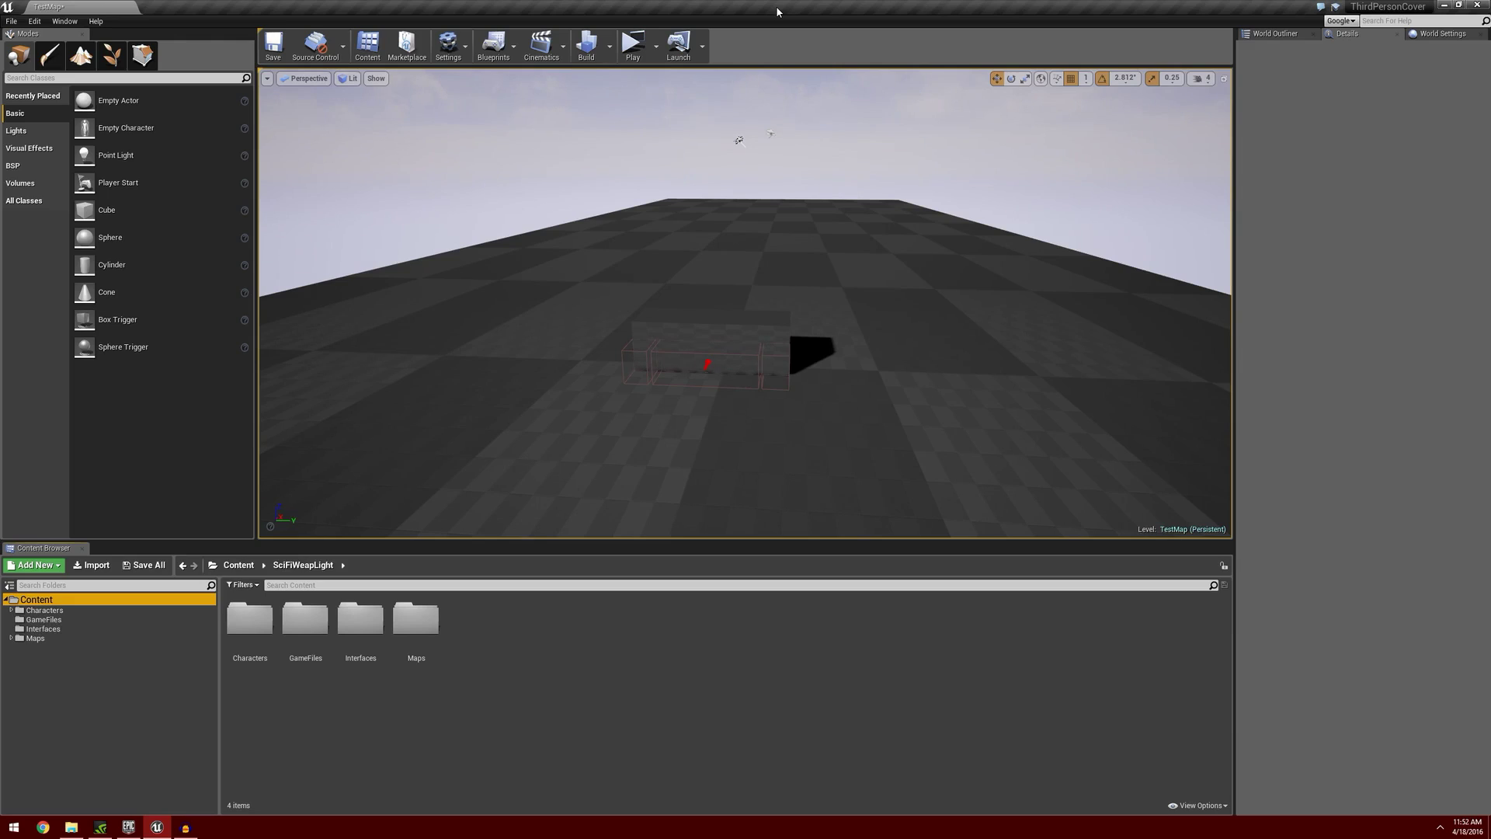
# Open the 3P_PlayerController blueprint from Characters/PlayerCharacter and examine the Move Input section of its event graph.
pyautogui.click(91, 612)
pyautogui.doubleClick(306, 619)
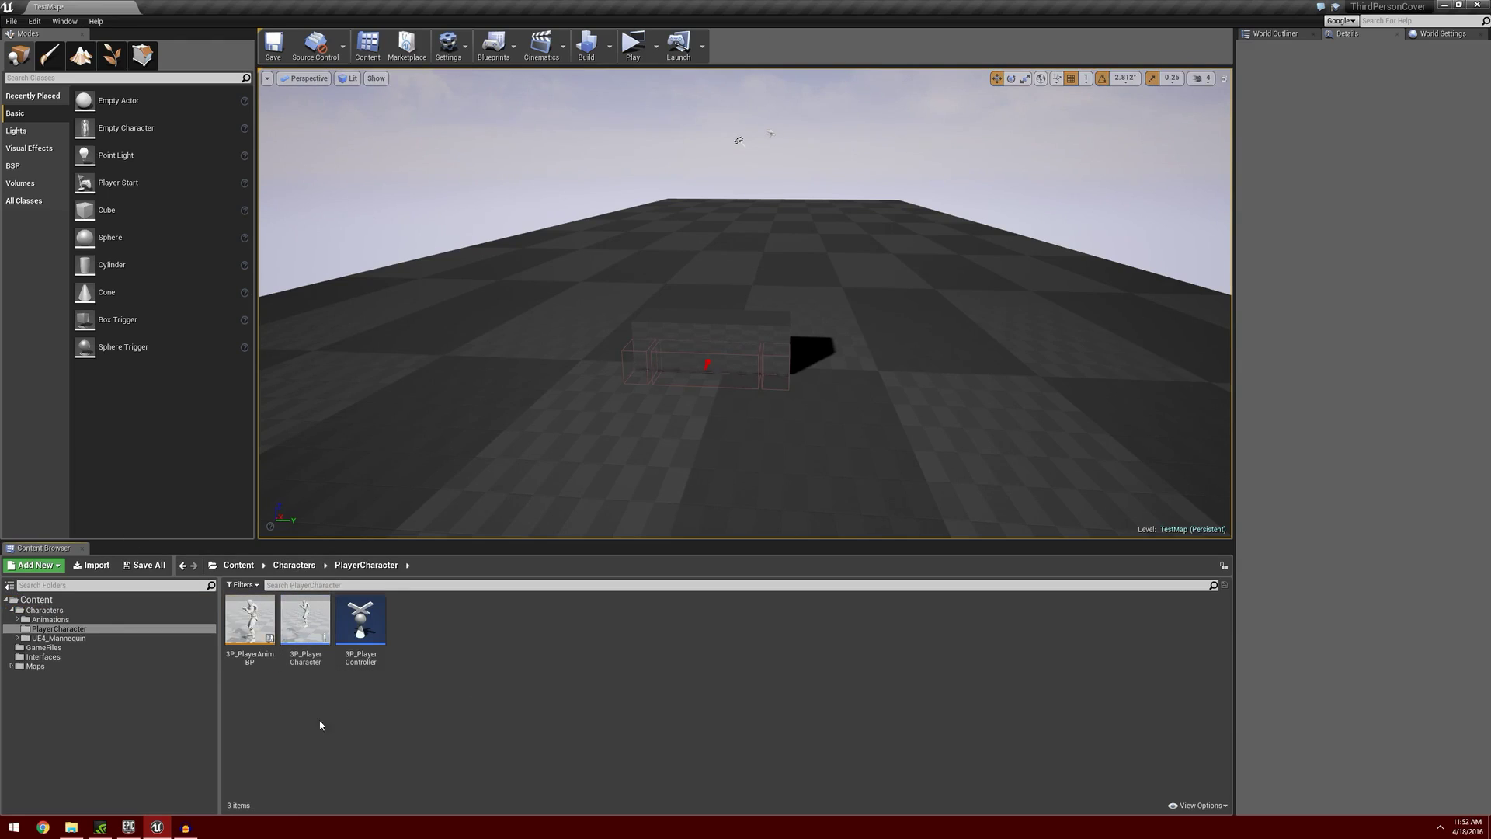
pyautogui.doubleClick(359, 615)
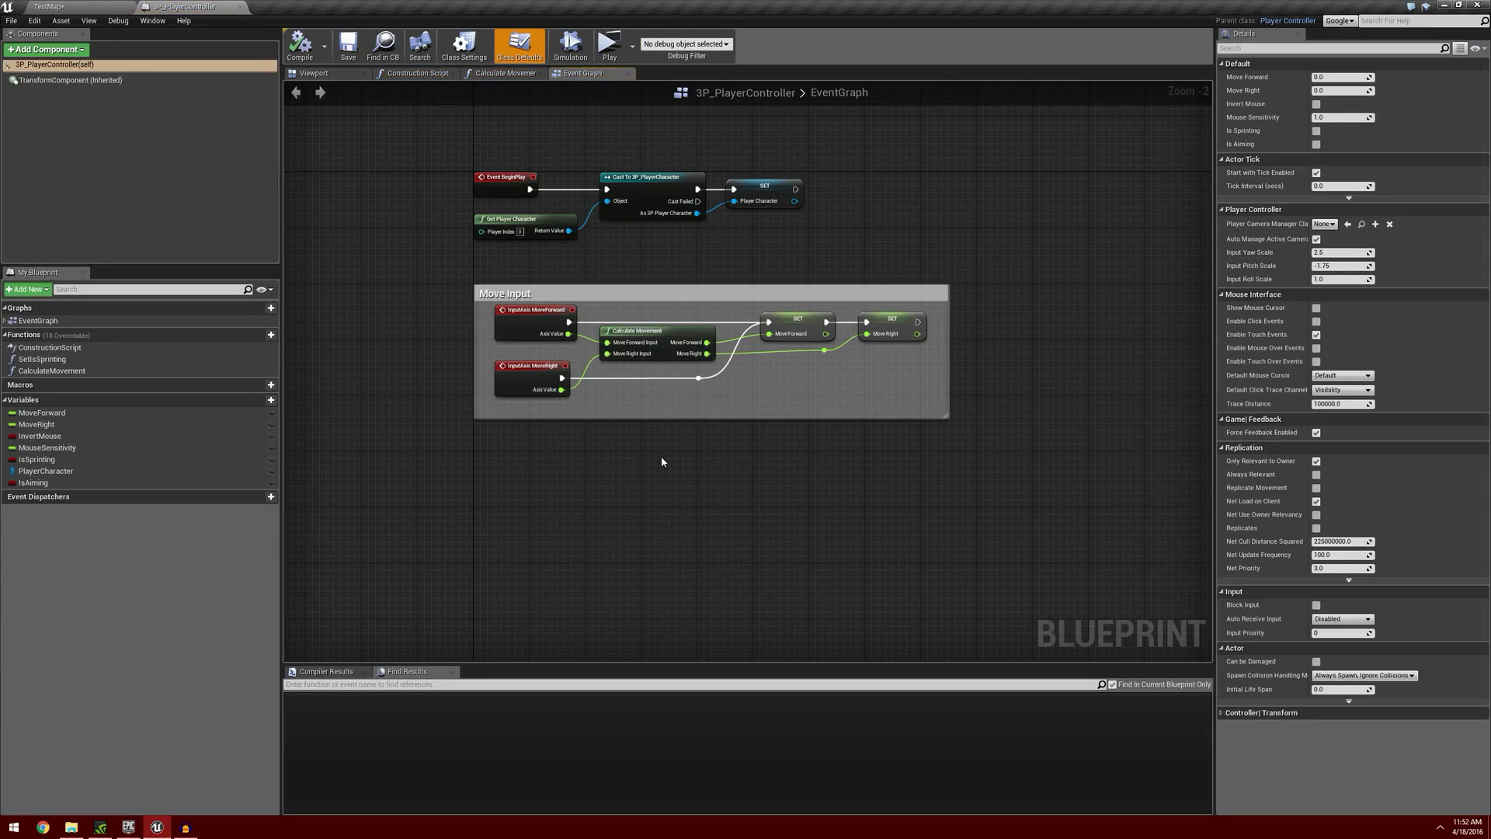
pyautogui.scroll(2, 661, 461)
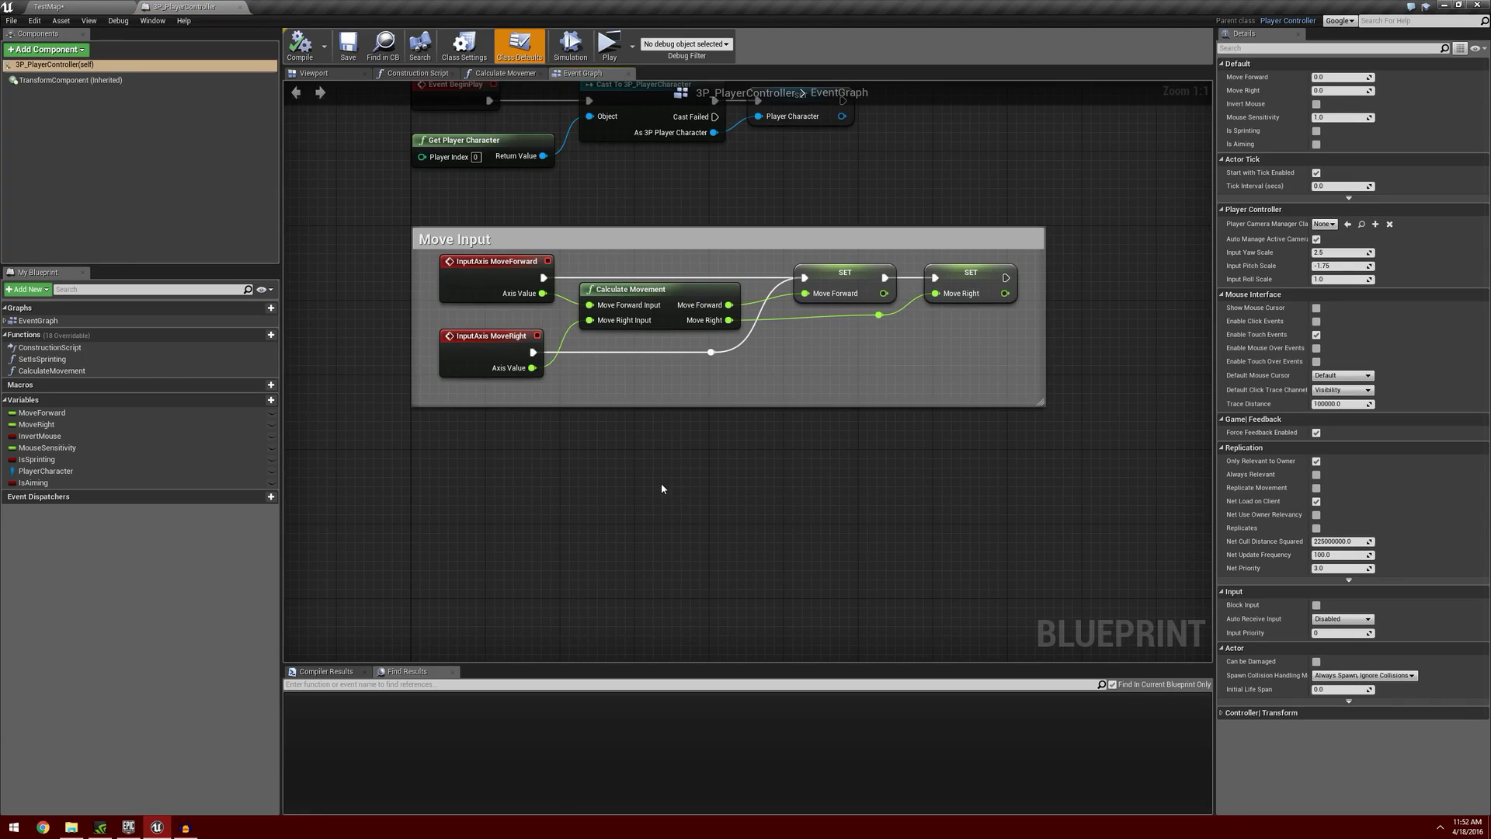
pyautogui.moveTo(240, 336)
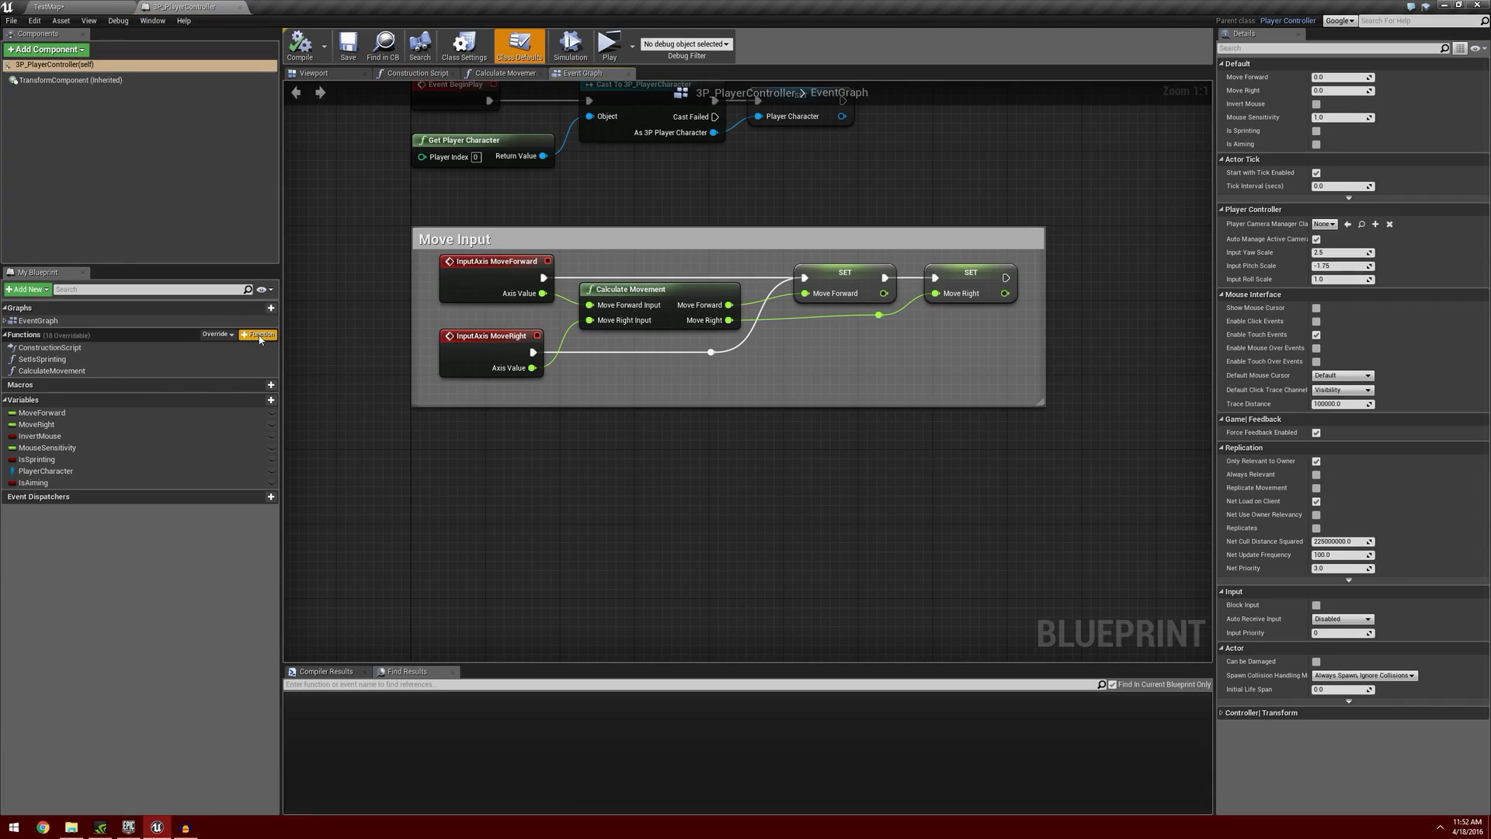
# Open the CalculateMovement function and examine its node network from the movement inputs to the return node.
pyautogui.click(109, 371)
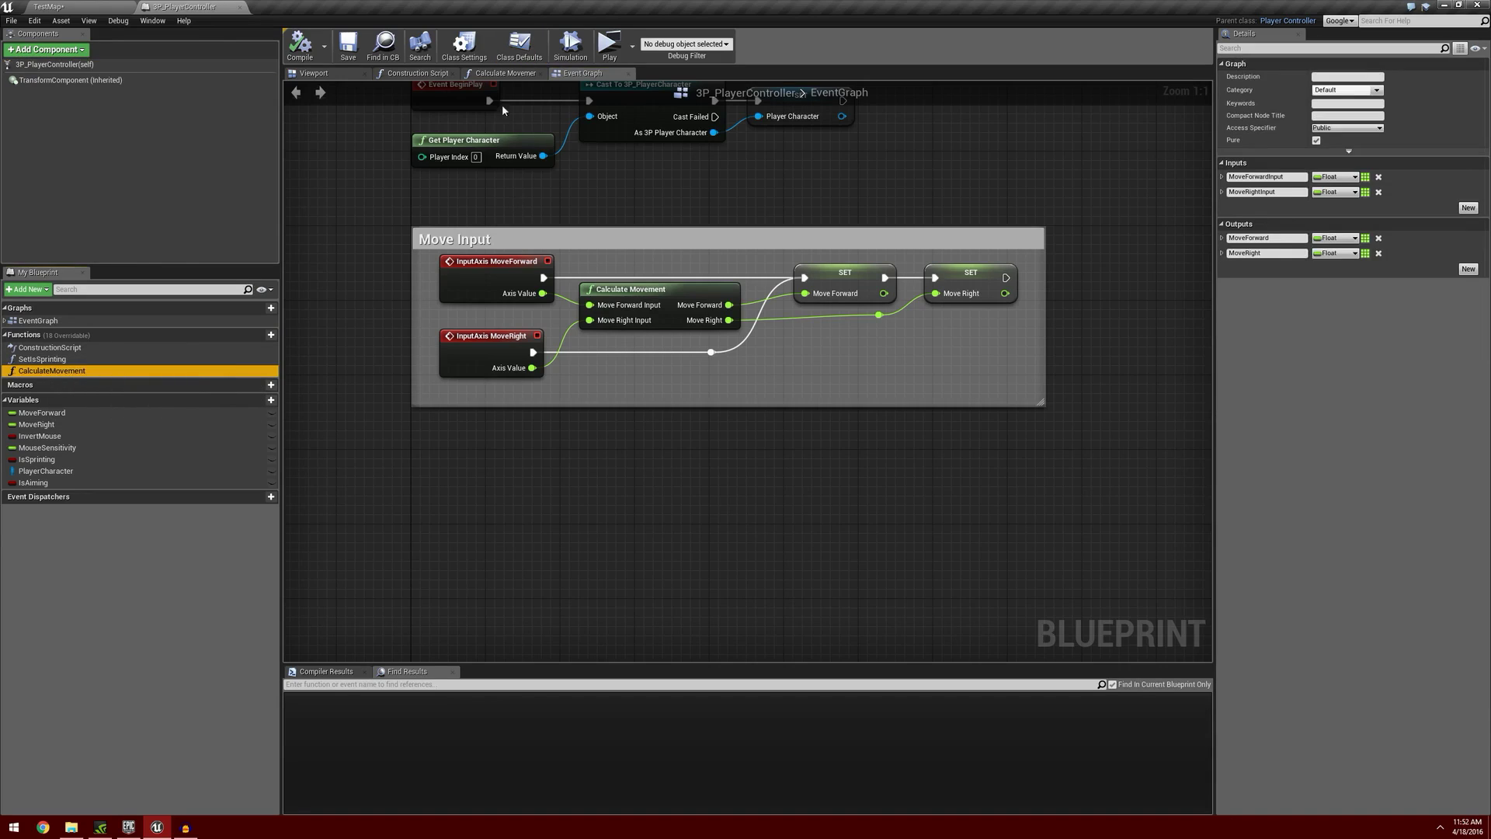
pyautogui.click(505, 73)
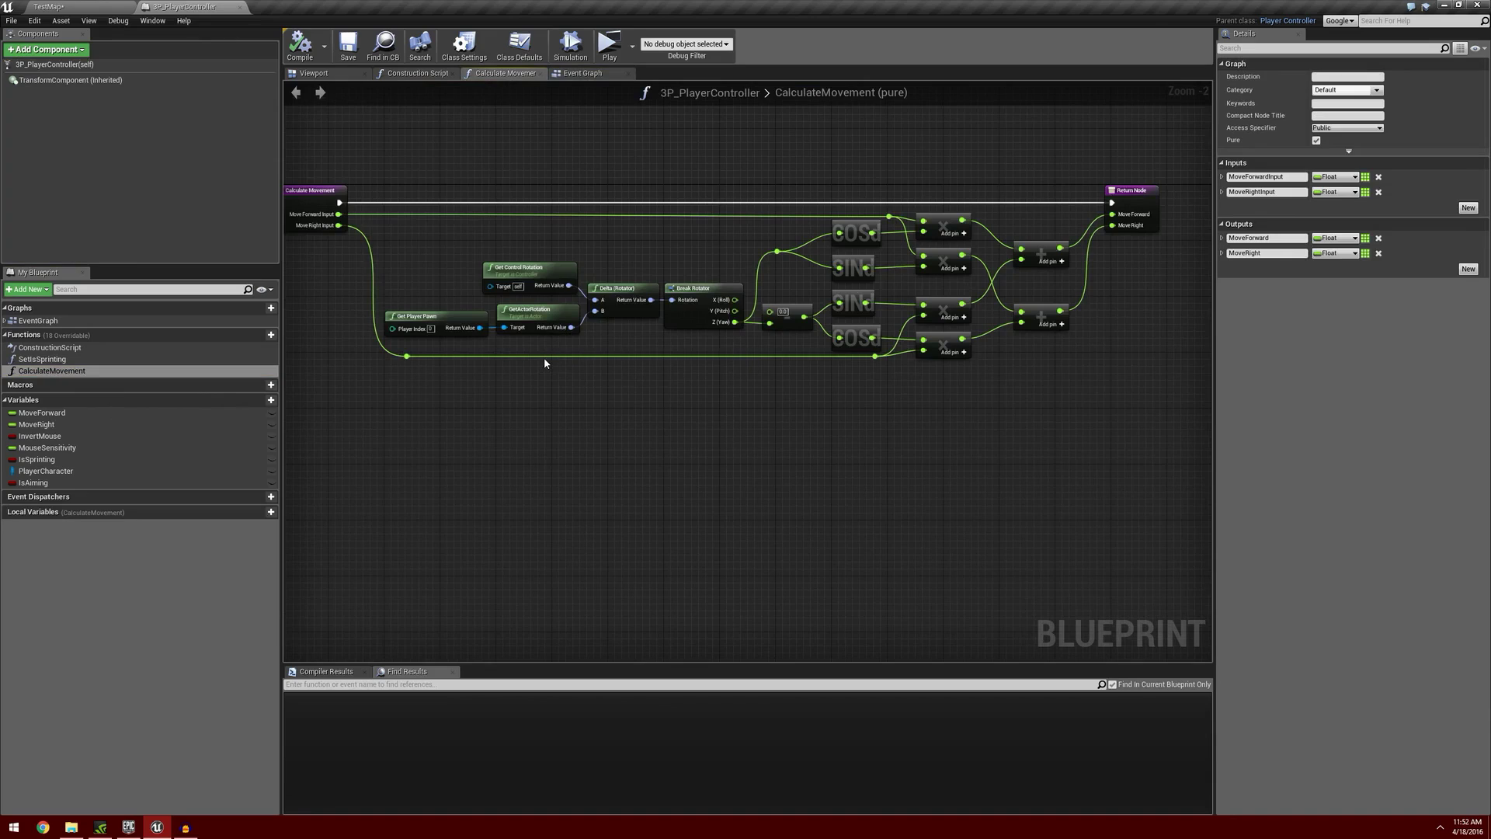
pyautogui.scroll(-1, 534, 385)
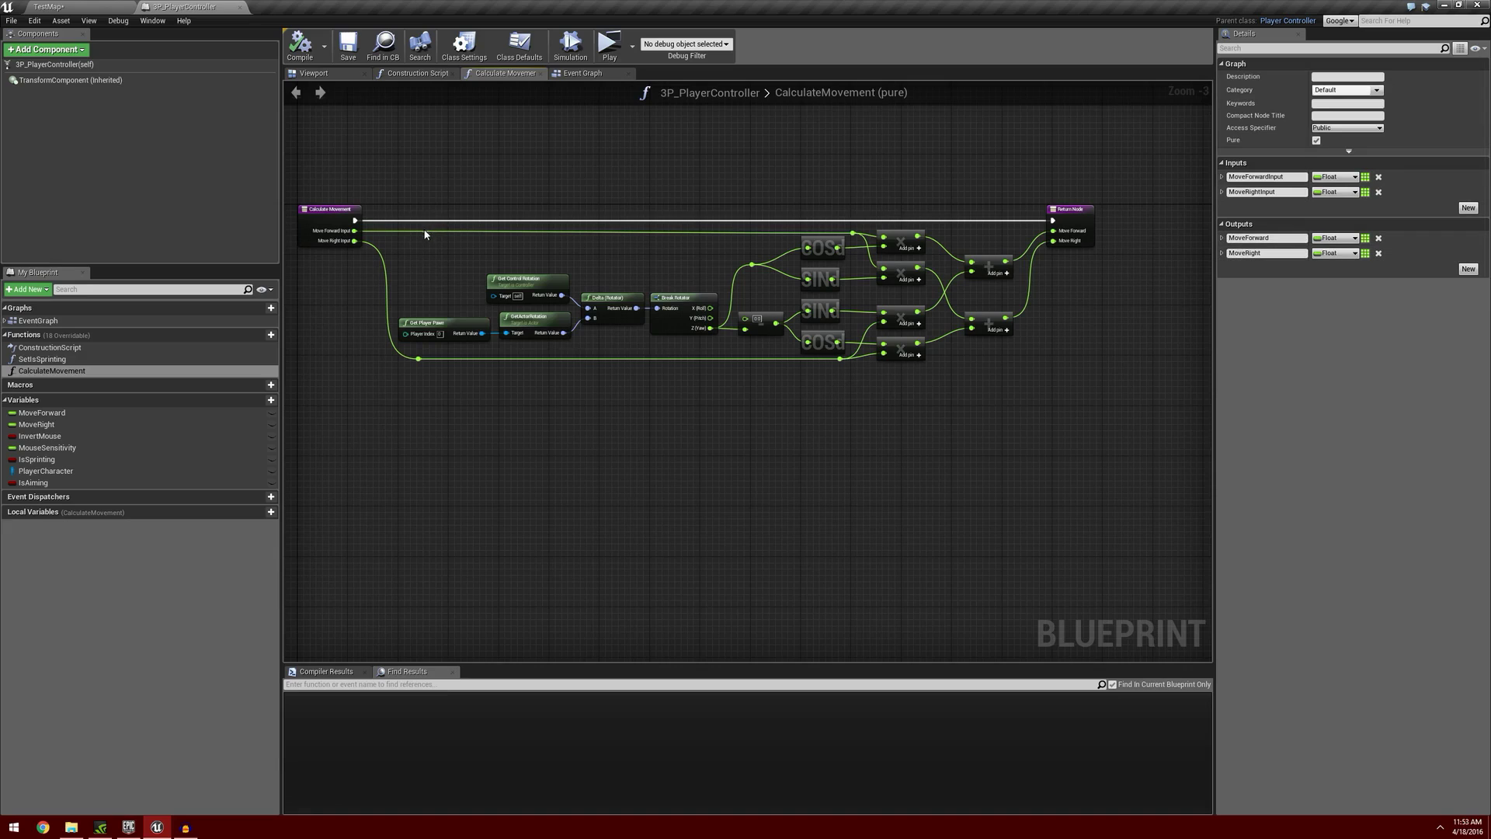
pyautogui.moveTo(420, 242); pyautogui.dragTo(1005, 381)
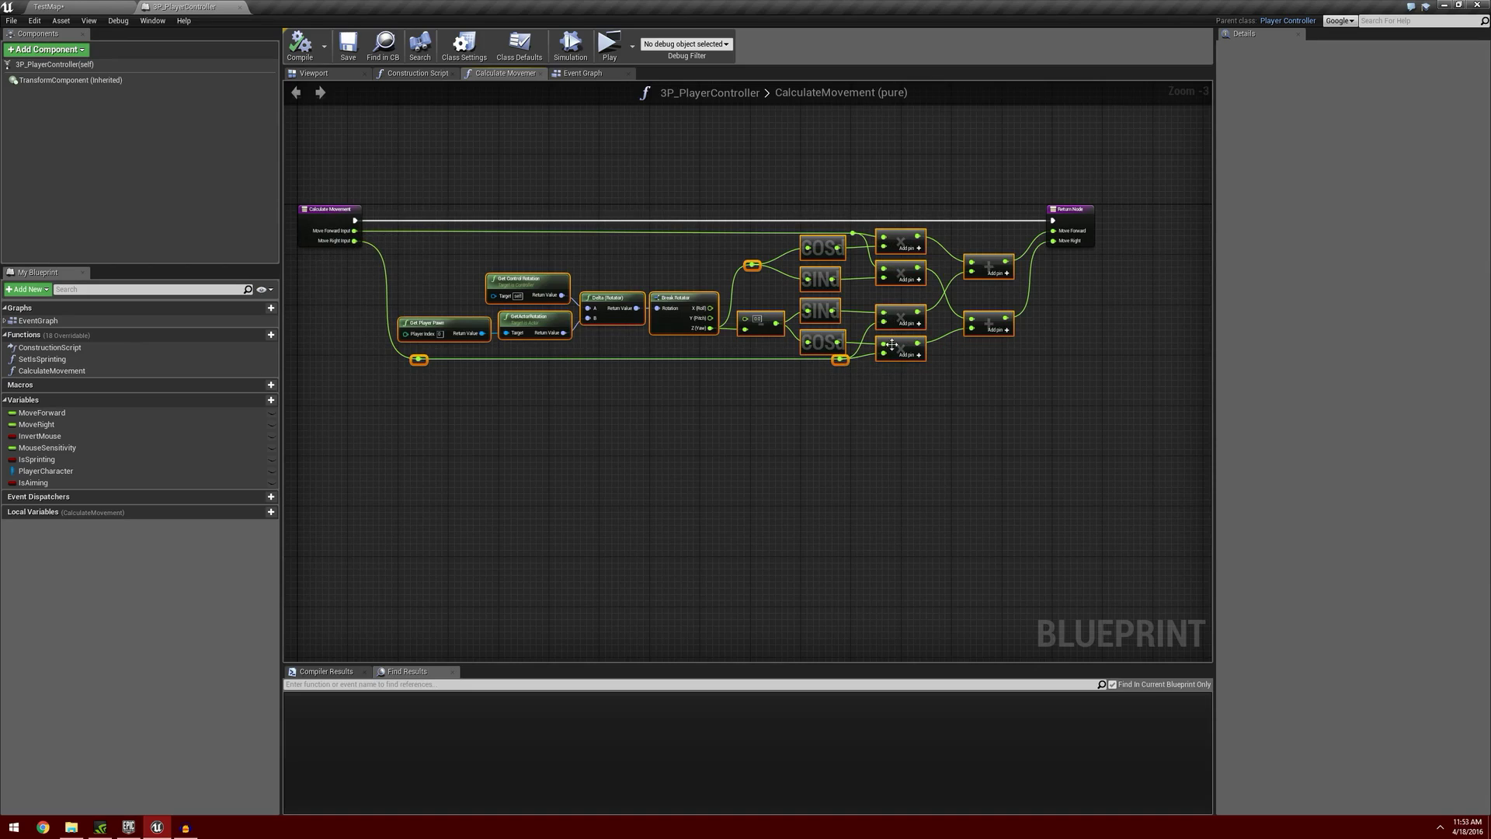
pyautogui.moveTo(996, 387); pyautogui.dragTo(848, 433, button='right')
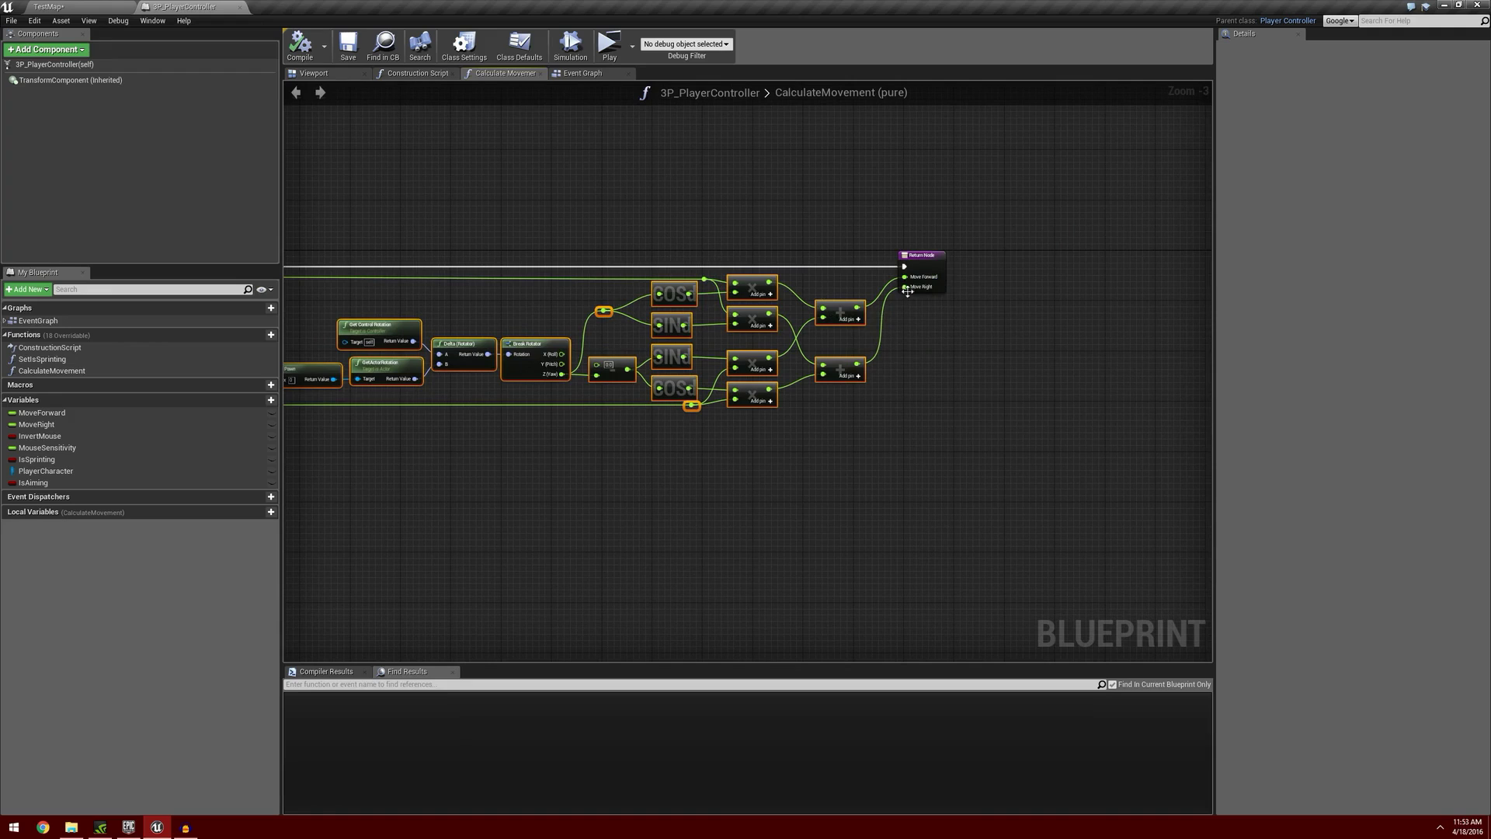
pyautogui.moveTo(621, 482); pyautogui.dragTo(798, 460, button='right')
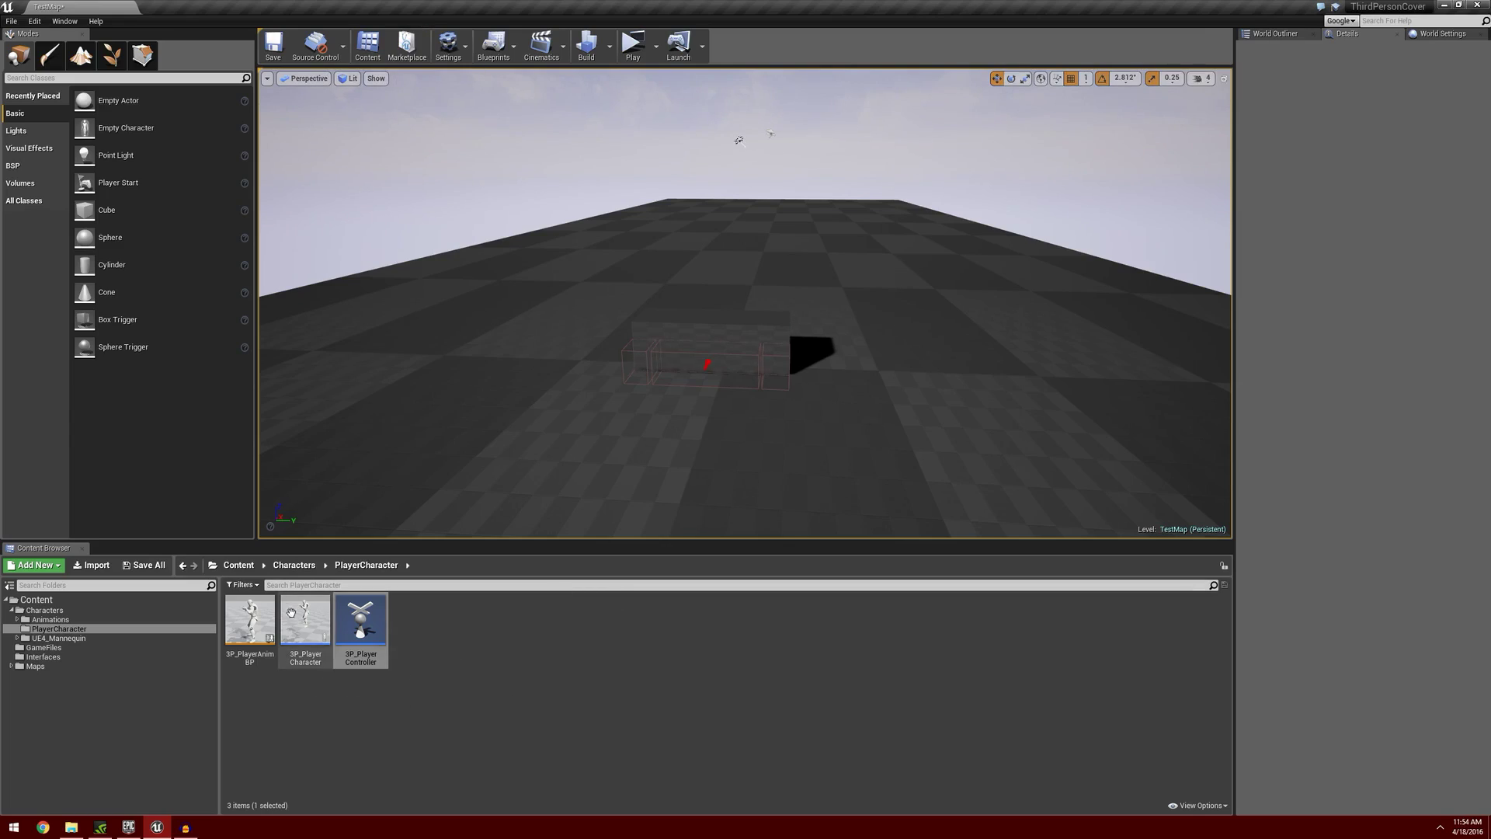
# Open the 3P_PlayerCharacter blueprint and review its Take Cover event and the SetIsTakingCover function.
pyautogui.doubleClick(302, 619)
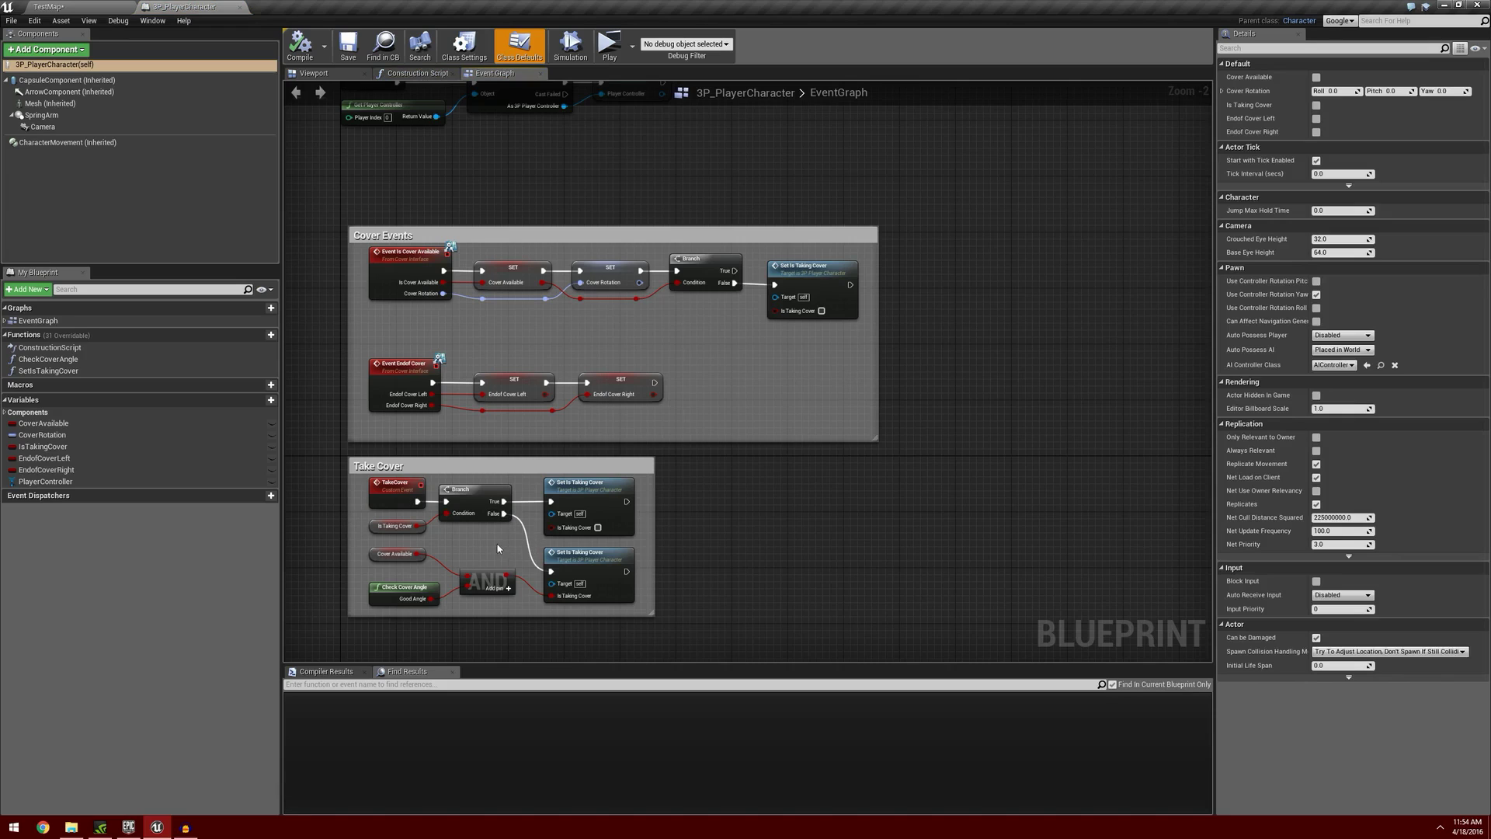
pyautogui.moveTo(497, 548); pyautogui.dragTo(524, 367, button='right')
pyautogui.scroll(2, 512, 402)
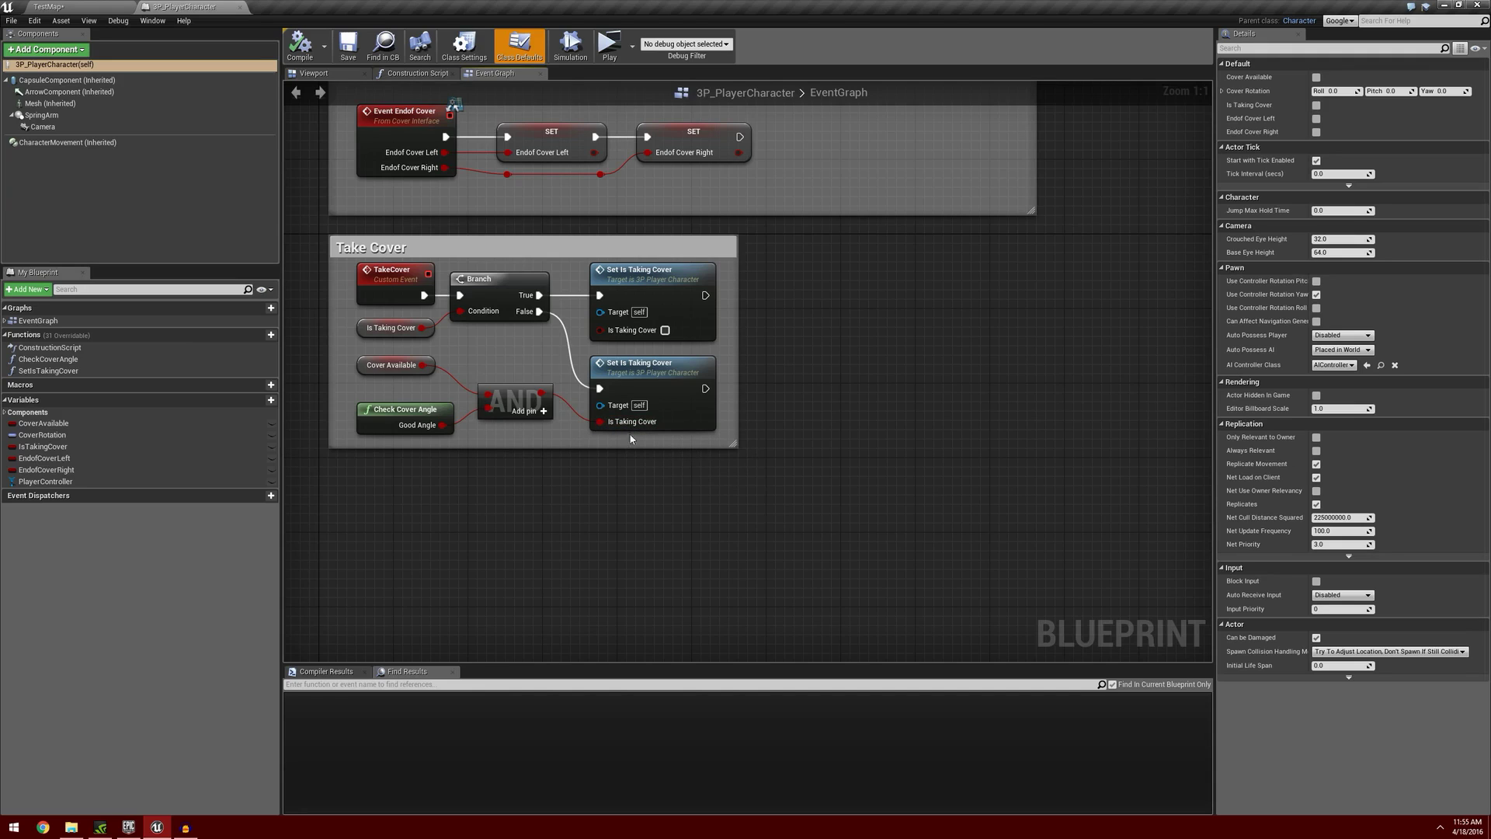
pyautogui.doubleClick(655, 372)
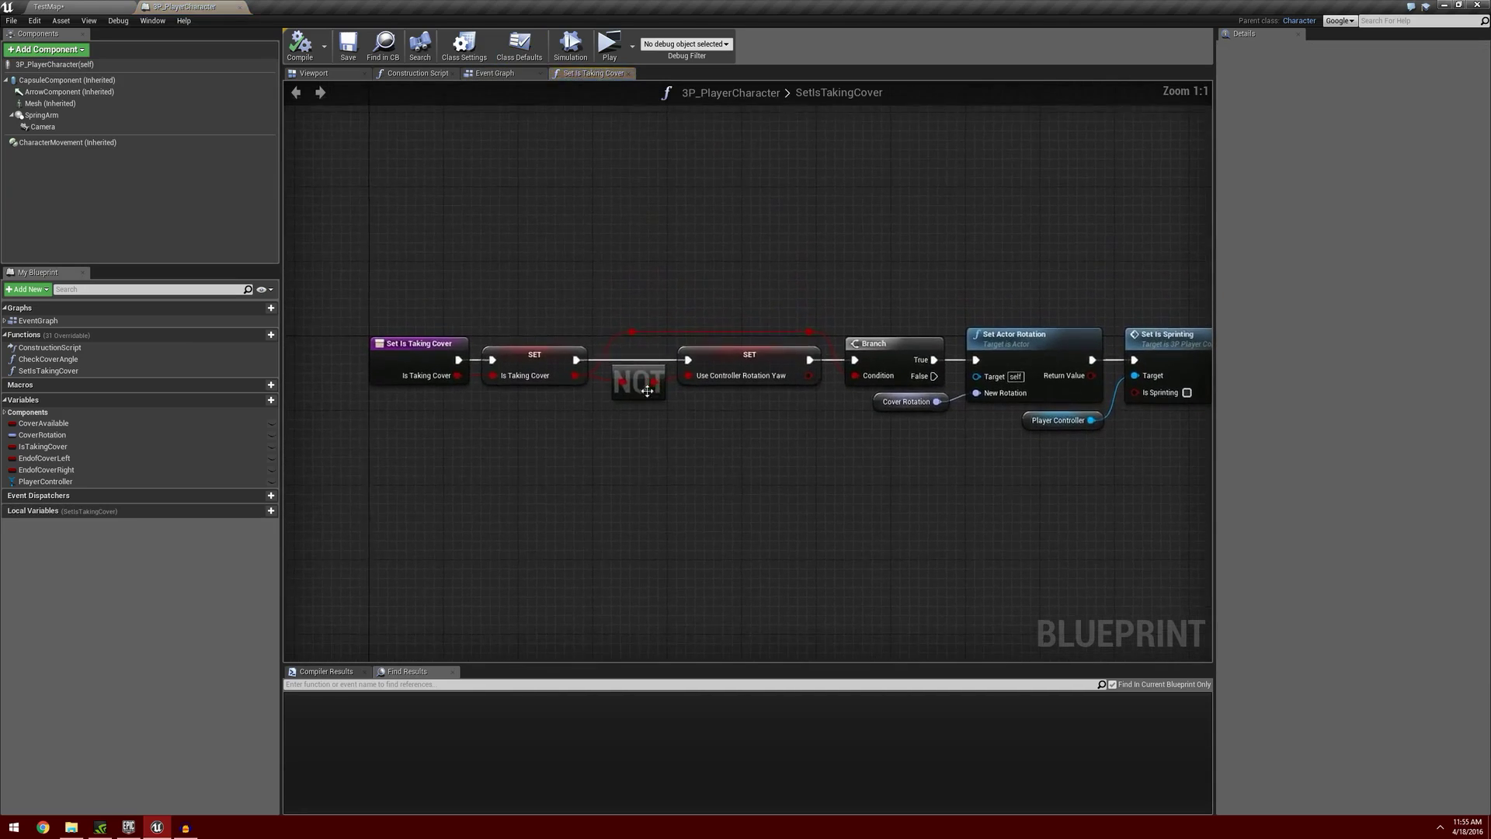
pyautogui.moveTo(784, 451); pyautogui.dragTo(721, 448, button='right')
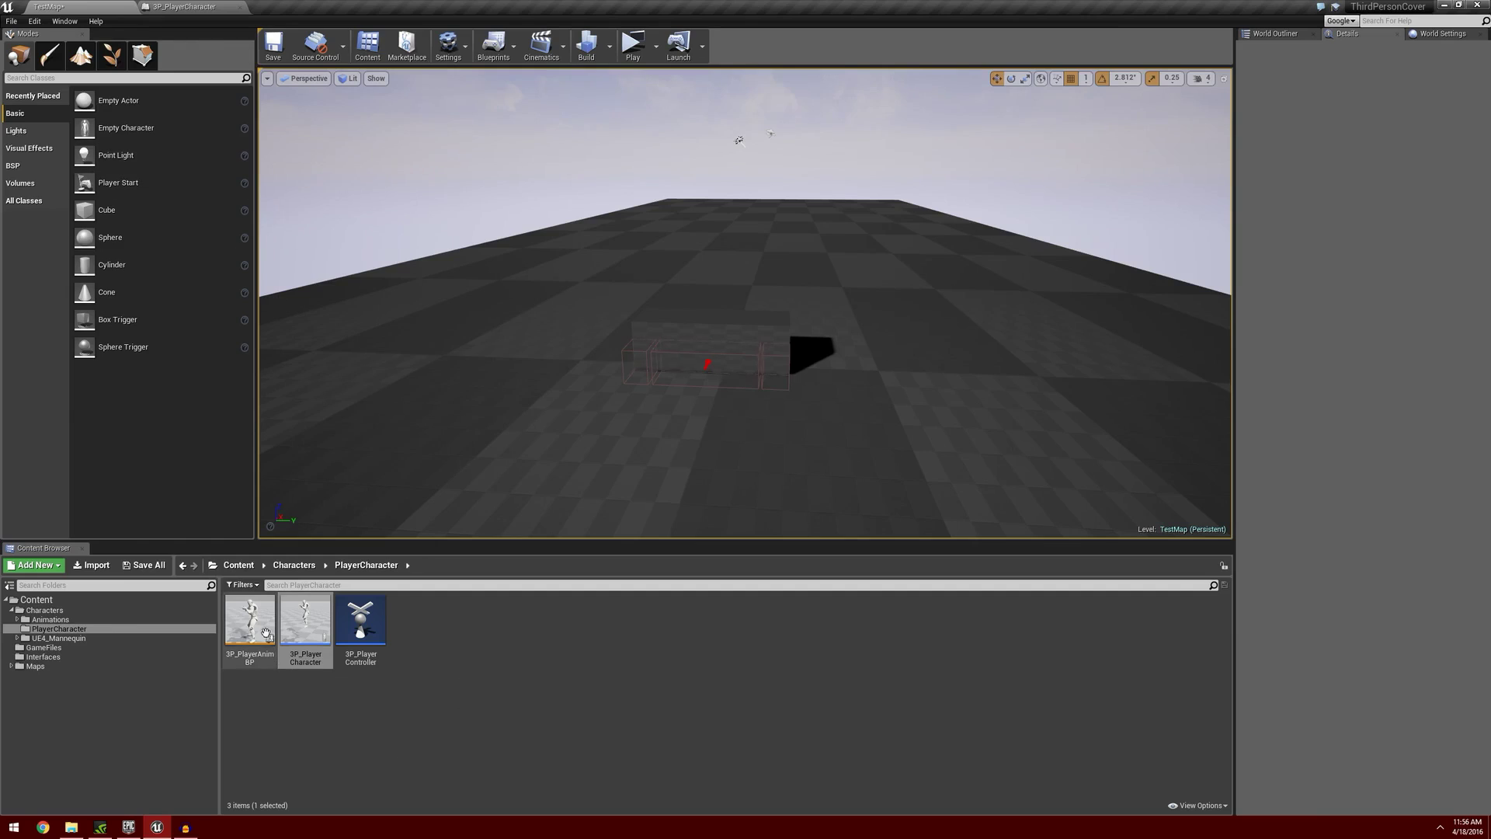
# Open the 3P_PlayerAnimBP animation blueprint and examine the cover and aim states in New State Machine.
pyautogui.doubleClick(264, 628)
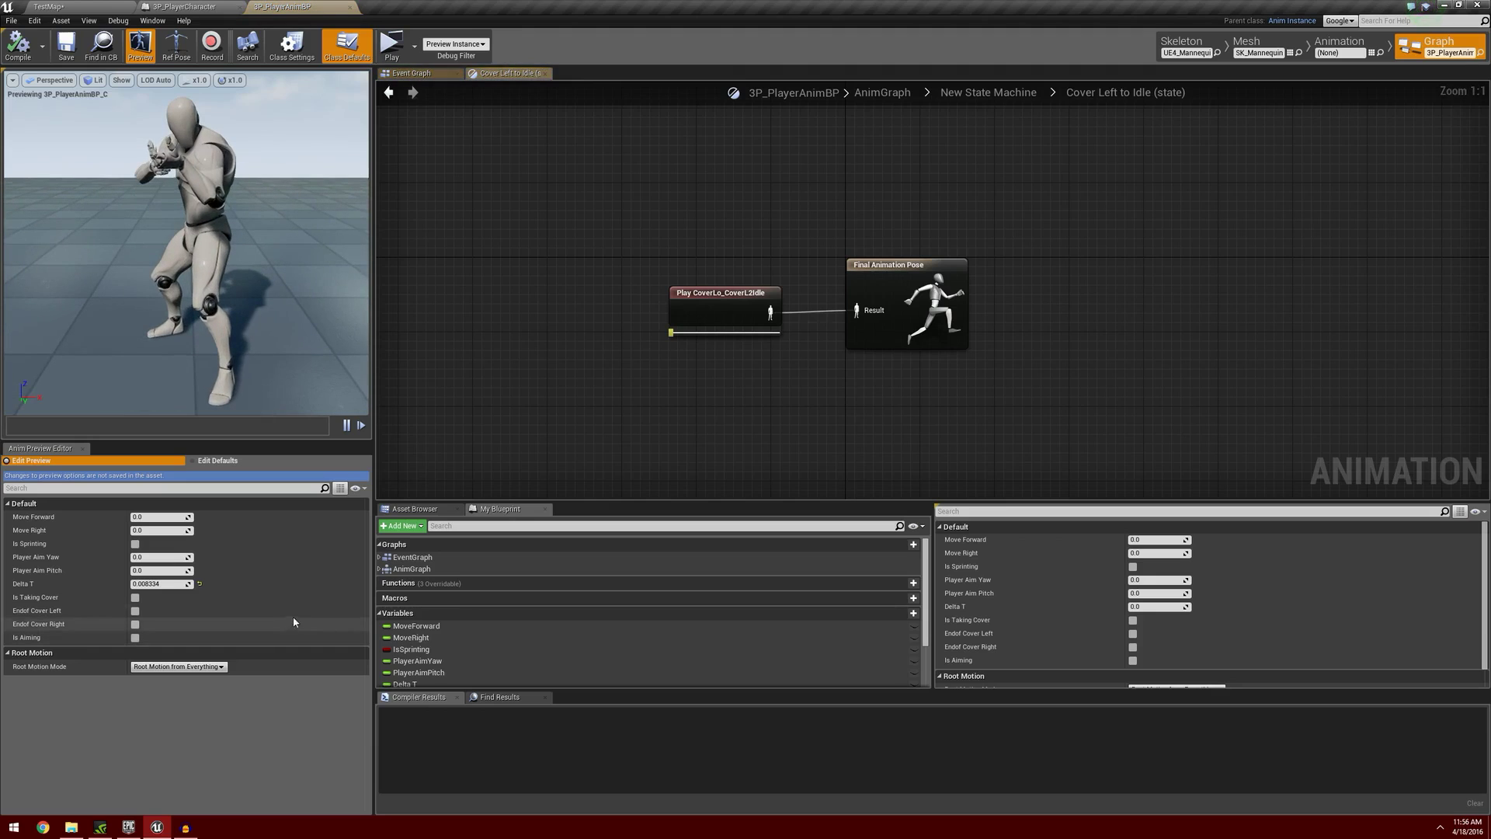
pyautogui.moveTo(765, 402); pyautogui.dragTo(678, 347, button='right')
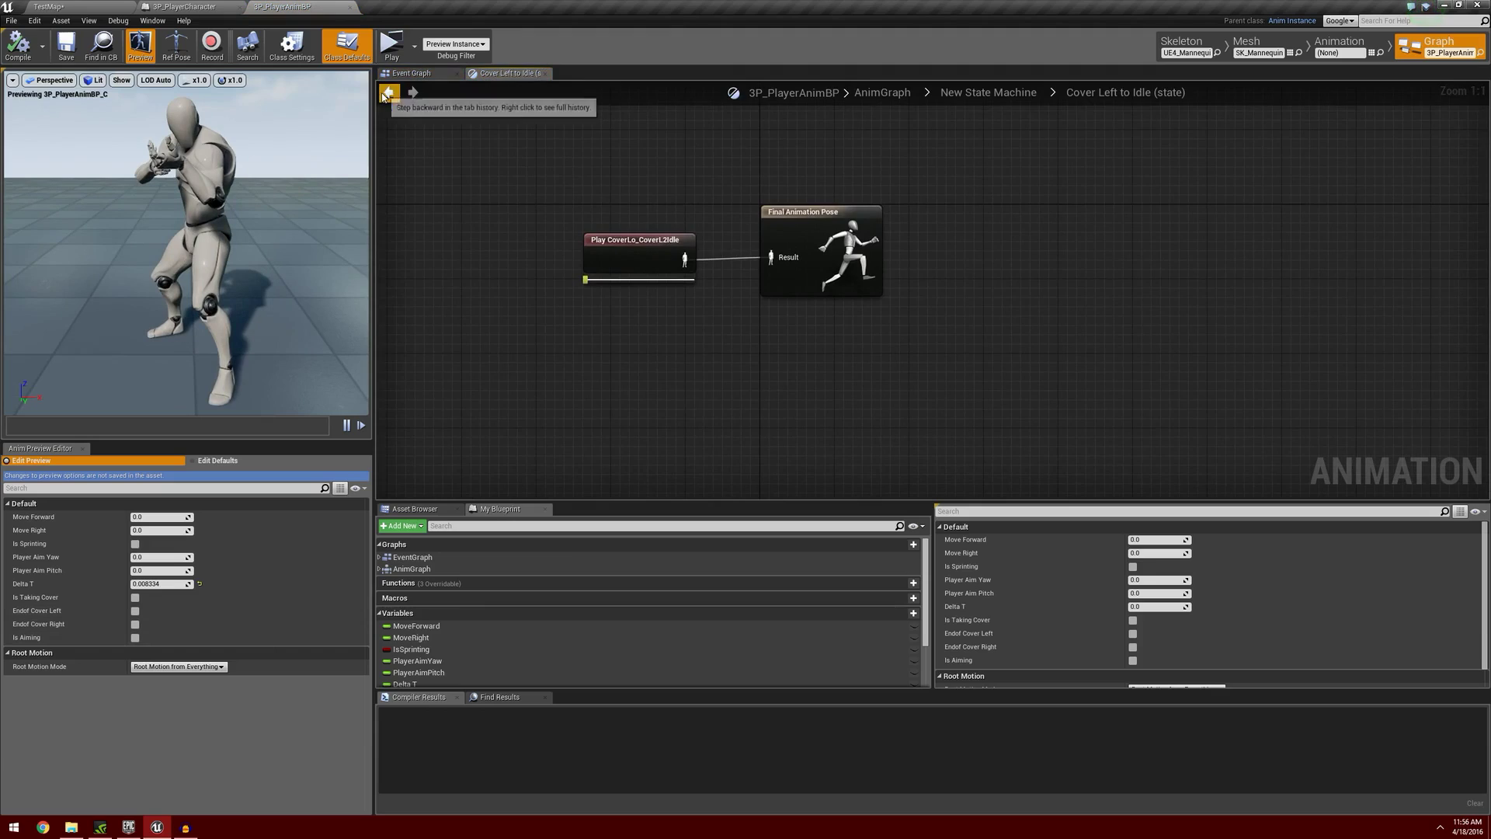
pyautogui.click(389, 92)
pyautogui.moveTo(530, 311); pyautogui.dragTo(631, 379, button='right')
pyautogui.moveTo(750, 341); pyautogui.dragTo(602, 373, button='right')
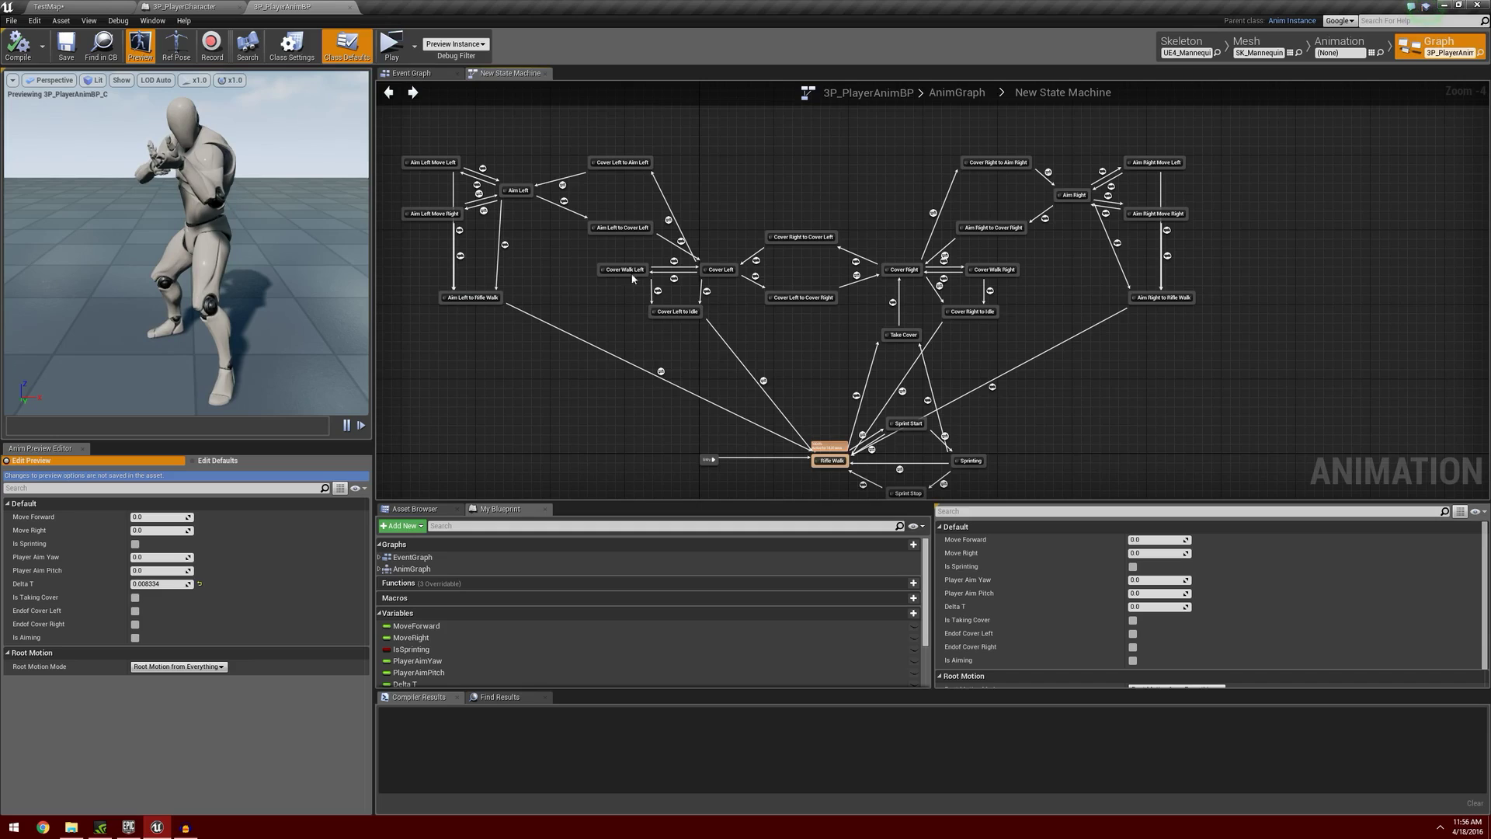
pyautogui.moveTo(755, 189); pyautogui.dragTo(714, 258, button='right')
pyautogui.scroll(2, 630, 236)
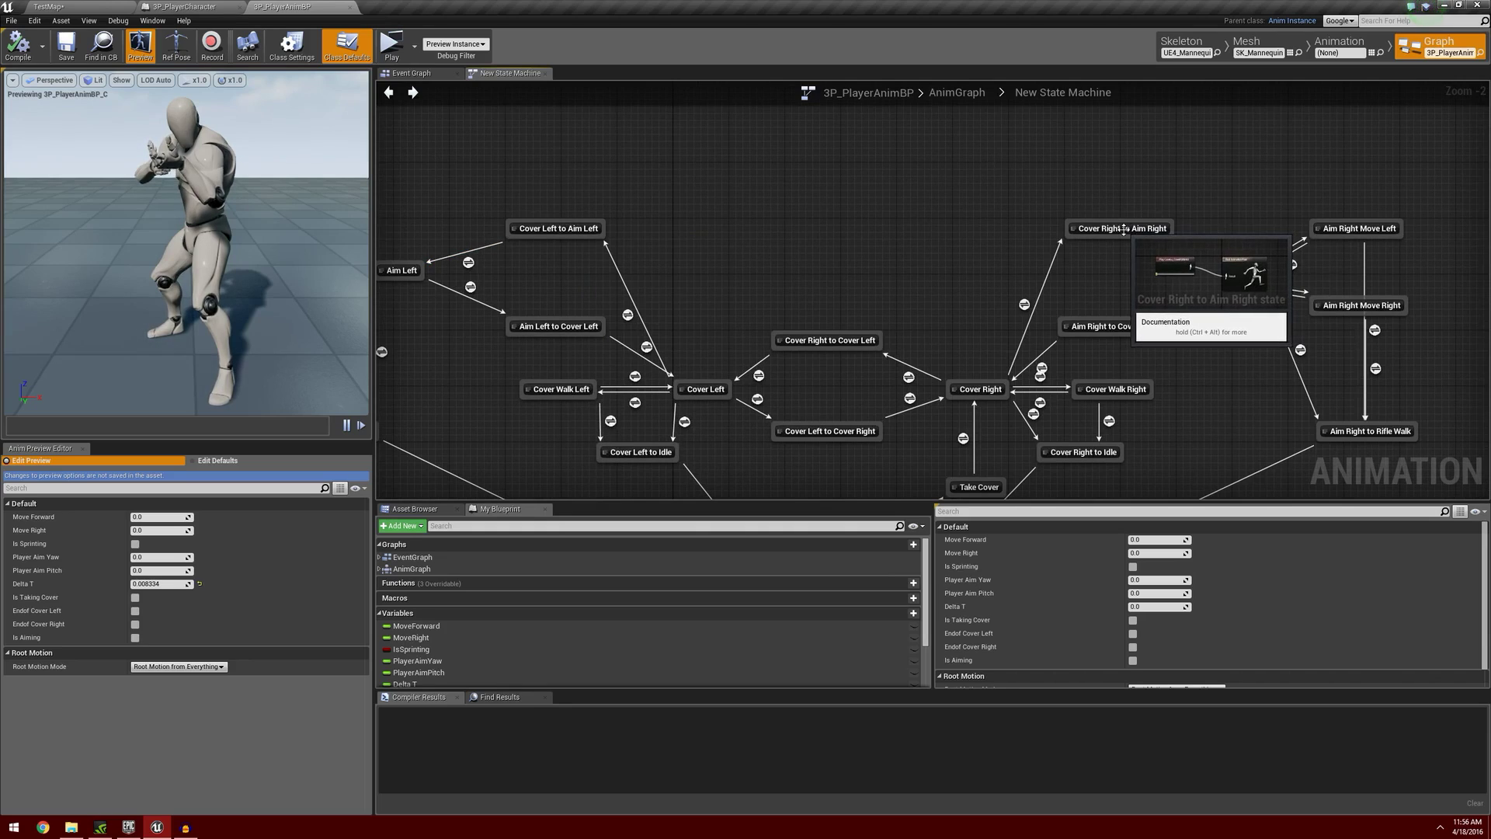
# Inspect the Cover Left to Aim Left state's play rate and its CoverLo_CoverL2AimU animation, and return to the state machine.
pyautogui.doubleClick(546, 227)
pyautogui.moveTo(778, 404); pyautogui.dragTo(725, 370, button='right')
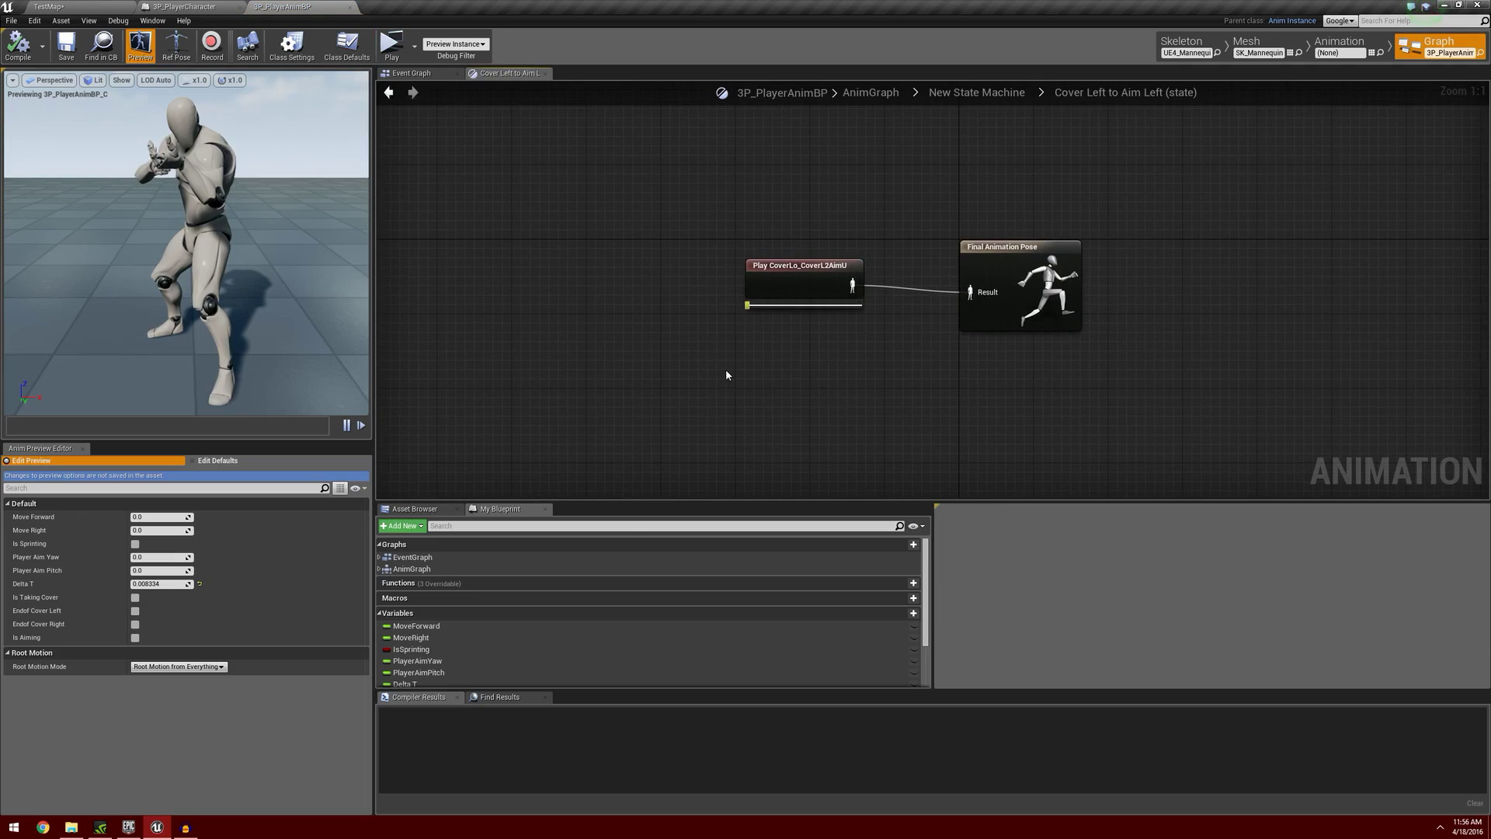
pyautogui.click(813, 268)
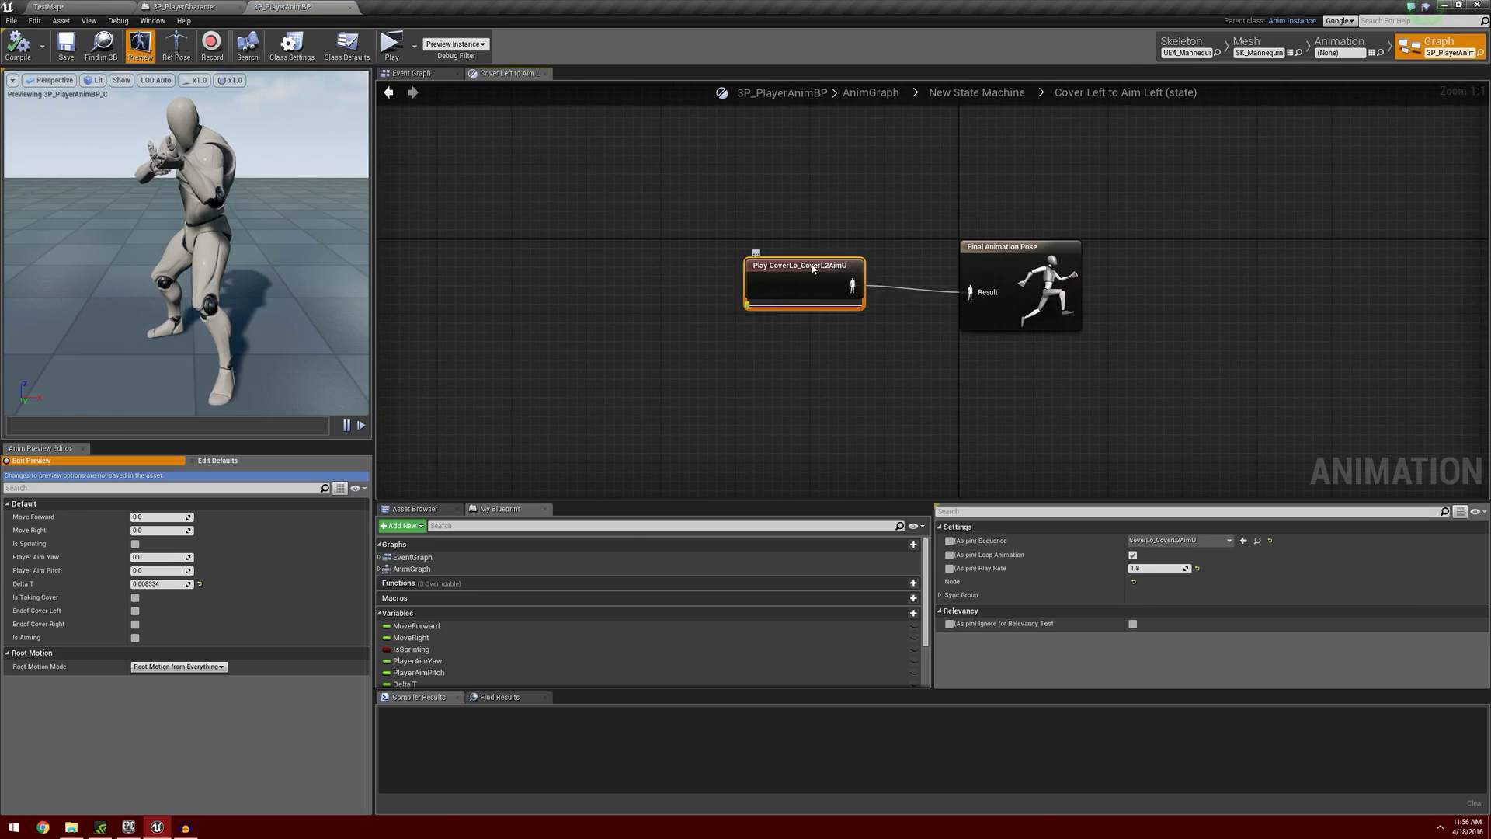
pyautogui.doubleClick(813, 268)
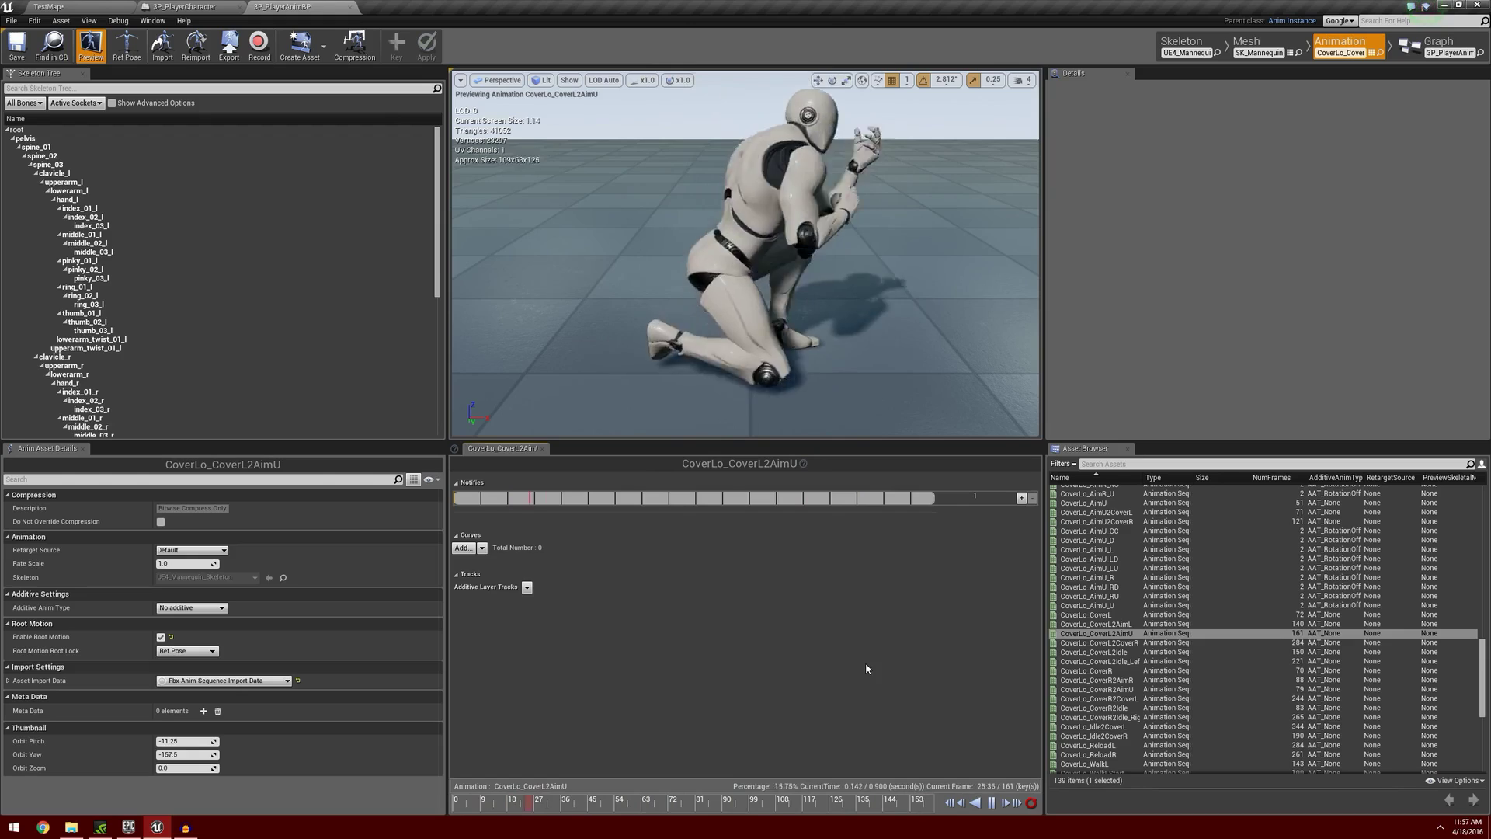
pyautogui.click(1443, 41)
pyautogui.click(790, 267)
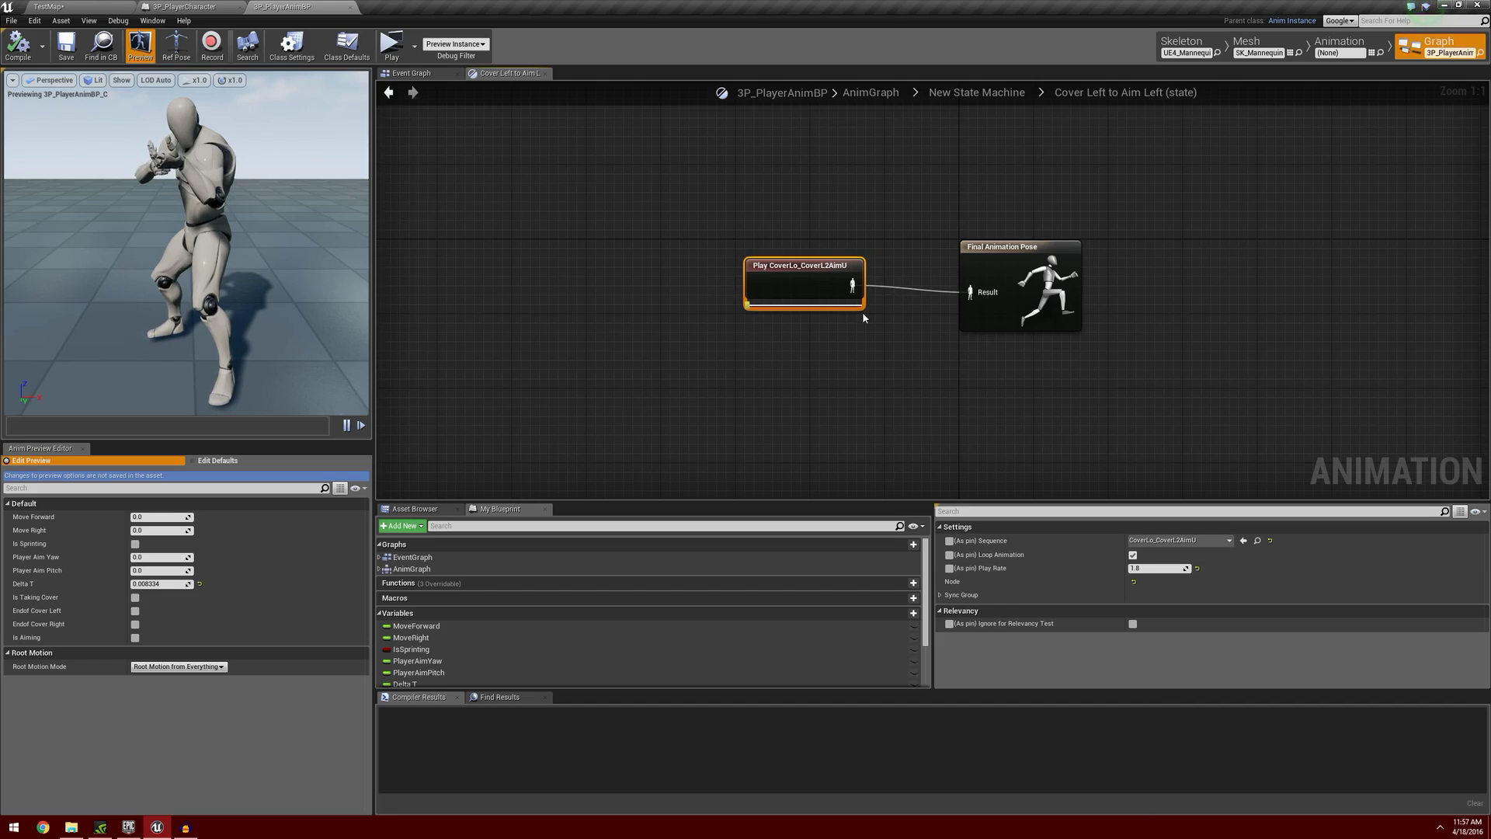
pyautogui.click(388, 93)
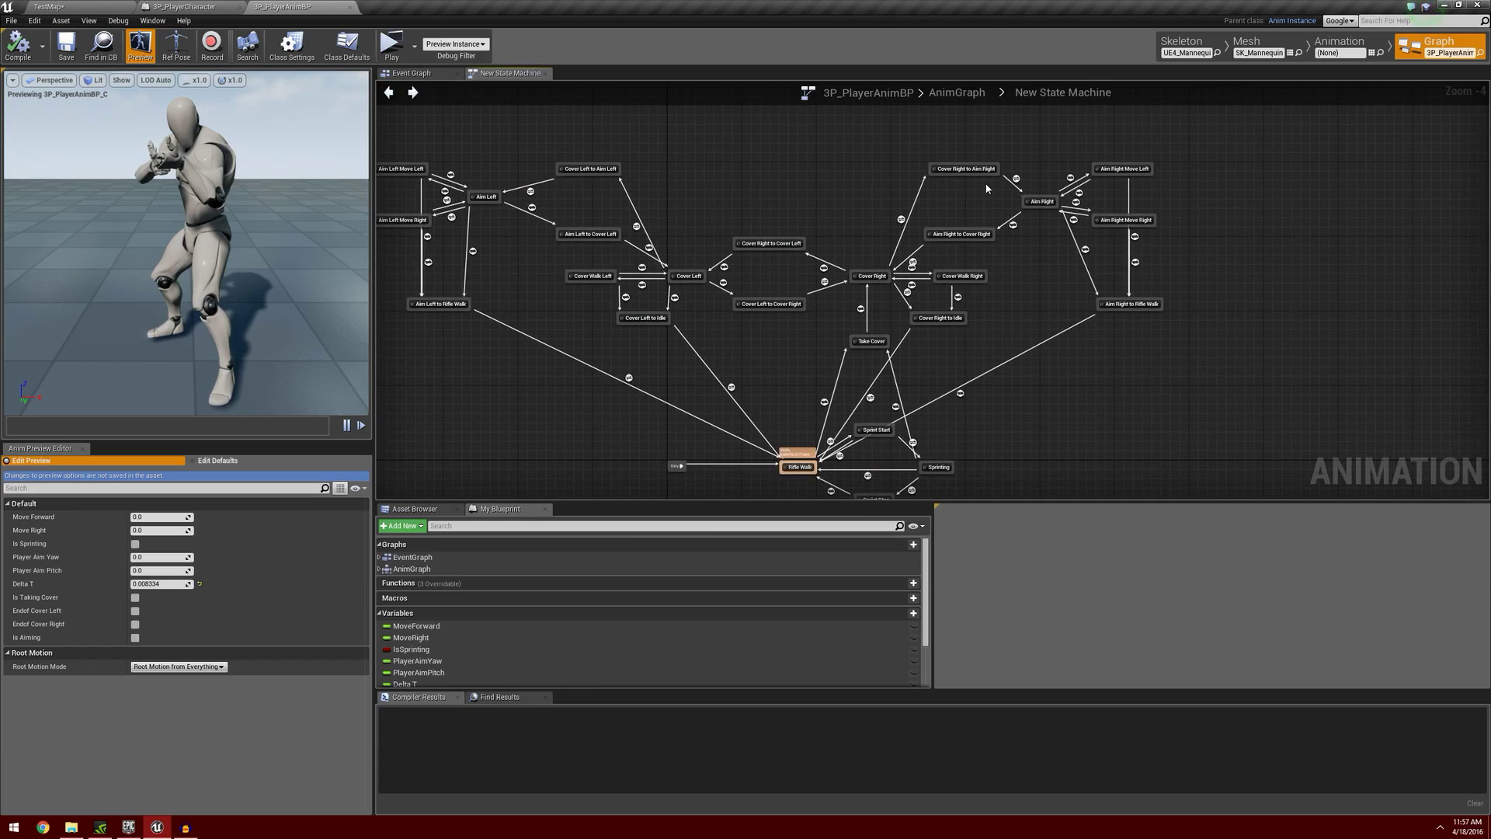
# Check the animation play rates in the Cover Right to Cover Left and Cover Left to Cover Right states.
pyautogui.scroll(2, 776, 326)
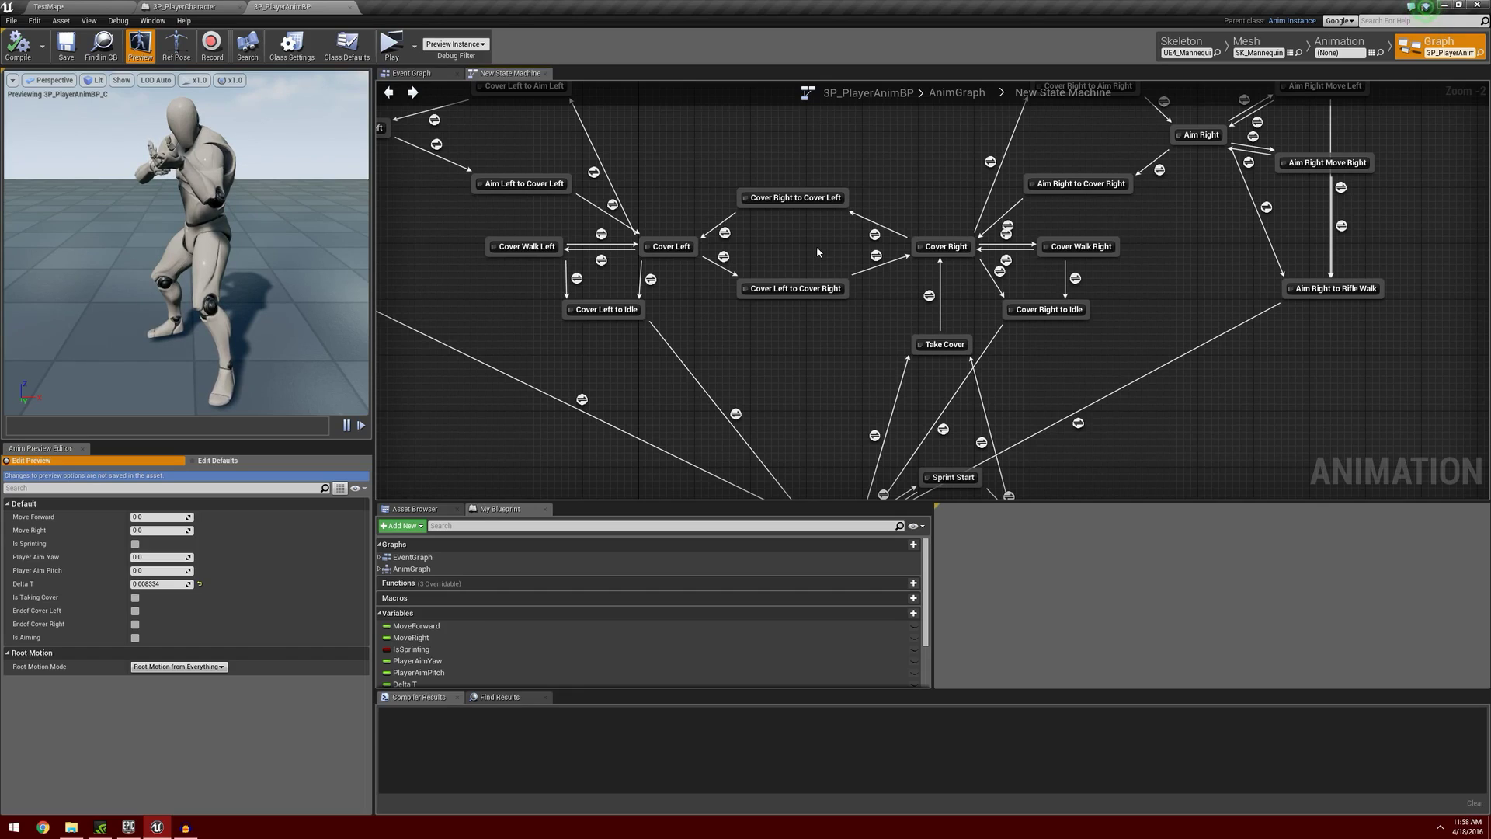
pyautogui.doubleClick(800, 201)
pyautogui.moveTo(802, 203); pyautogui.dragTo(1086, 296, button='right')
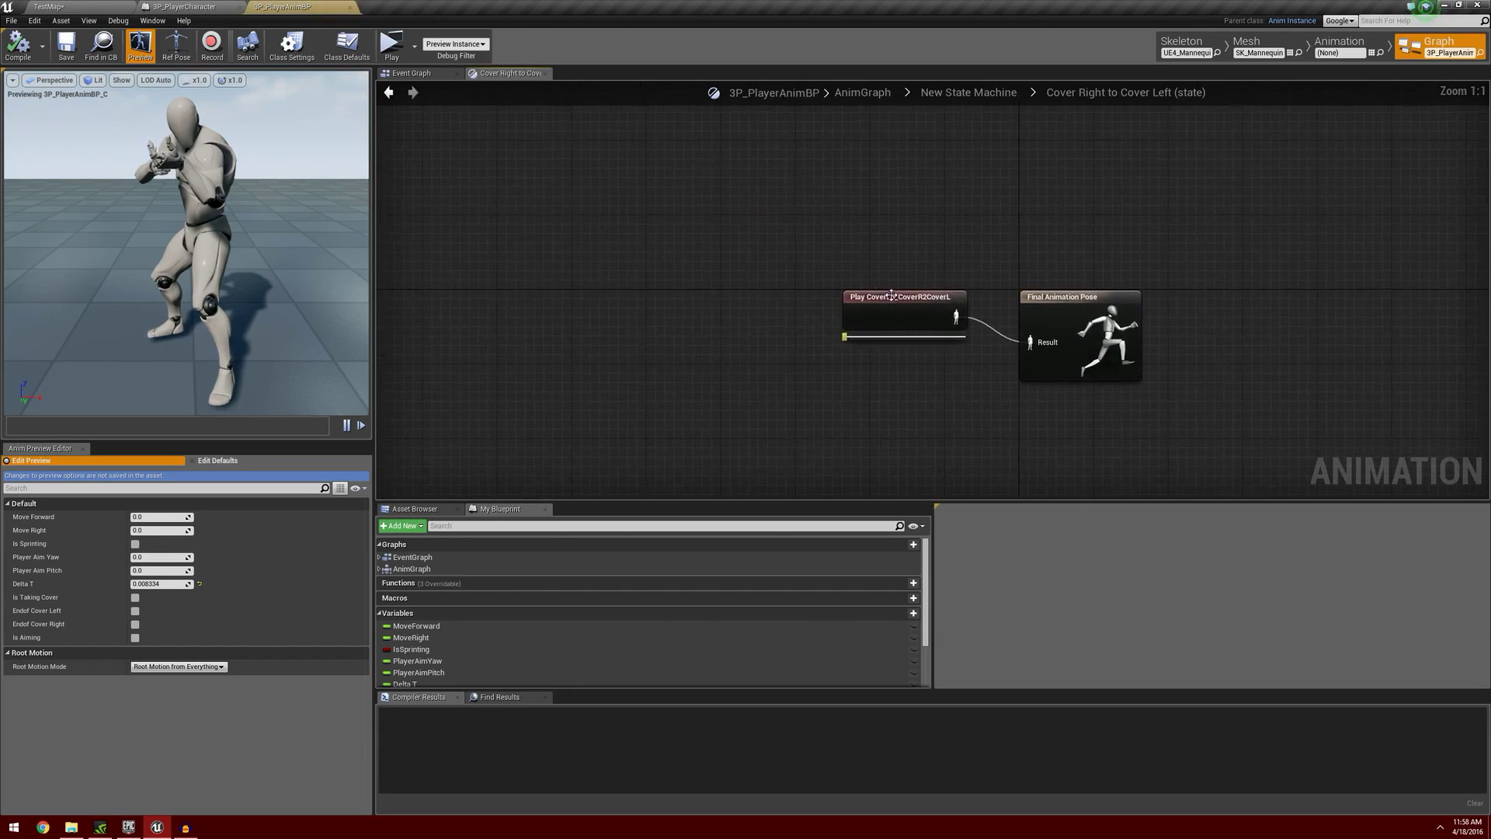
pyautogui.click(892, 299)
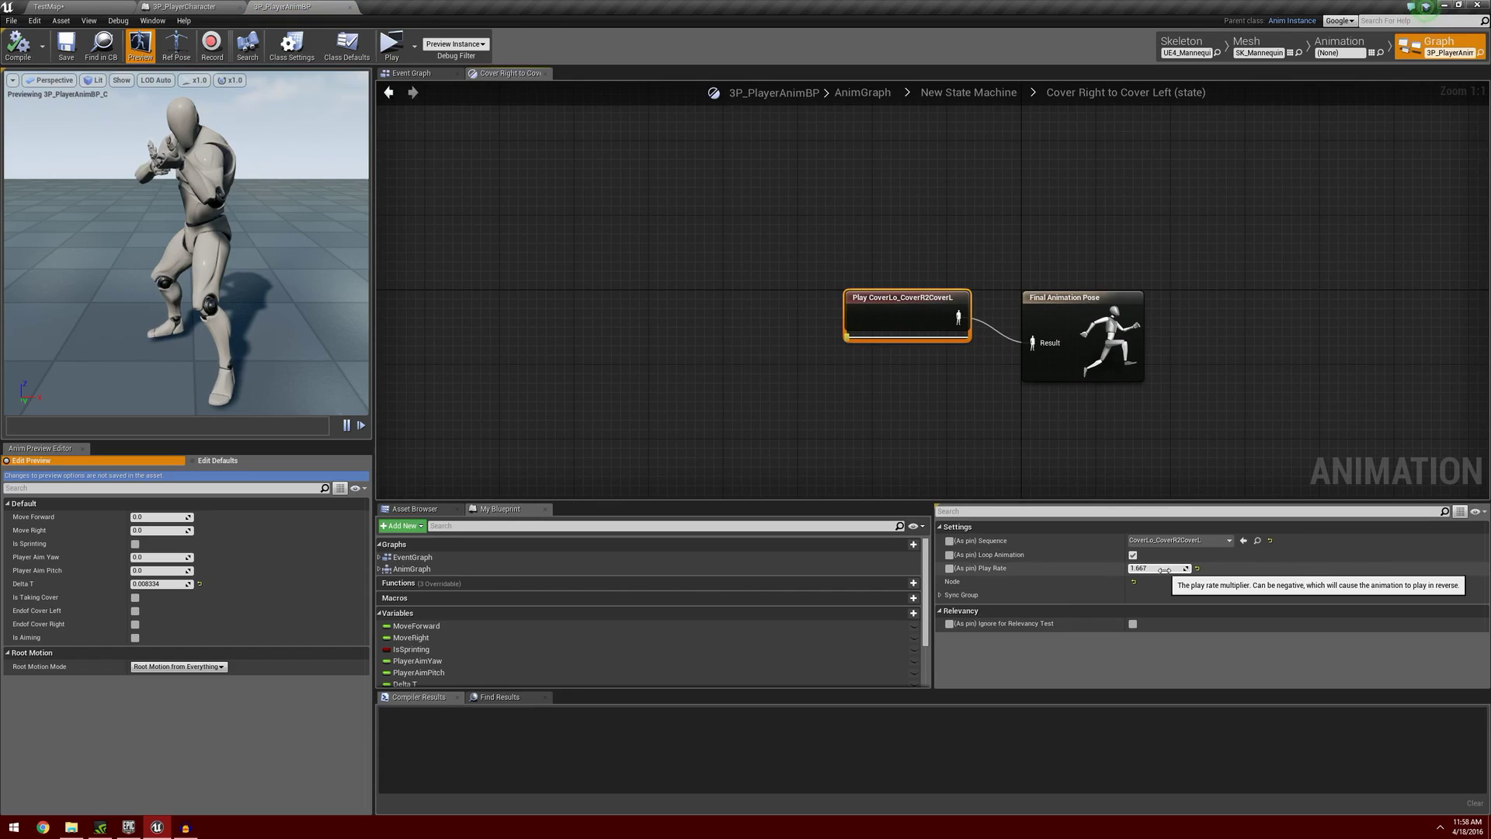
pyautogui.click(389, 93)
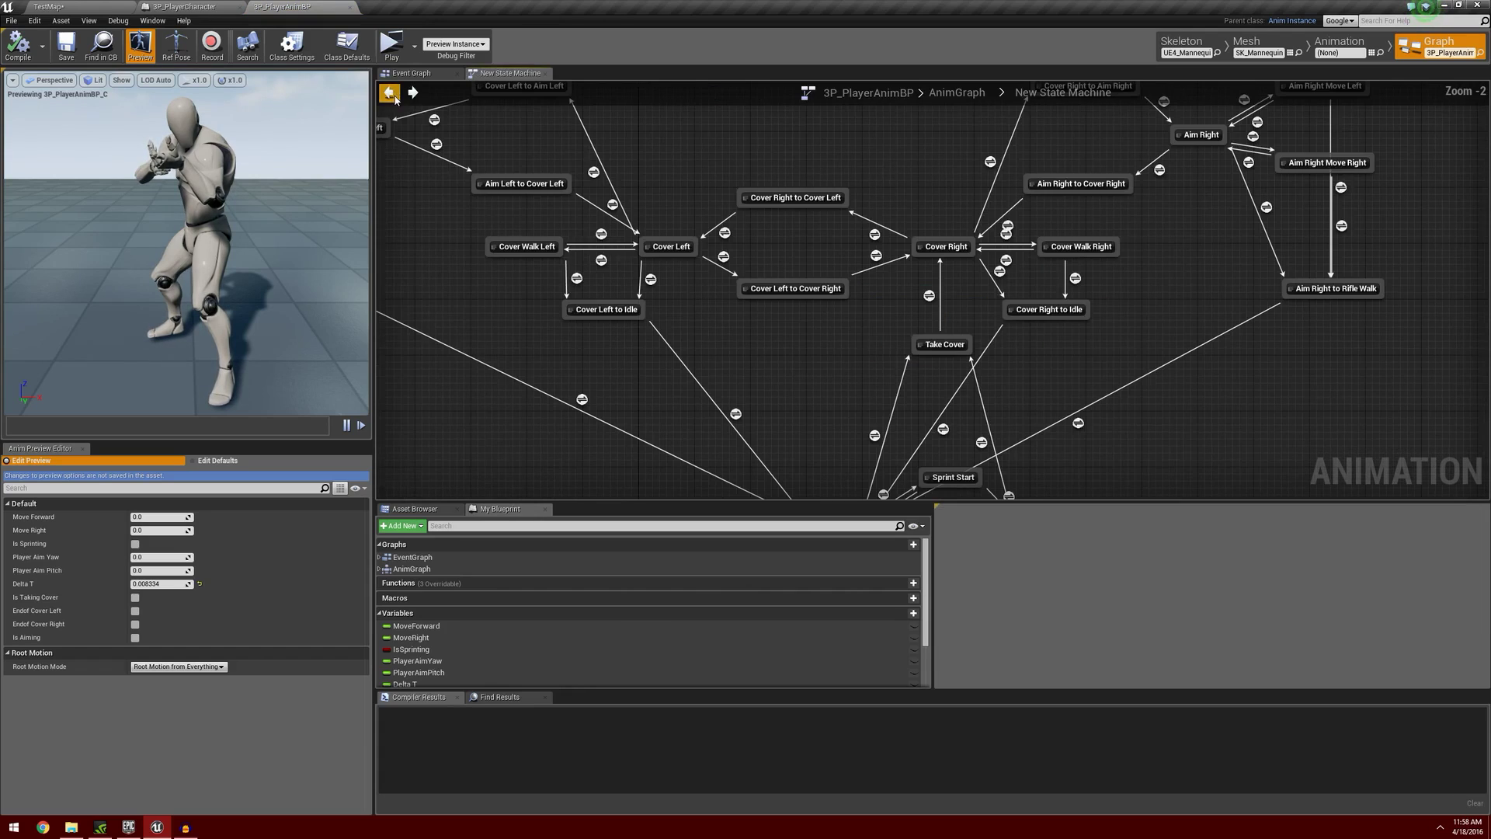
pyautogui.doubleClick(857, 304)
pyautogui.click(857, 305)
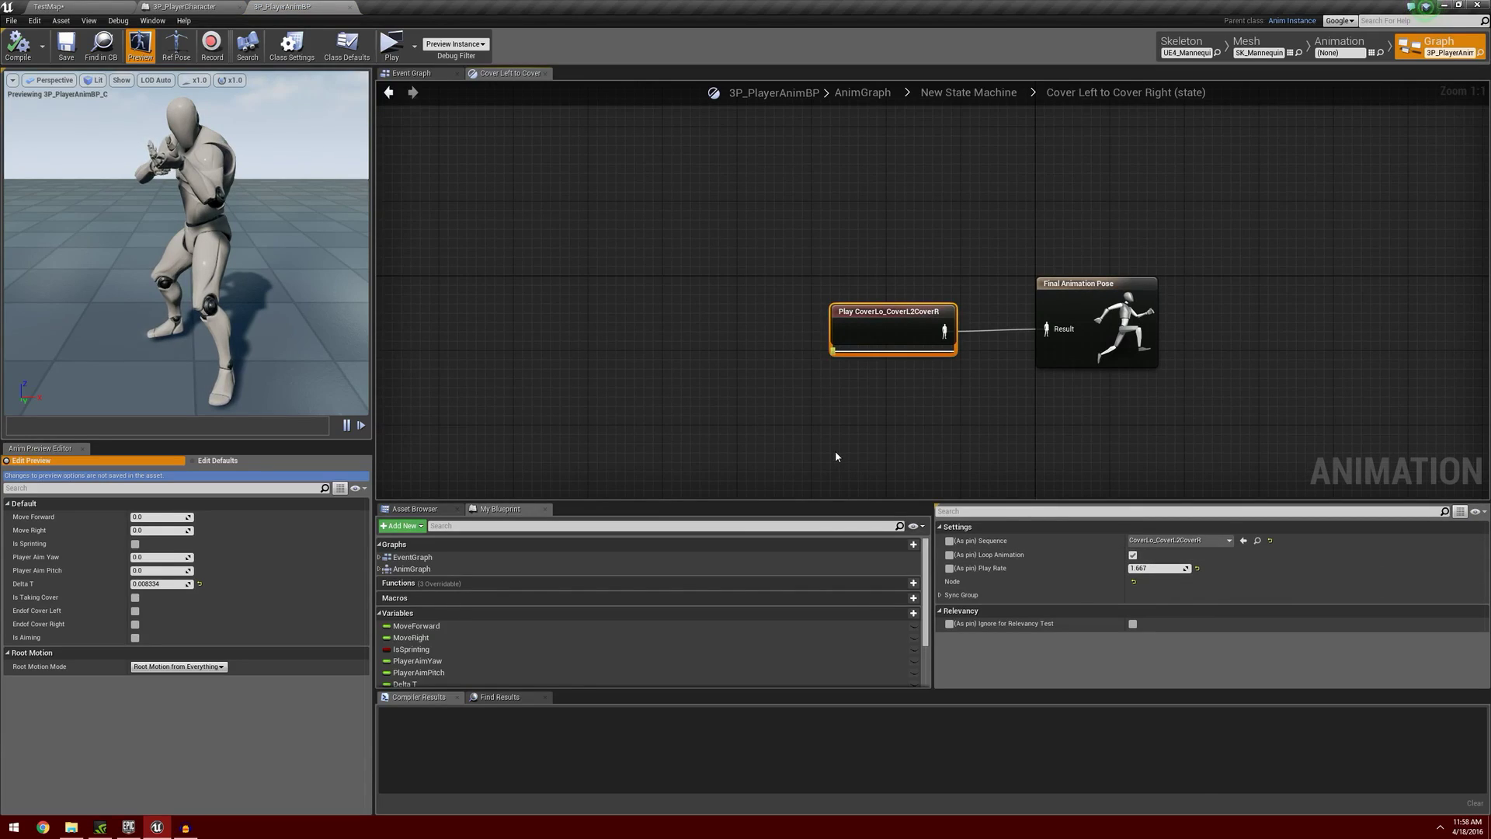
pyautogui.click(388, 91)
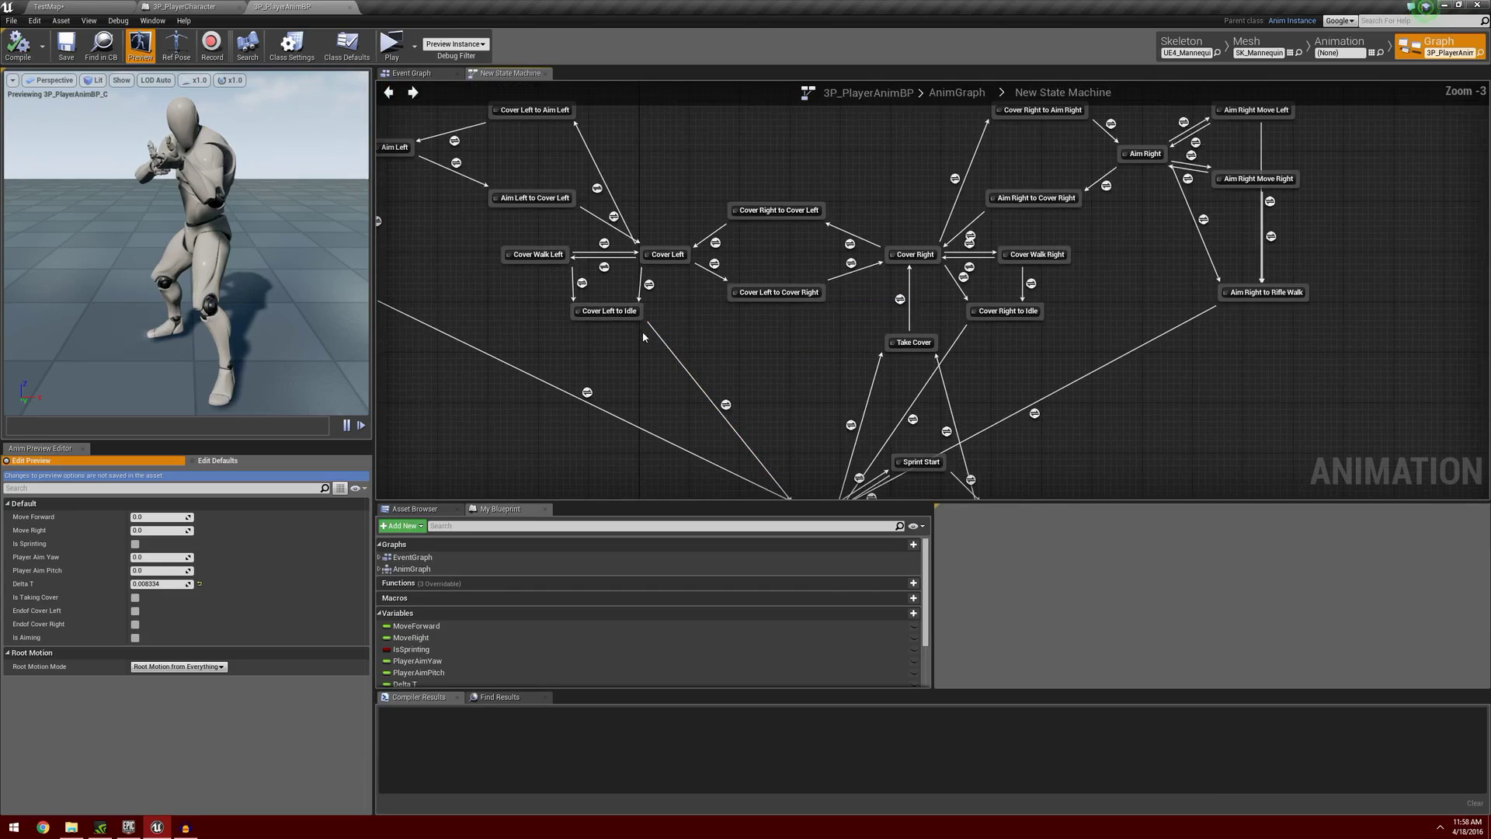
# Inspect the Cover Left to Idle state's play rate and its CoverLo_CoverL2Idle animation, and return to the state machine.
pyautogui.moveTo(664, 394); pyautogui.dragTo(684, 357, button='right')
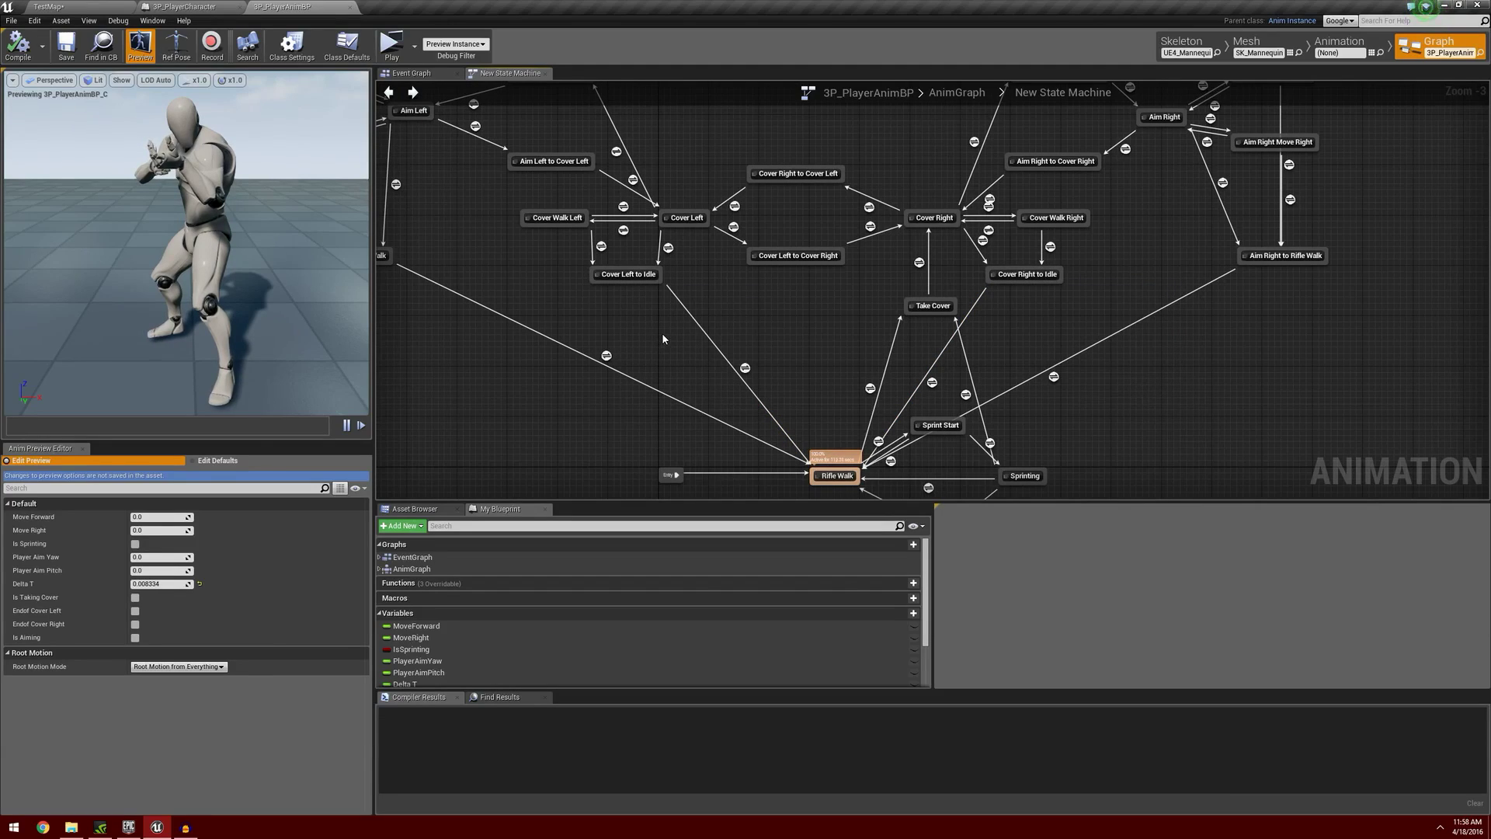
pyautogui.doubleClick(643, 278)
pyautogui.click(901, 326)
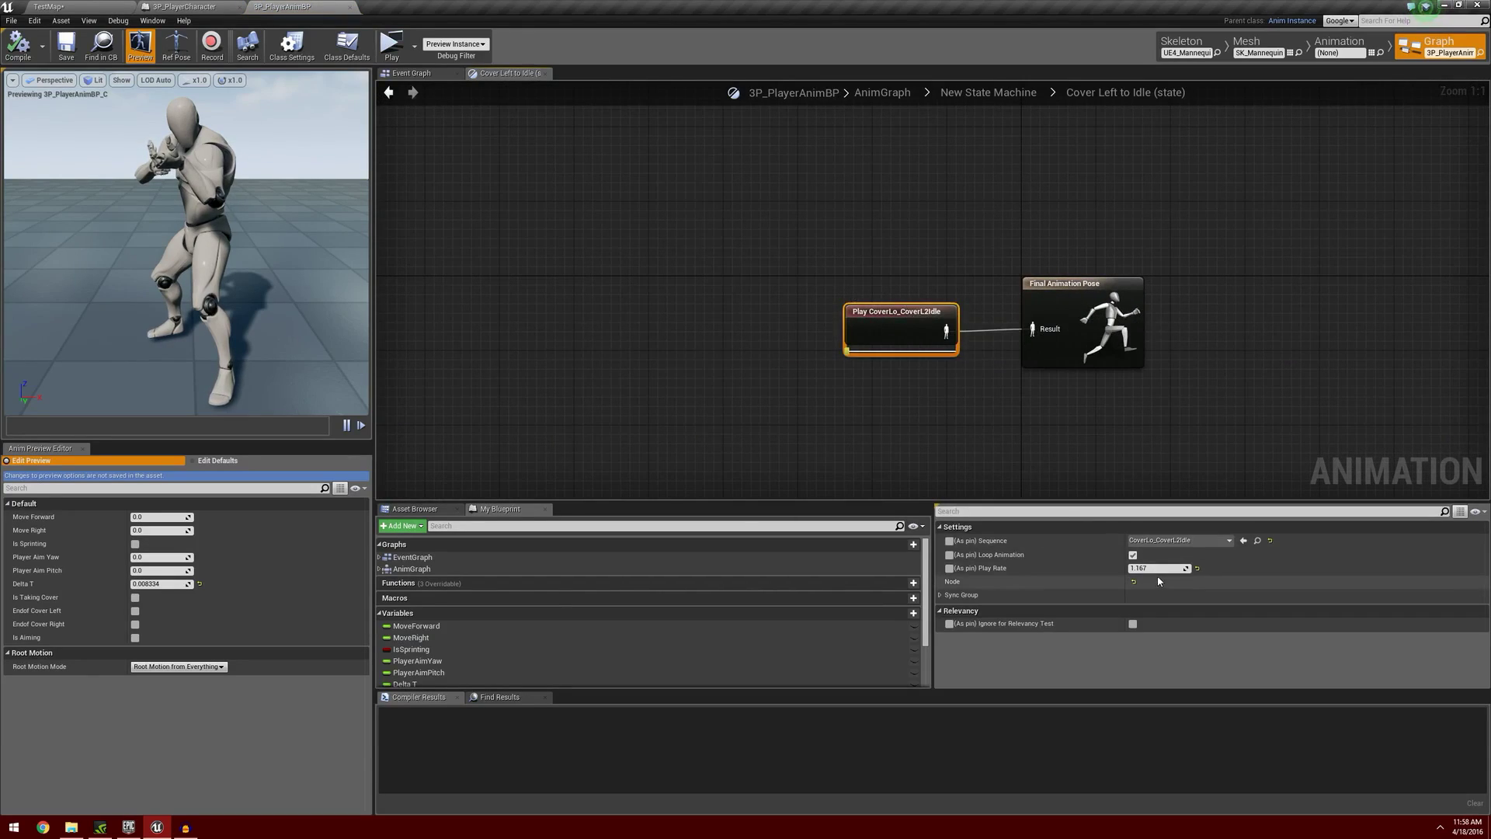
pyautogui.doubleClick(913, 319)
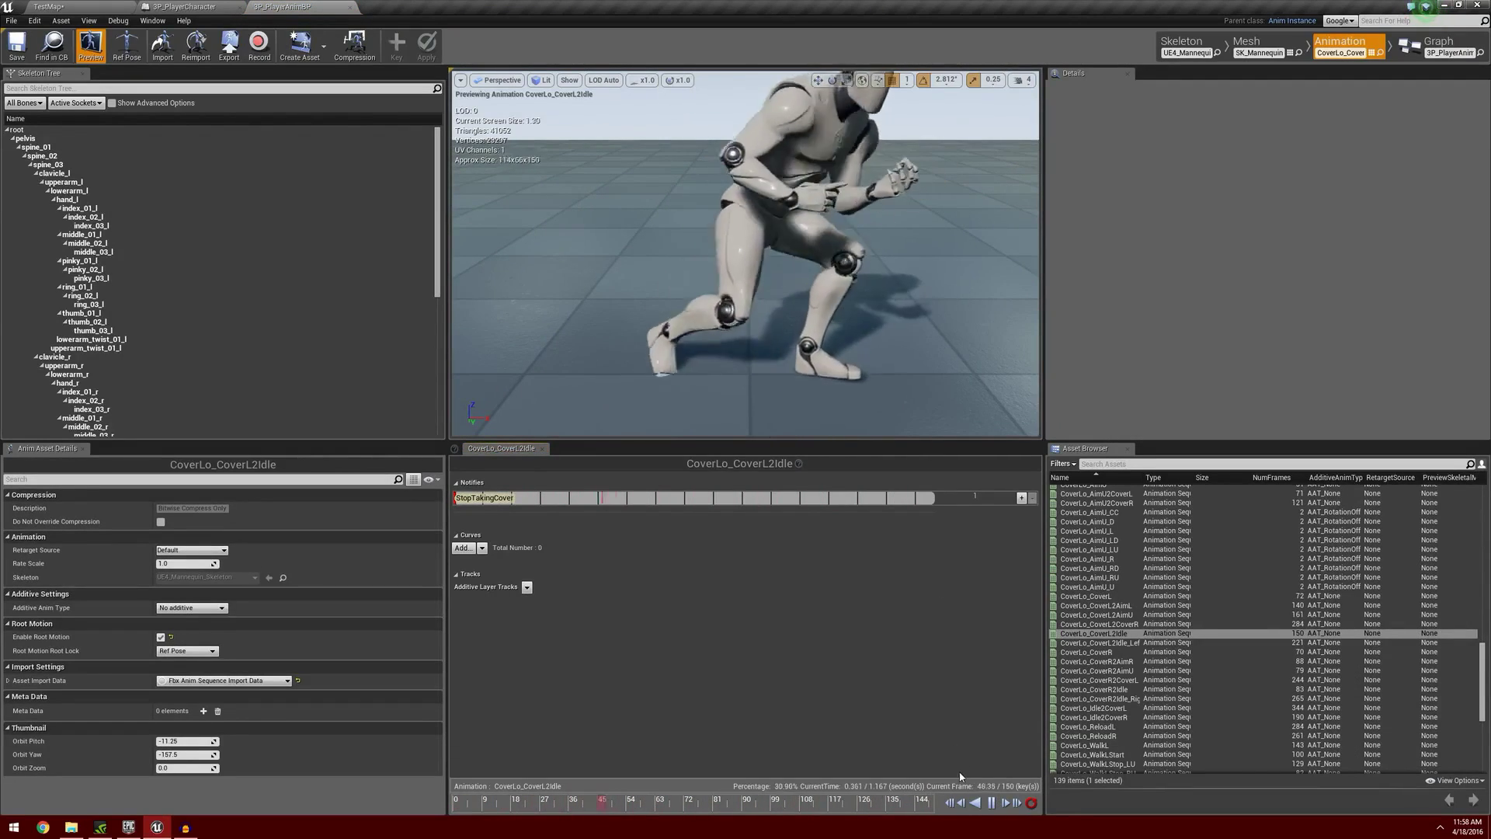
pyautogui.click(1483, 51)
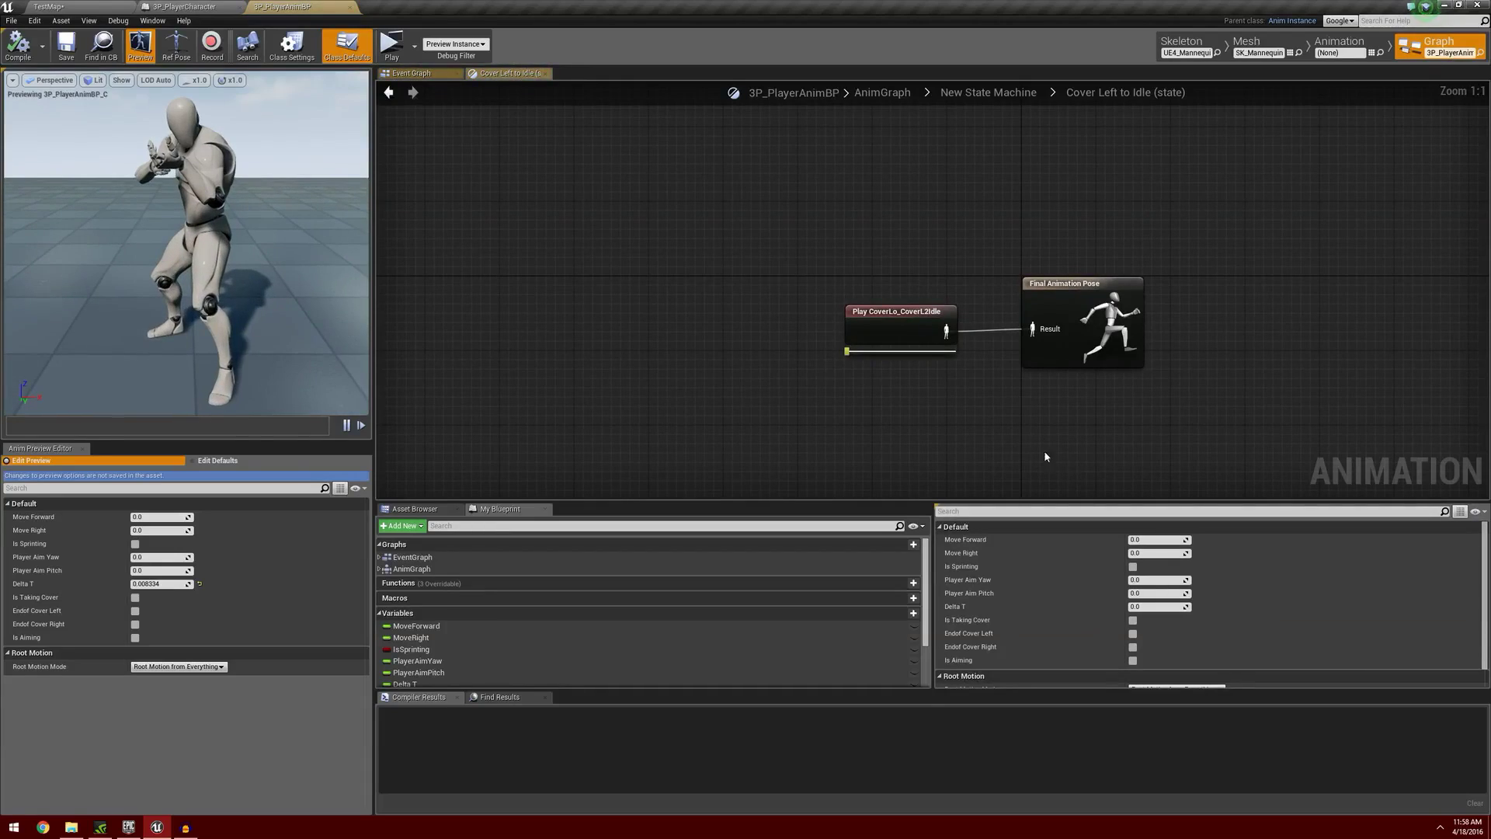
pyautogui.click(930, 327)
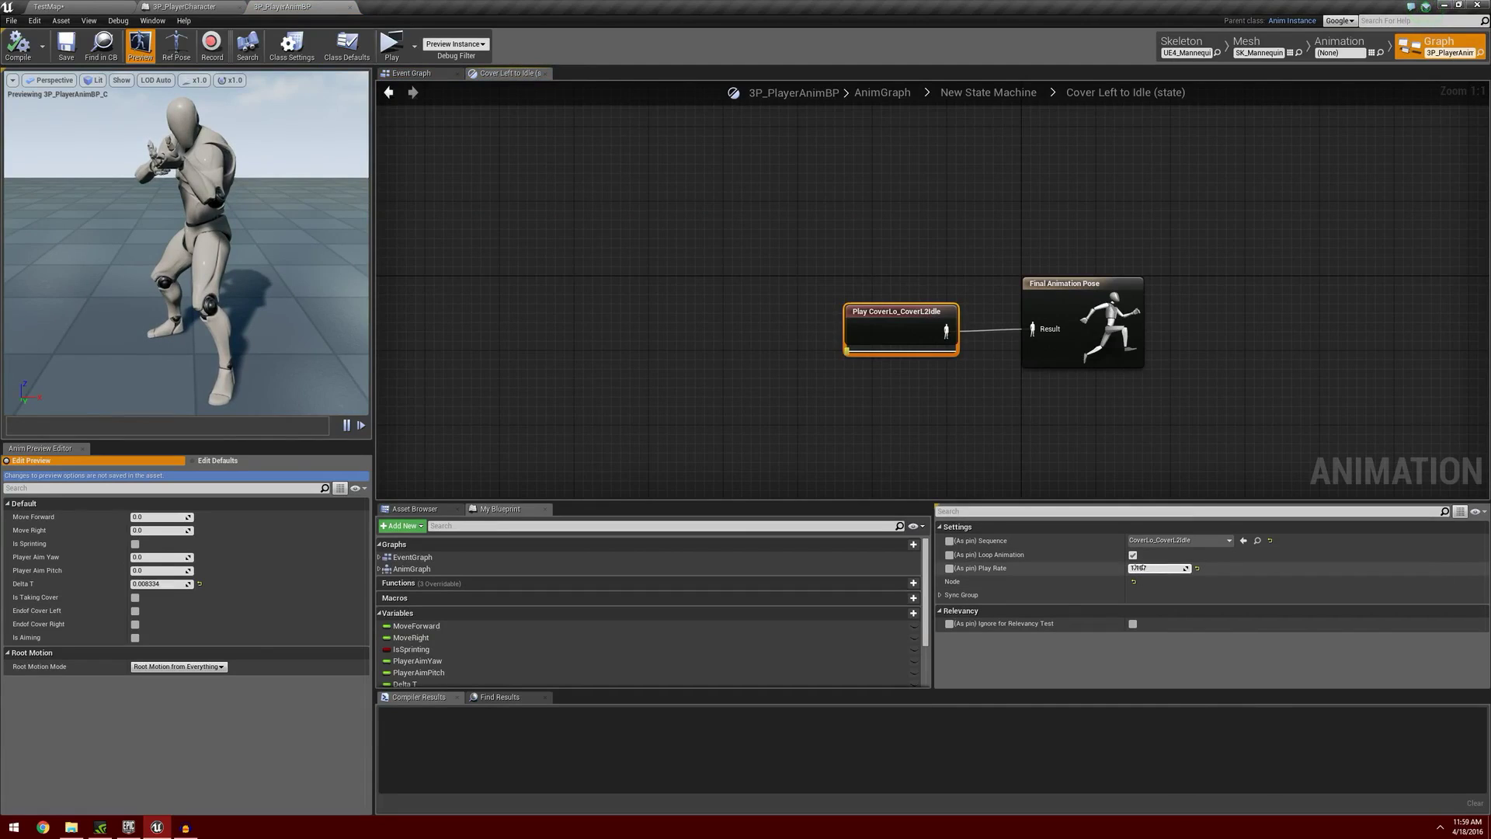
pyautogui.click(389, 92)
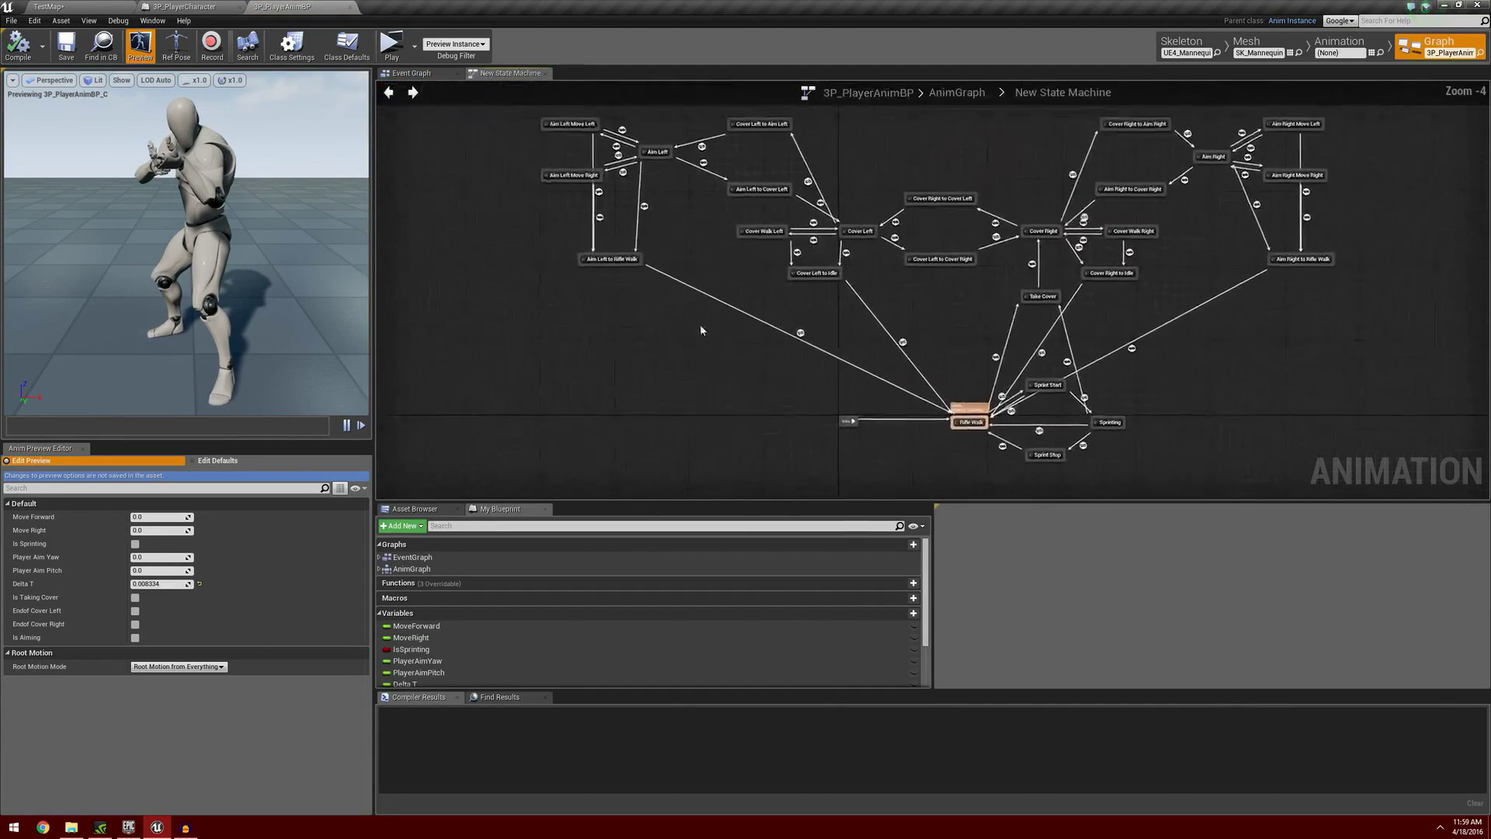
# Search the animation assets for "idle", open Rifle_Idle, pause its playback at the first frame and examine the full pose.
pyautogui.moveTo(926, 334); pyautogui.dragTo(901, 339, button='right')
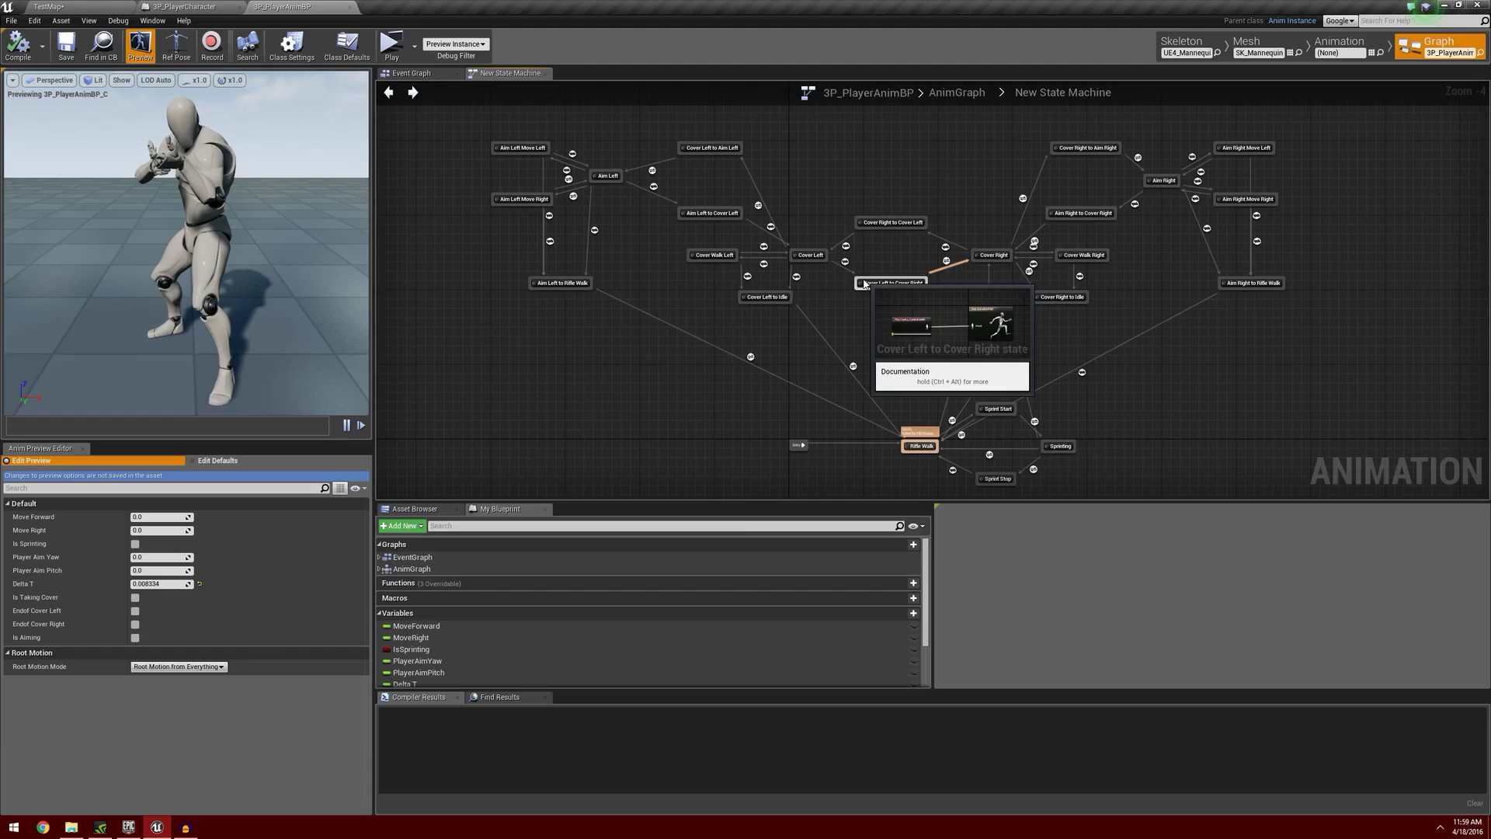
pyautogui.moveTo(678, 333); pyautogui.dragTo(620, 327, button='right')
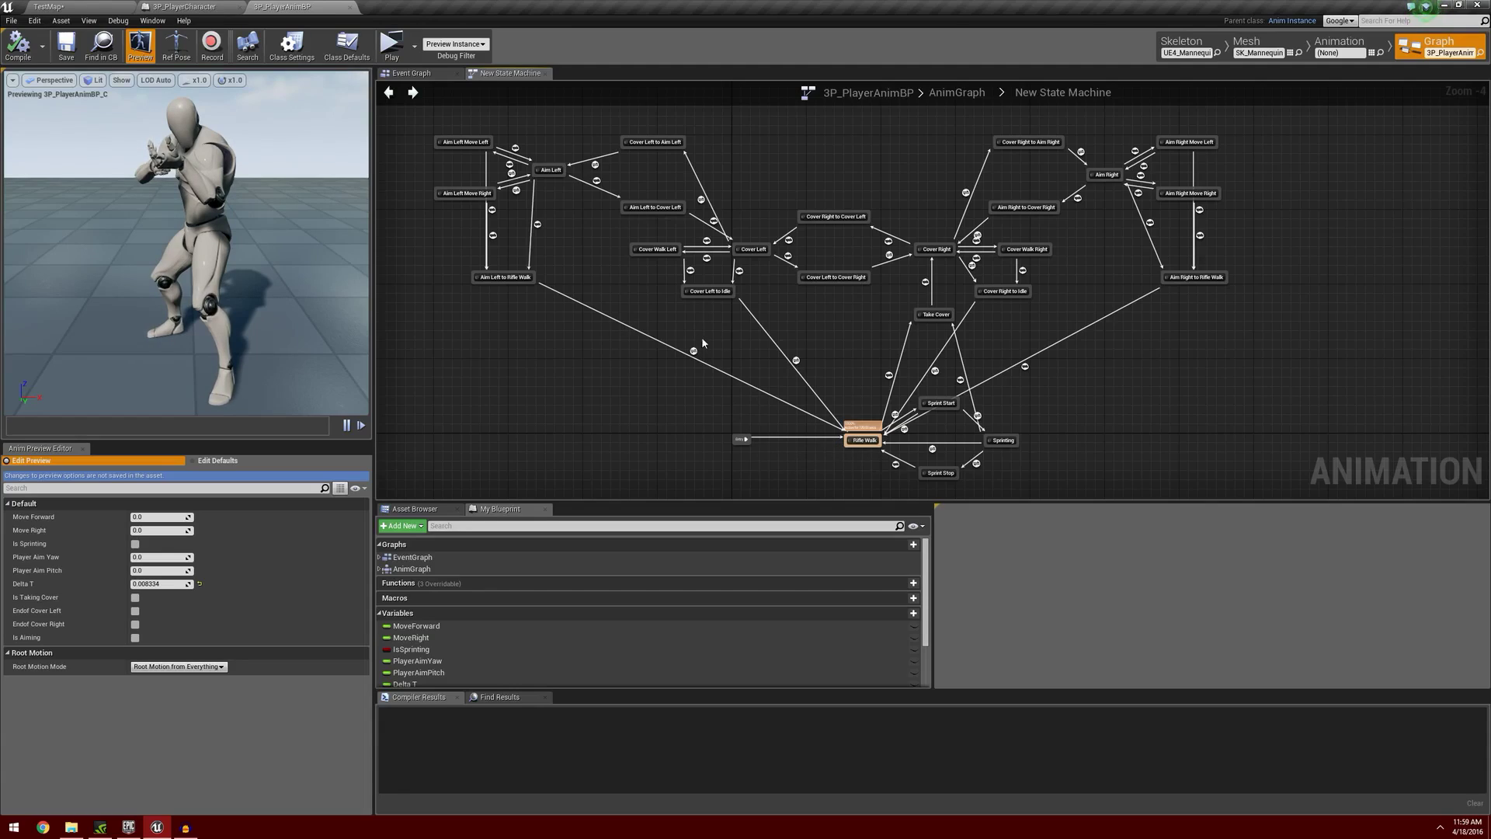
pyautogui.click(1337, 45)
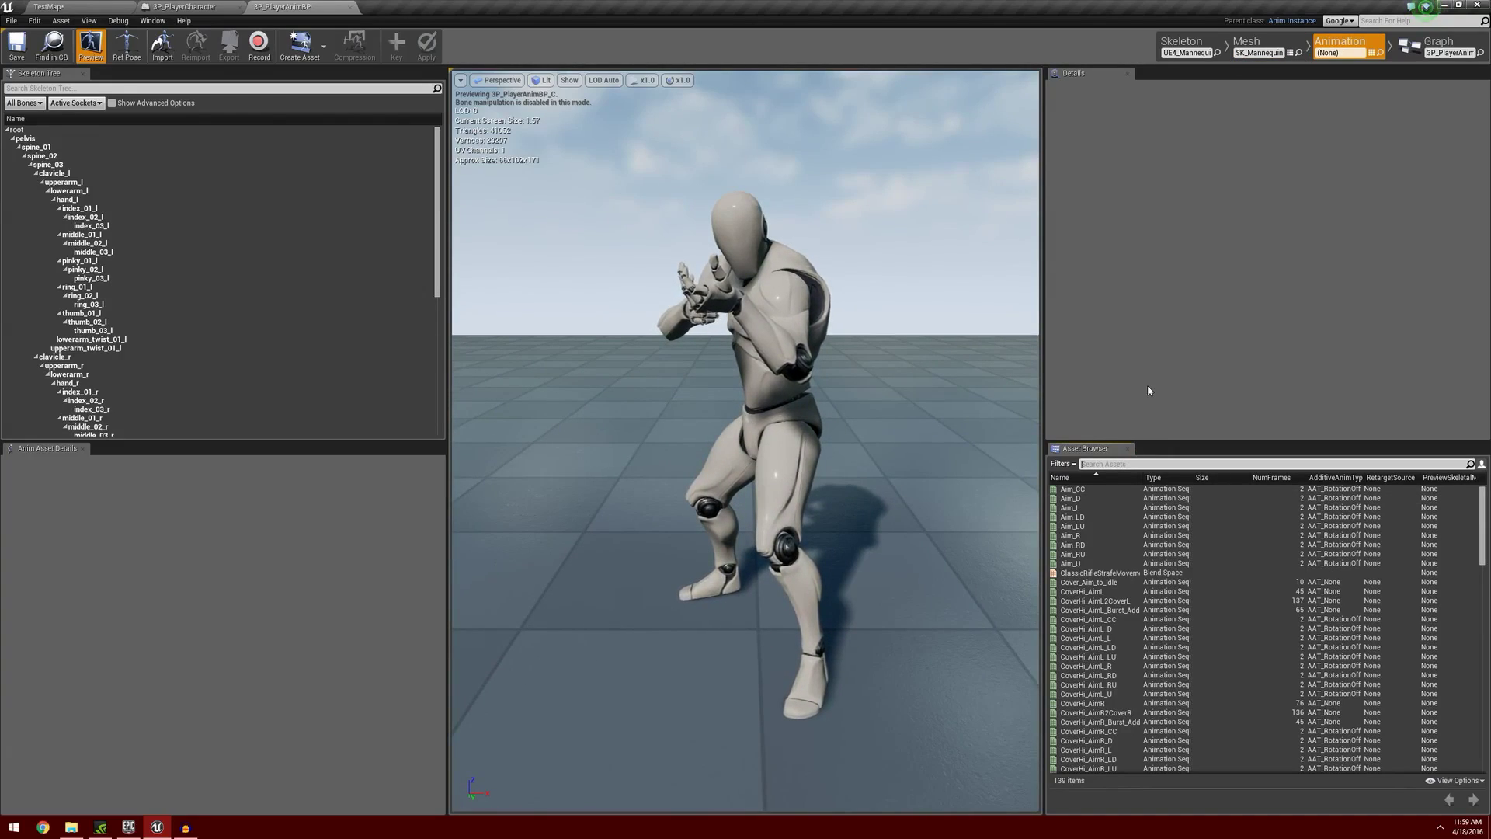
pyautogui.write('idle')
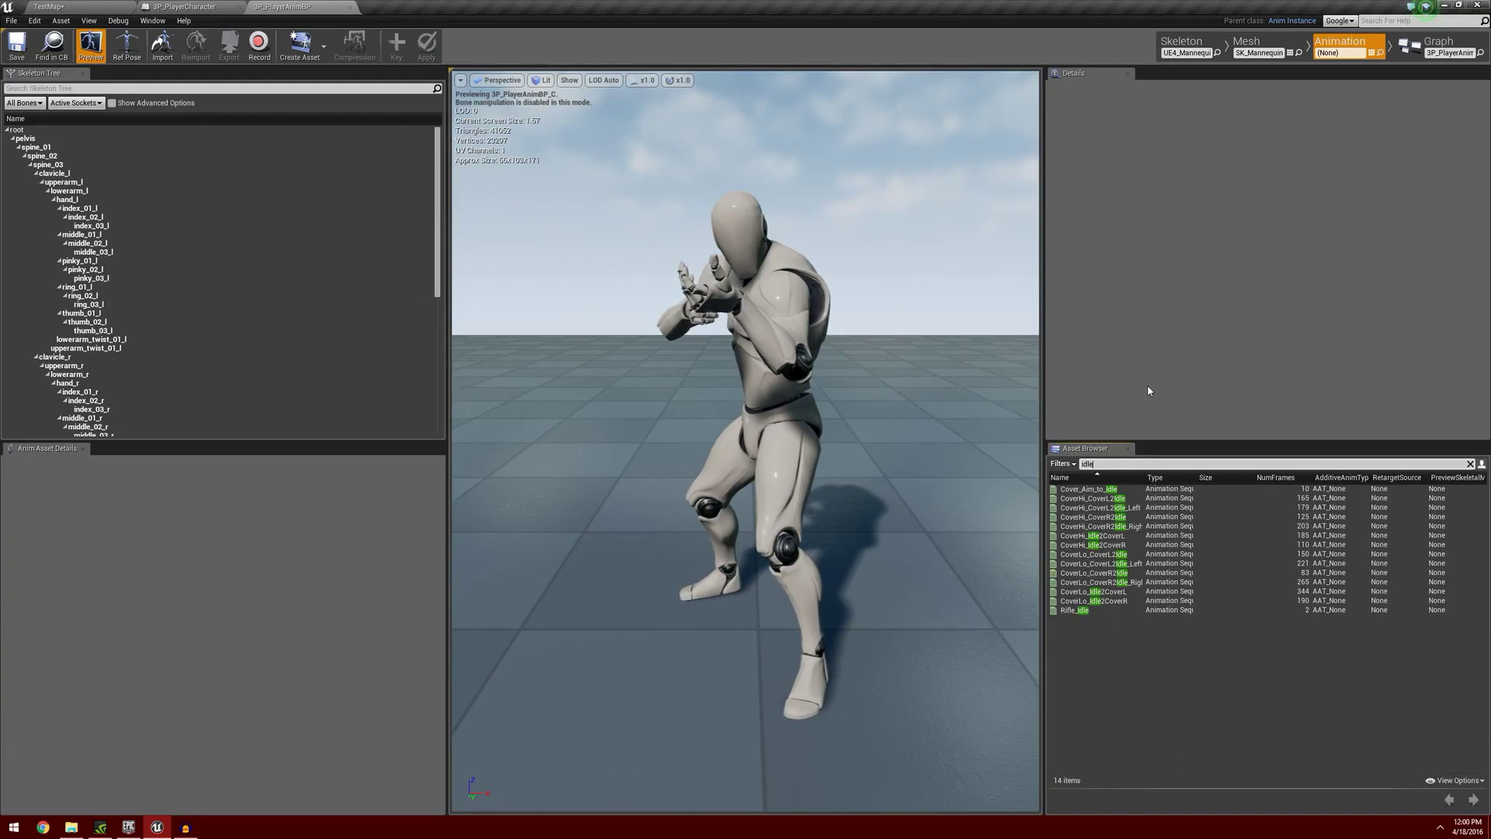
pyautogui.doubleClick(1115, 610)
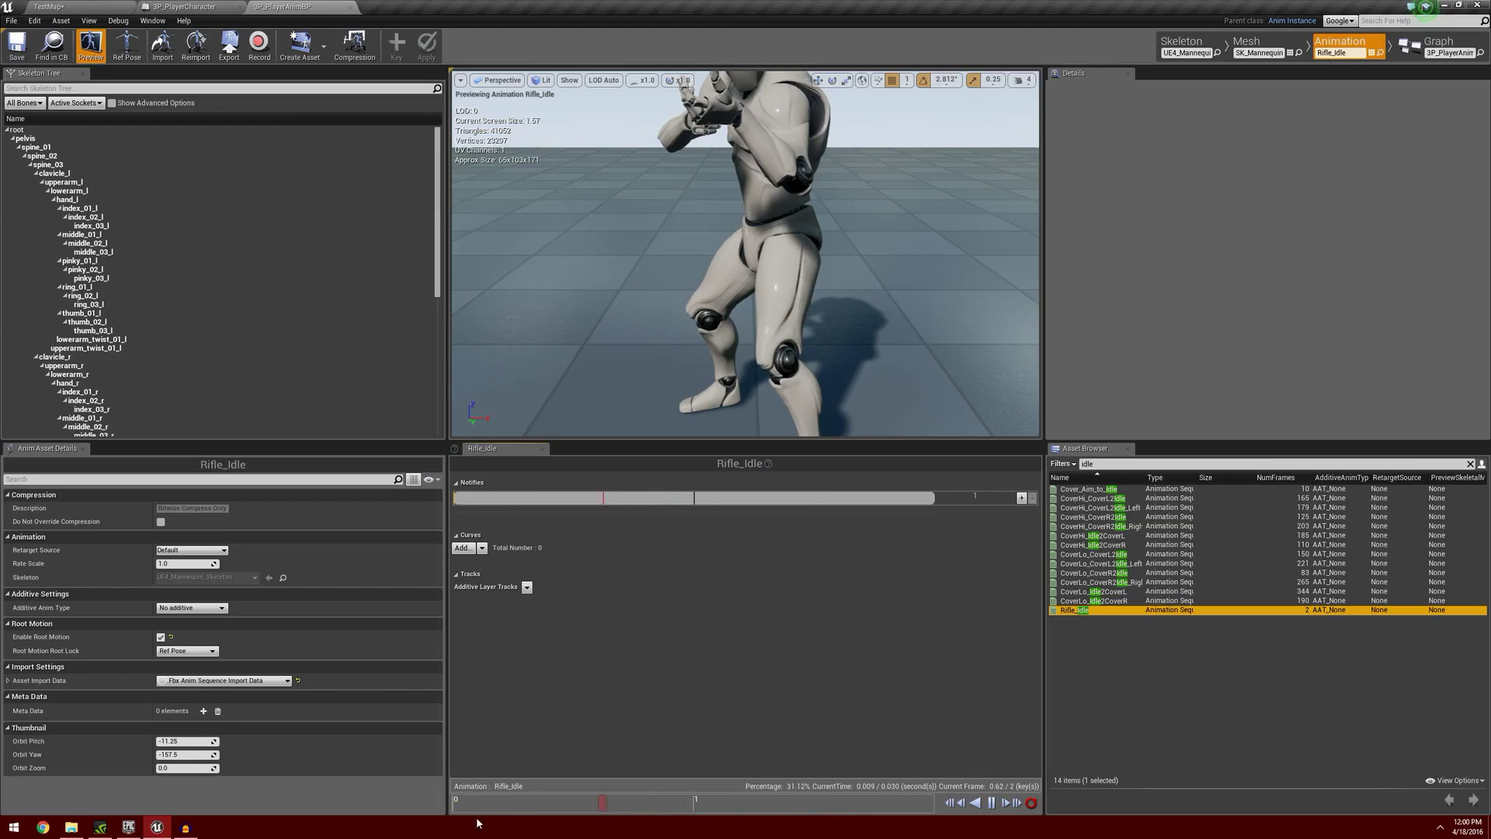
pyautogui.click(992, 804)
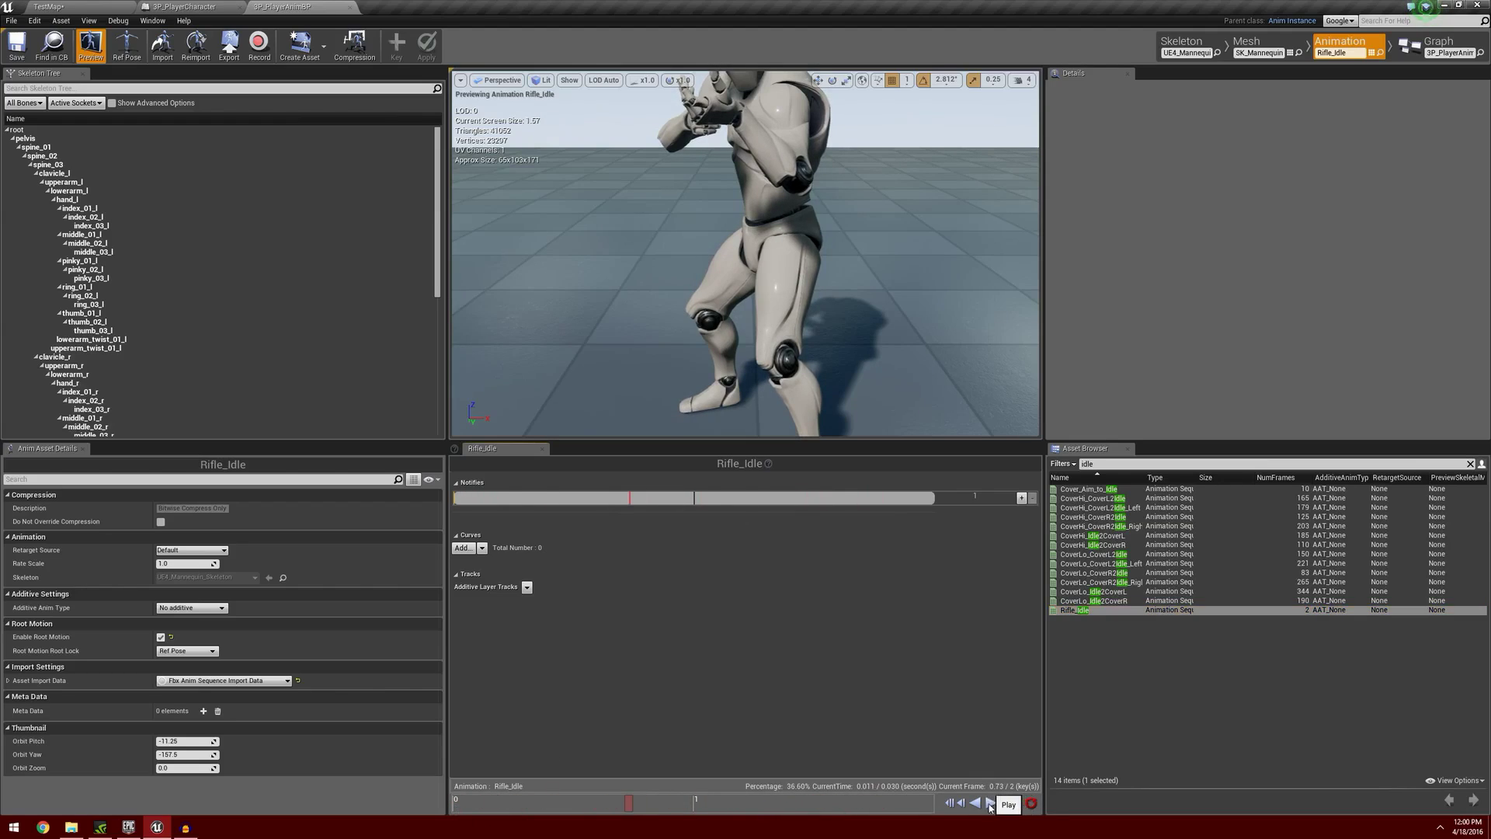
pyautogui.click(949, 803)
pyautogui.scroll(-4, 800, 276)
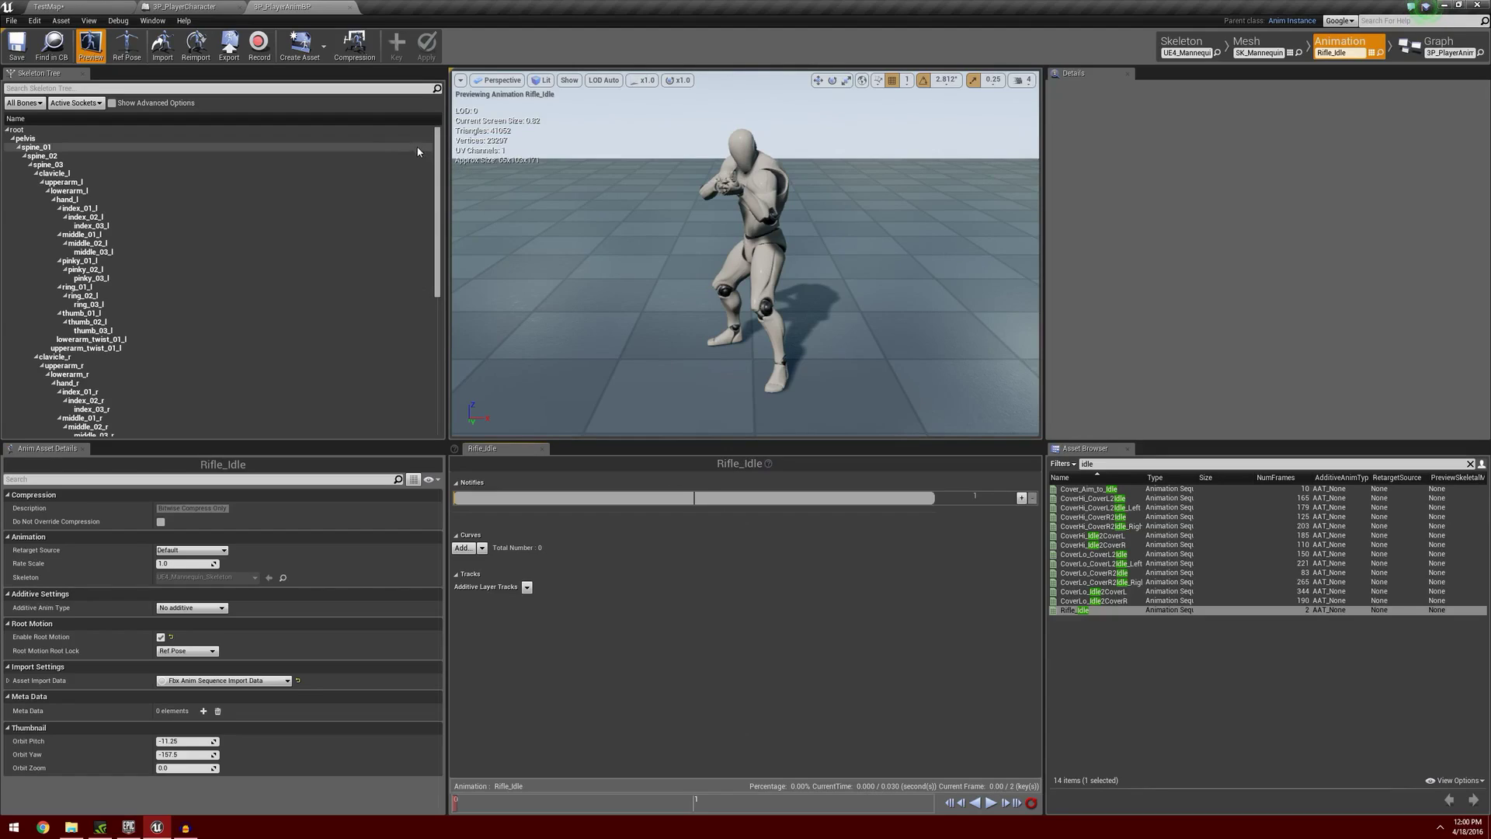
# Close the 3P_PlayerAnimBP and 3P_PlayerCharacter blueprints and save all project content.
pyautogui.click(350, 7)
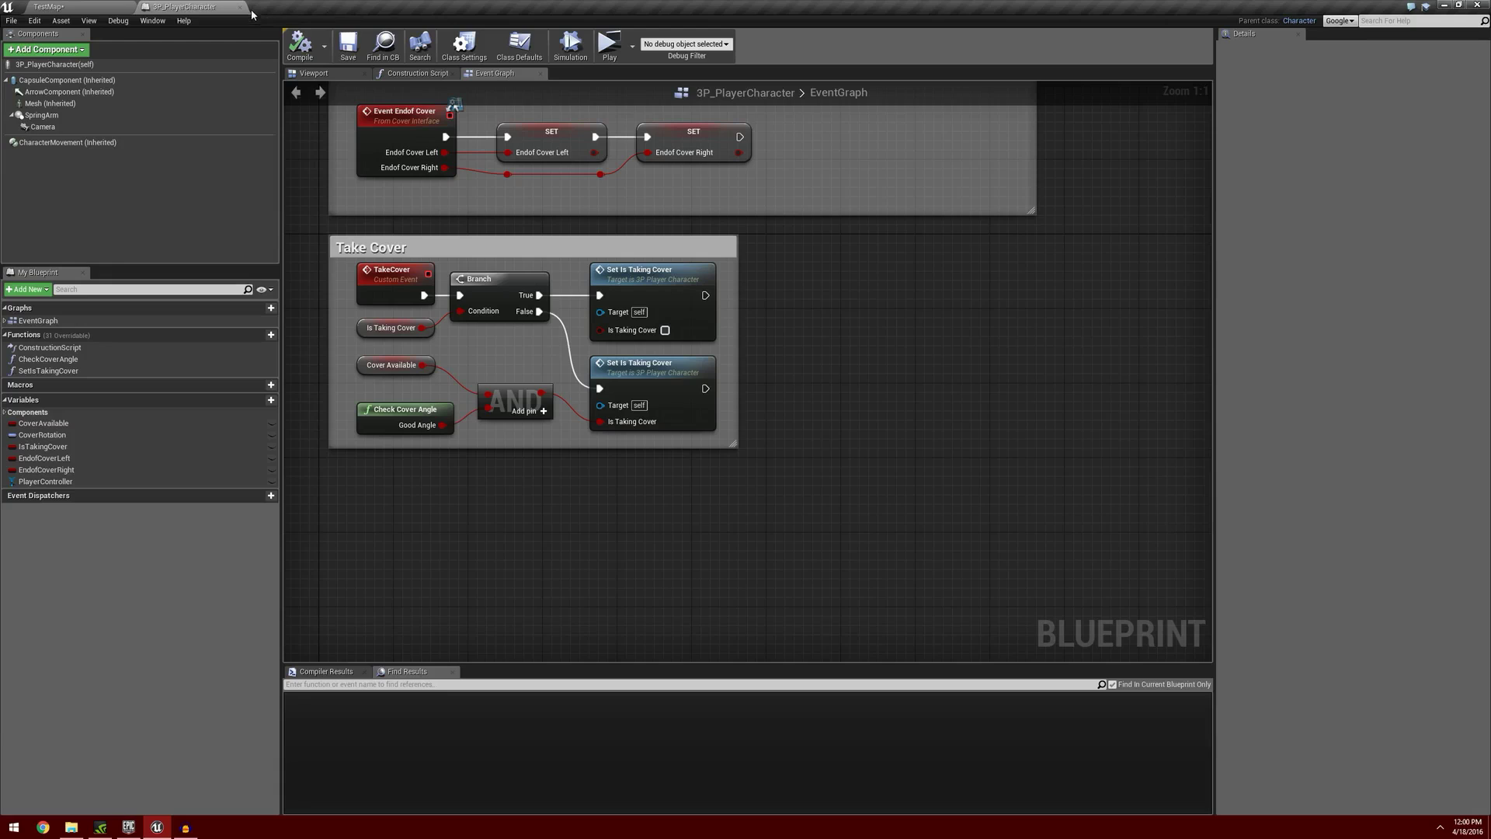
pyautogui.click(240, 7)
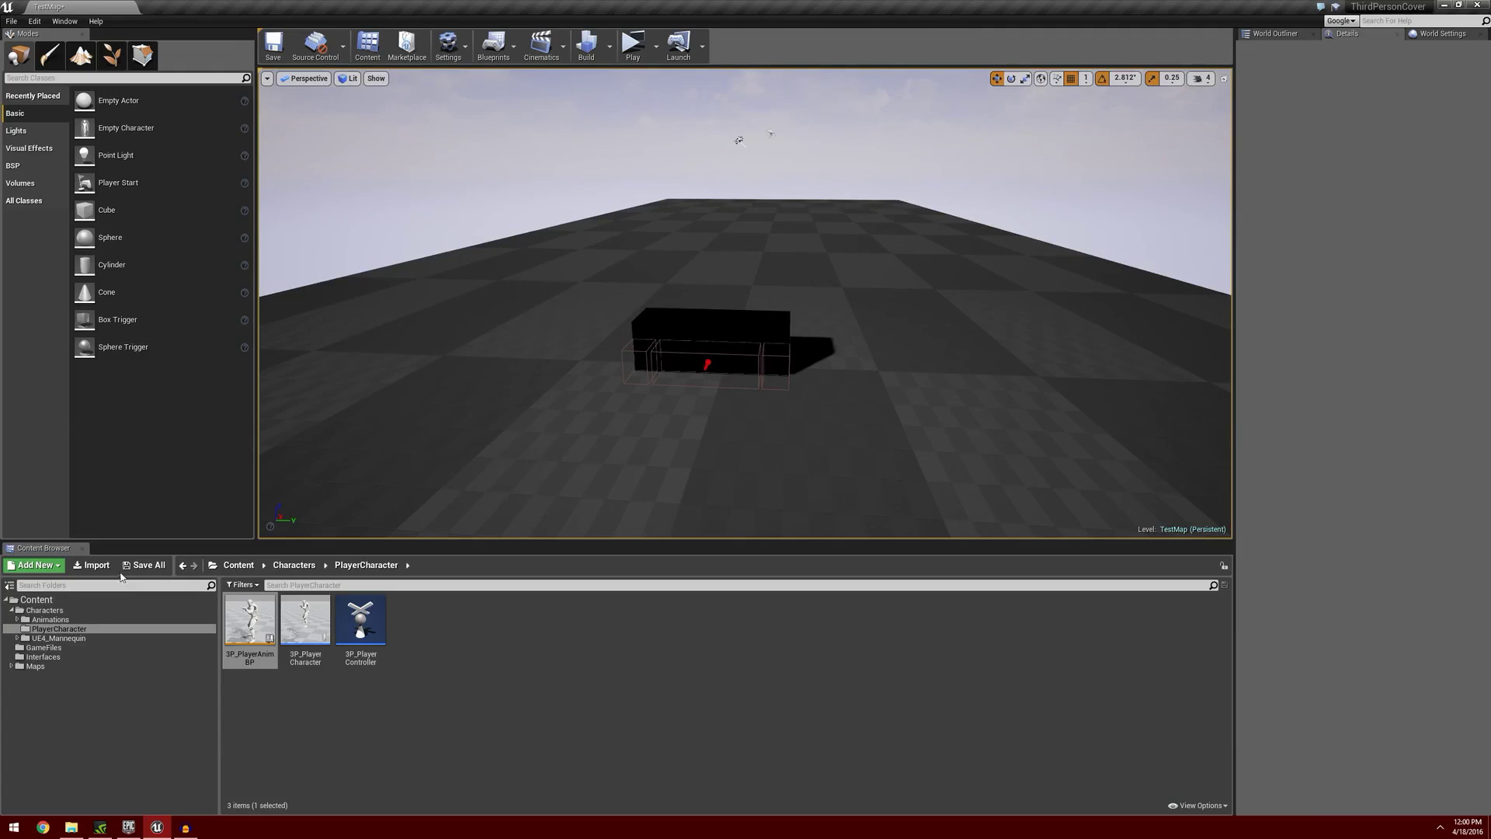
pyautogui.click(144, 564)
pyautogui.click(855, 540)
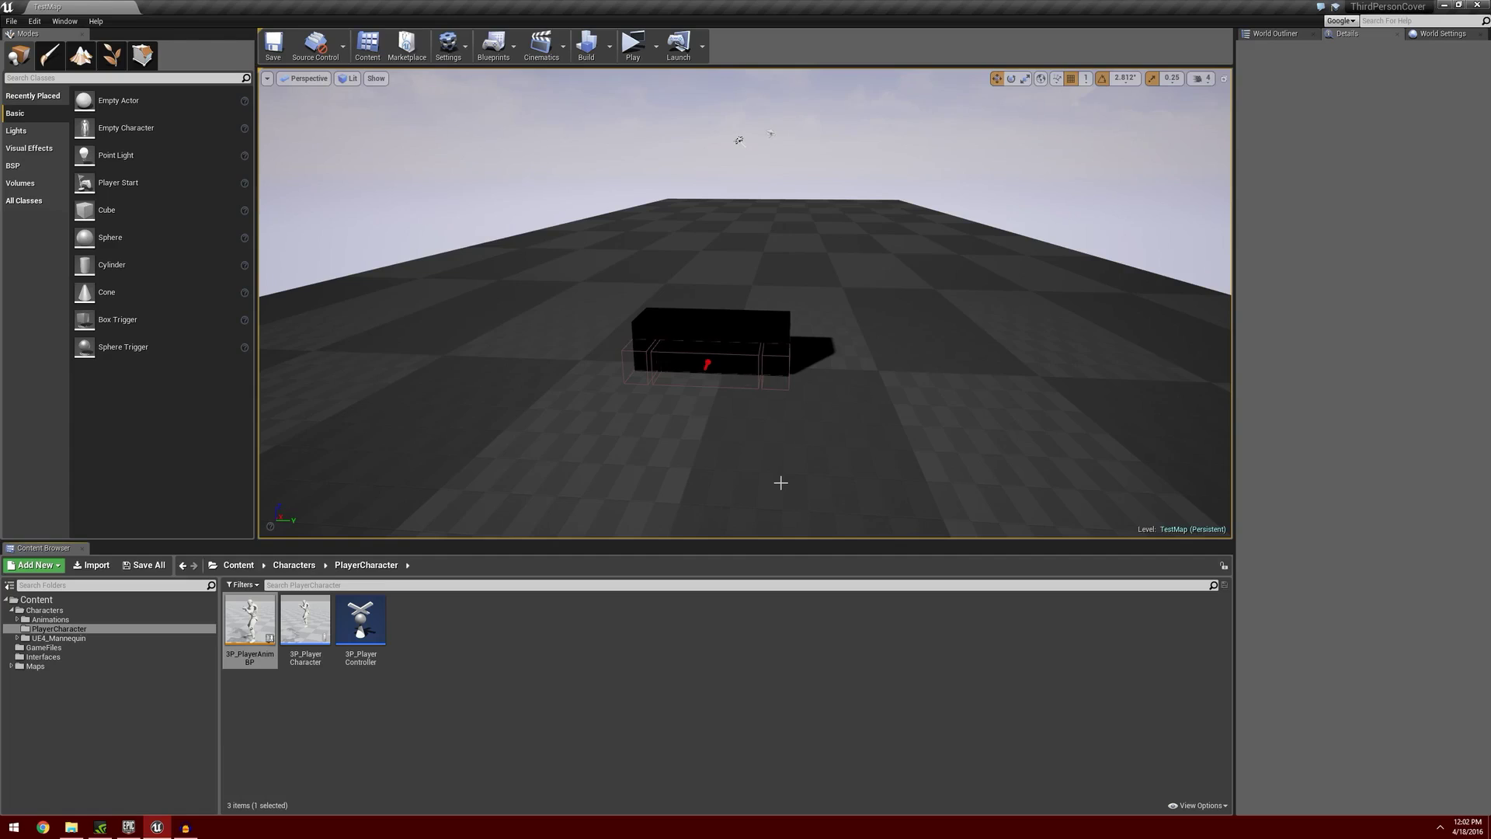
# Switch to the Epic Games Launcher and add Sci Fi Weapons Silver to the ThirdPersonCover project, replacing the existing files.
pyautogui.click(138, 831)
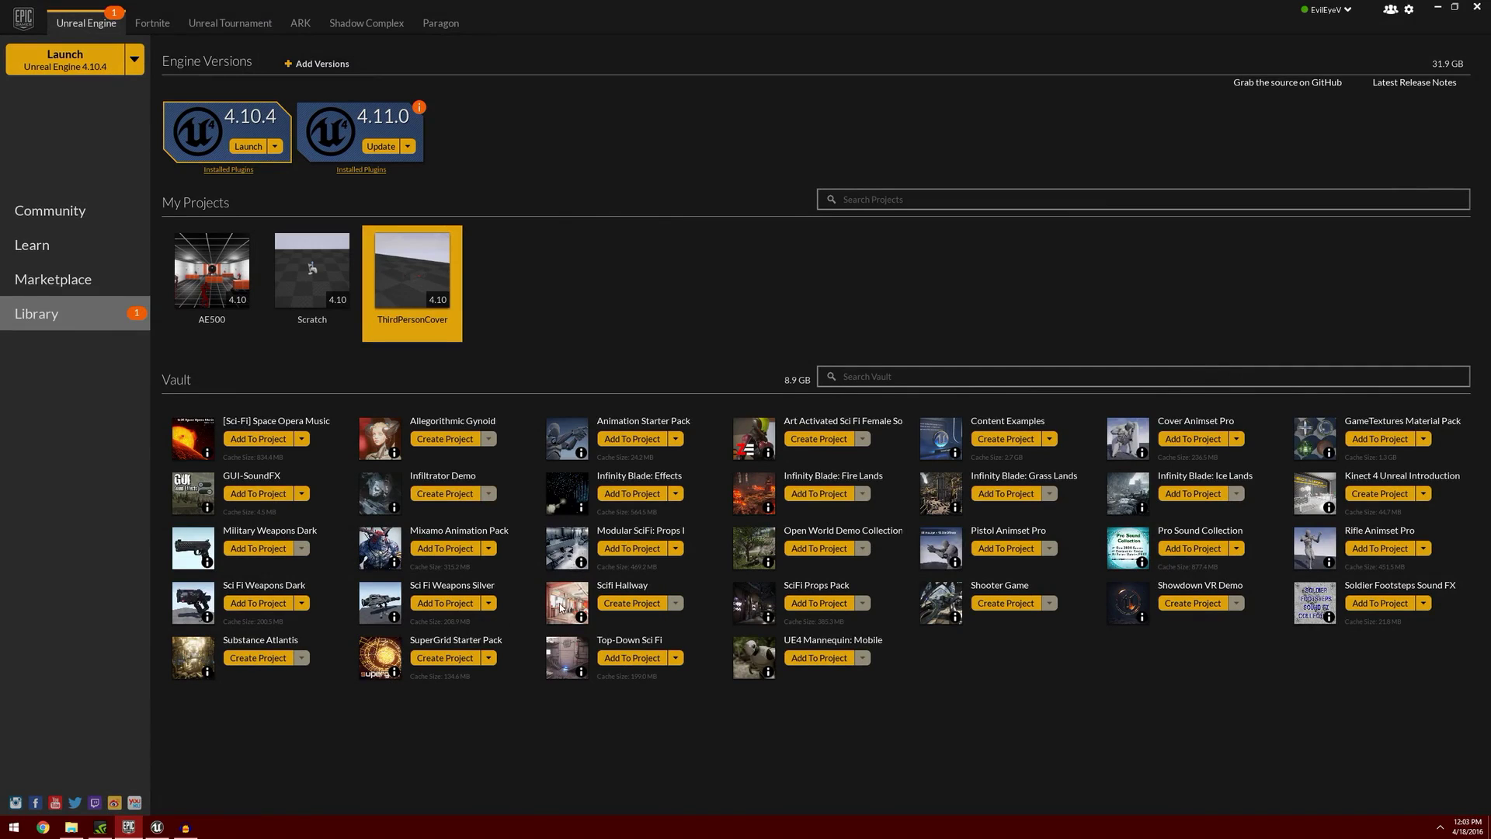
pyautogui.click(451, 606)
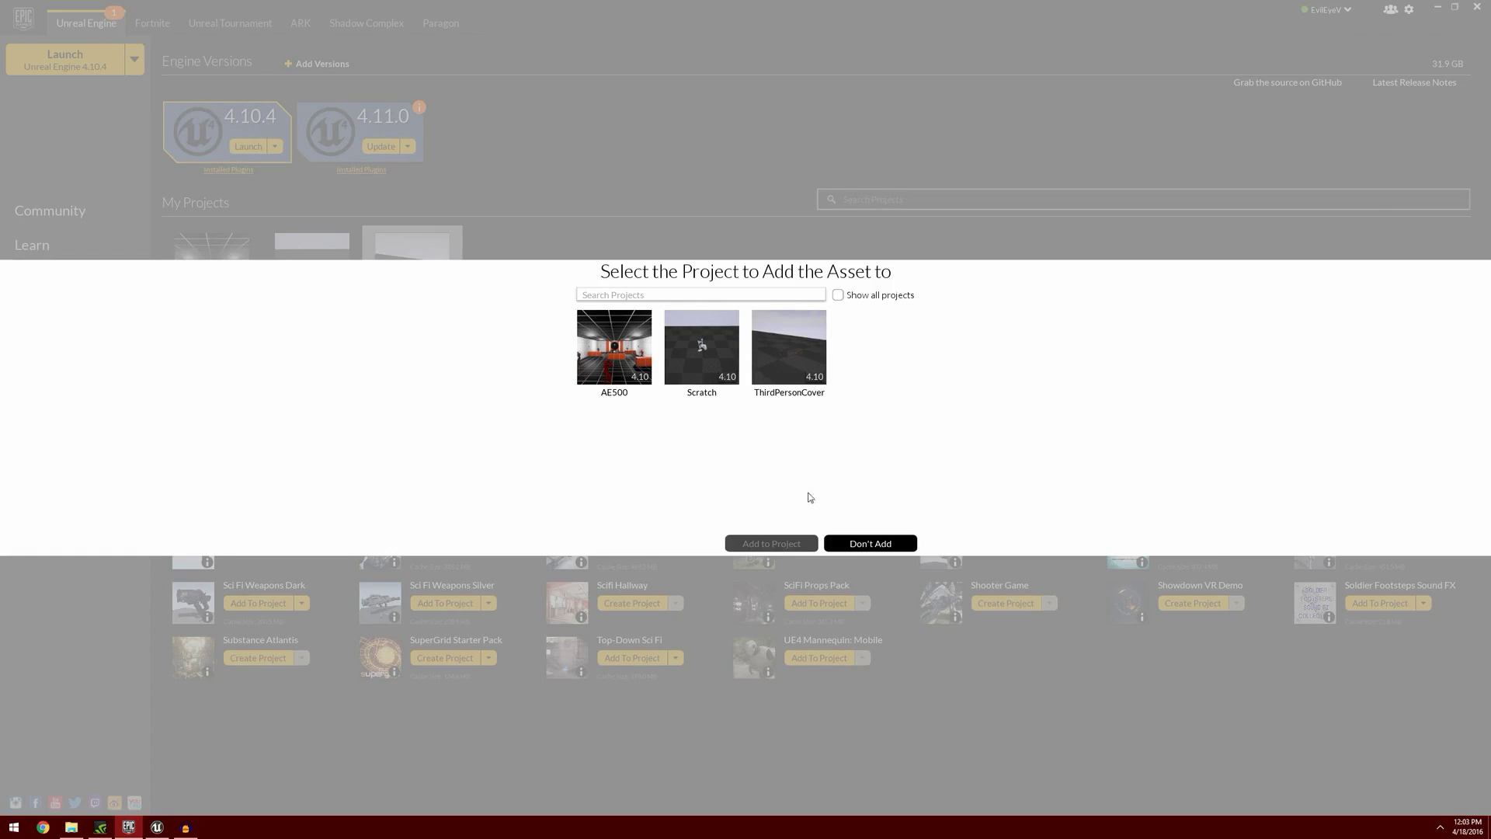
pyautogui.click(792, 352)
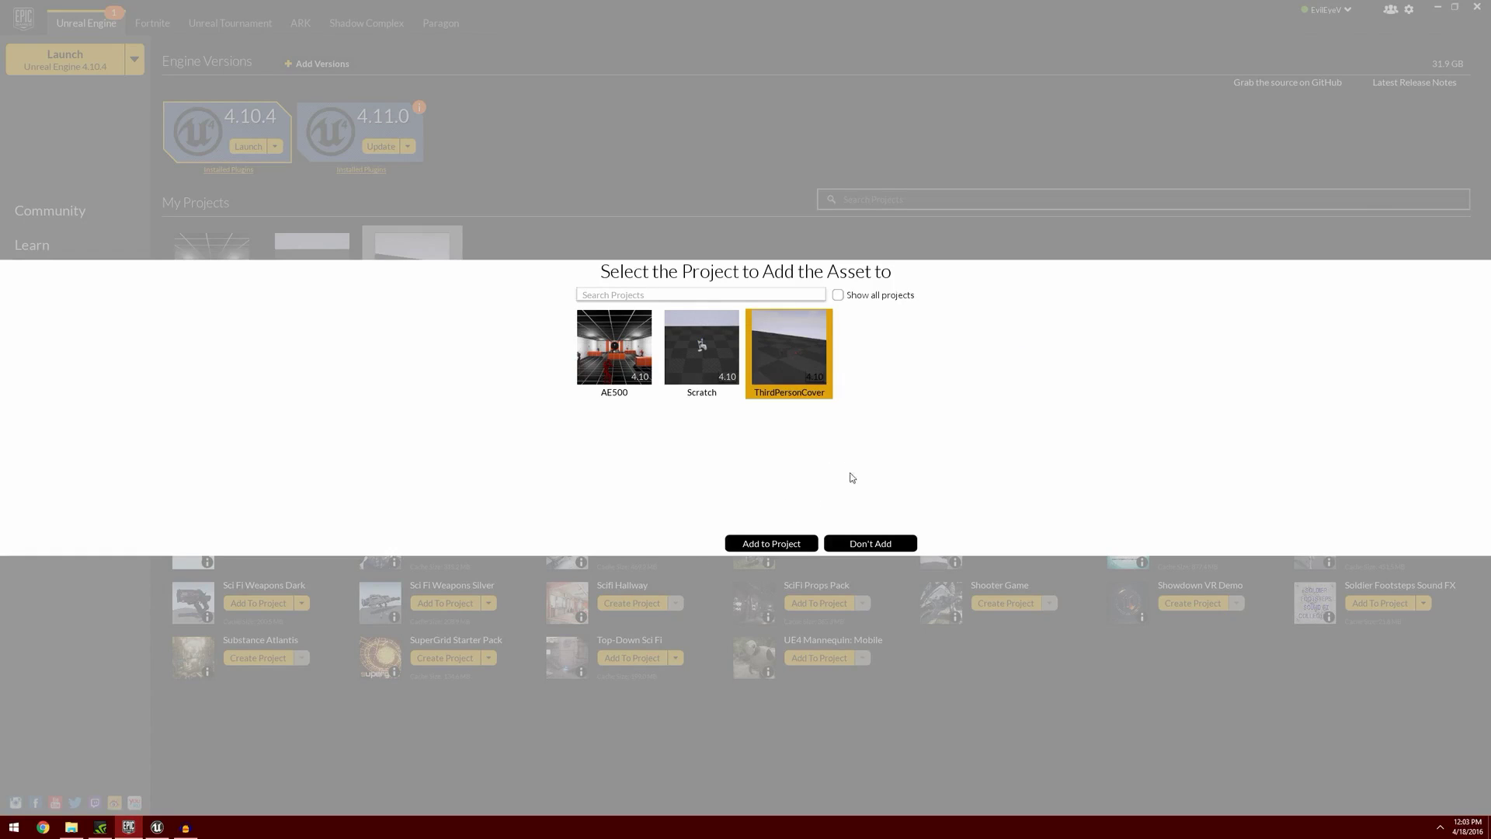
pyautogui.click(782, 542)
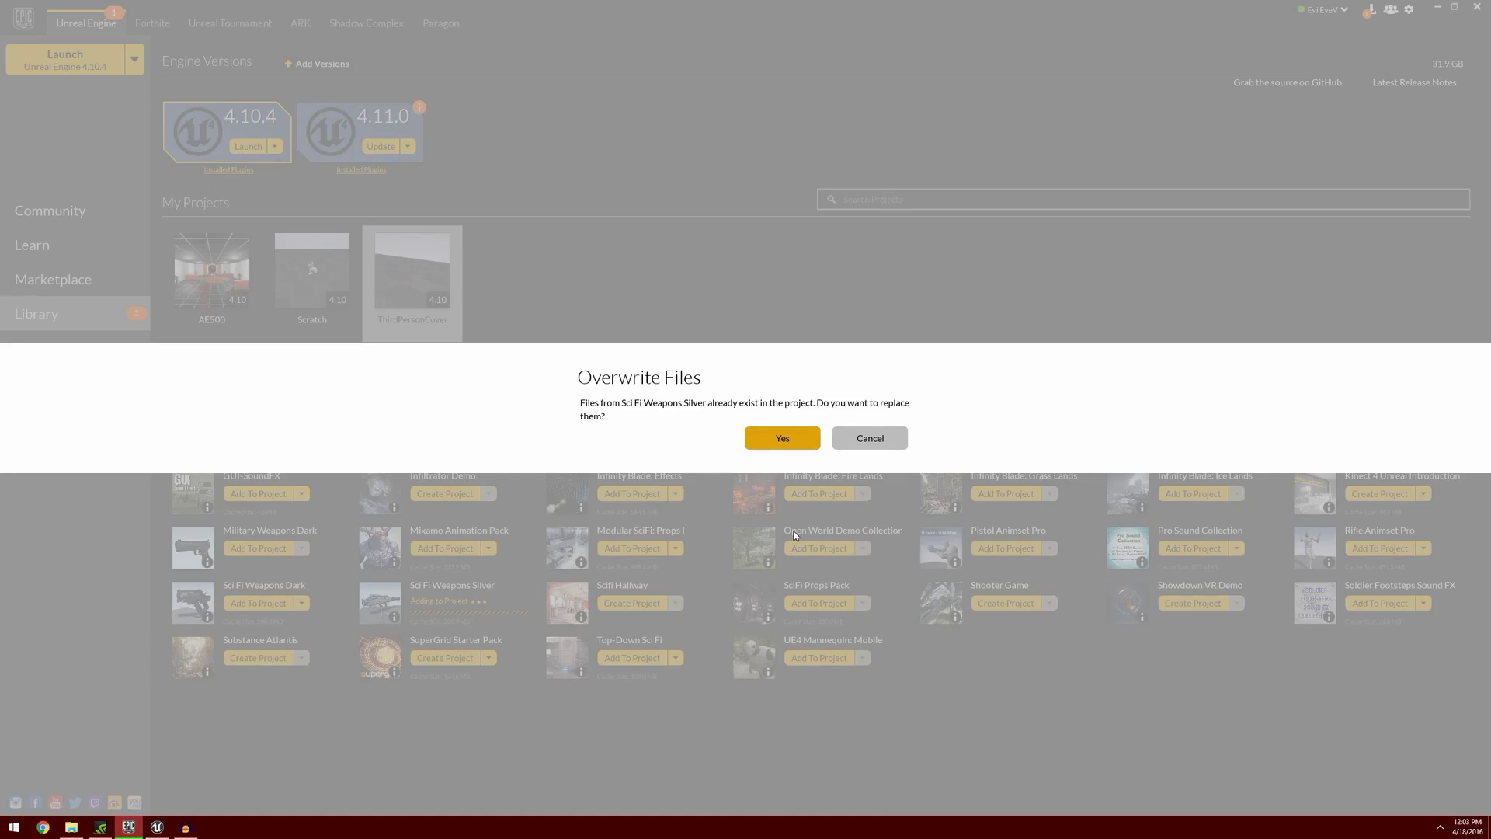
pyautogui.click(782, 437)
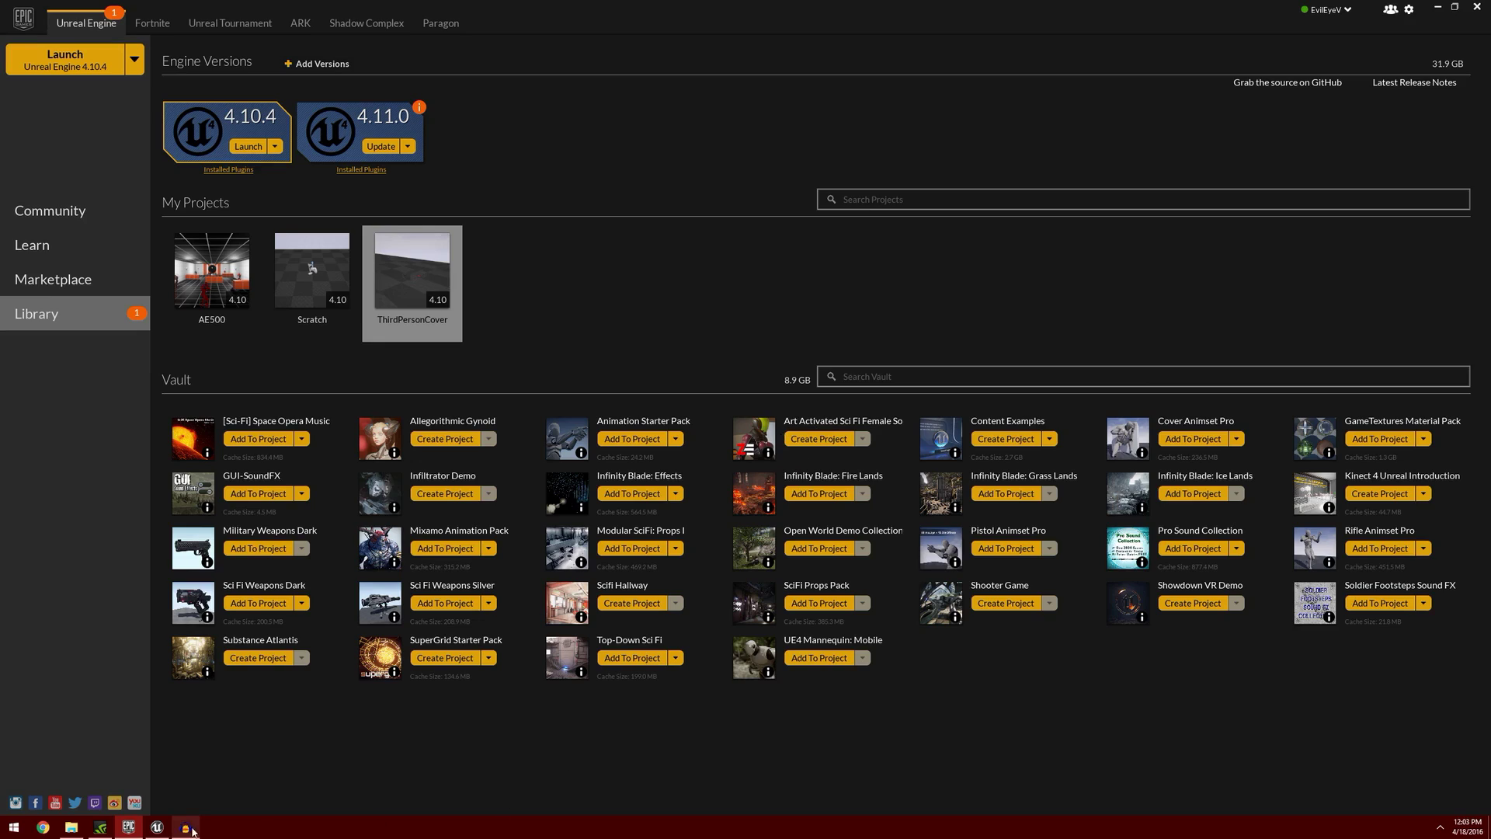
# Close the Unreal Editor and reopen the ThirdPersonCover project from the Epic Games Launcher library.
pyautogui.click(169, 817)
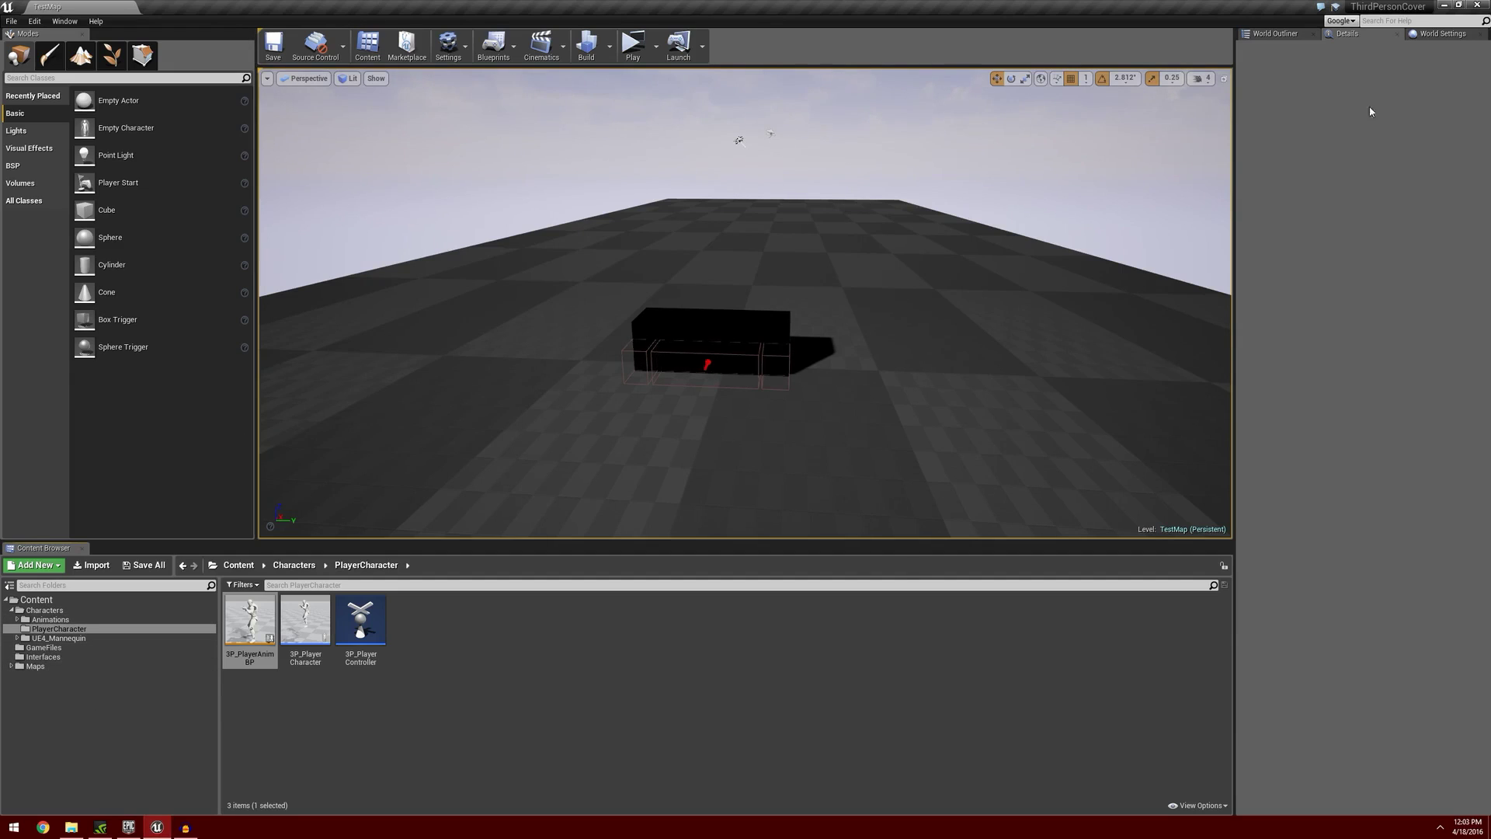
pyautogui.click(1473, 10)
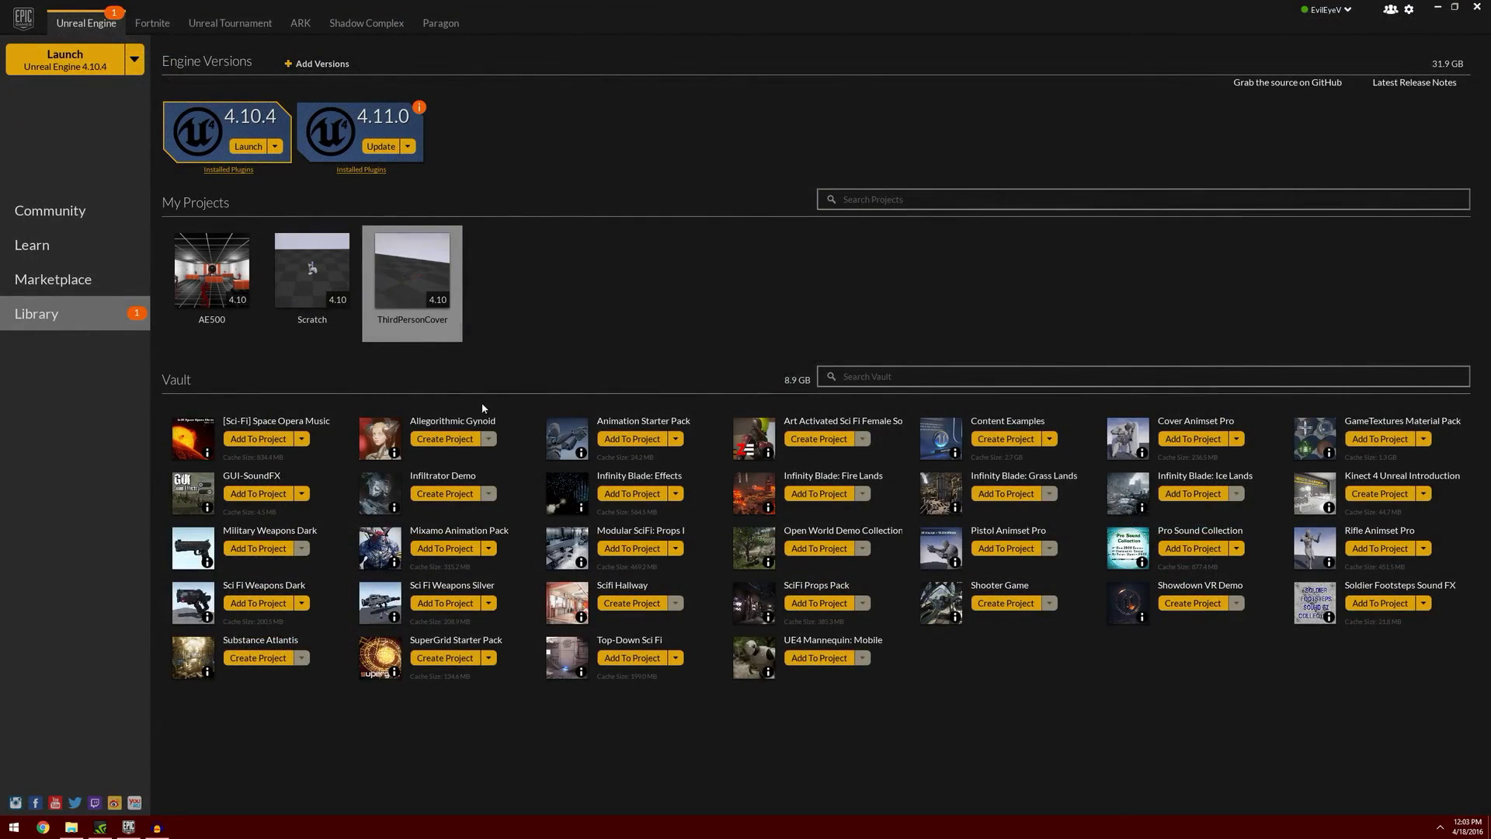
pyautogui.doubleClick(437, 274)
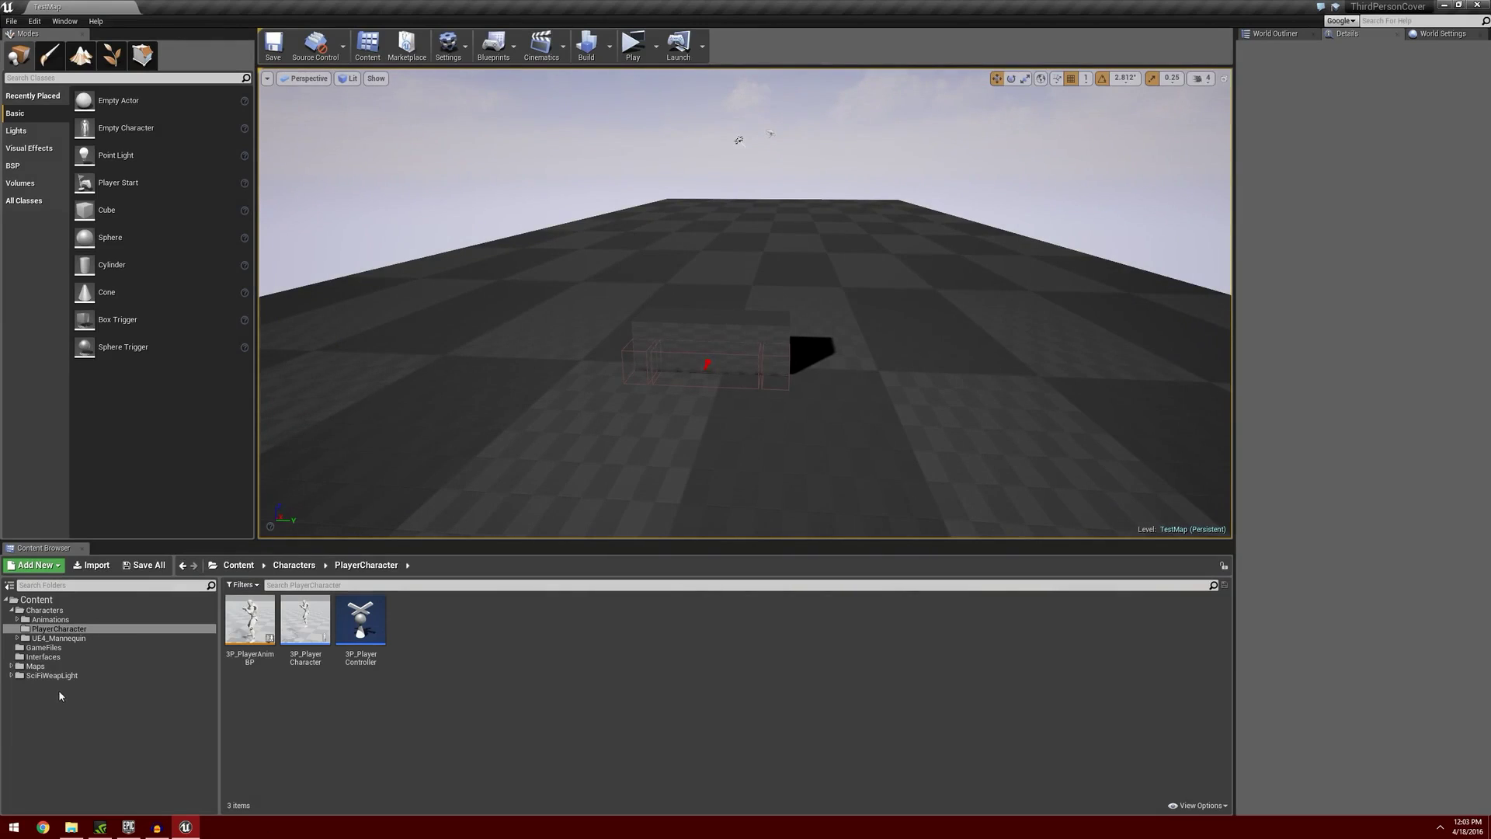
# Delete the Overview level from the SciFiWeapLight folder.
pyautogui.click(66, 675)
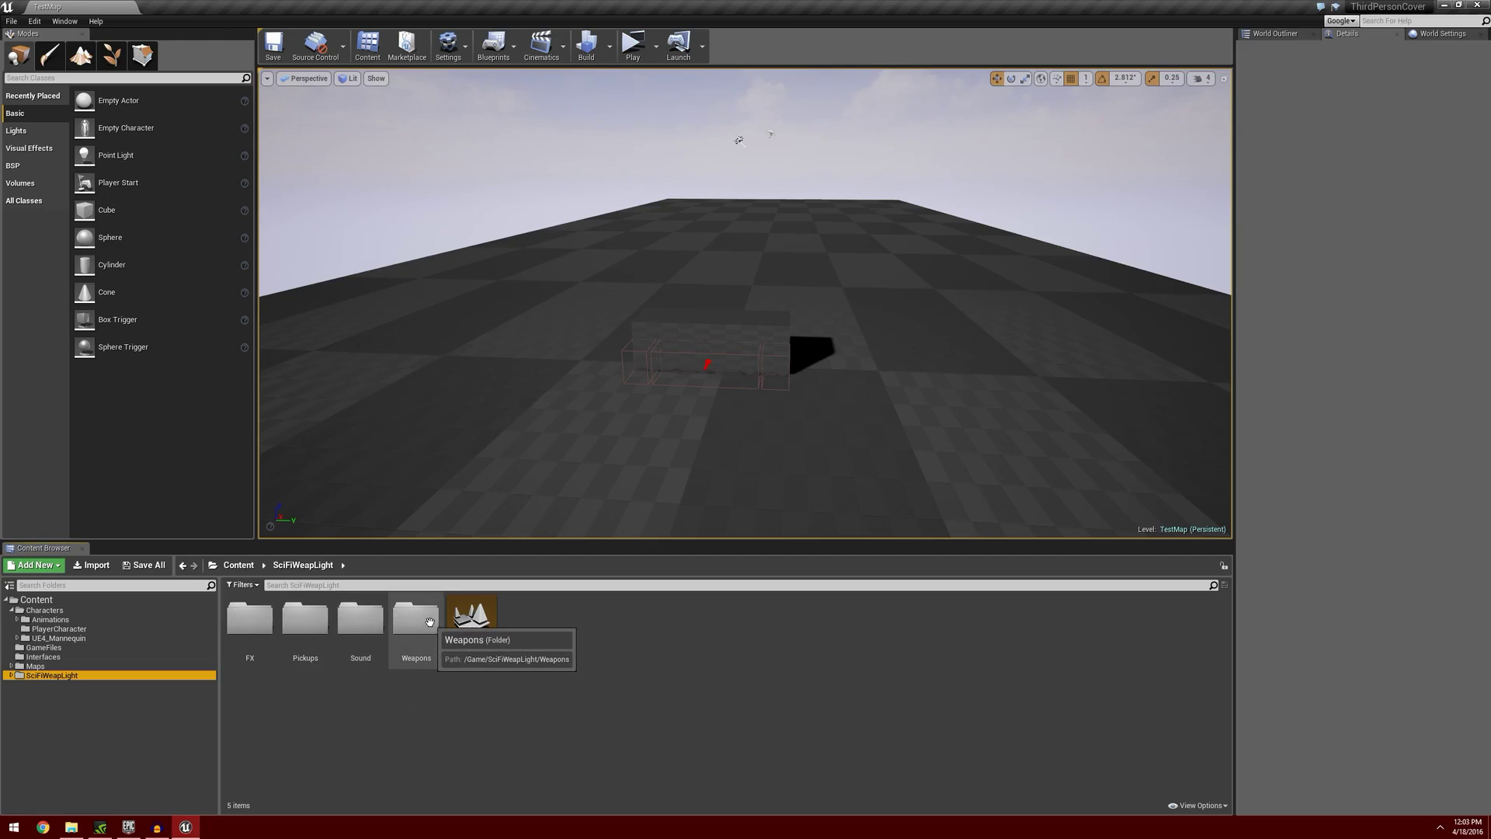
pyautogui.click(486, 625)
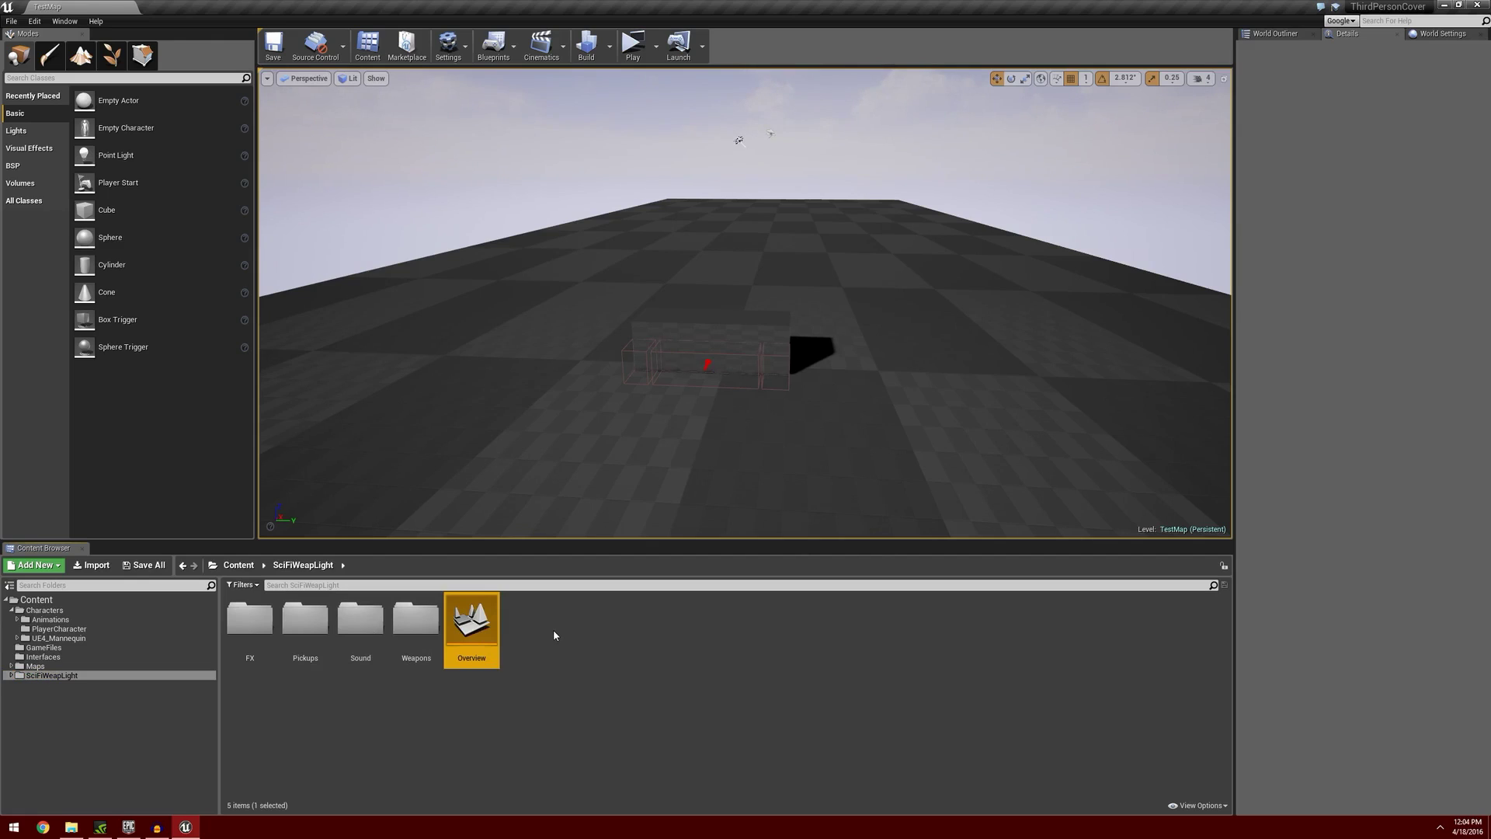
pyautogui.press('Delete')
pyautogui.click(664, 618)
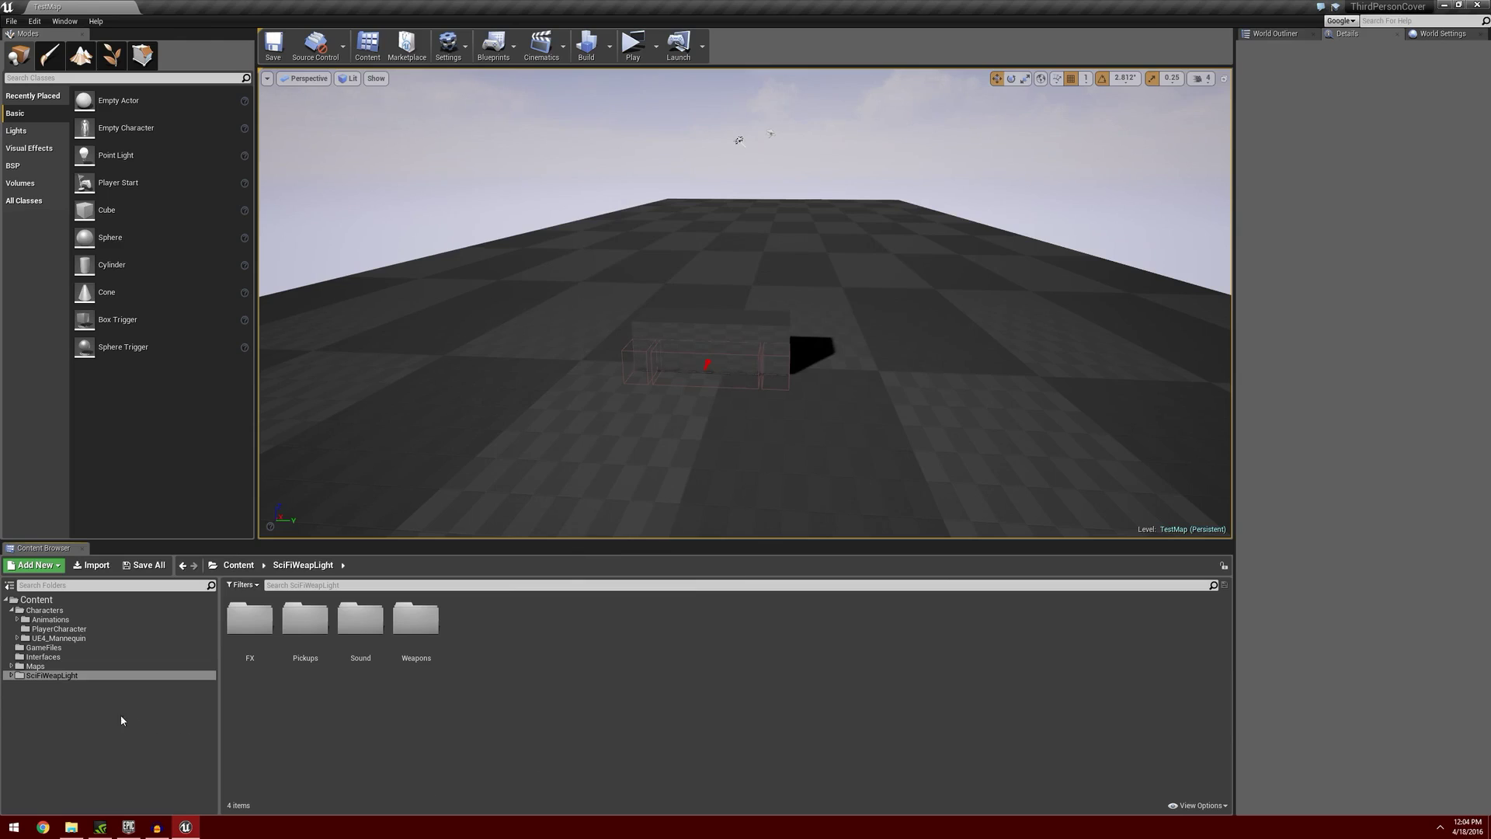
# Create a new folder named Weapons directly under Content.
pyautogui.click(56, 601)
pyautogui.rightClick(55, 604)
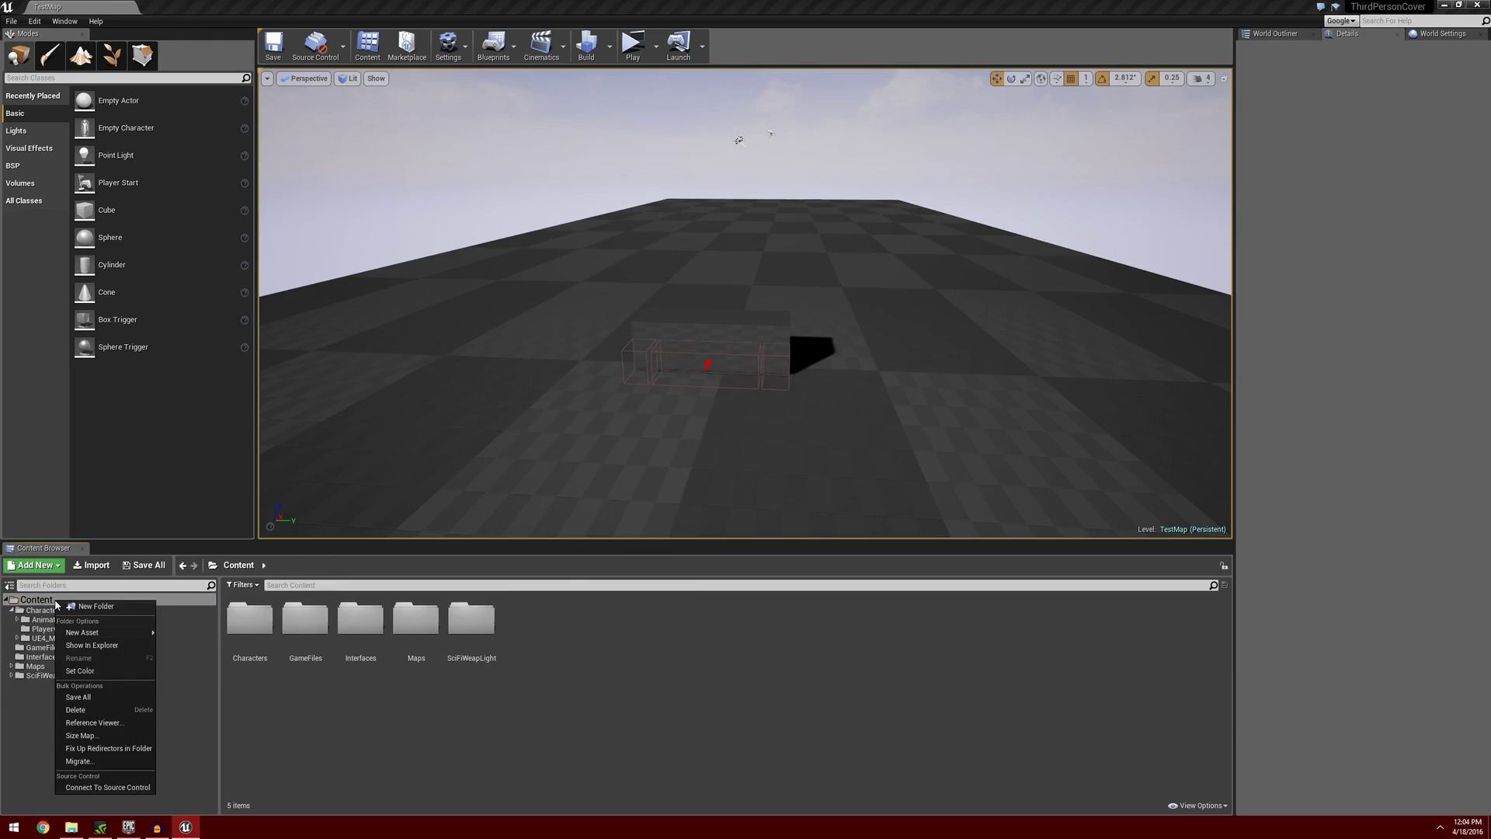
pyautogui.click(97, 612)
pyautogui.write('Weapons')
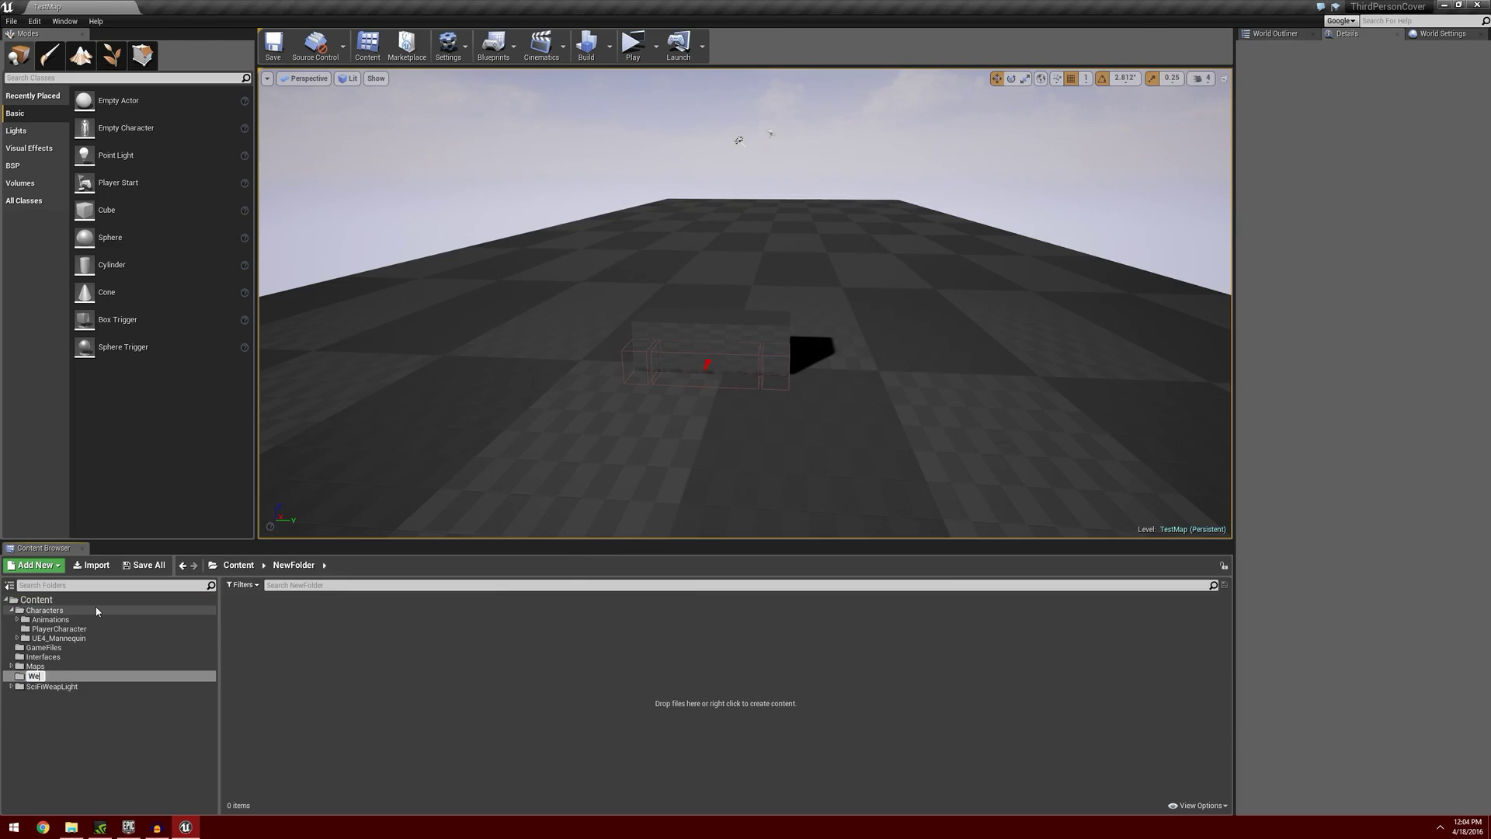
pyautogui.press('Return')
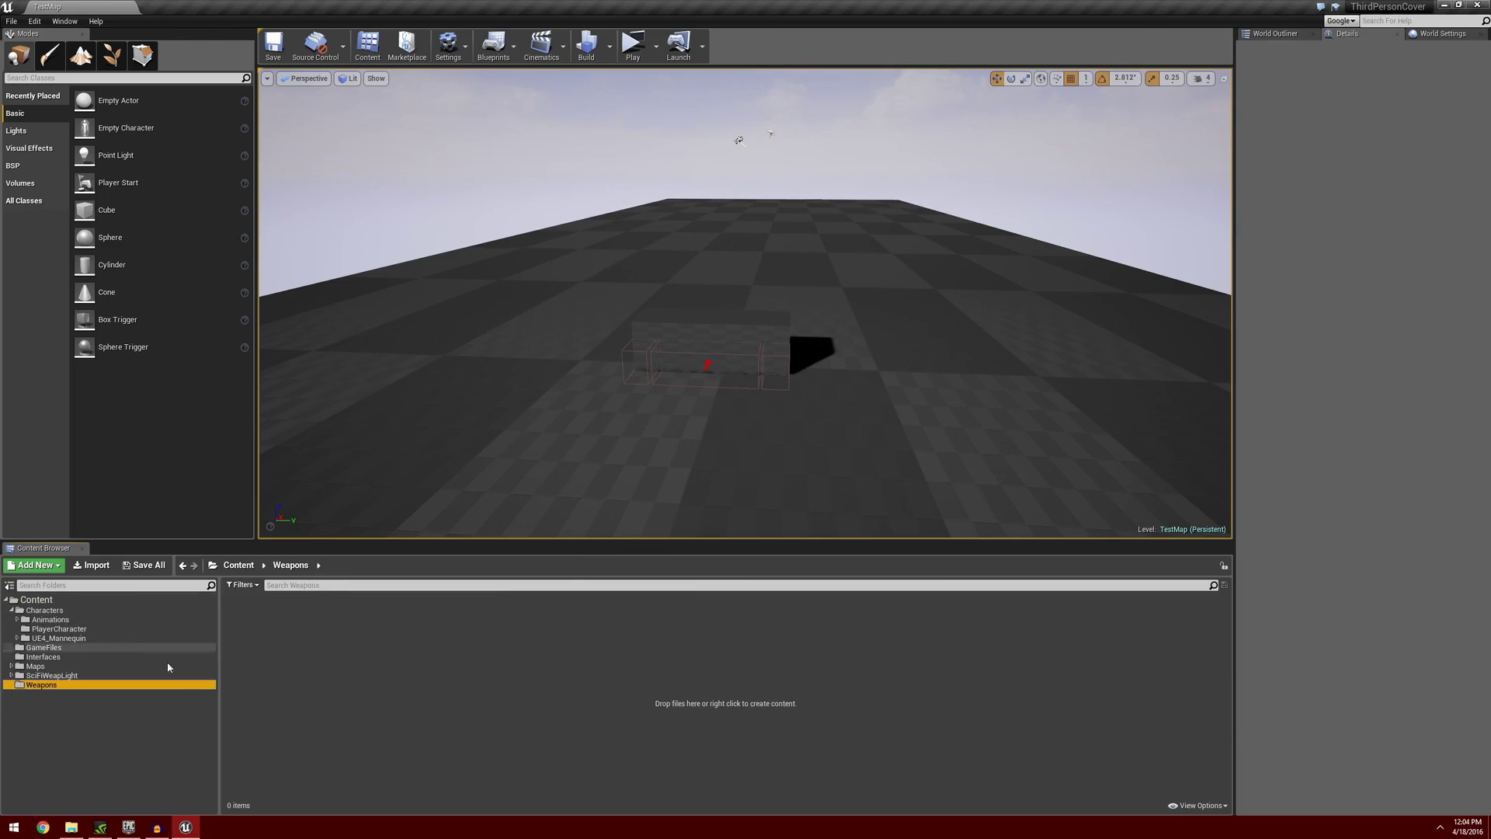
# Move the SciFiWeapLight folder into the new Weapons folder.
pyautogui.click(54, 676)
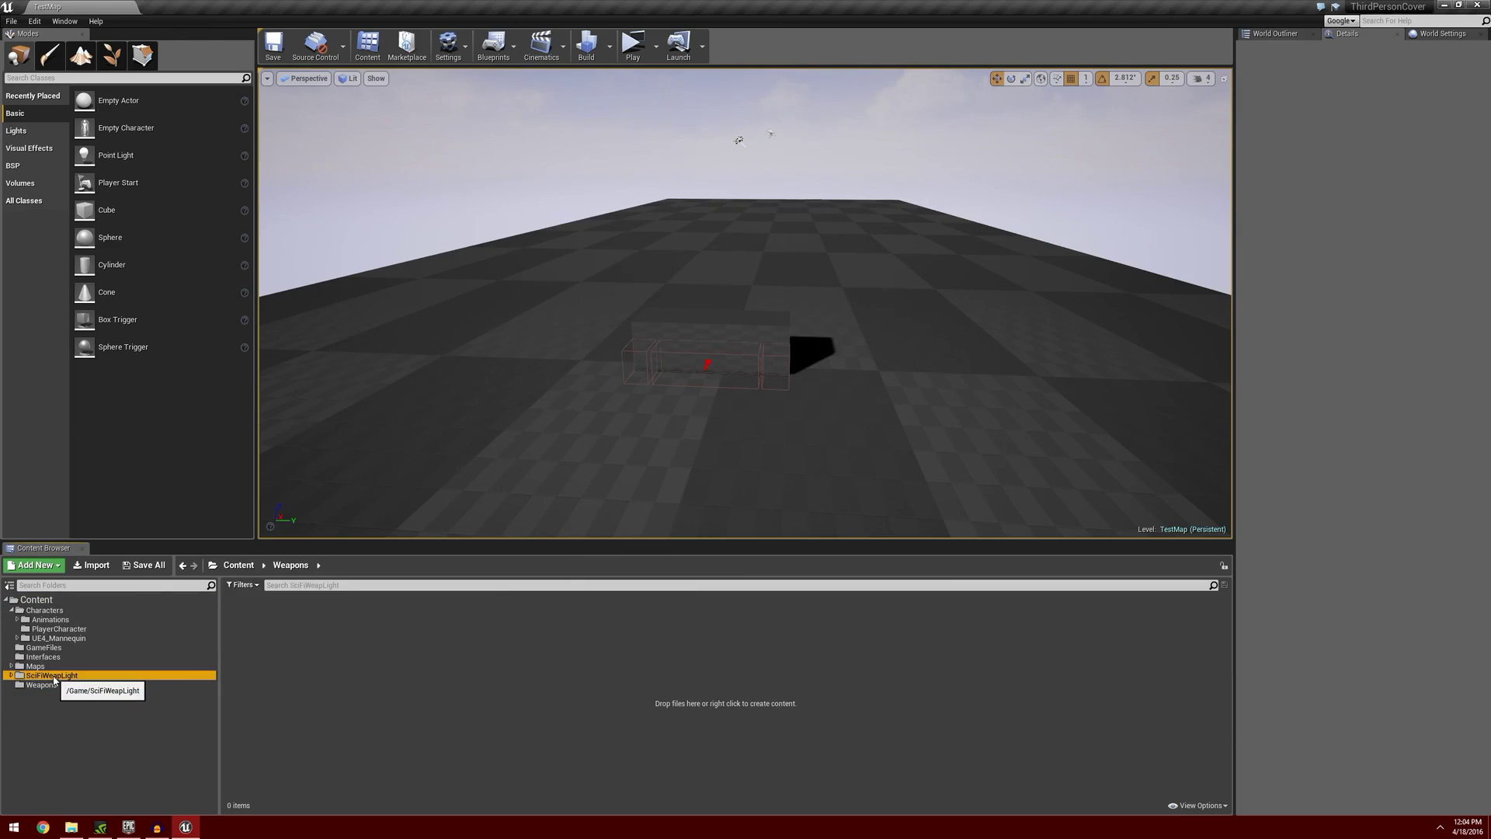
pyautogui.moveTo(54, 680); pyautogui.dragTo(62, 687)
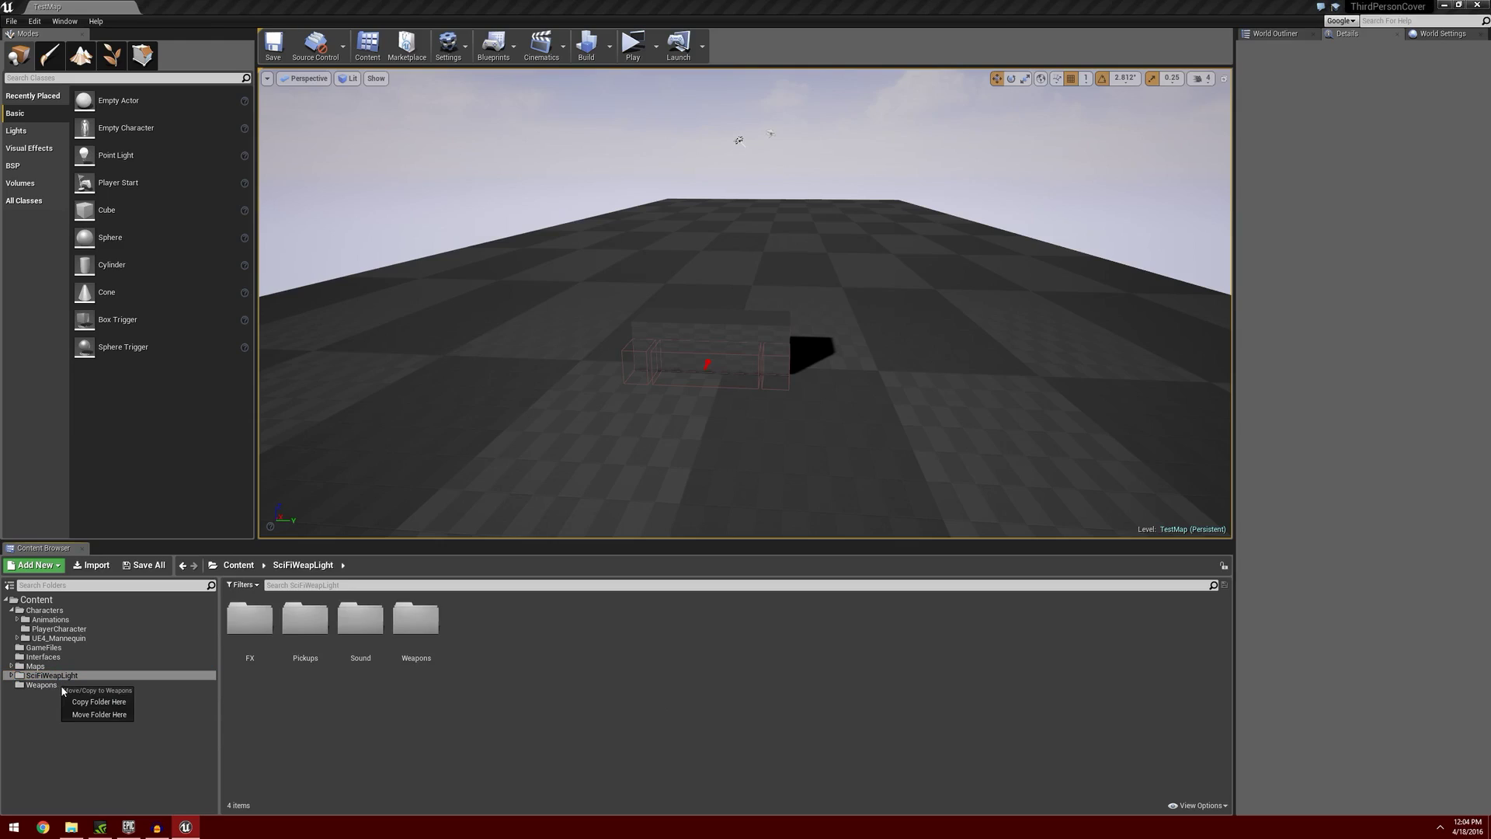
pyautogui.click(101, 715)
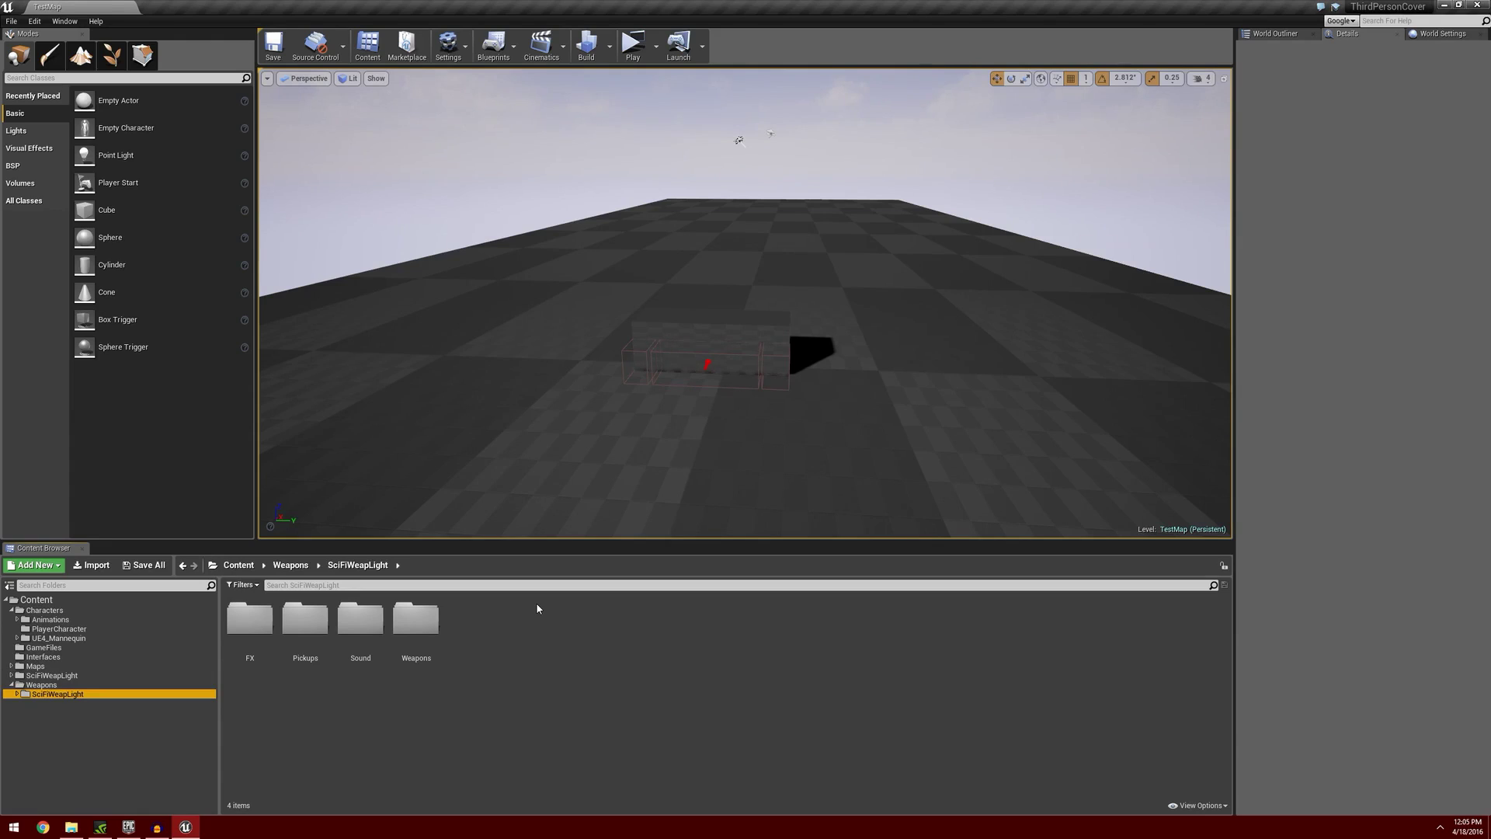
# Force delete the leftover SciFiWeapLight folder directly under Content, including its referenced redirectors.
pyautogui.click(76, 675)
pyautogui.rightClick(74, 676)
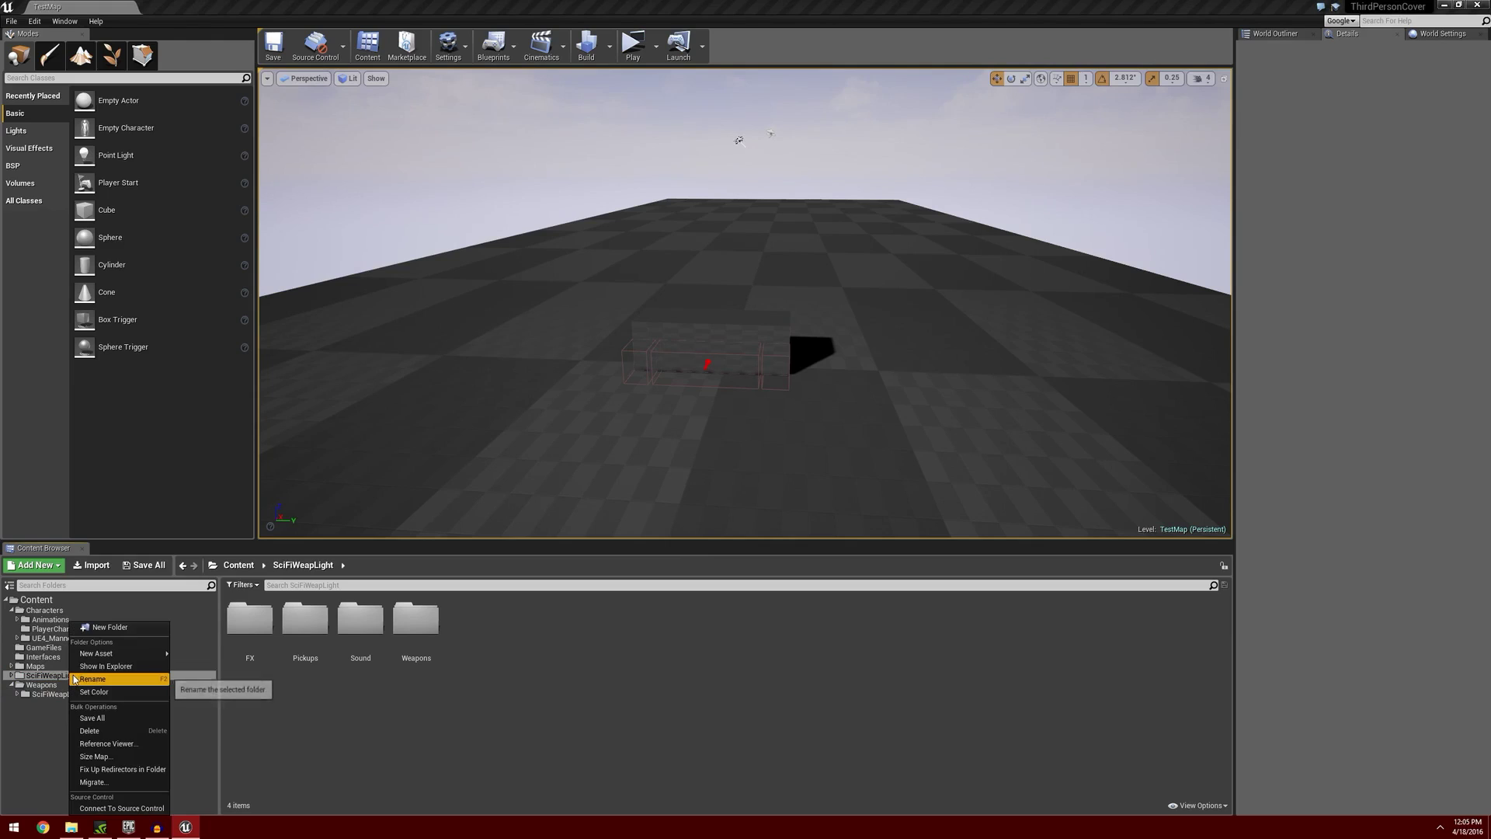
pyautogui.click(141, 730)
pyautogui.click(192, 753)
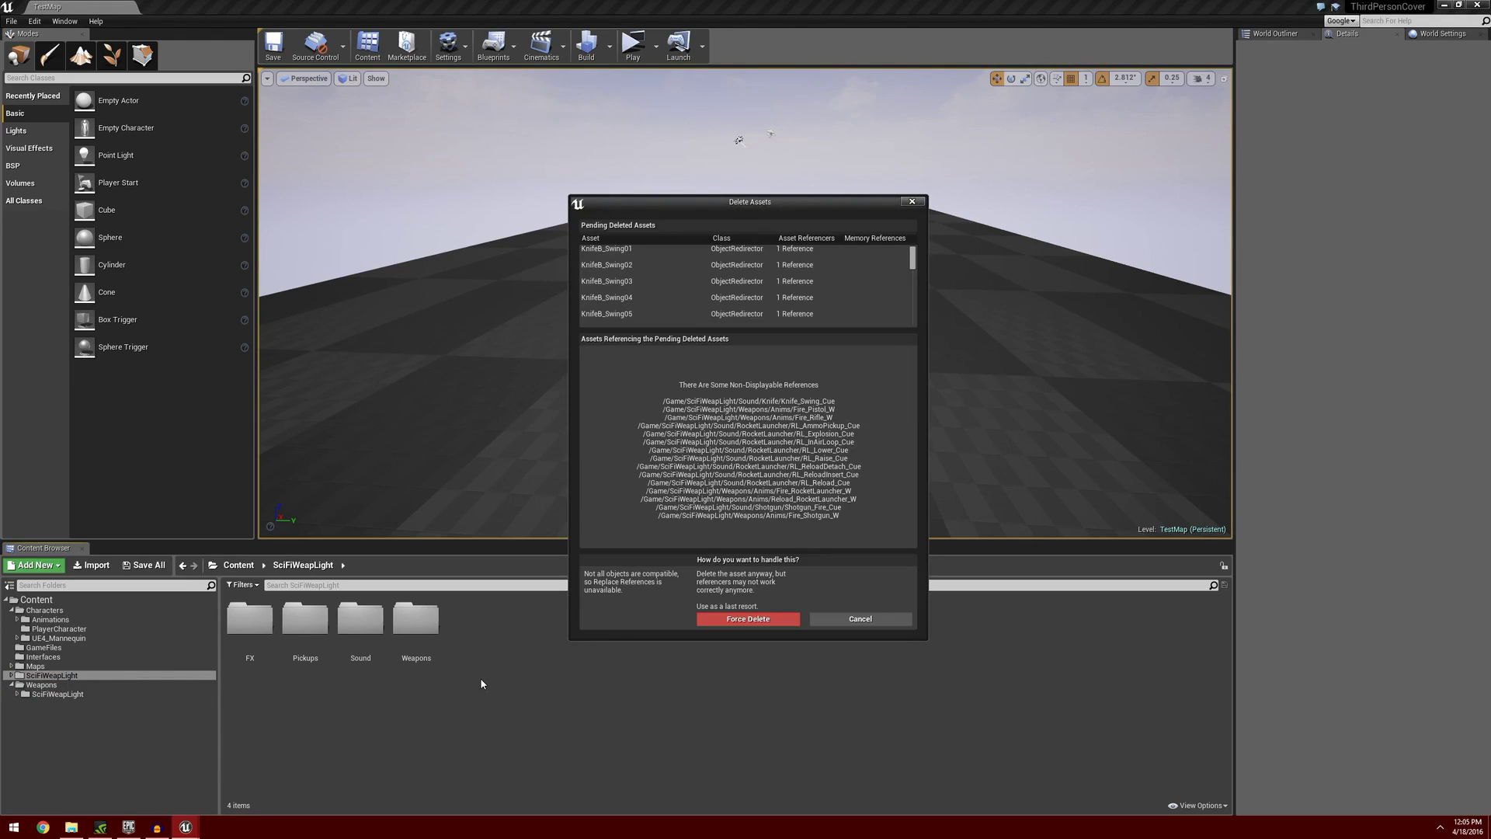
pyautogui.click(731, 619)
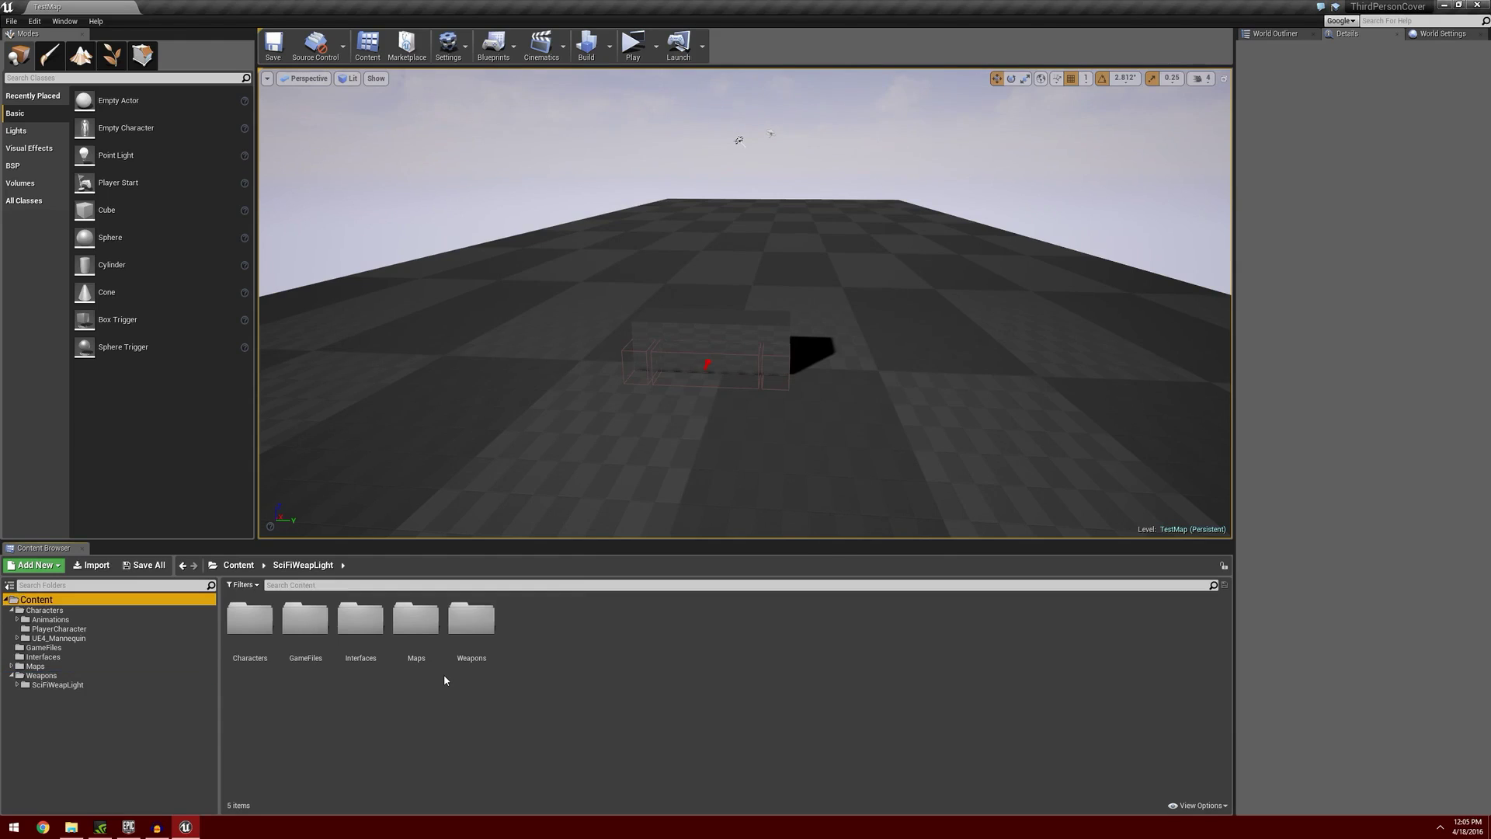
# Look through the FX, Pickups, Sound and Weapons subfolders of the moved SciFiWeapLight folder.
pyautogui.click(60, 685)
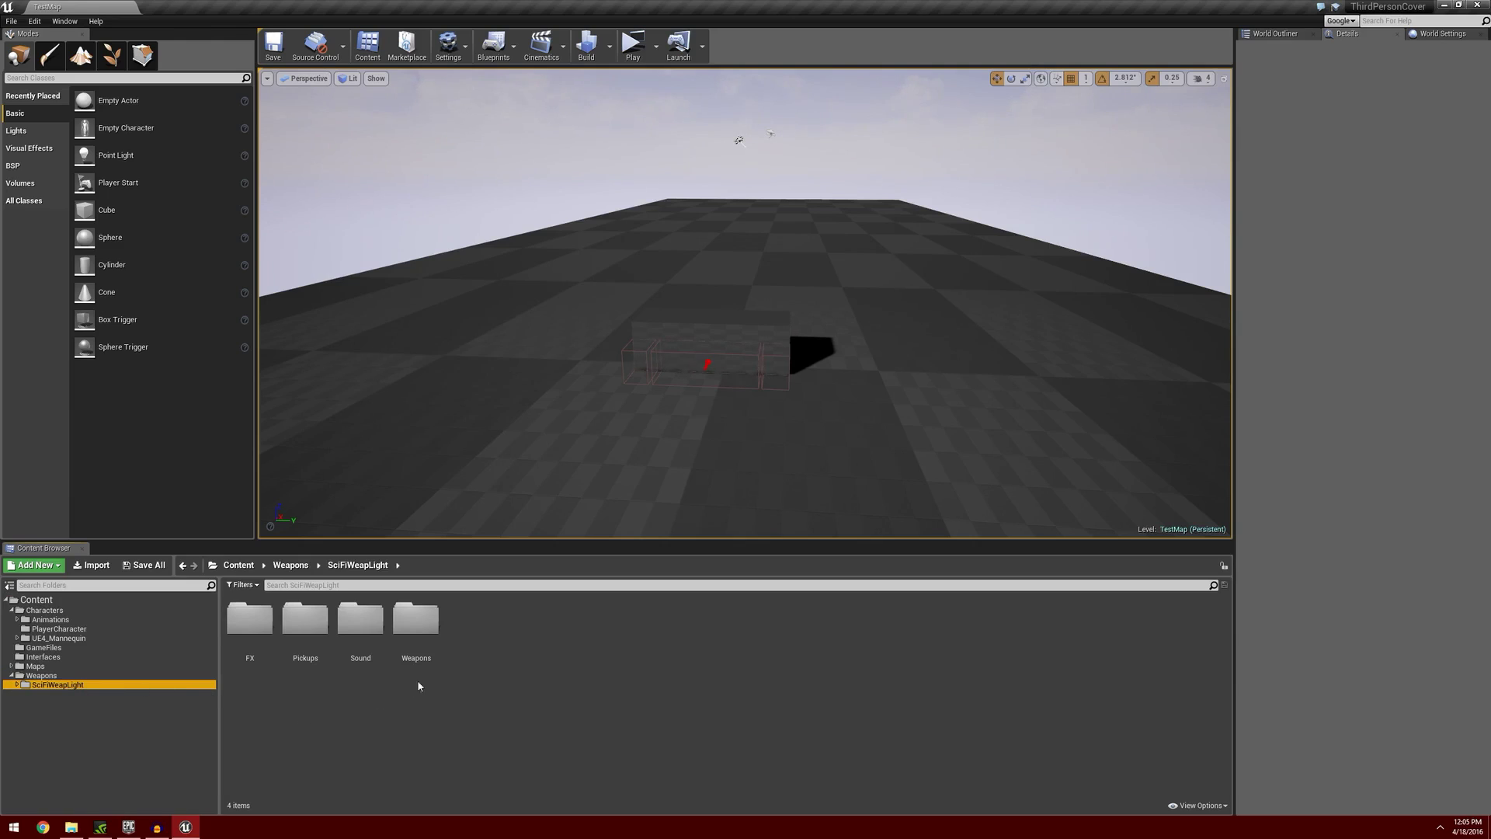
pyautogui.doubleClick(265, 626)
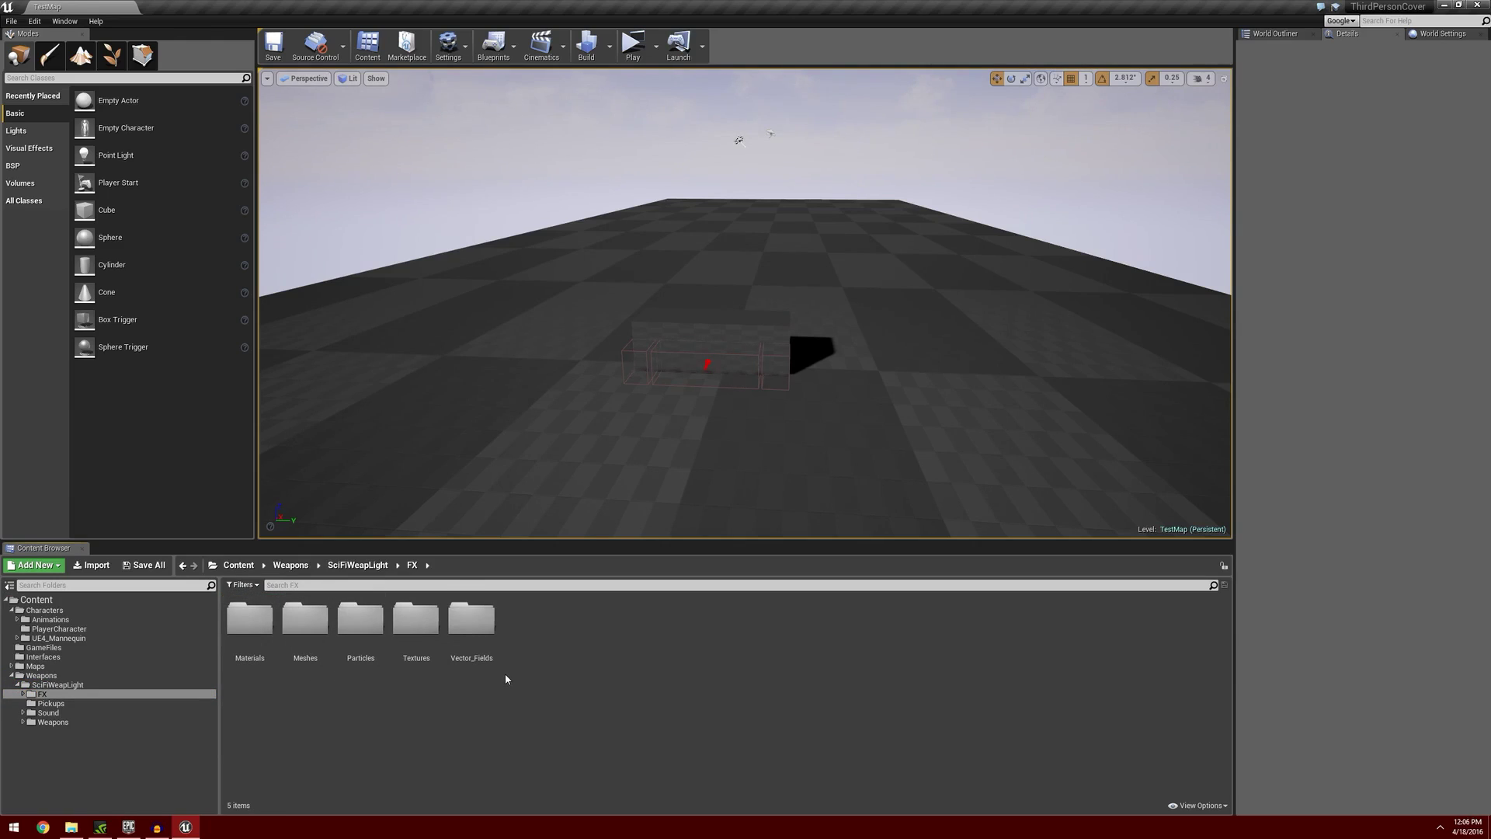
pyautogui.click(125, 703)
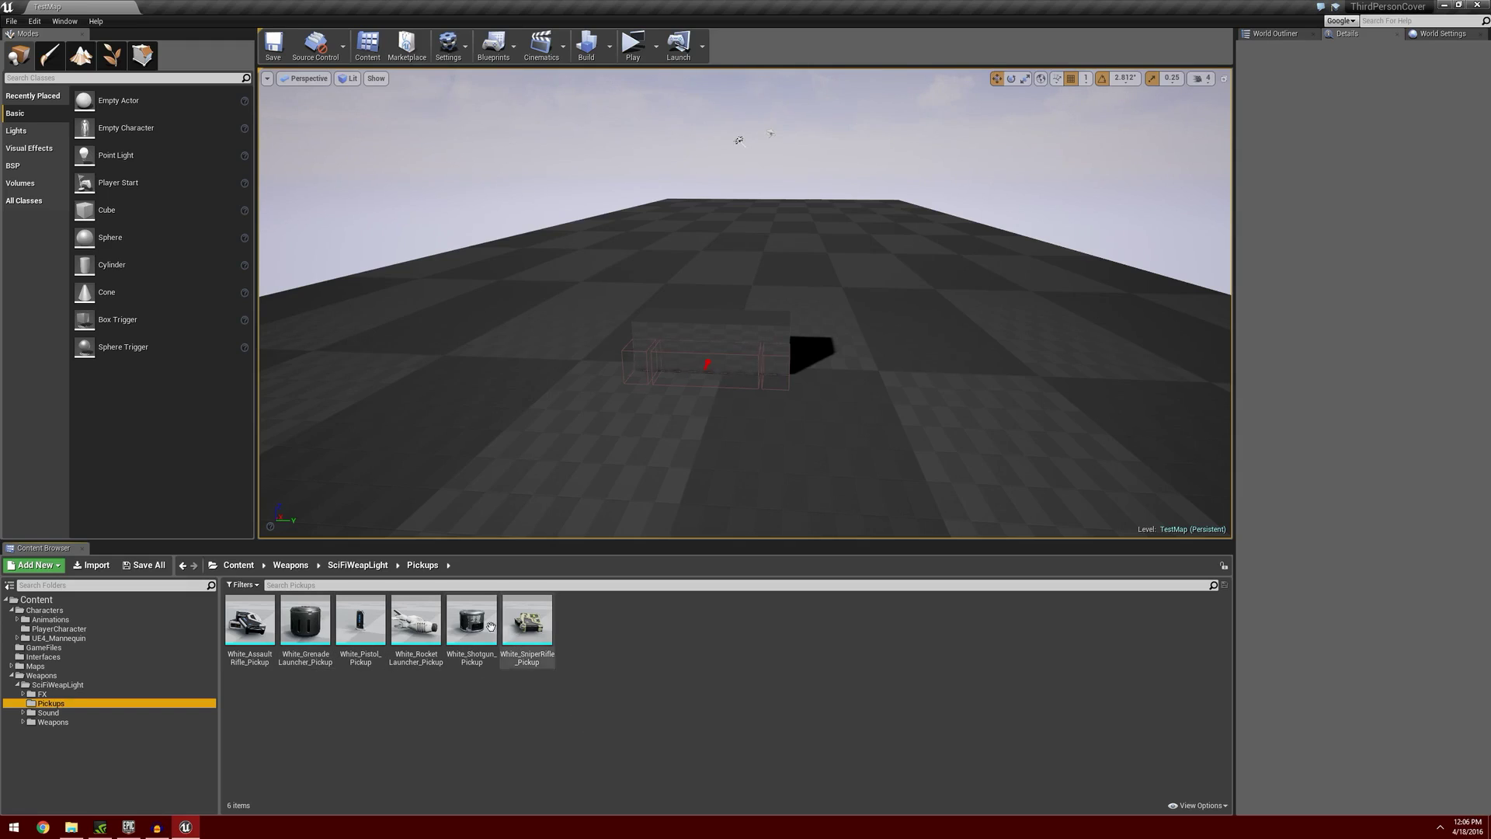
pyautogui.click(48, 712)
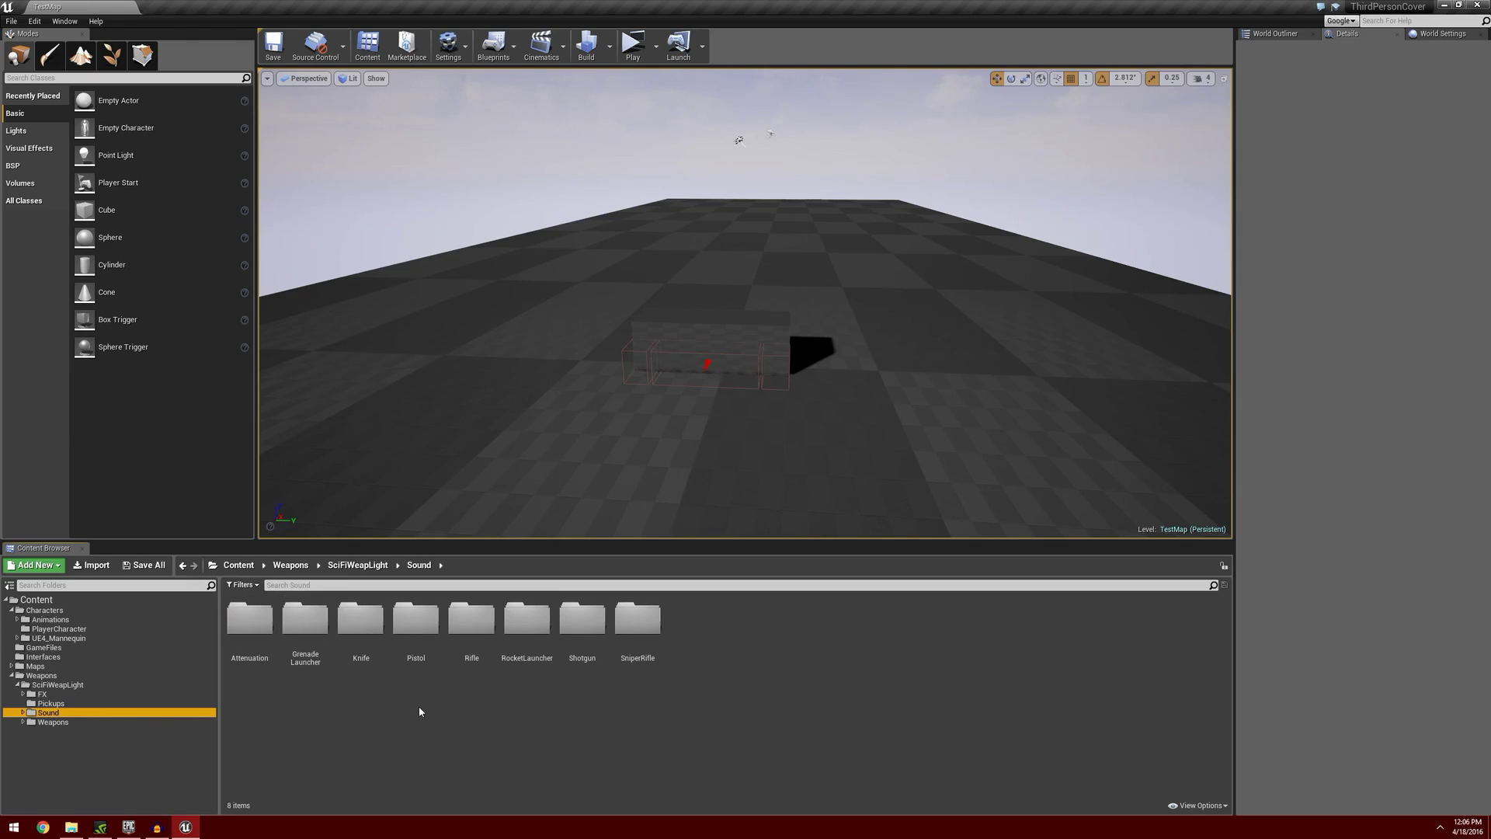
pyautogui.click(68, 723)
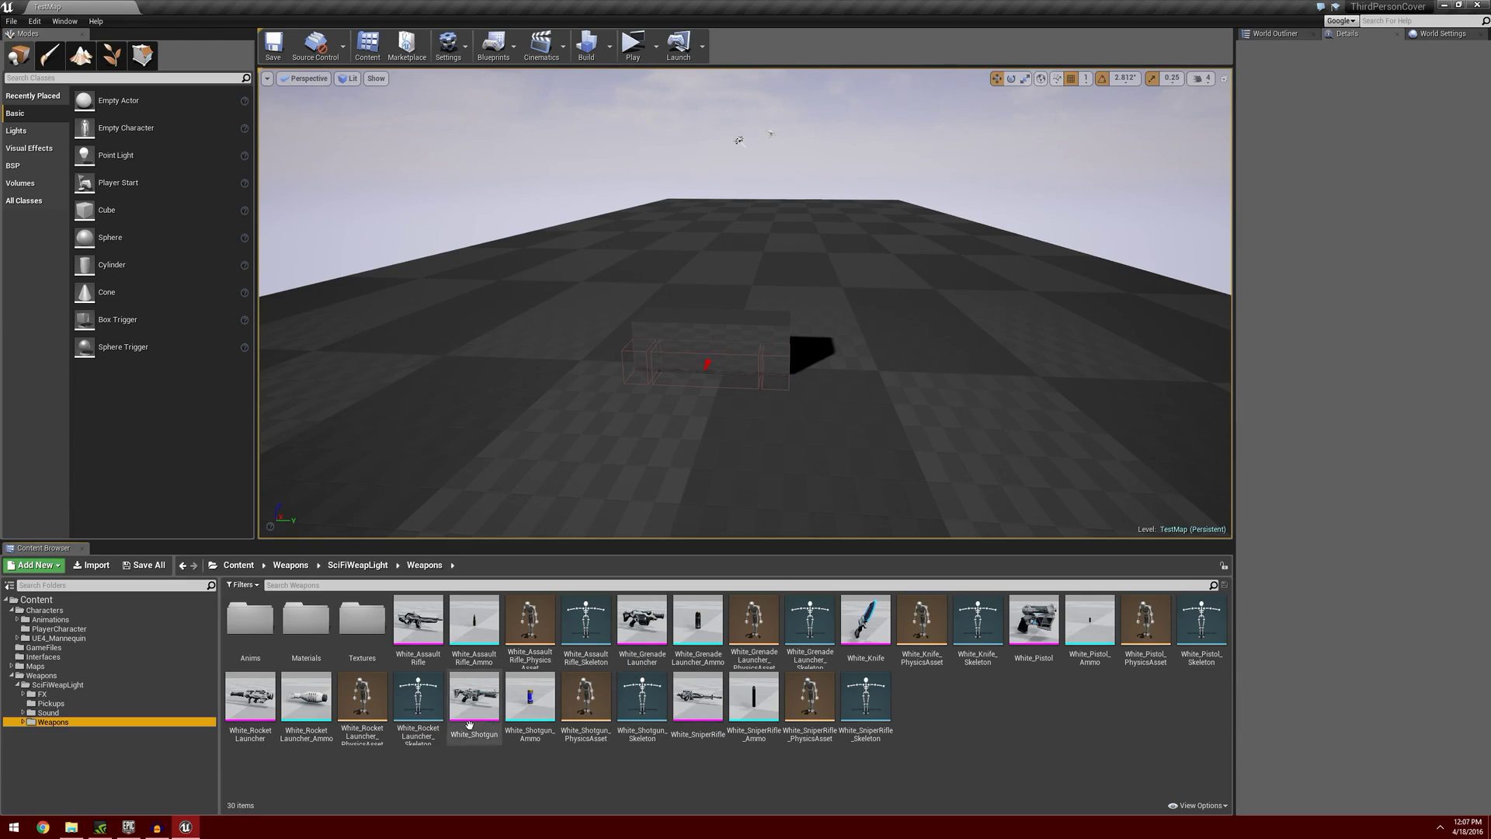
# Open the Fire_Rifle_W animation from the Anims folder and examine its Rifle_Fire_Cue and P_AssaultRifle_MuzzleFlash_Light notifies.
pyautogui.doubleClick(255, 621)
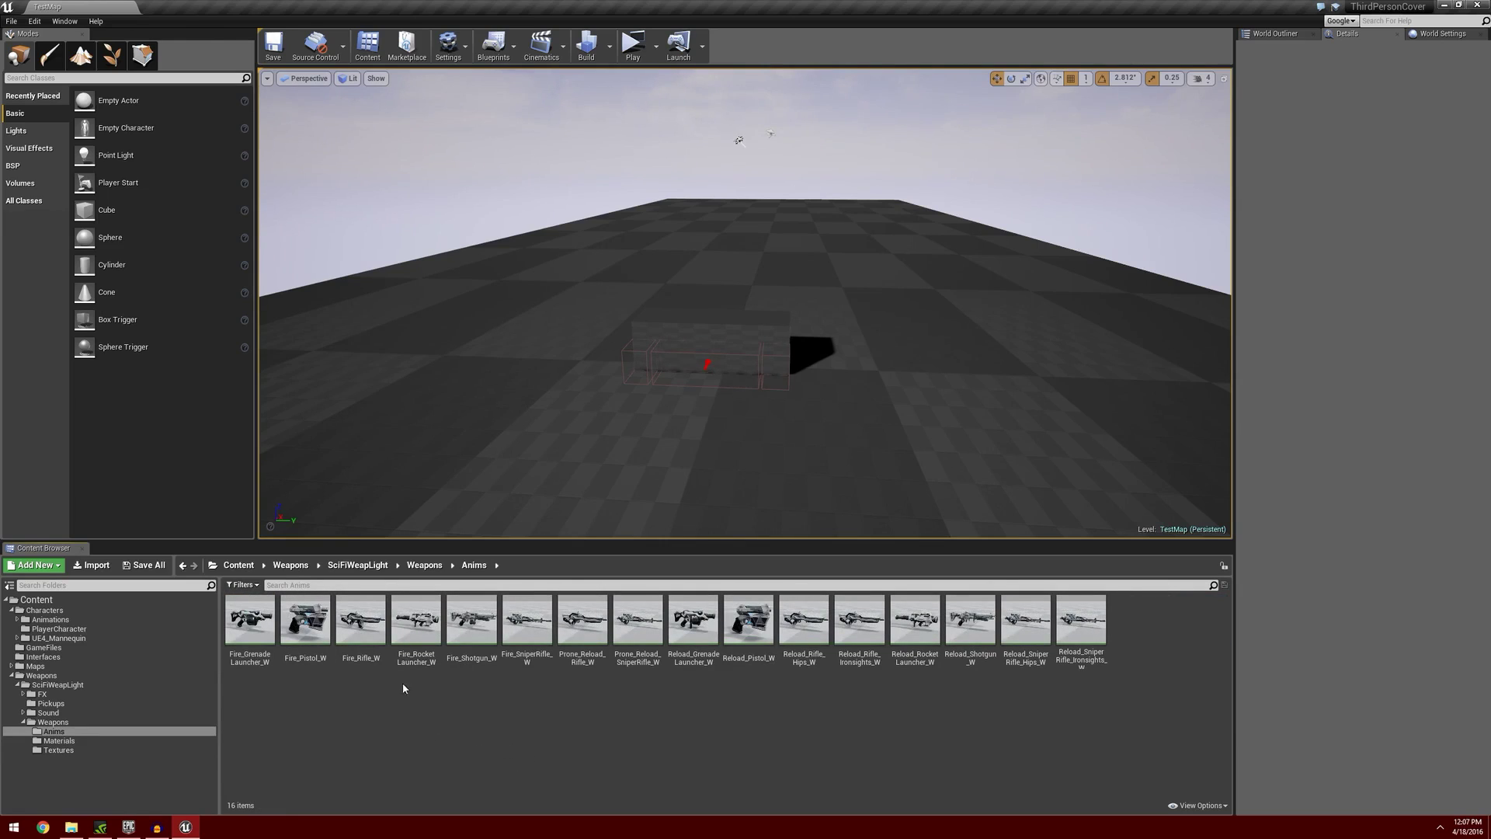
pyautogui.click(374, 619)
pyautogui.doubleClick(374, 619)
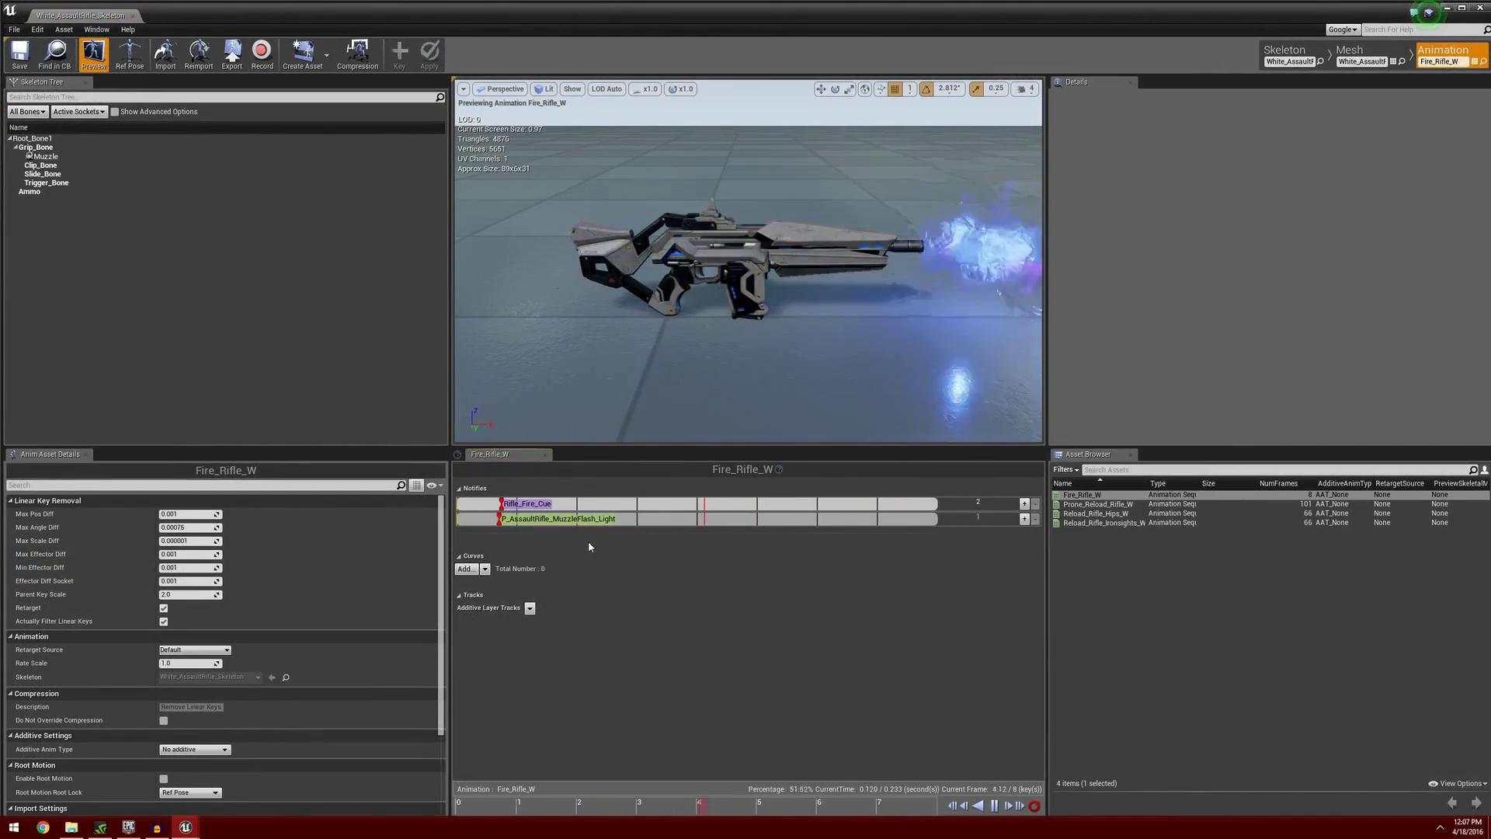
pyautogui.click(525, 505)
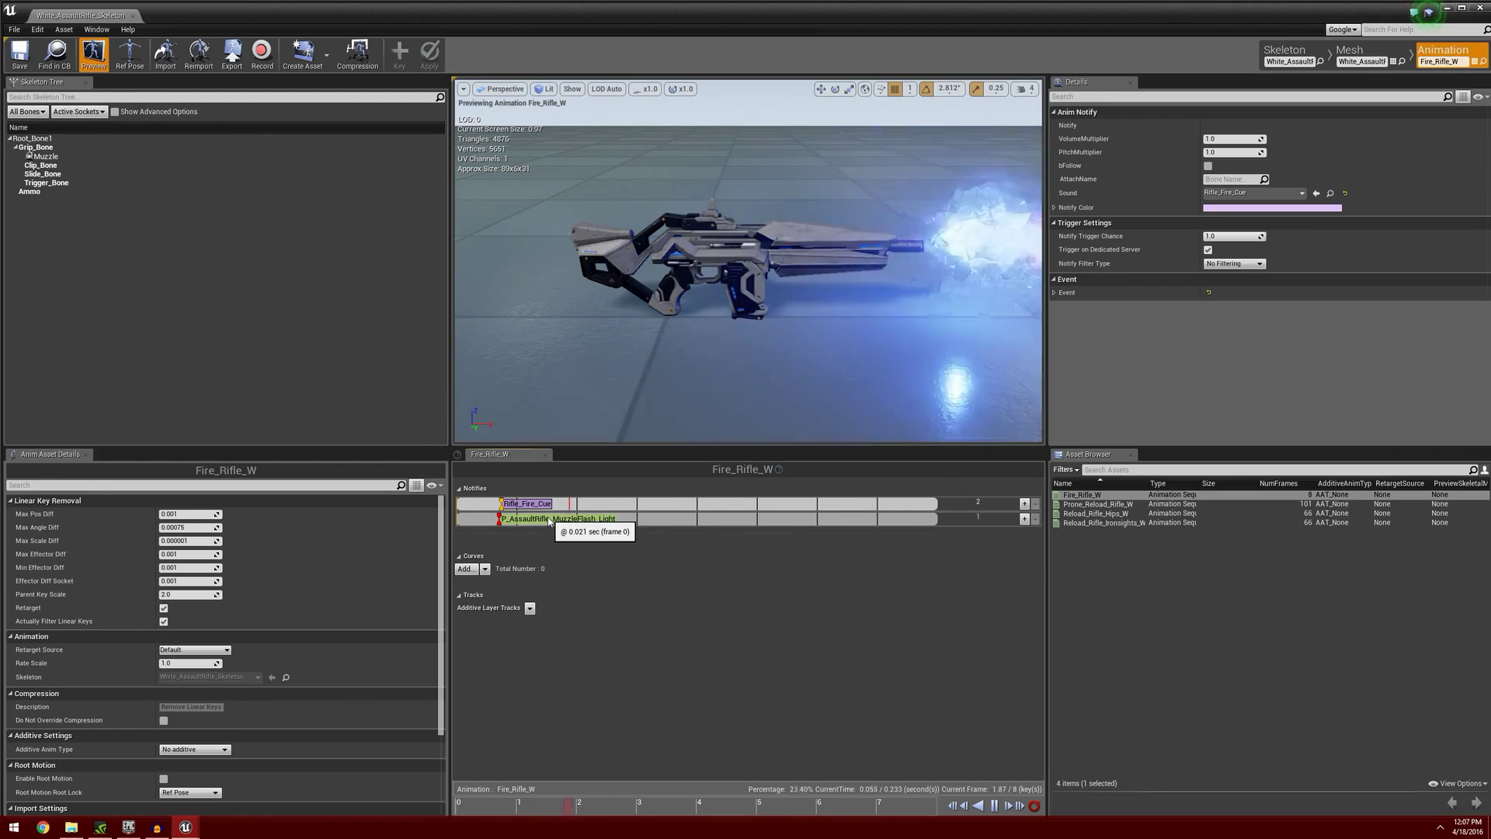
pyautogui.click(565, 518)
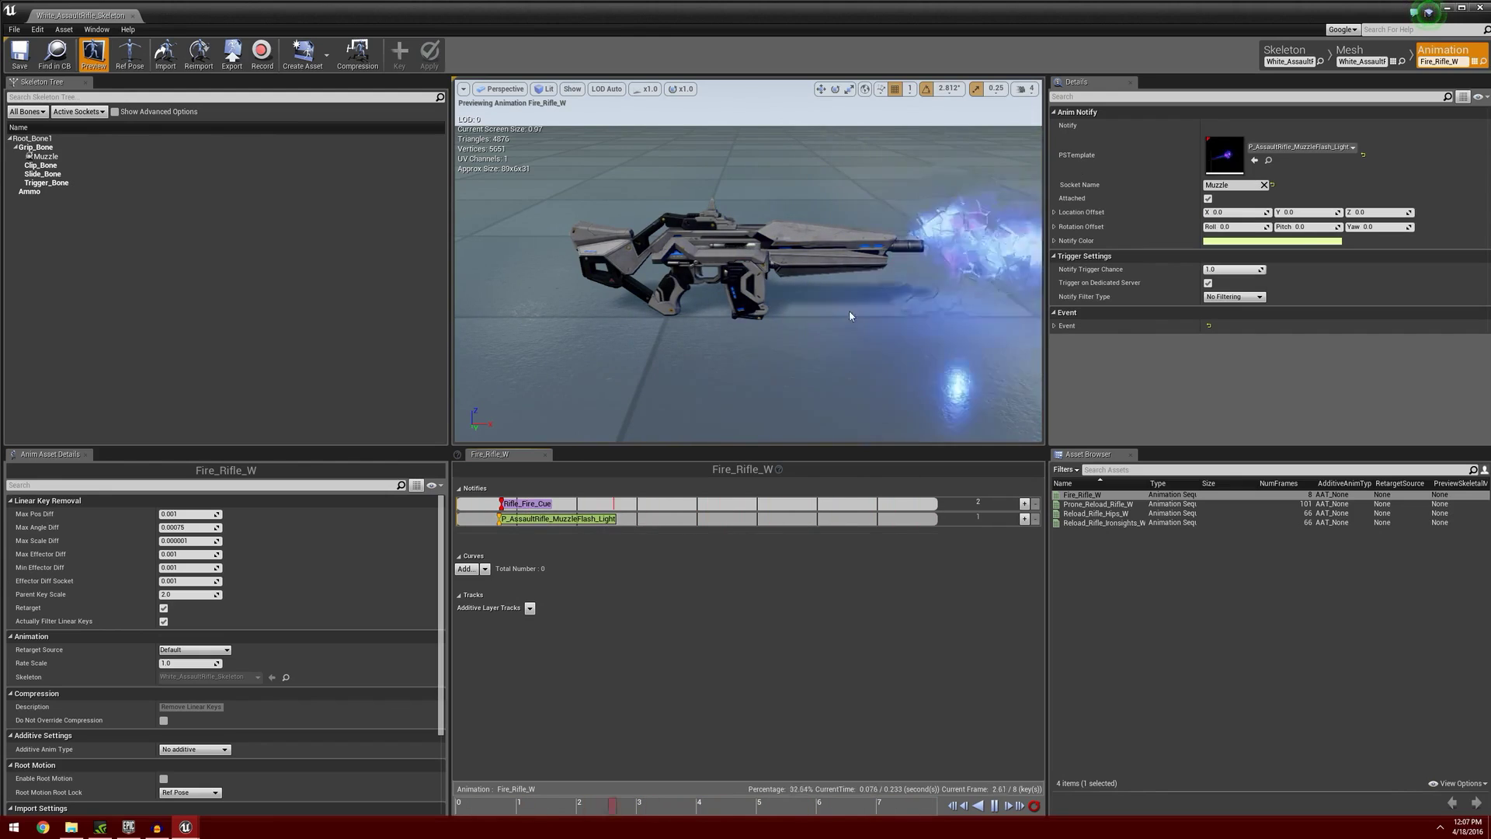
pyautogui.moveTo(831, 344); pyautogui.dragTo(869, 319, button='right')
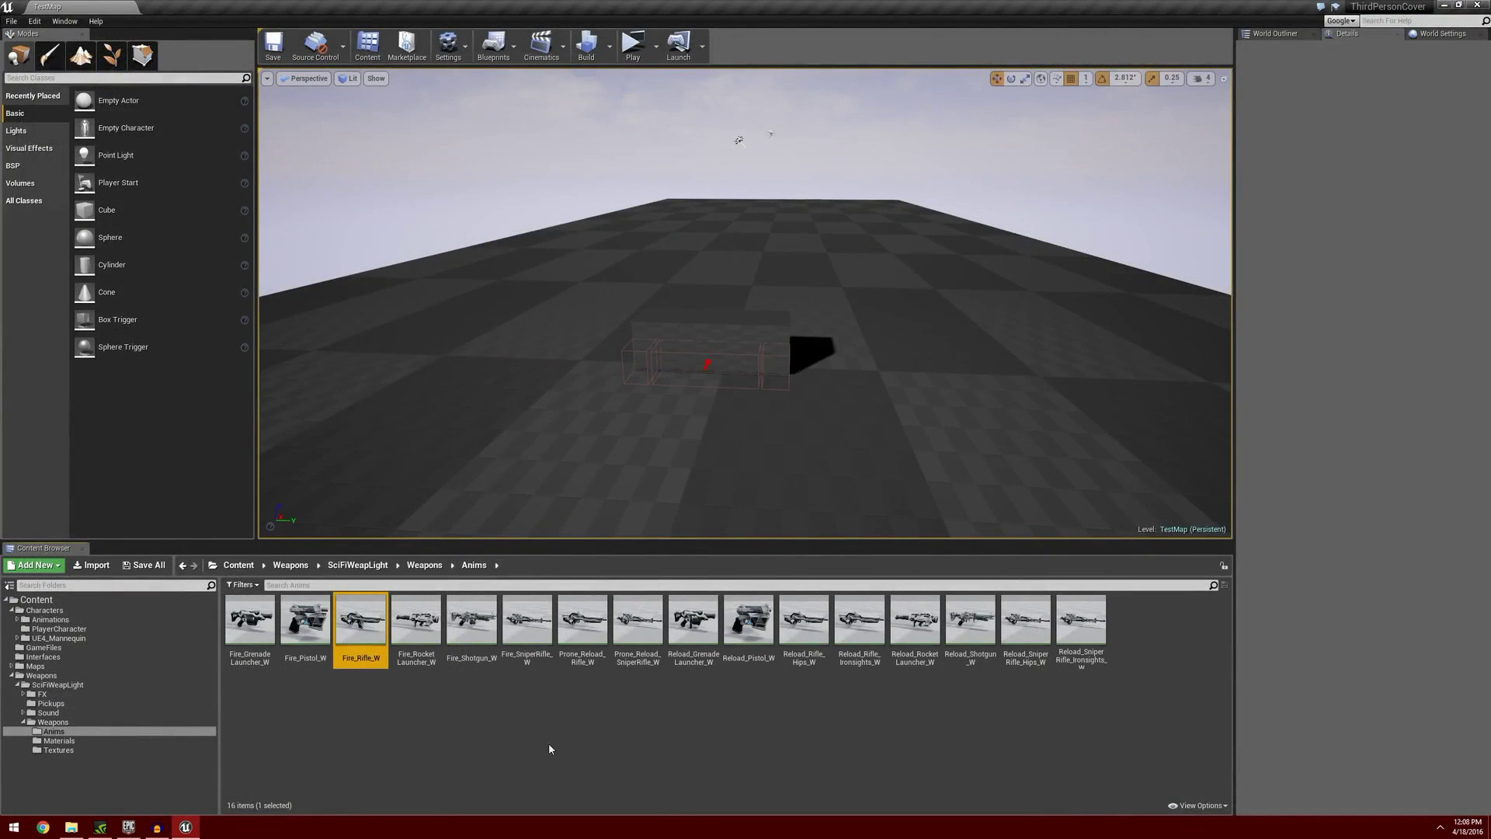
# Create a new folder named PlayerWeapons inside the top-level Weapons folder.
pyautogui.click(39, 675)
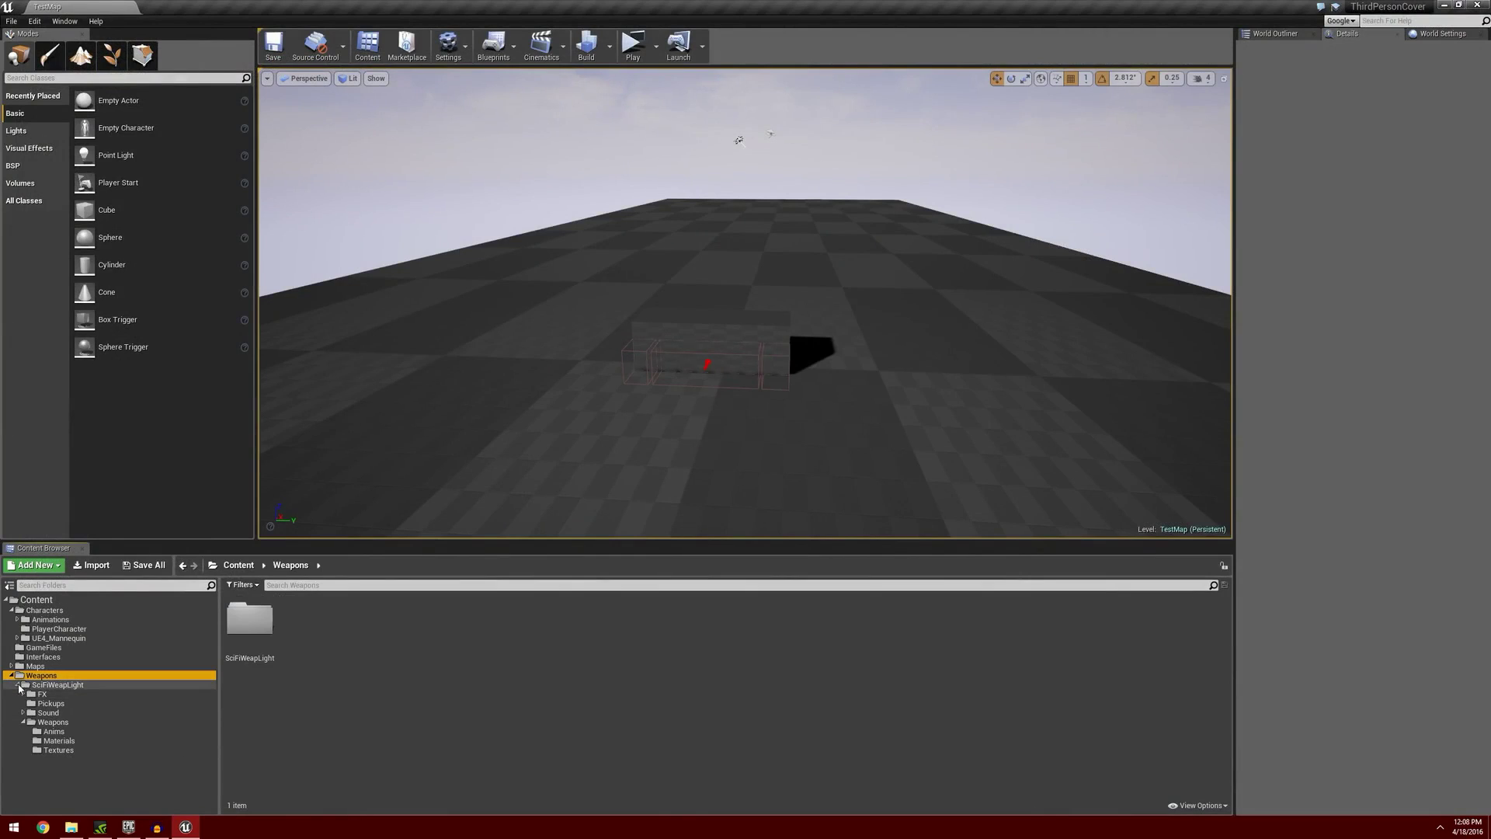
pyautogui.click(17, 685)
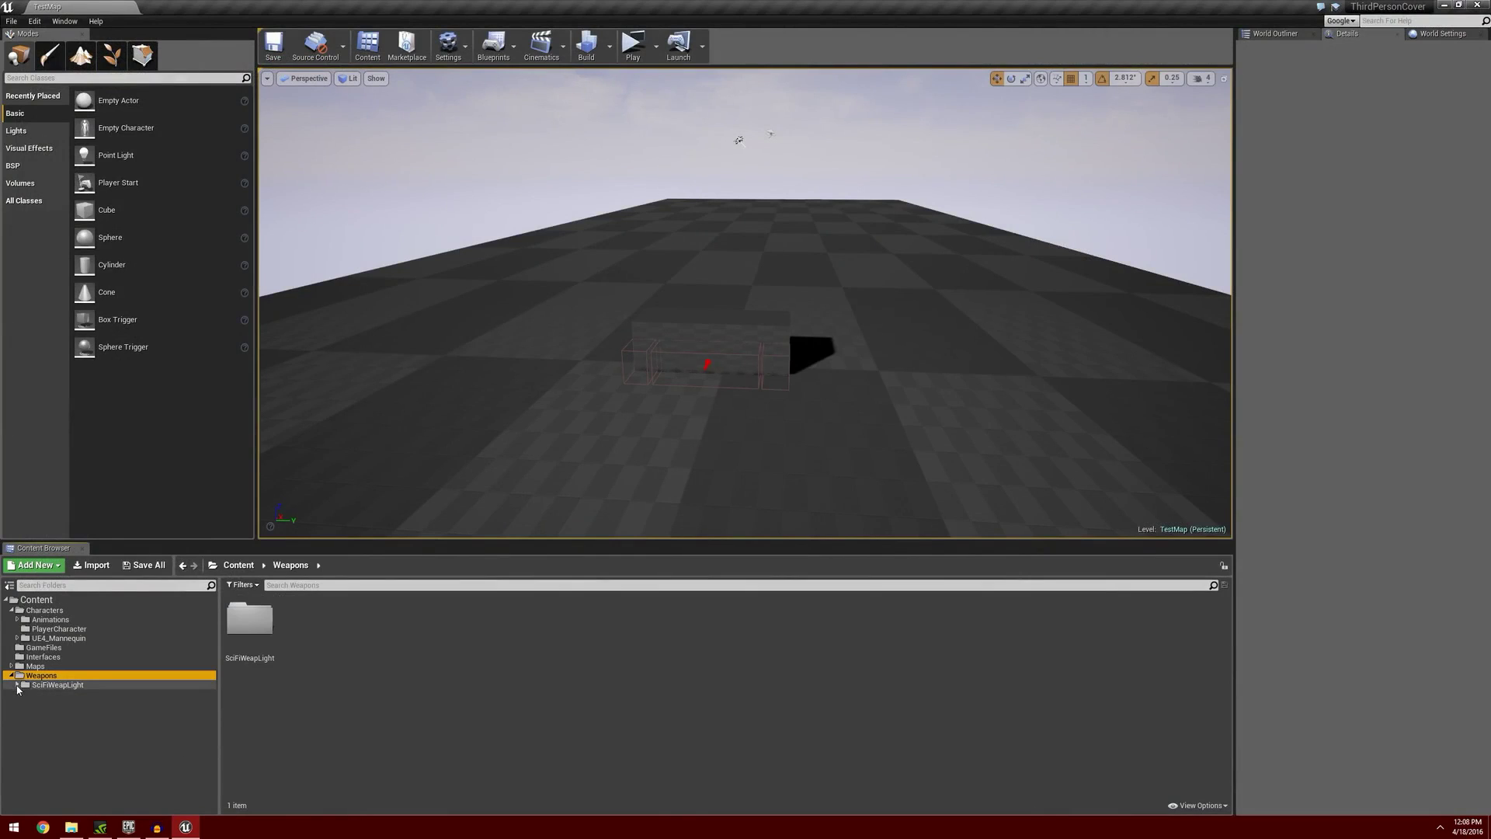
pyautogui.rightClick(305, 633)
pyautogui.click(386, 503)
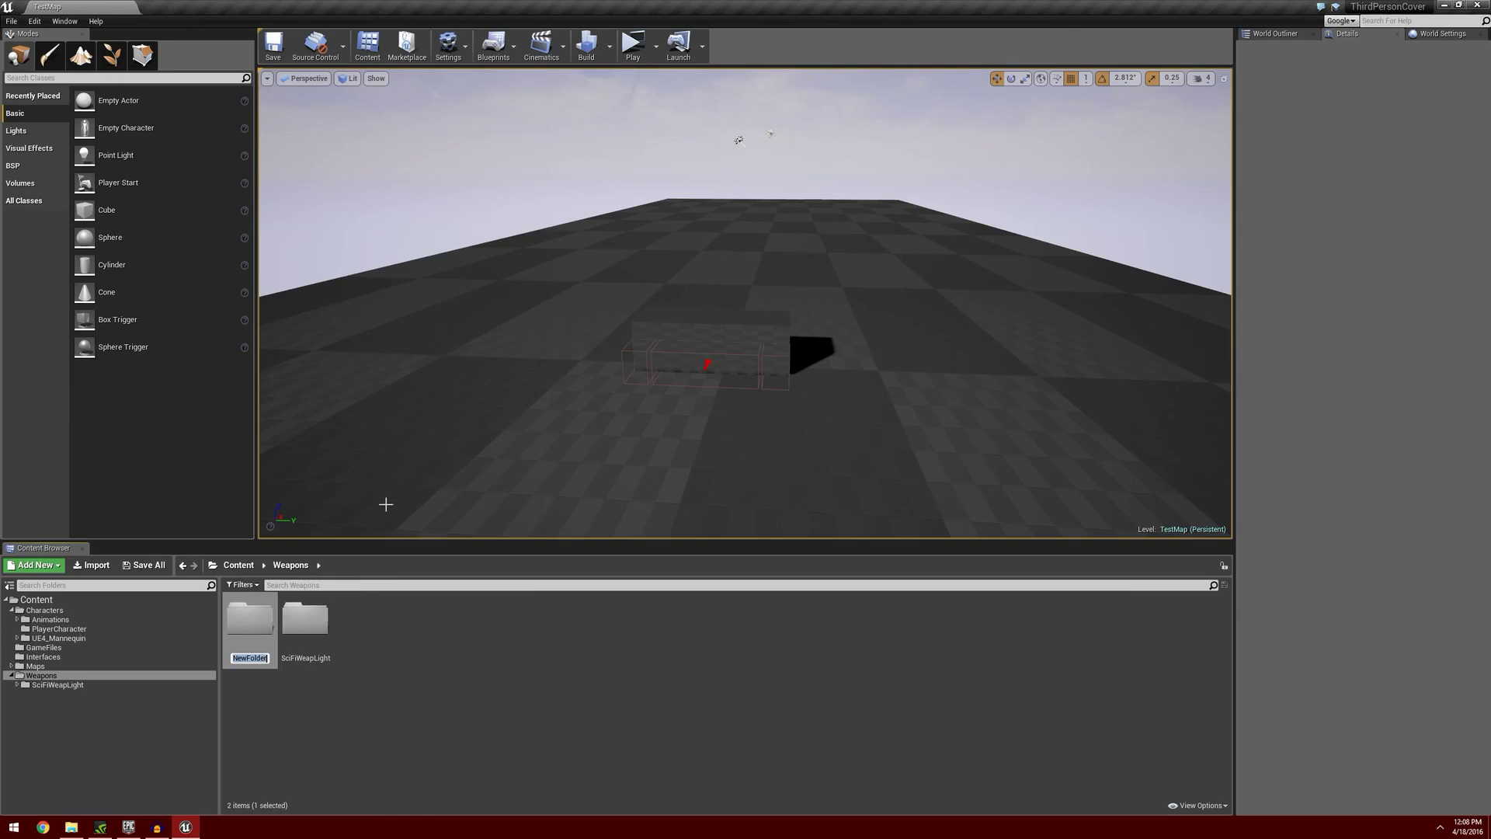
pyautogui.write('PlayerWeapons')
pyautogui.press('Return')
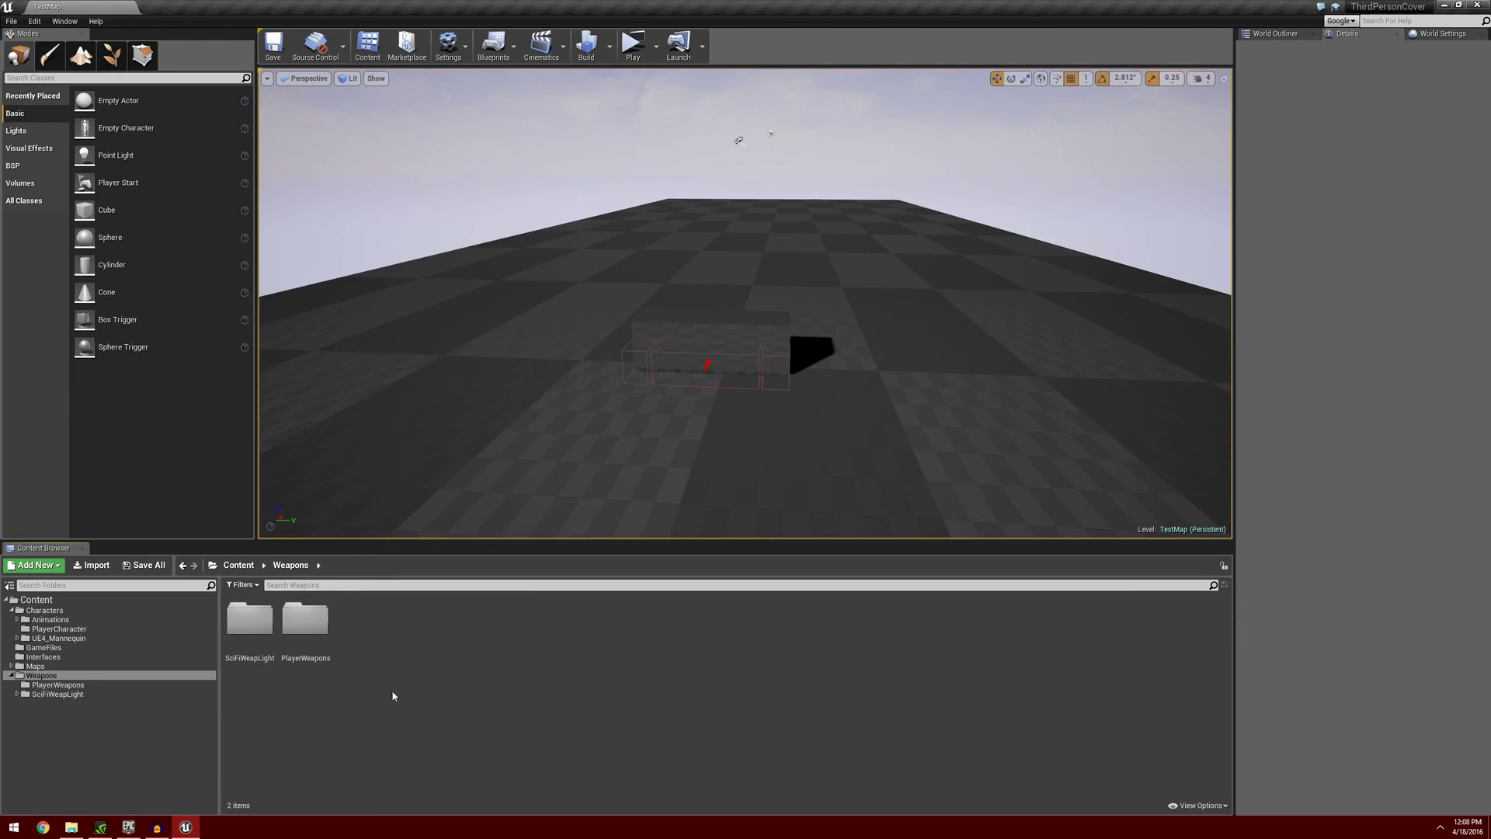
# Create an Actor-based Blueprint class named BaseWeapon_BP inside the PlayerWeapons folder.
pyautogui.doubleClick(310, 622)
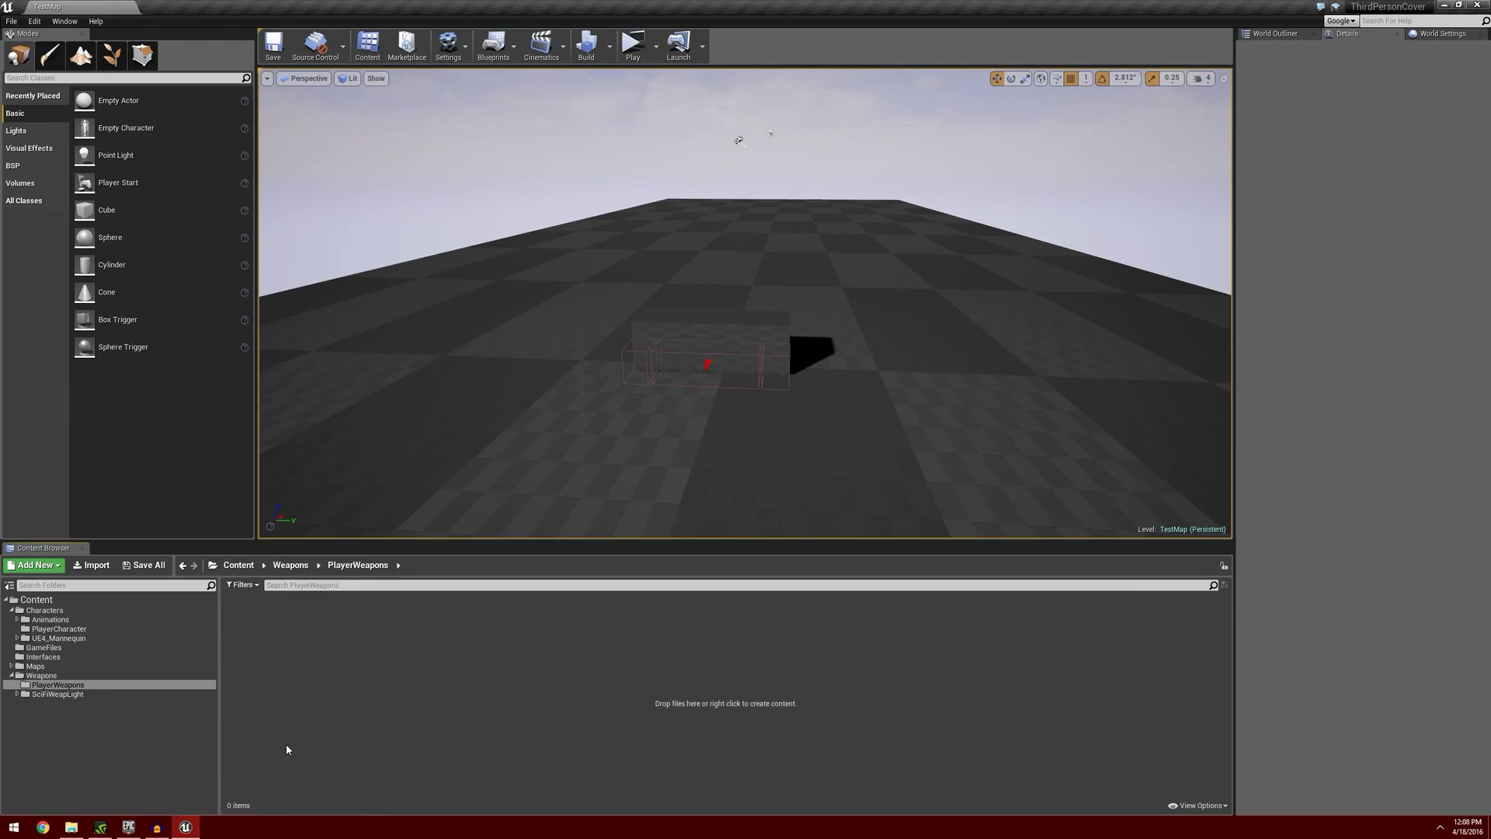
pyautogui.rightClick(261, 657)
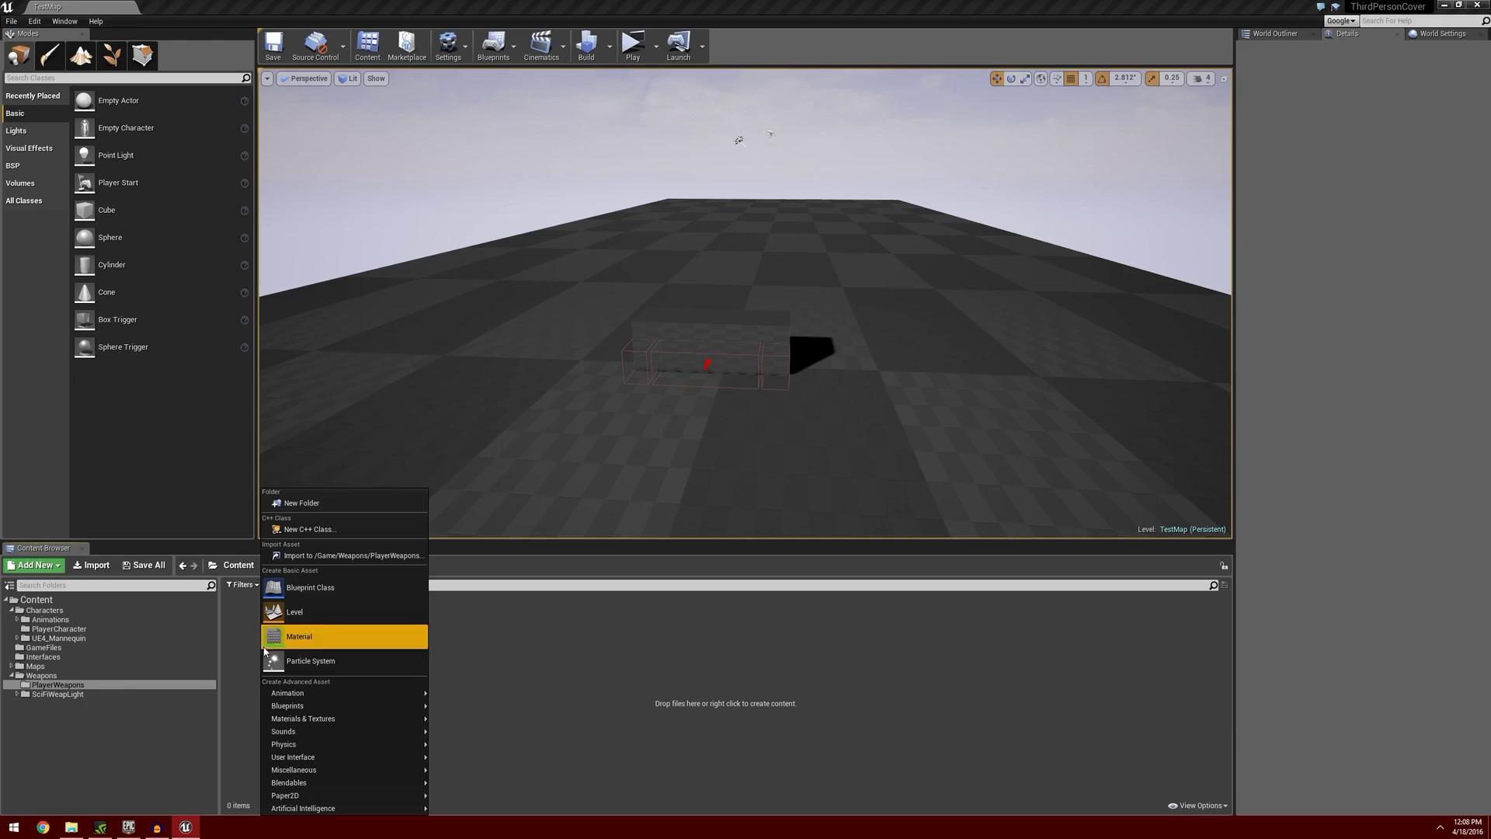
pyautogui.click(326, 590)
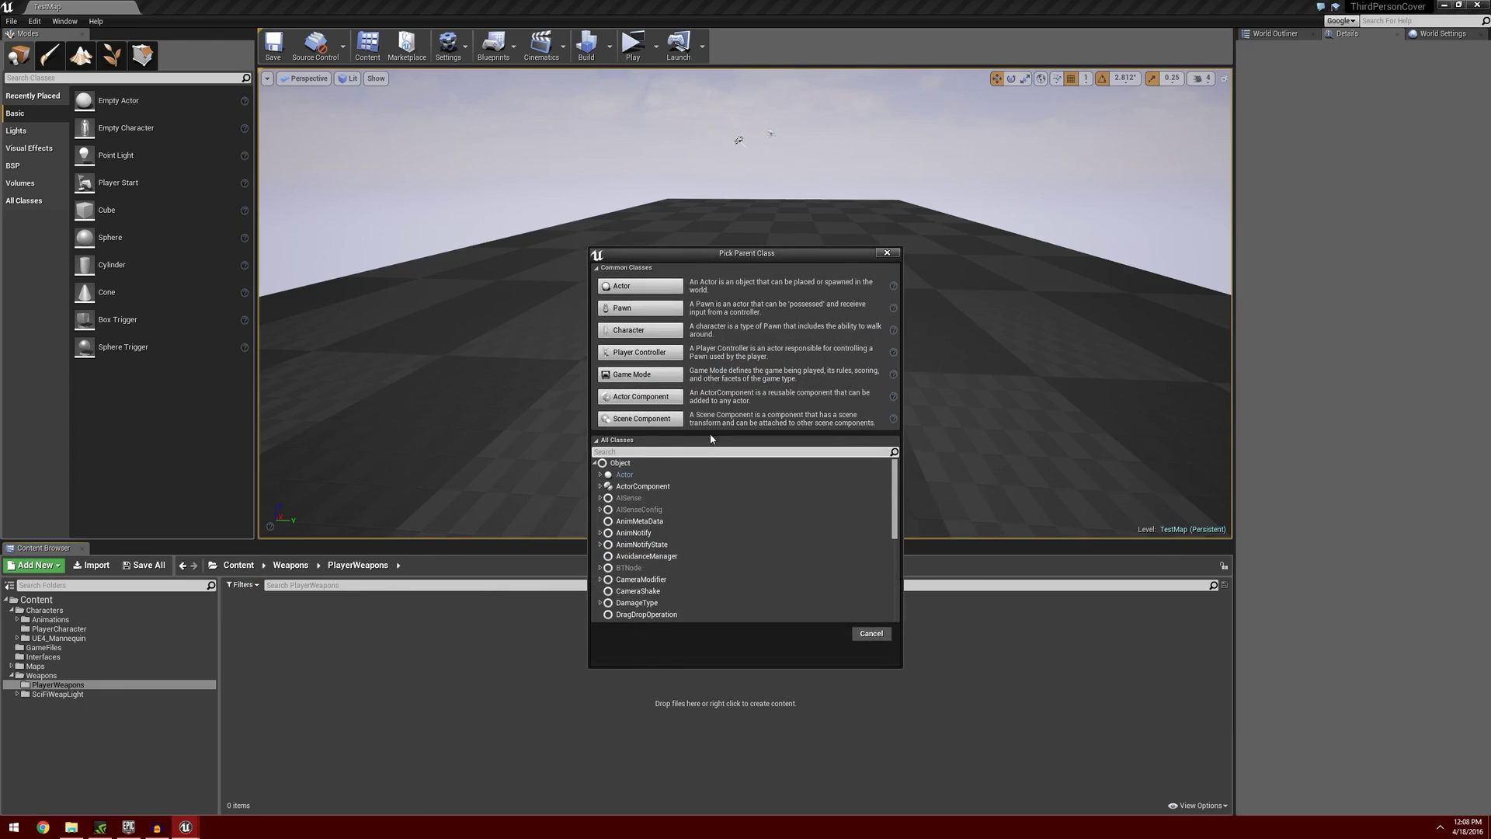
pyautogui.click(653, 289)
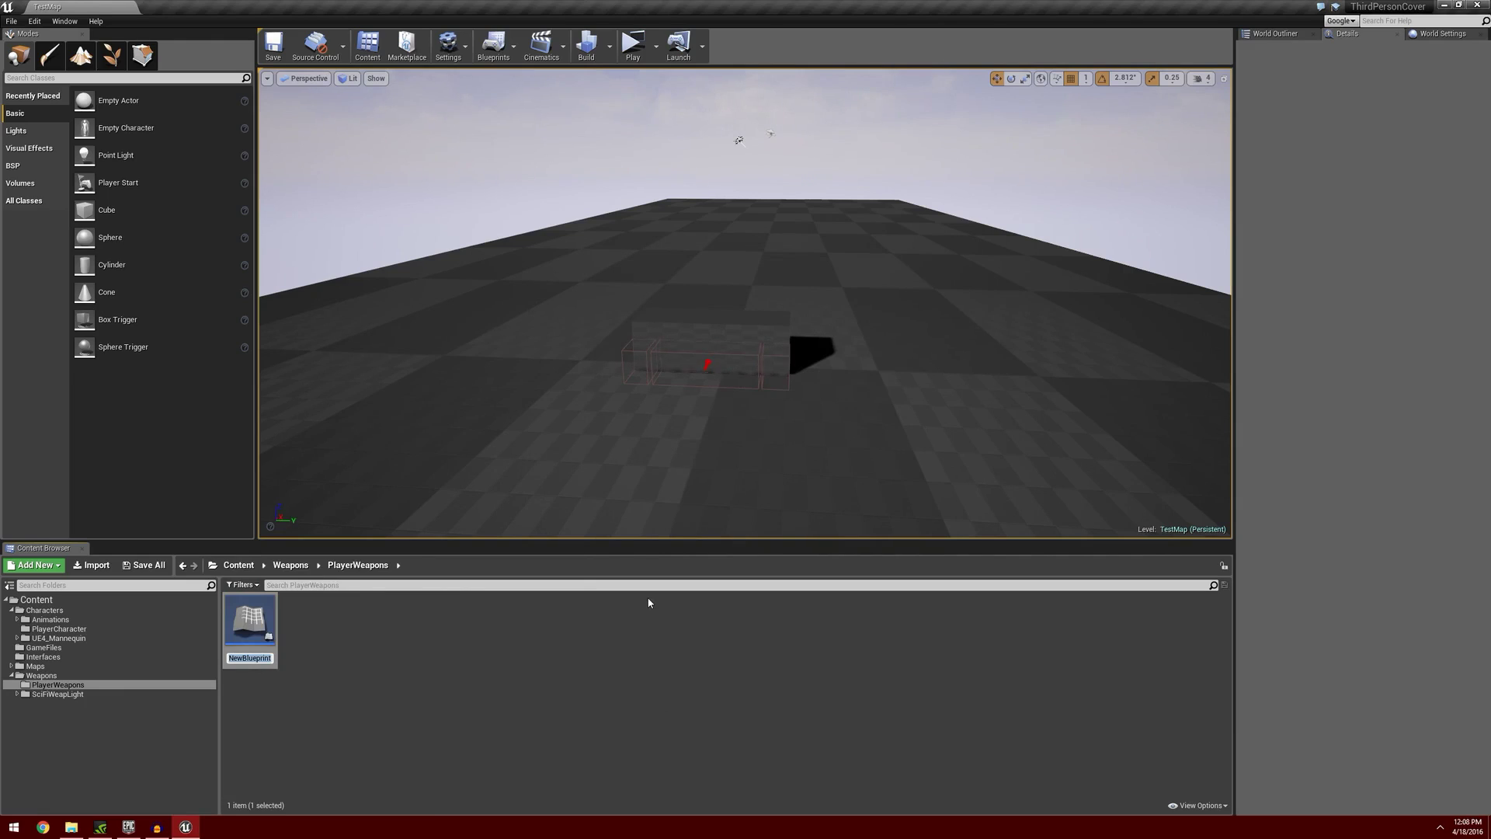
pyautogui.write('Base')
pyautogui.write('Weapon')
pyautogui.write('_')
pyautogui.write('BP')
pyautogui.press('Return')
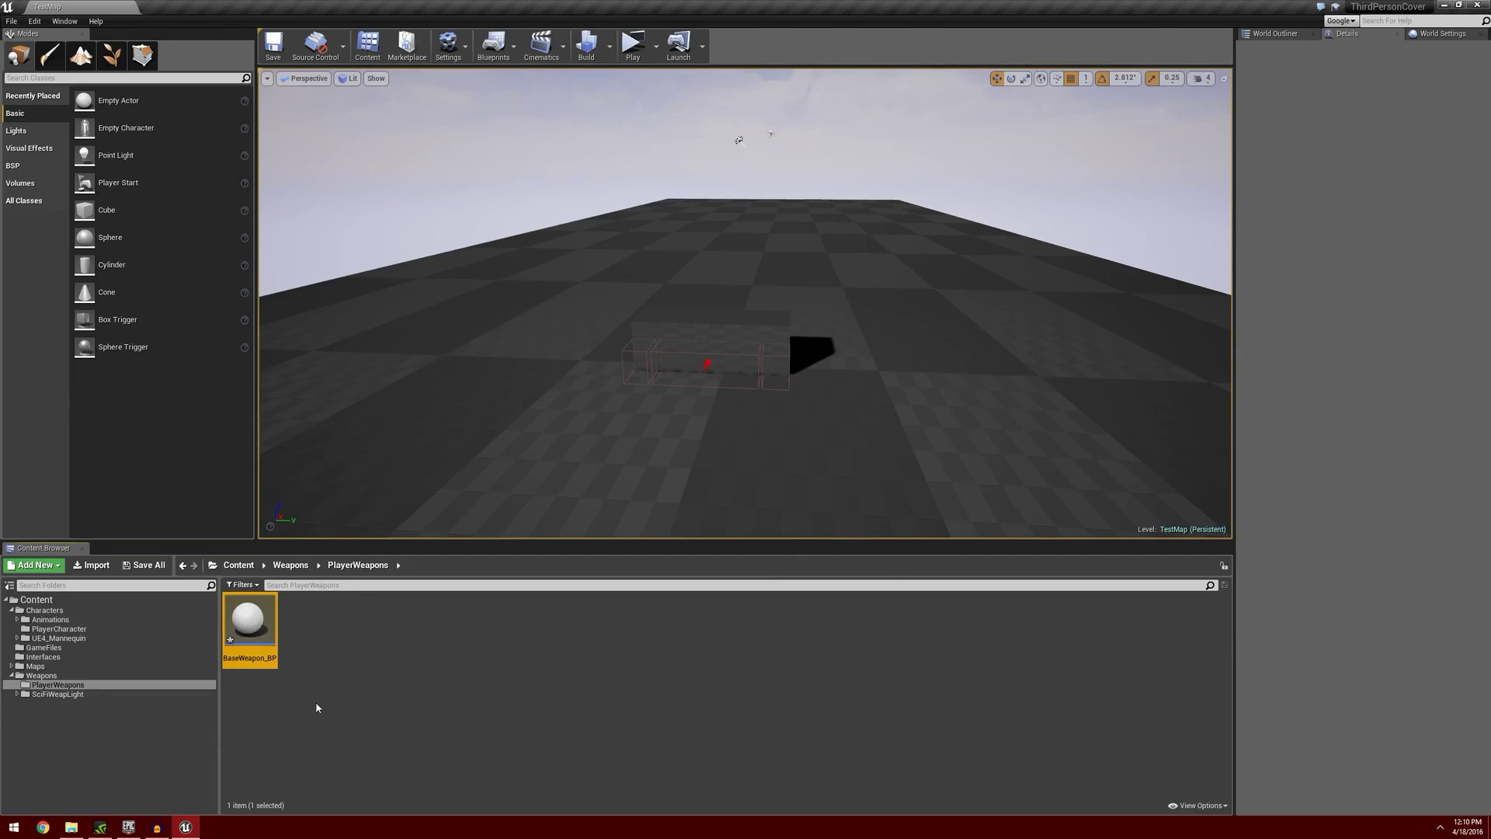
# Add a Skeletal Mesh component named WeaponMesh to the BaseWeapon_BP blueprint.
pyautogui.doubleClick(255, 618)
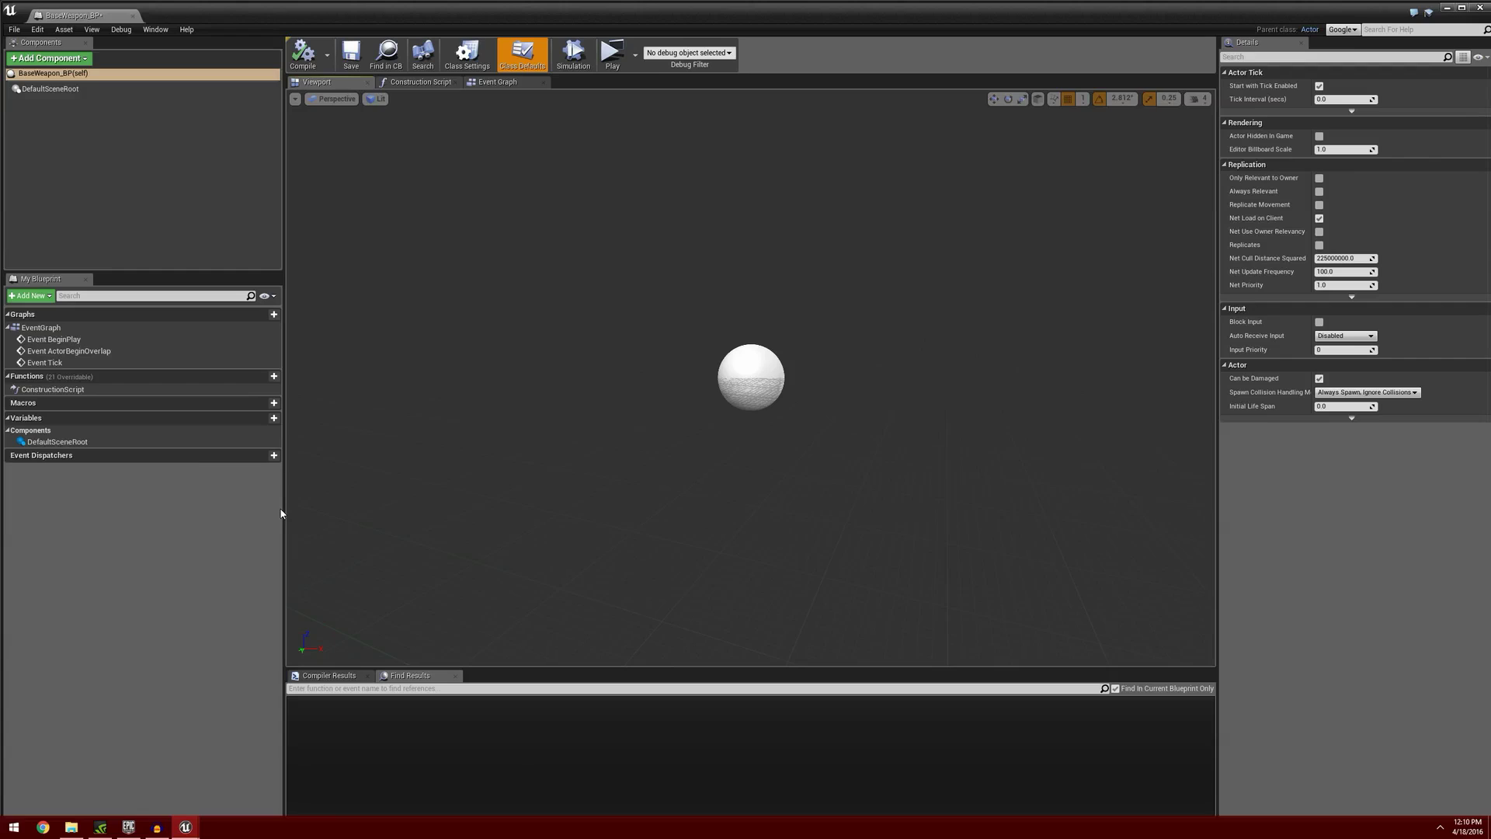
pyautogui.click(87, 59)
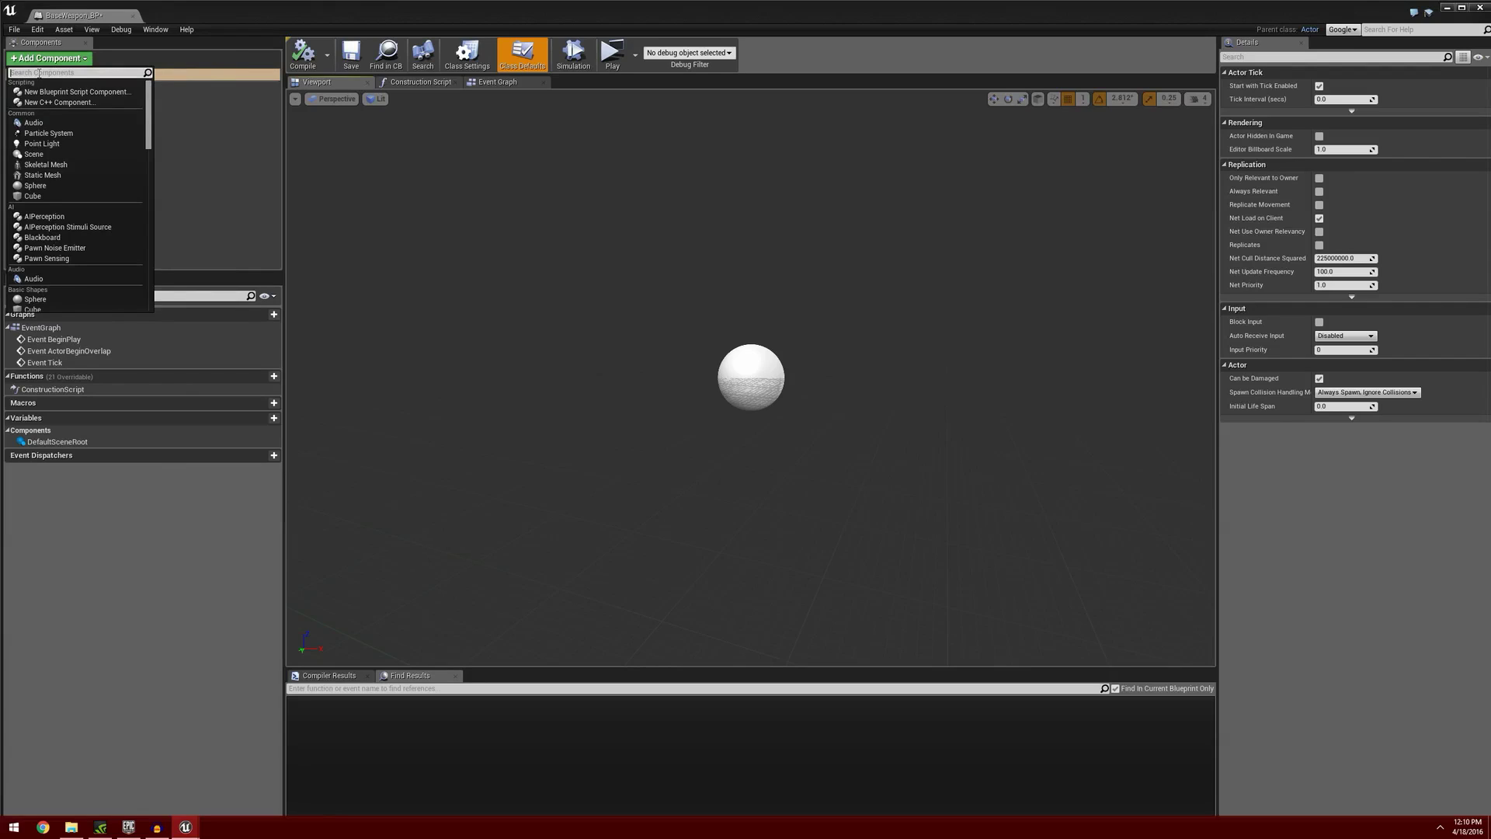
pyautogui.write('mesh')
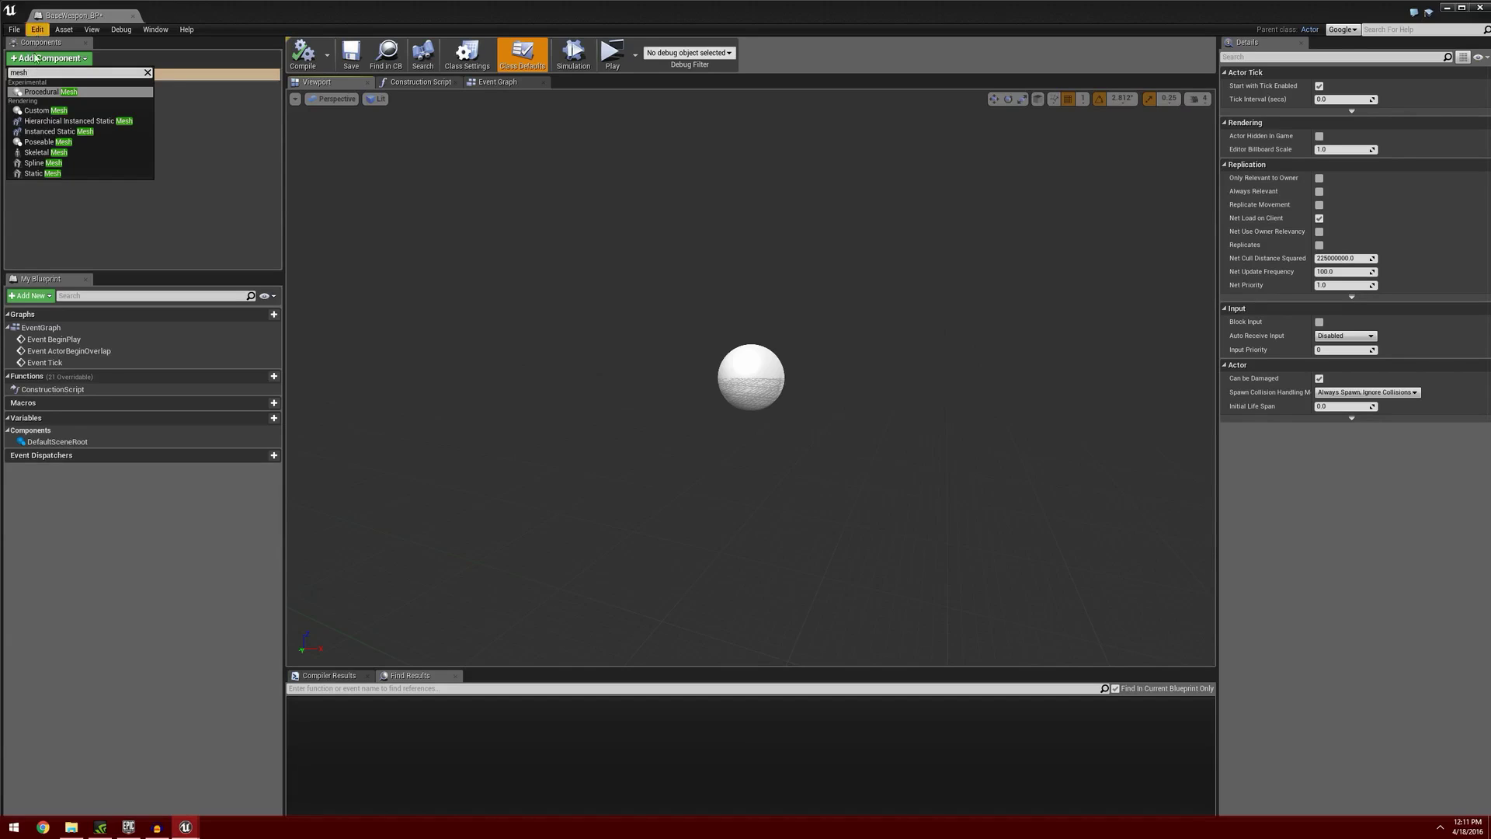
pyautogui.click(87, 153)
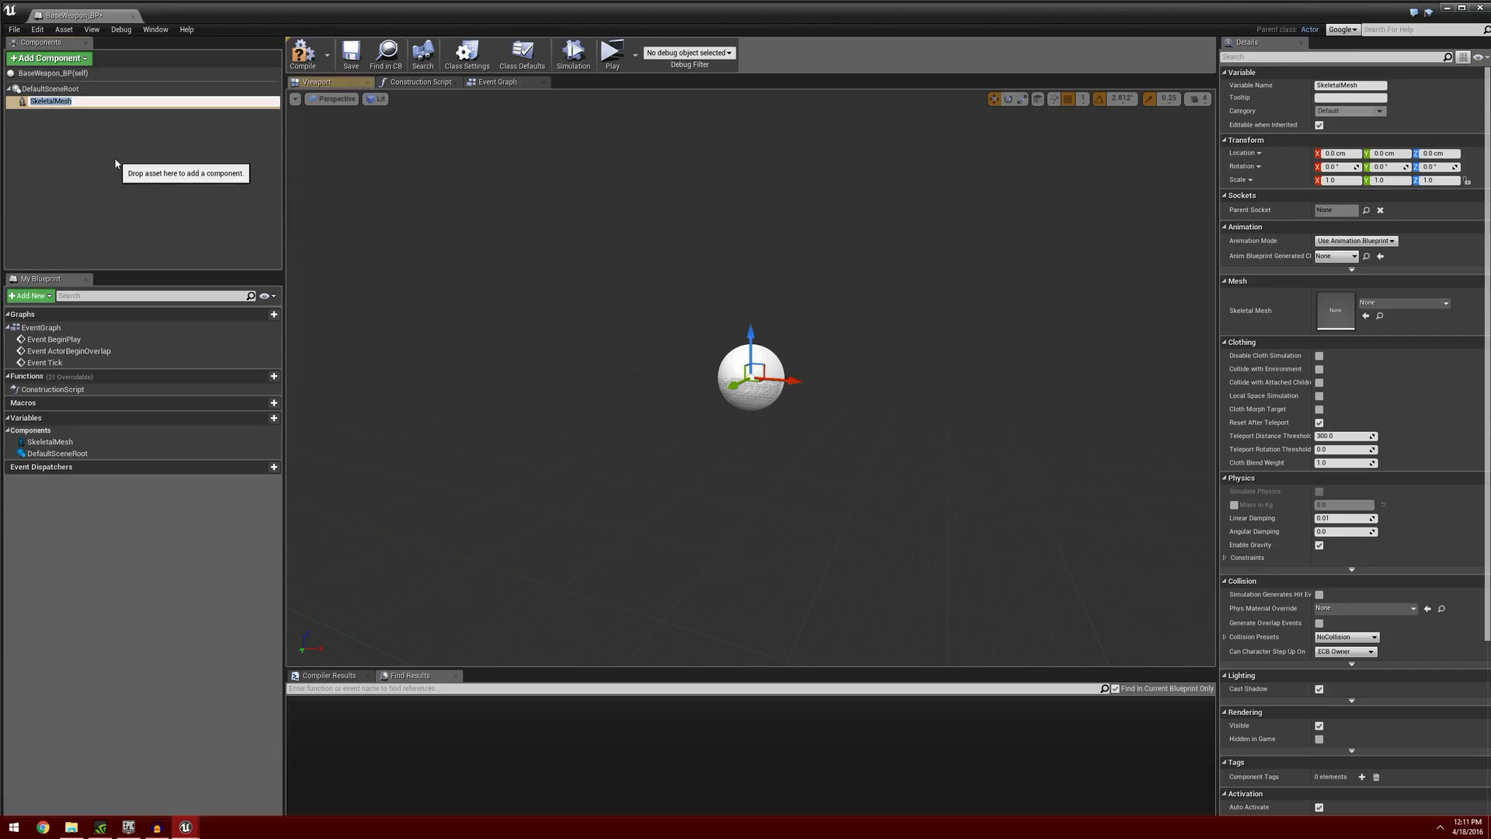
pyautogui.write('WeaponMesh')
pyautogui.press('Return')
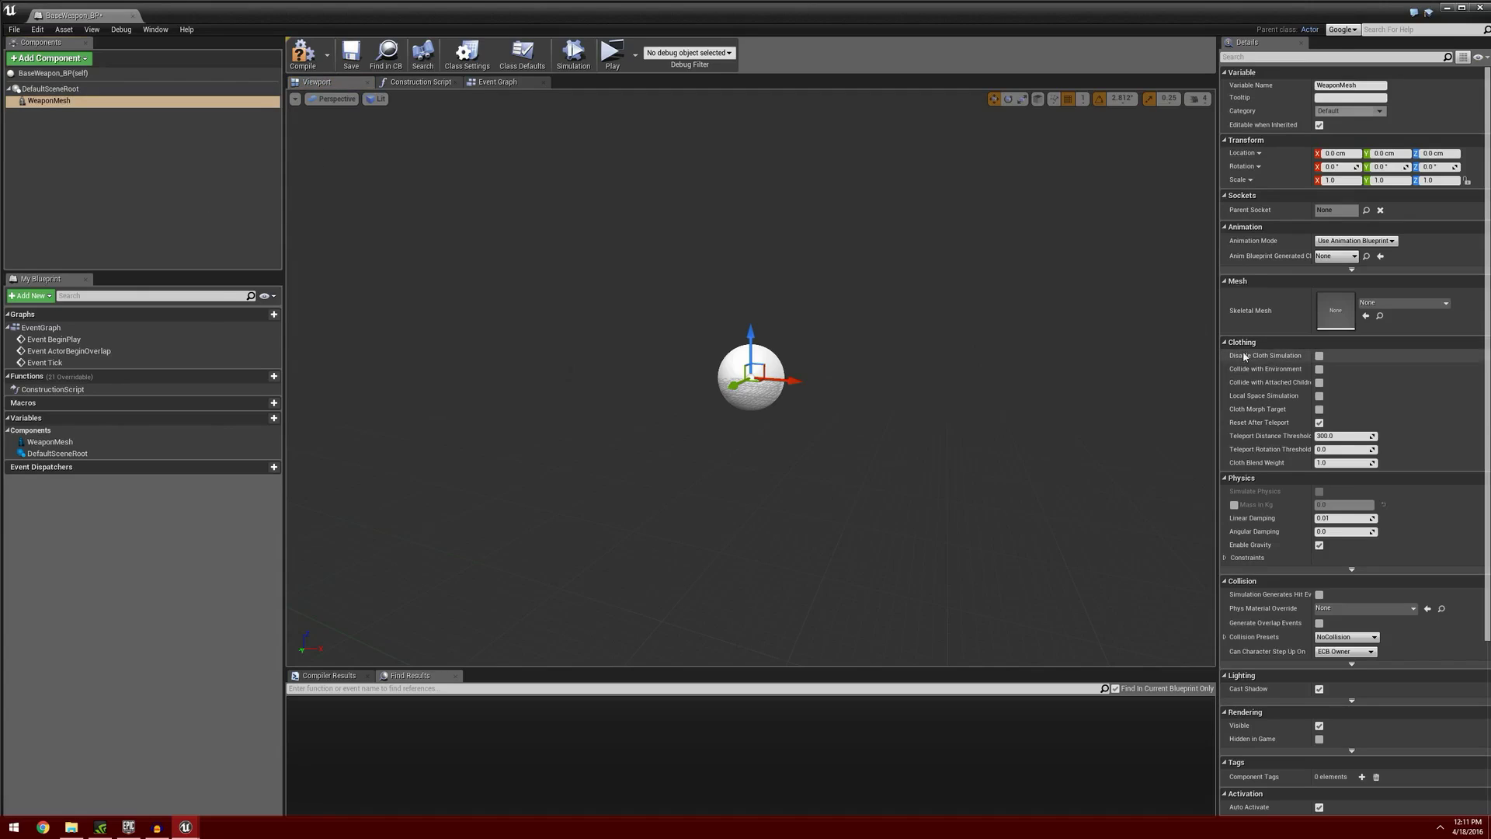
# Assign White_AssaultRifle as the skeletal mesh of WeaponMesh, then compile, save and close BaseWeapon_BP.
pyautogui.click(1446, 304)
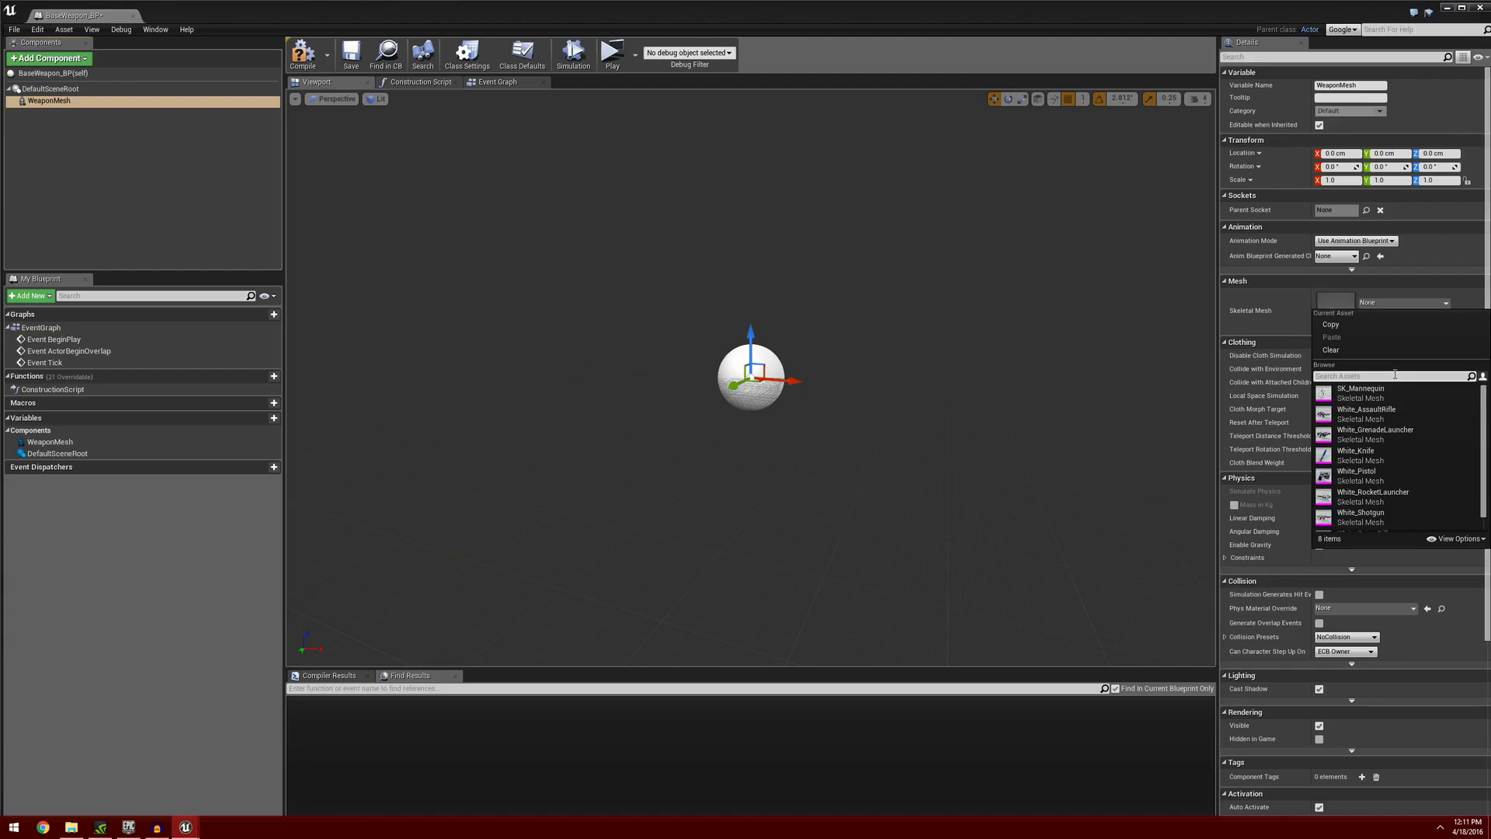
pyautogui.click(1405, 417)
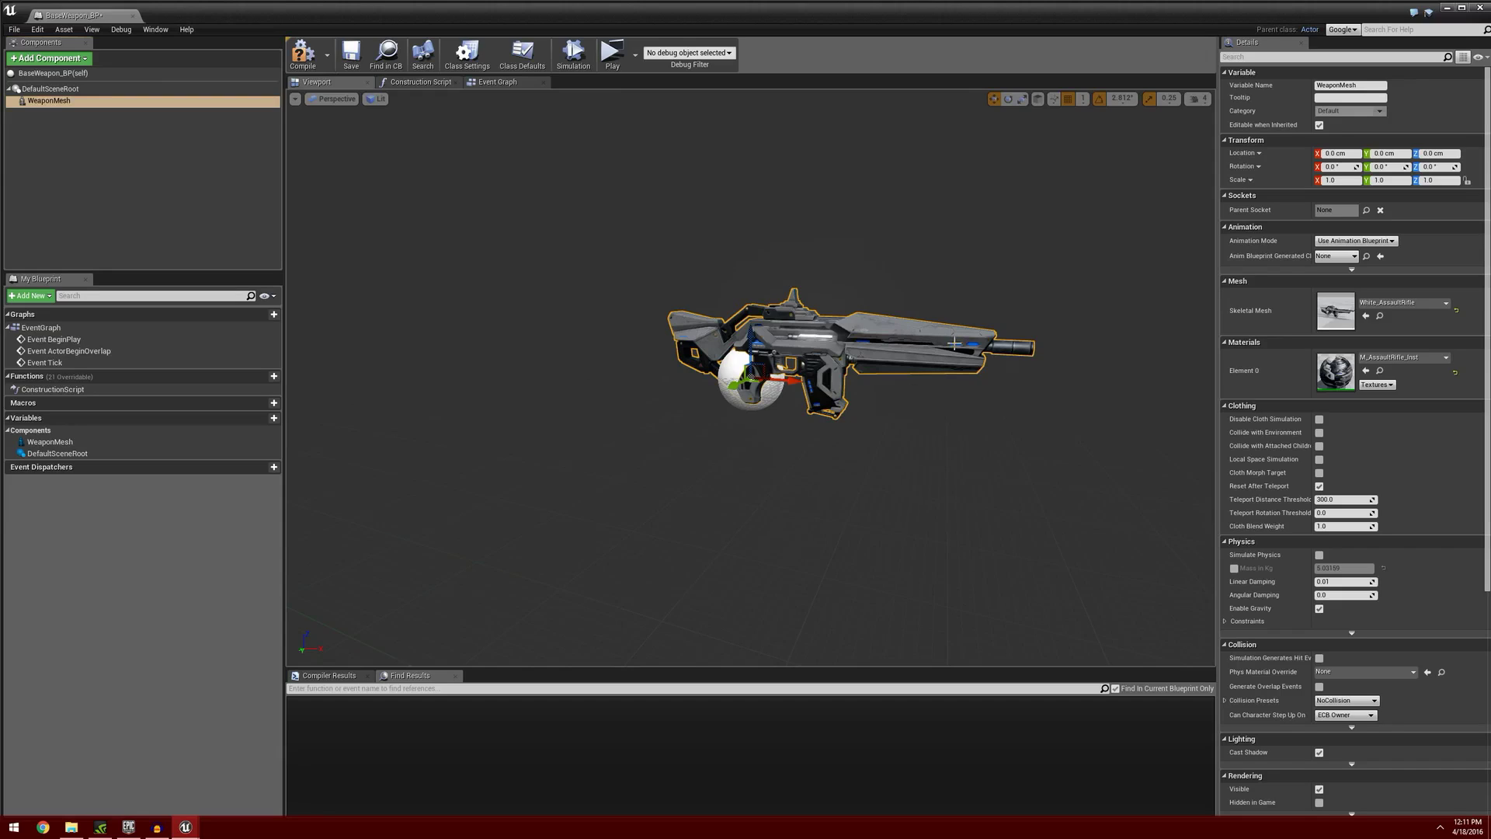
pyautogui.moveTo(954, 344); pyautogui.dragTo(1009, 329, button='right')
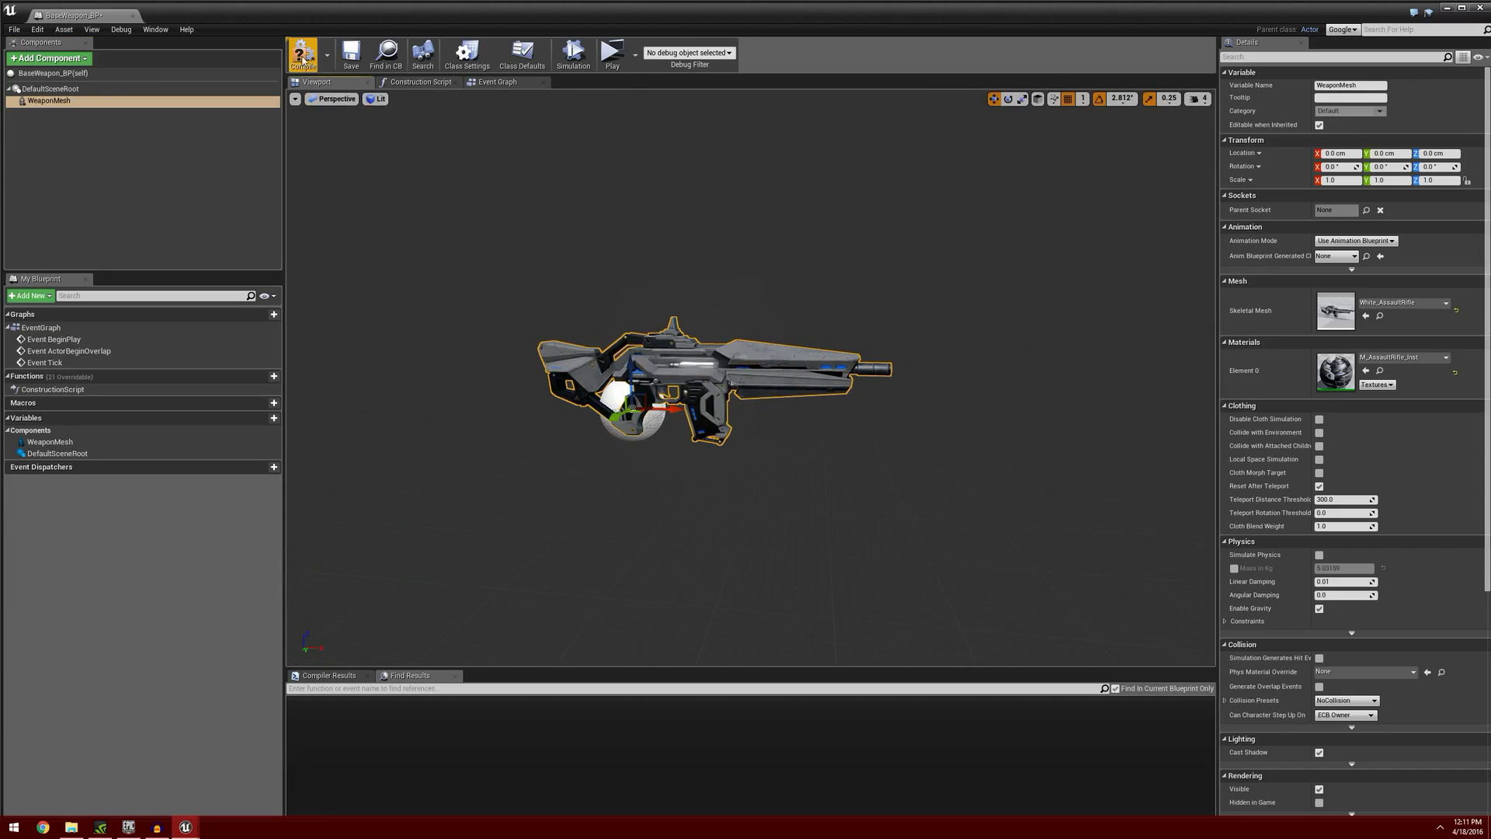
pyautogui.click(350, 67)
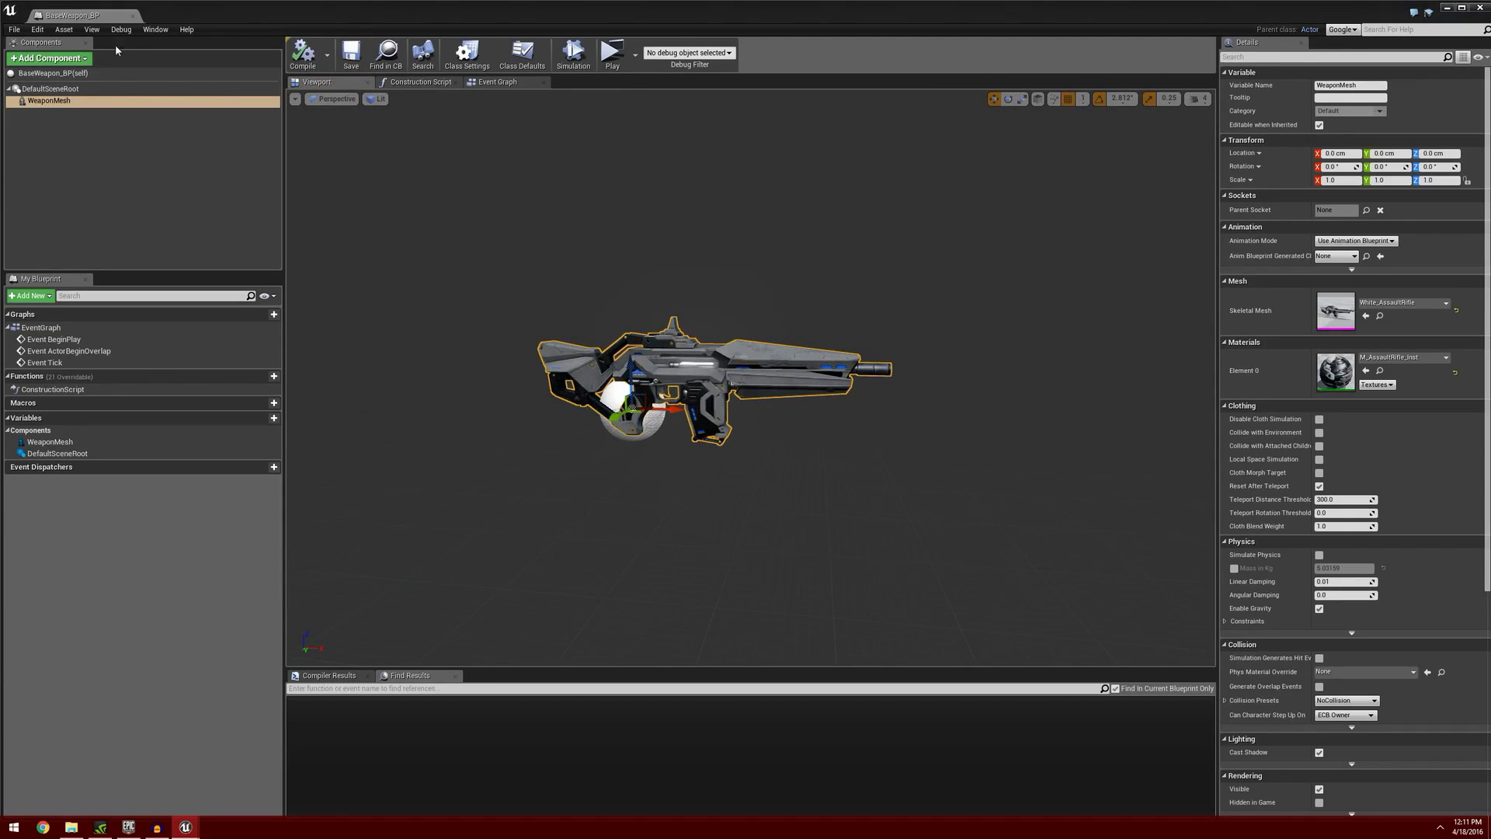
pyautogui.click(133, 16)
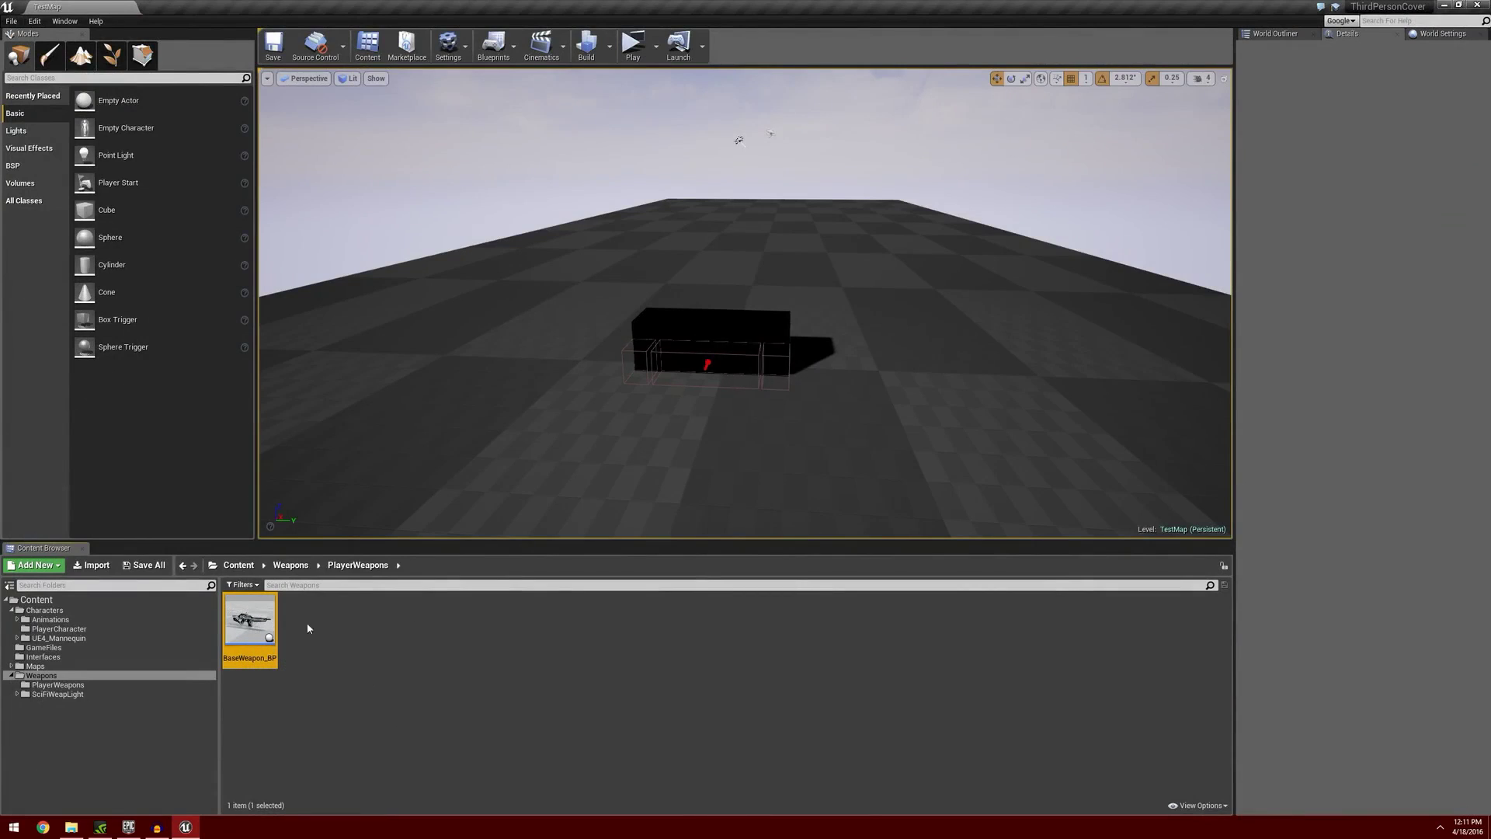
# Create a child Blueprint class of BaseWeapon_BP named AssaultRifle_BP.
pyautogui.rightClick(262, 617)
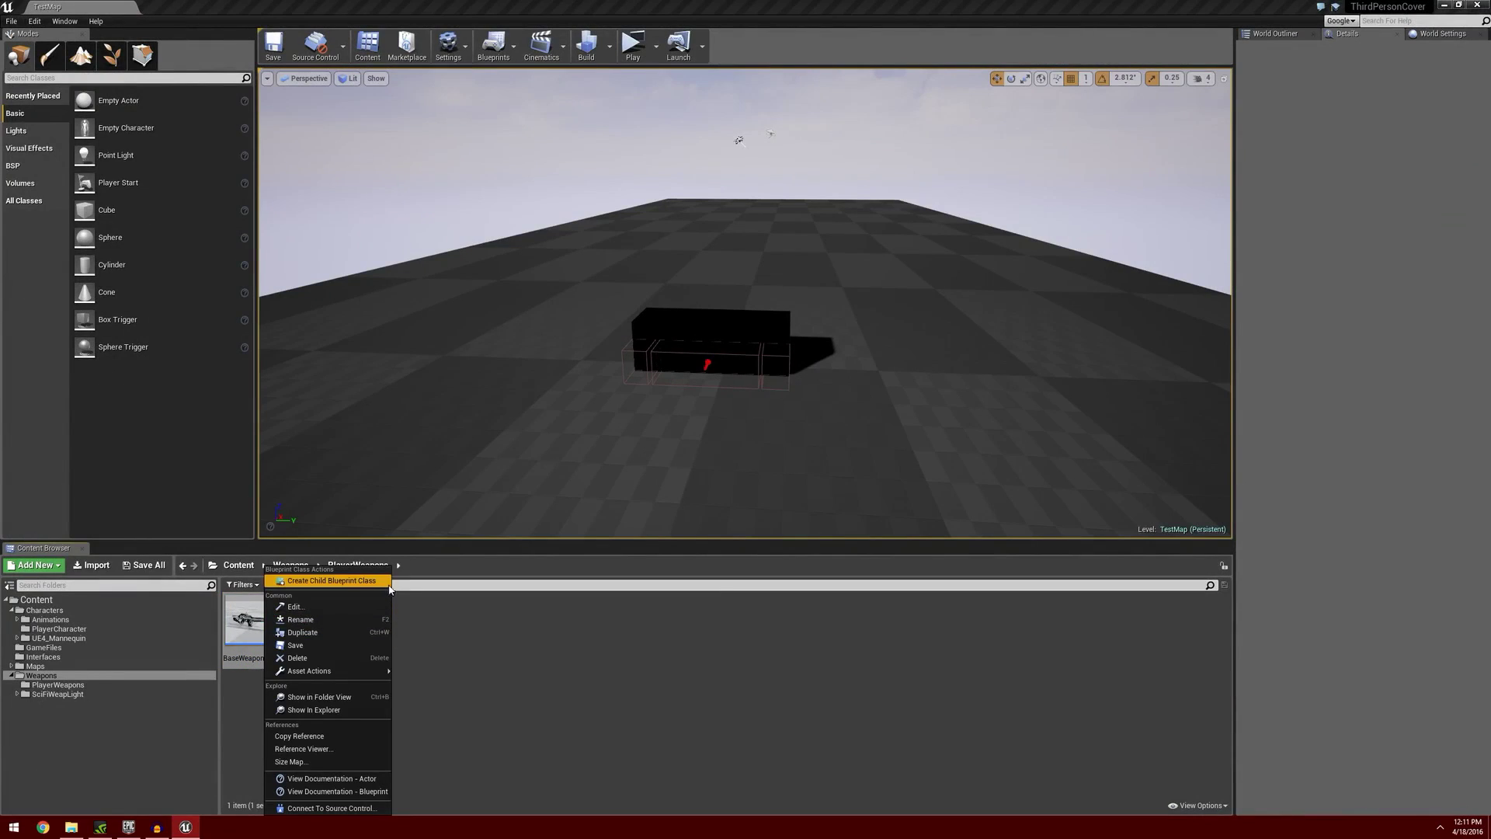
pyautogui.click(333, 582)
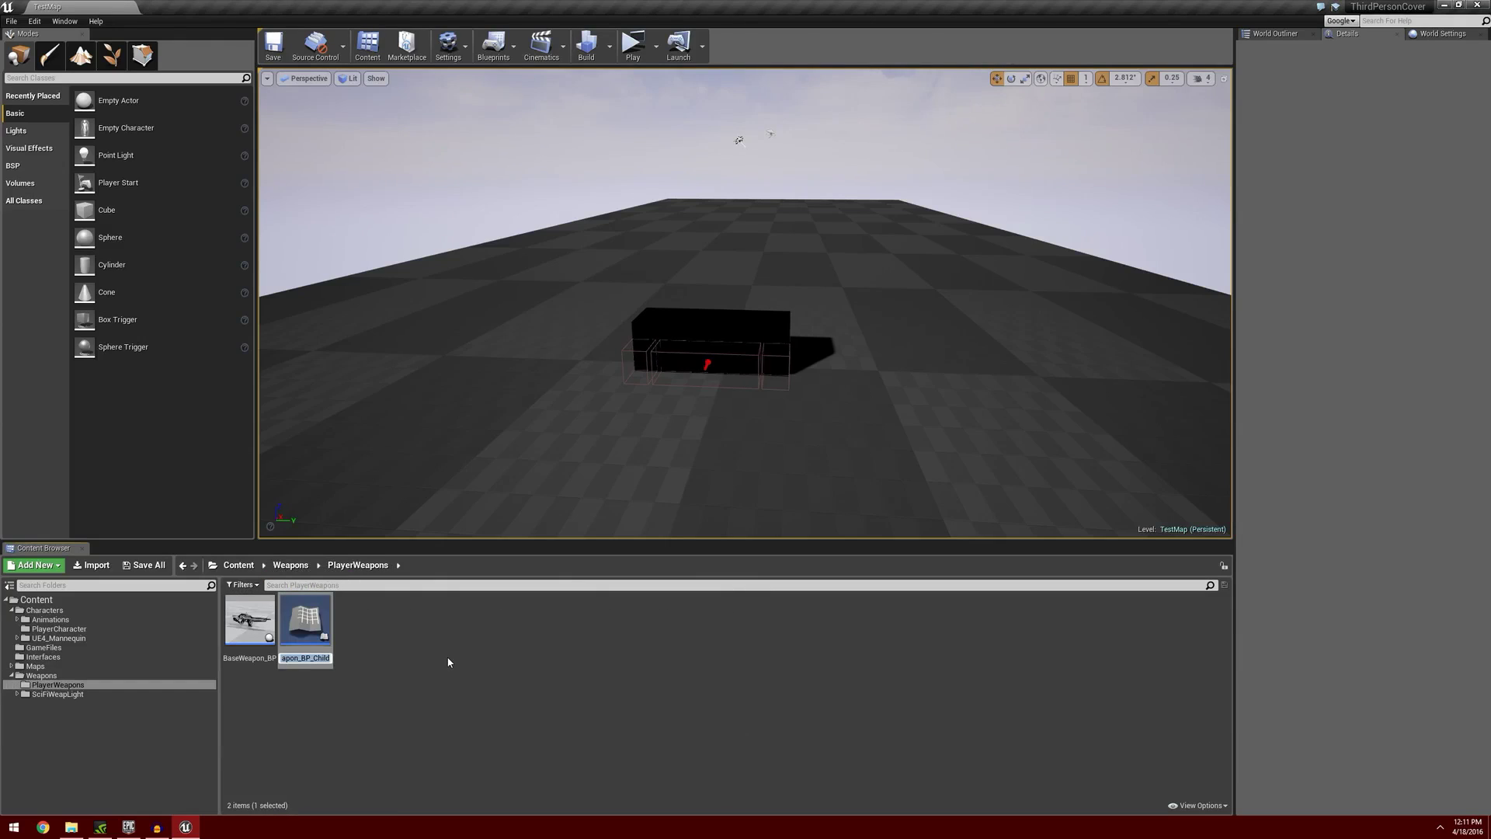
pyautogui.write('AssaultRifle_BP')
pyautogui.press('Return')
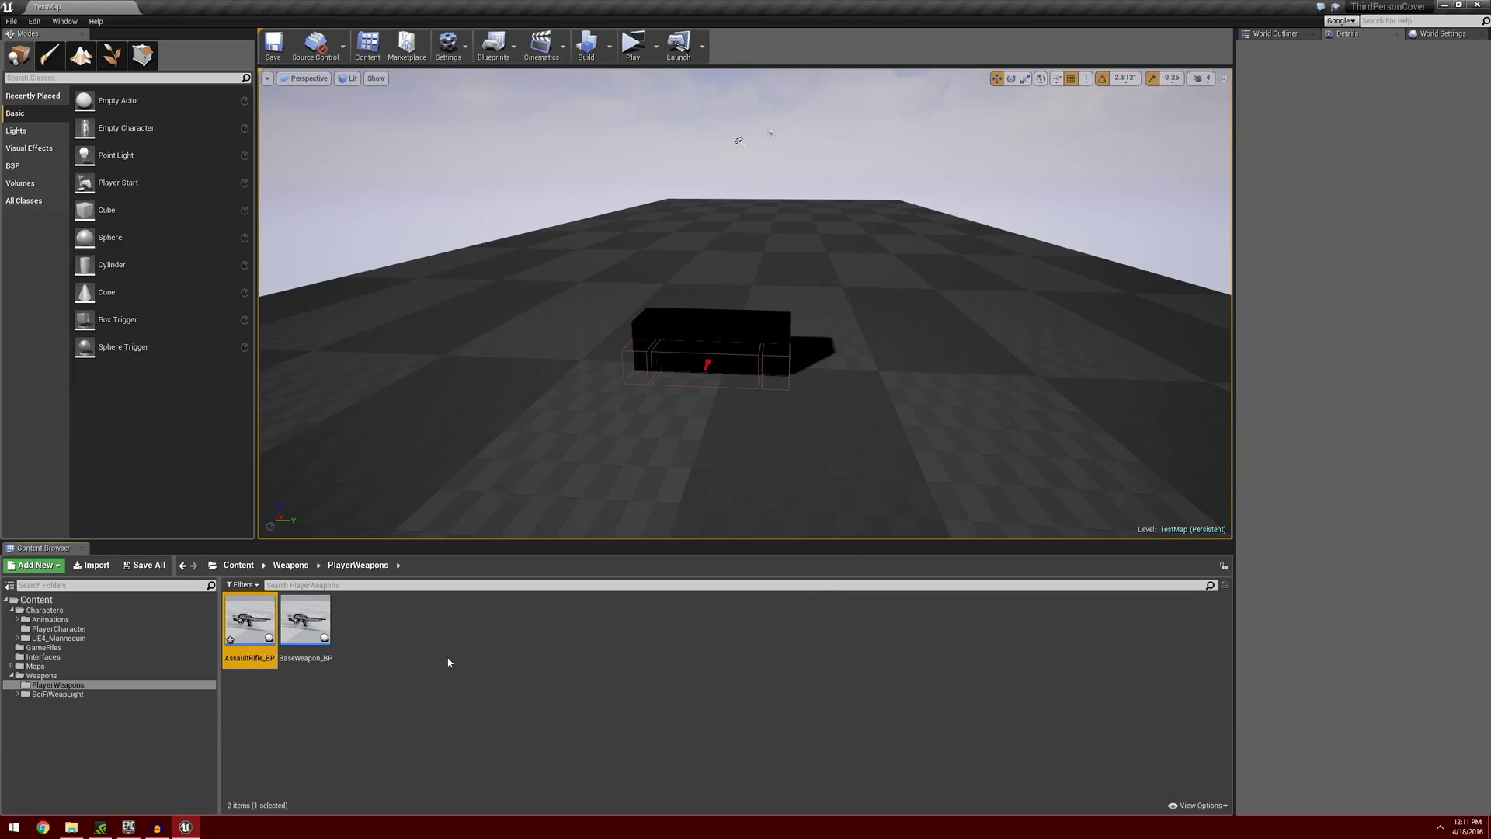
# Open AssaultRifle_BP and examine its inherited WeaponMesh component and the rifle model.
pyautogui.doubleClick(261, 618)
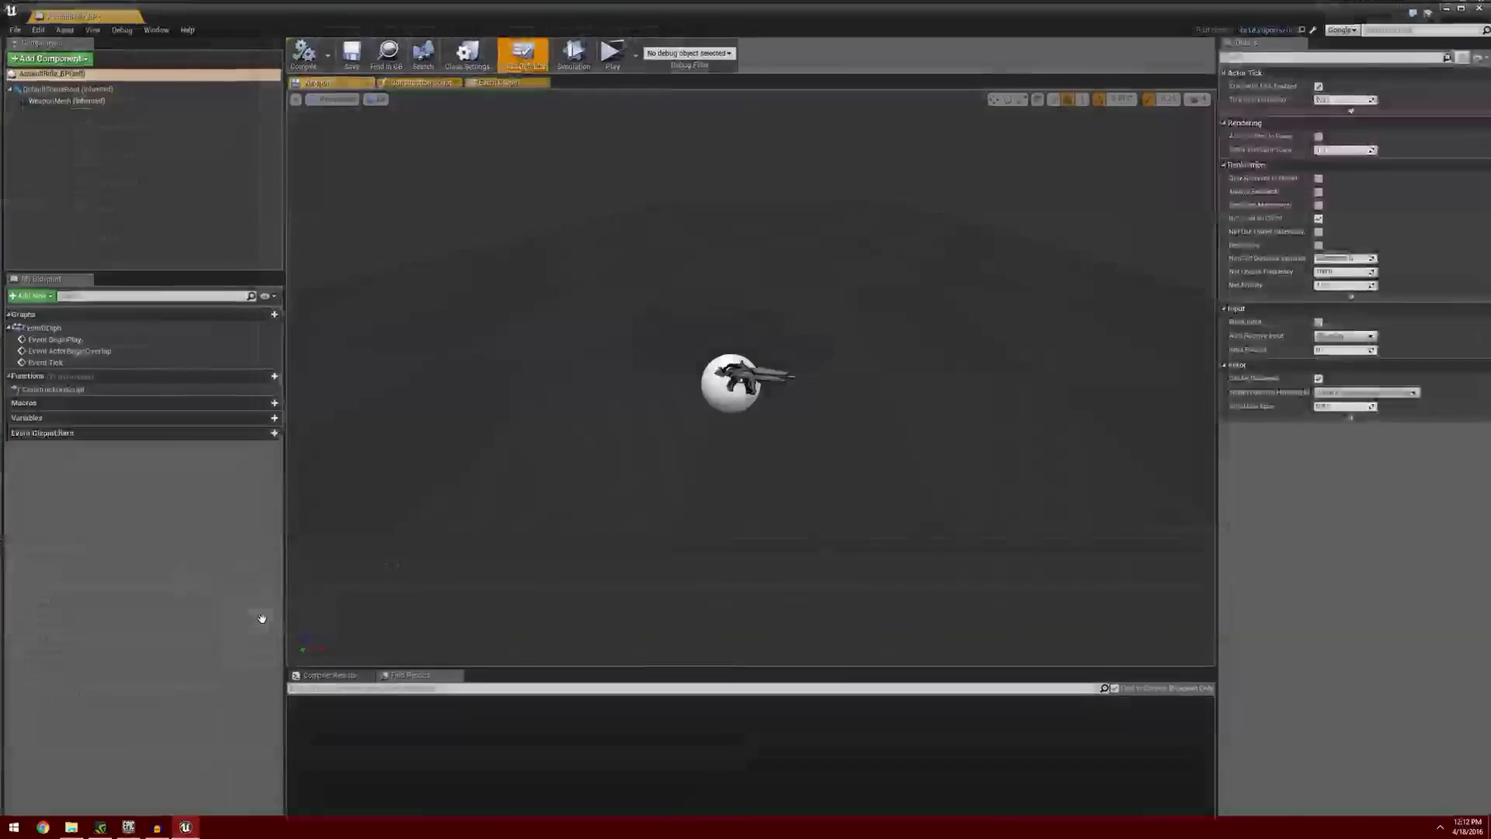
pyautogui.scroll(6, 804, 416)
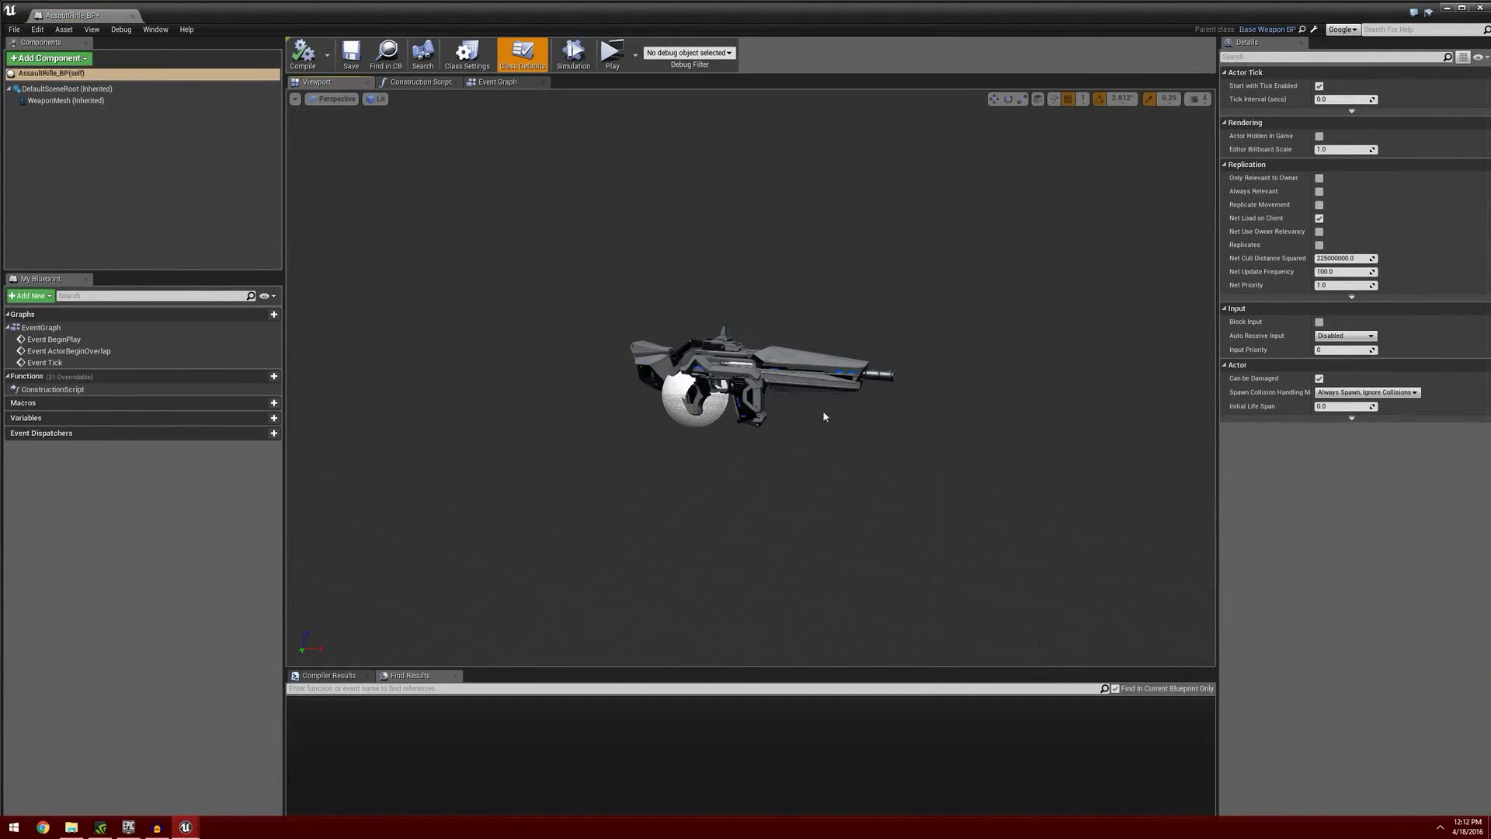
pyautogui.scroll(4, 824, 416)
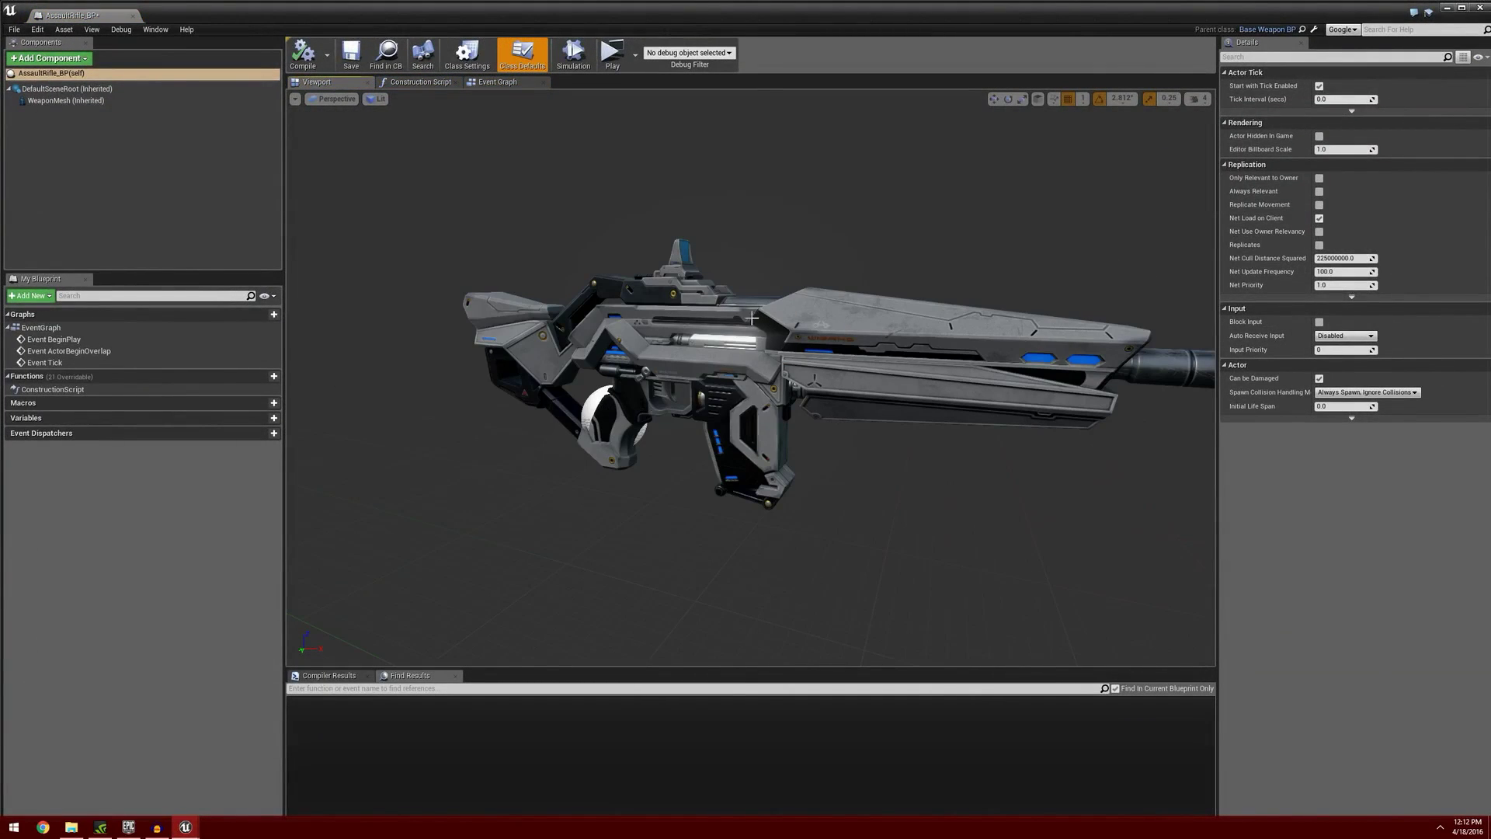
pyautogui.click(52, 103)
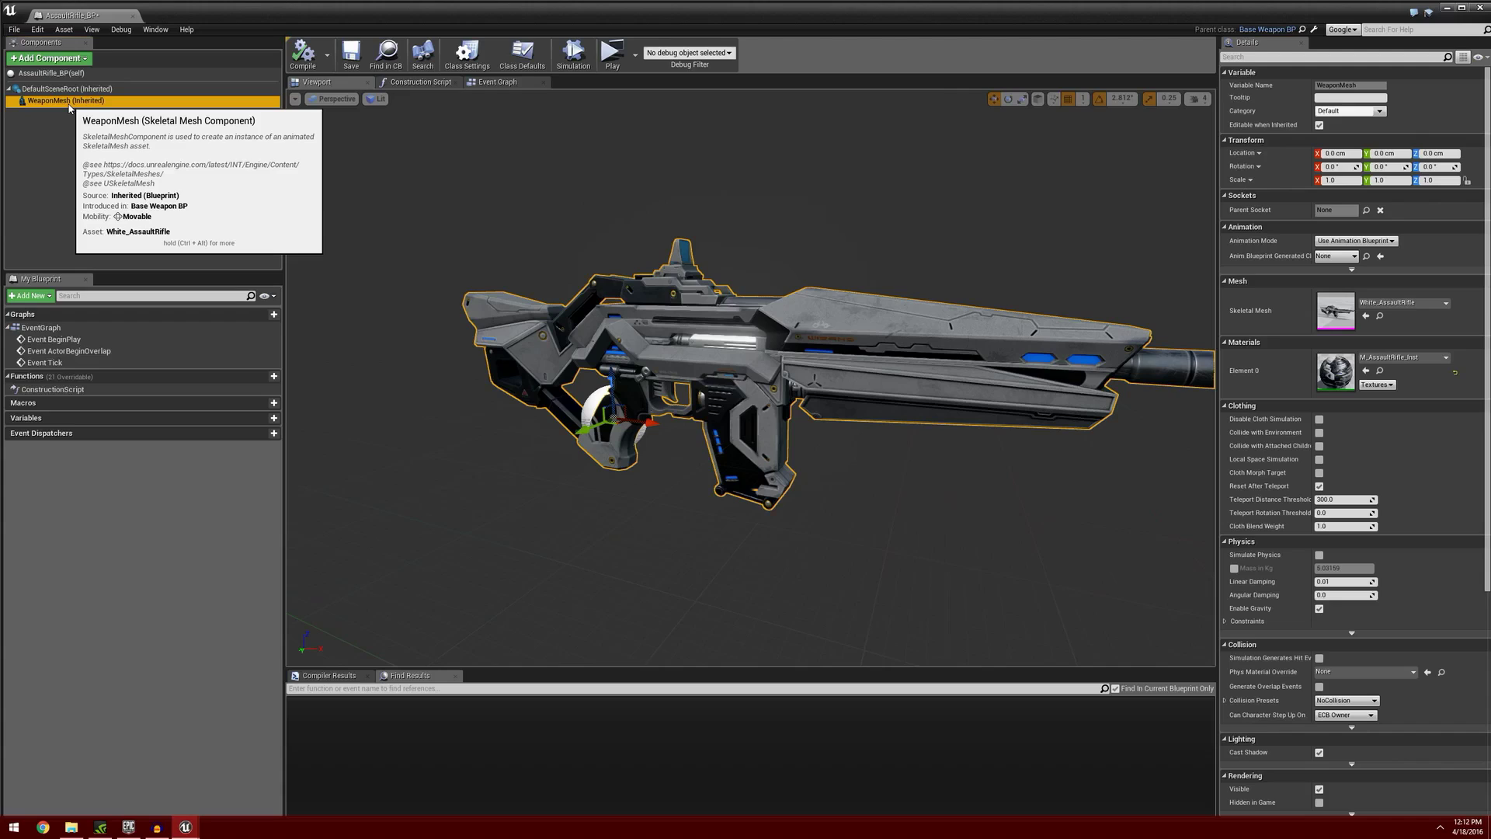
pyautogui.scroll(-5, 746, 404)
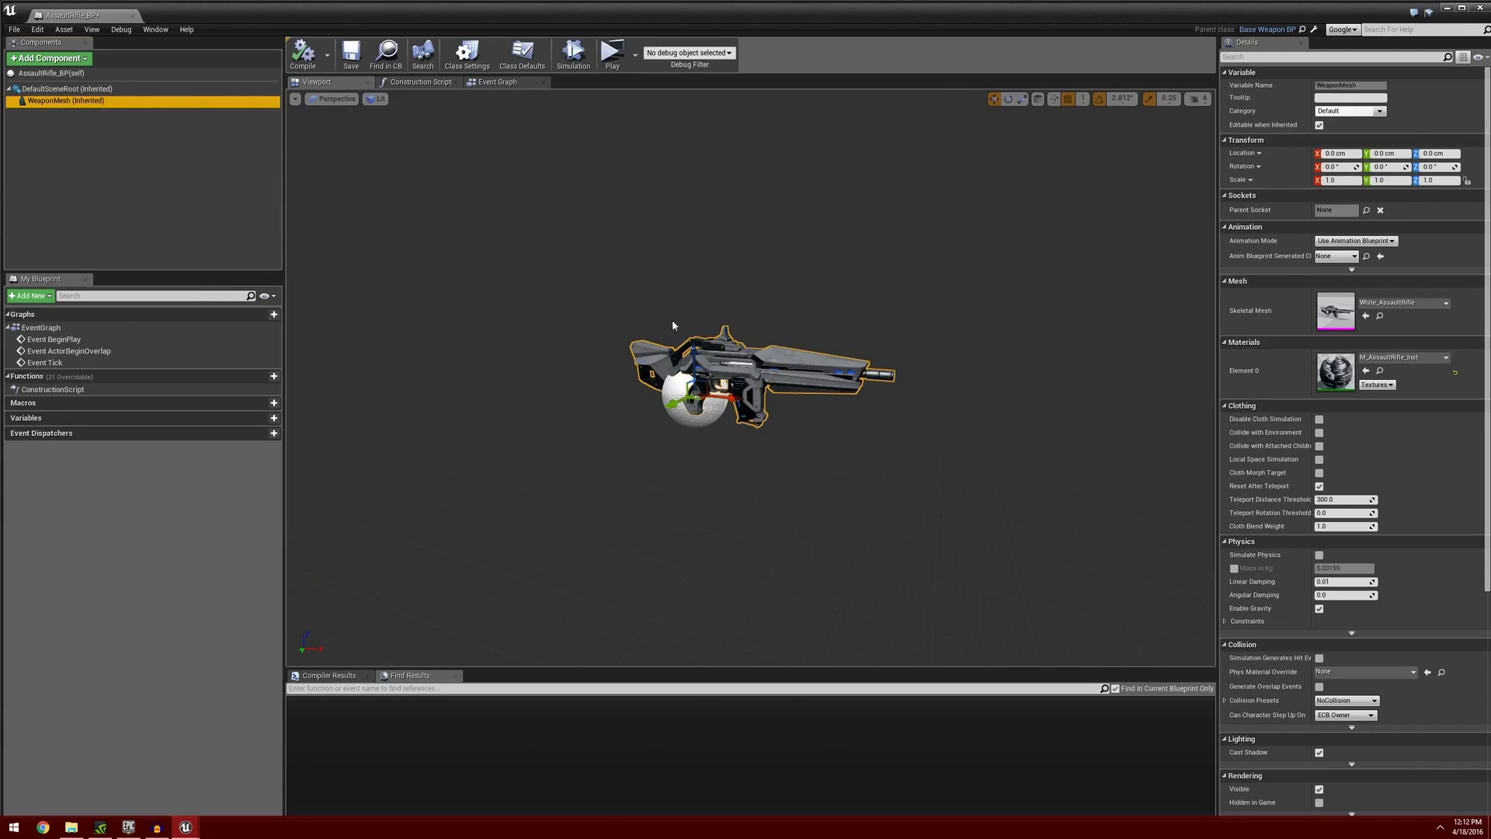
# Dock the AssaultRifle_BP editor beside the TestMap tab, then compile, save and close the blueprint.
pyautogui.moveTo(100, 16); pyautogui.dragTo(225, 13)
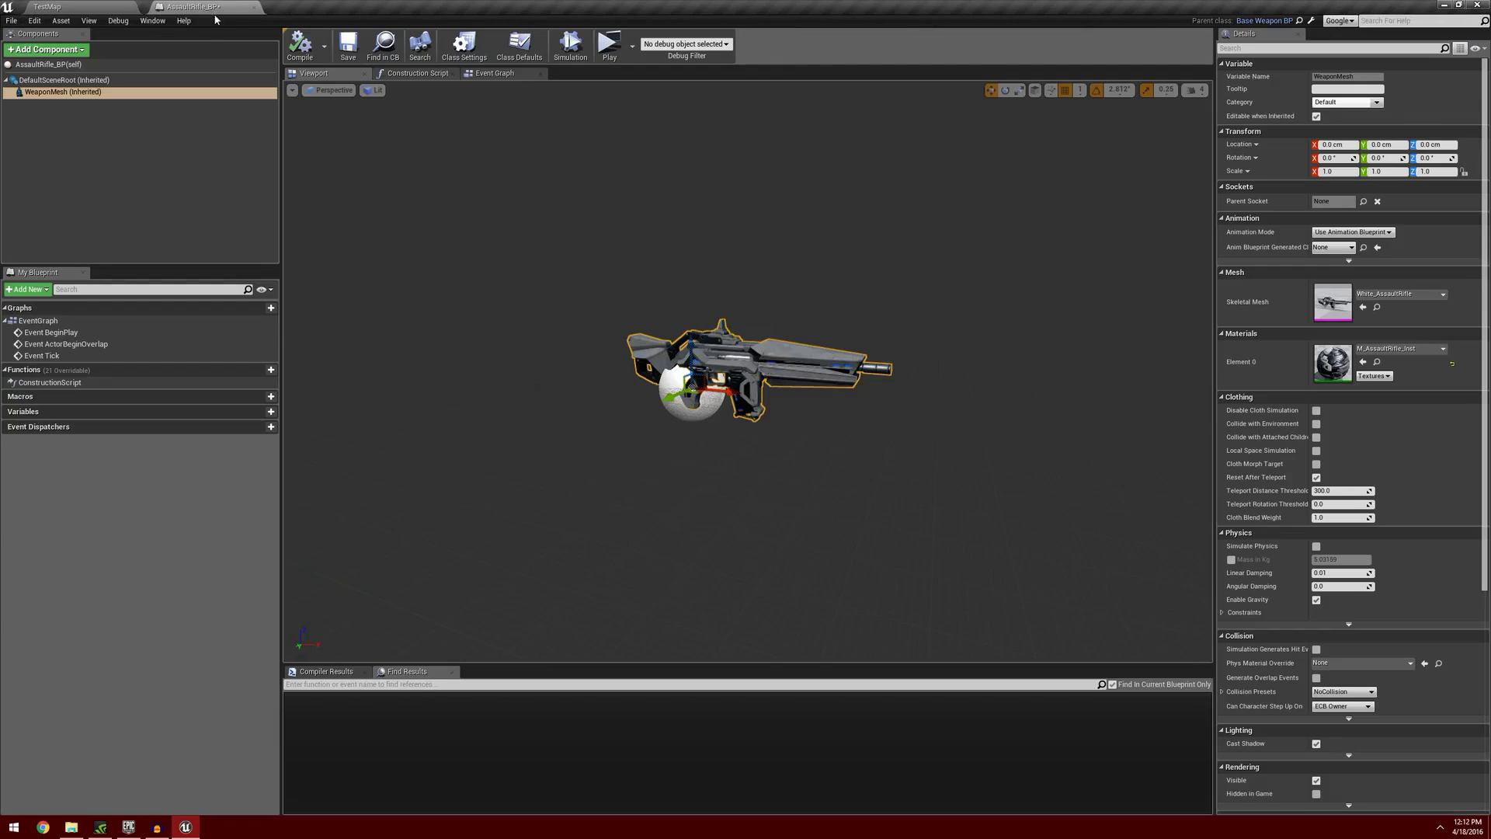
pyautogui.click(304, 55)
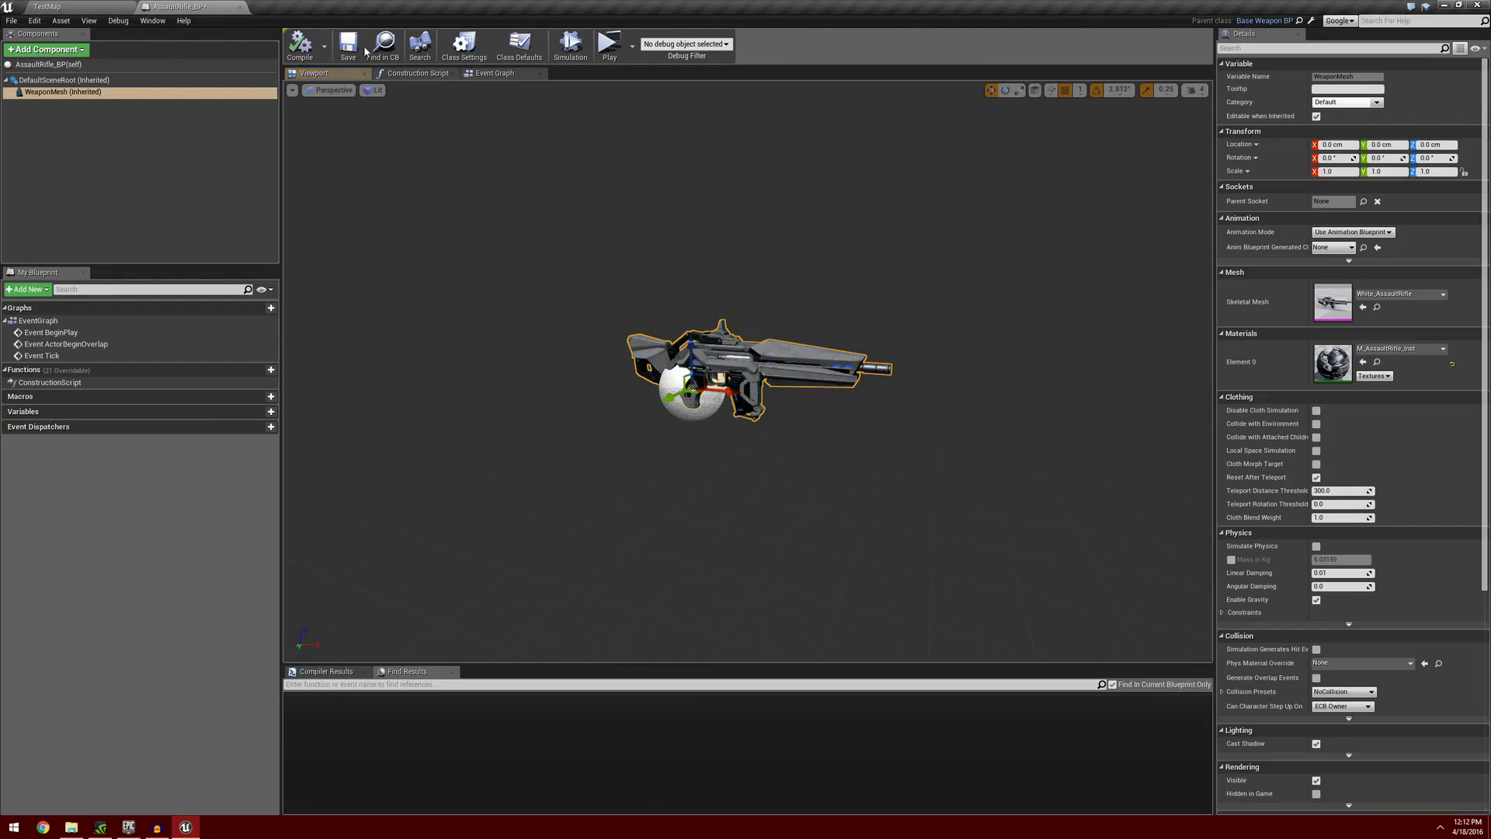
pyautogui.click(352, 52)
pyautogui.click(241, 8)
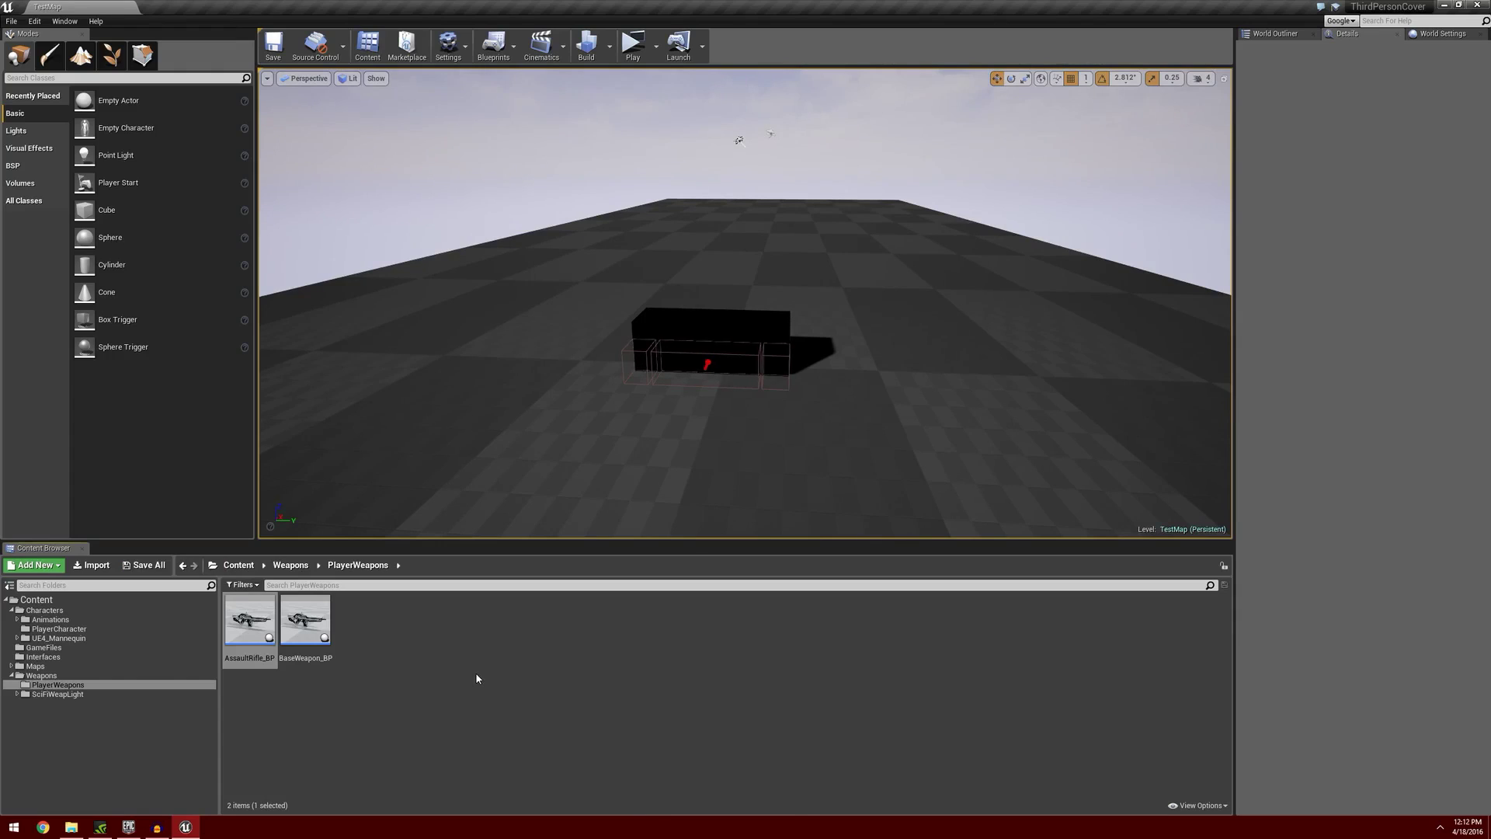
# Open 3P_PlayerAnimBP from the PlayerCharacter folder and show its UE4_Mannequin skeleton with the bone hierarchy.
pyautogui.click(141, 609)
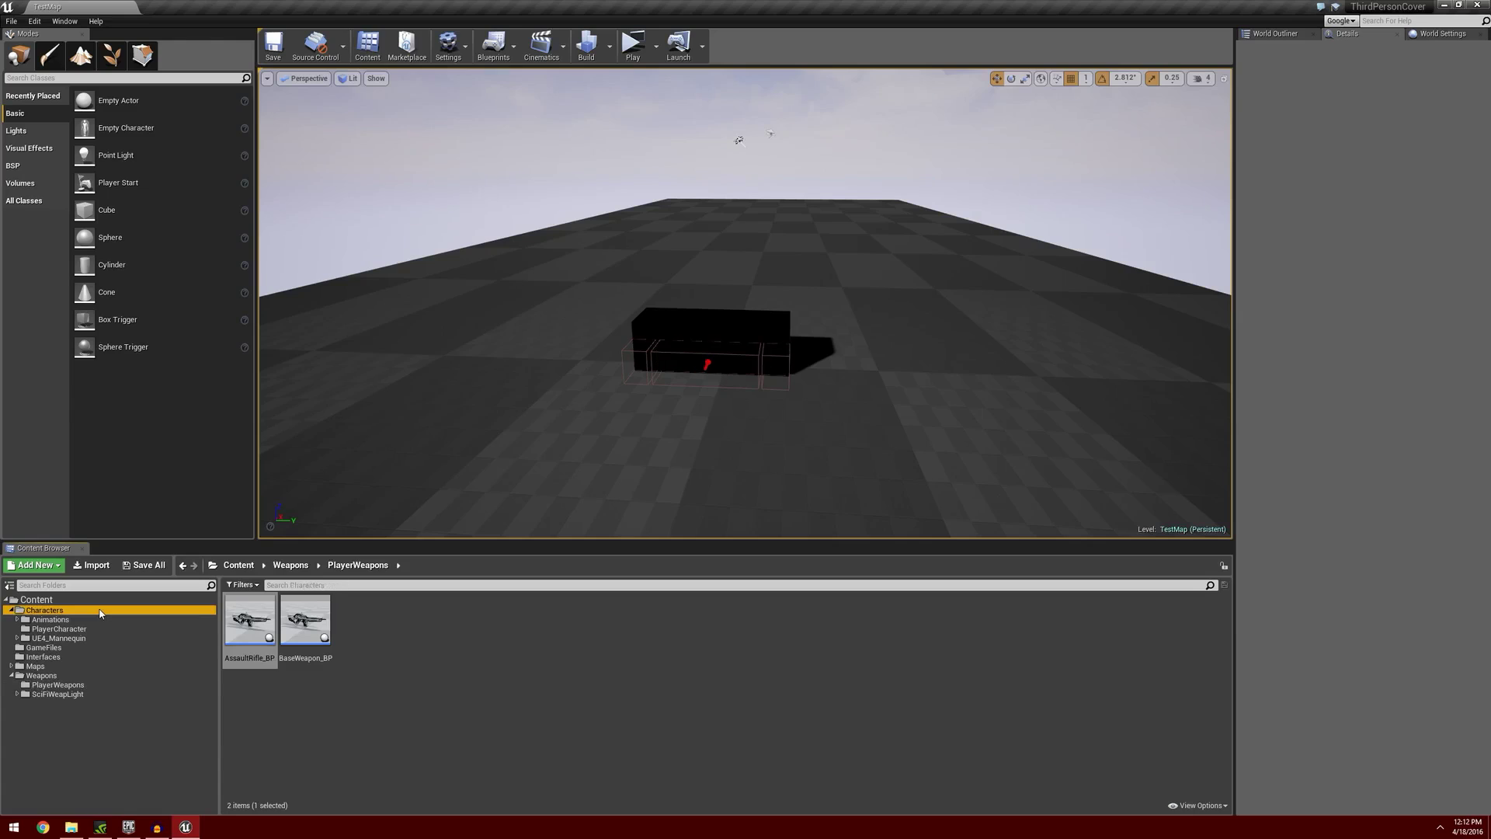
pyautogui.doubleClick(322, 622)
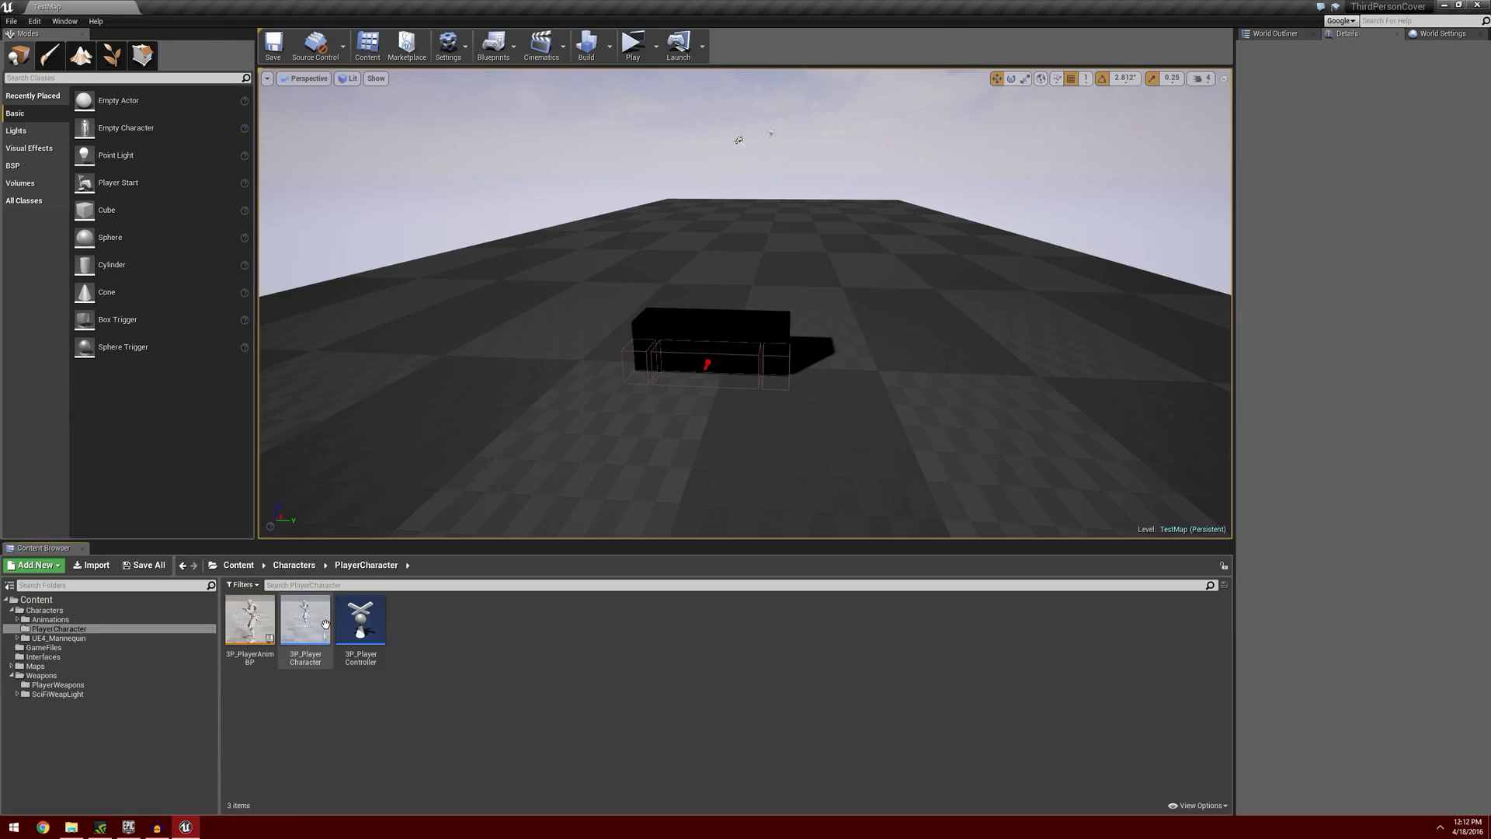
pyautogui.doubleClick(249, 617)
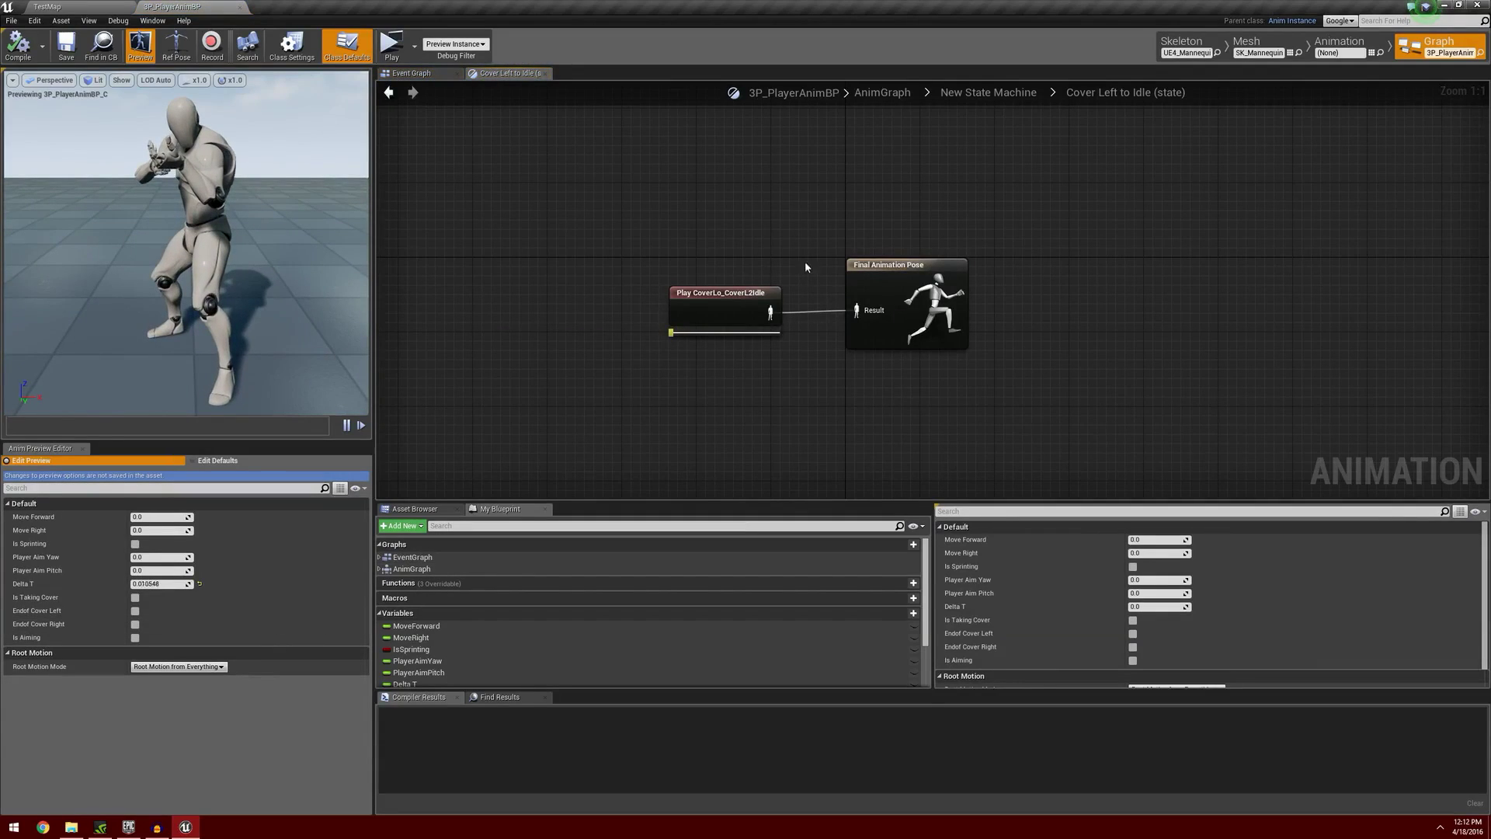
pyautogui.click(389, 93)
pyautogui.moveTo(898, 296); pyautogui.dragTo(881, 354, button='right')
pyautogui.moveTo(967, 335)
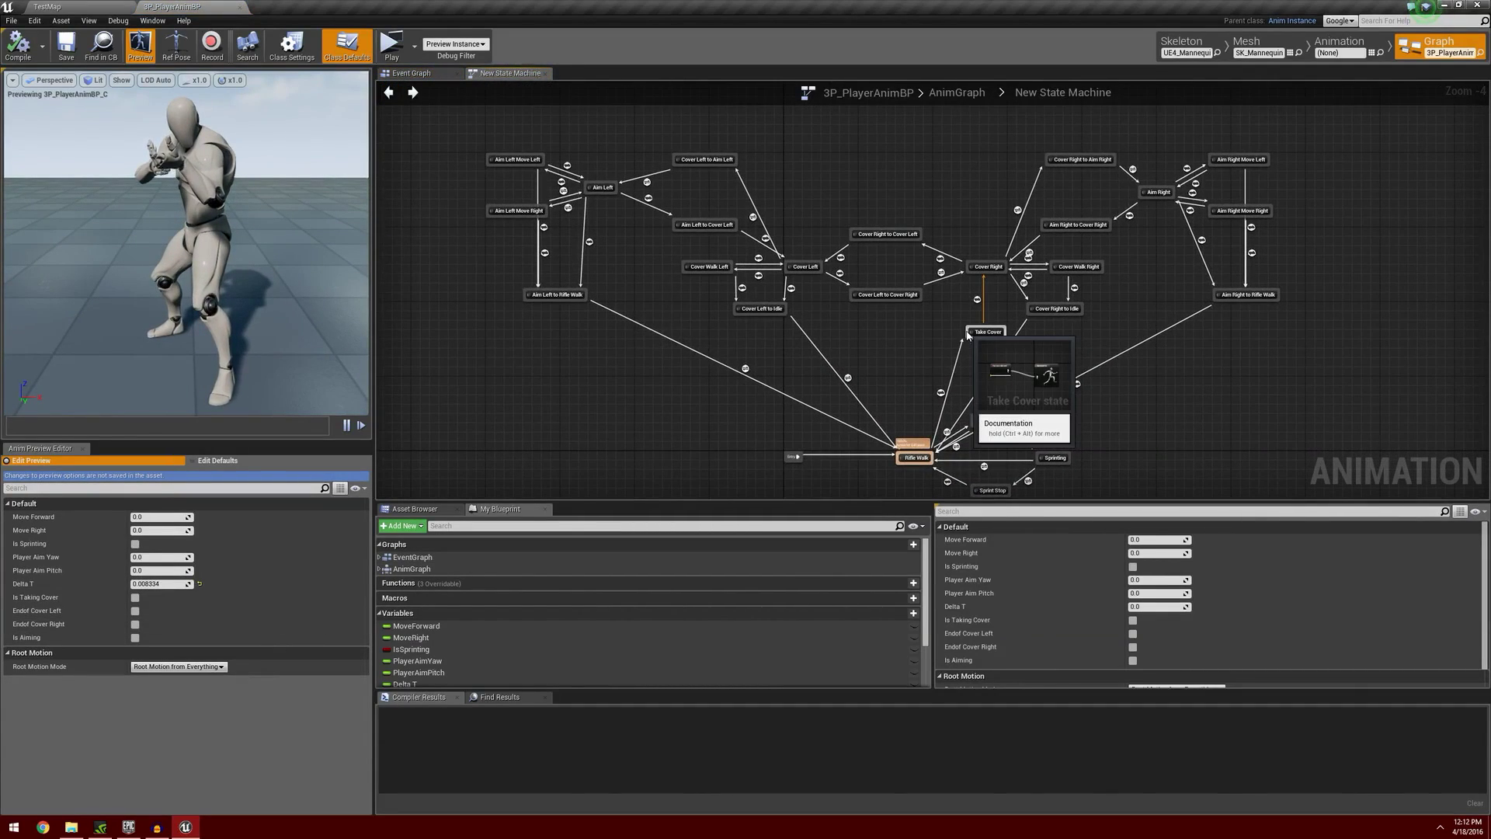
pyautogui.click(1188, 47)
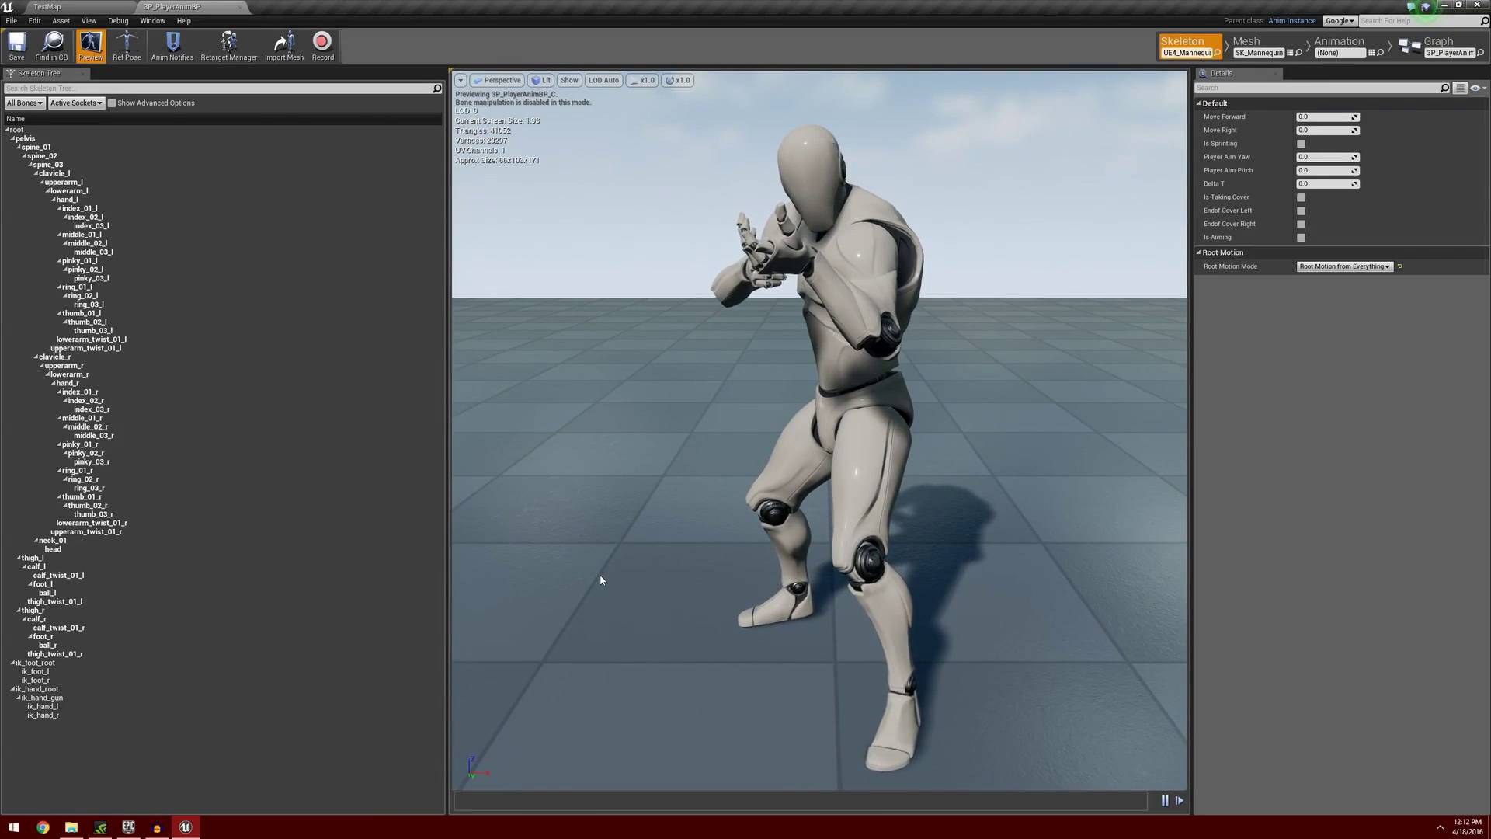
pyautogui.moveTo(648, 541); pyautogui.dragTo(878, 512, button='right')
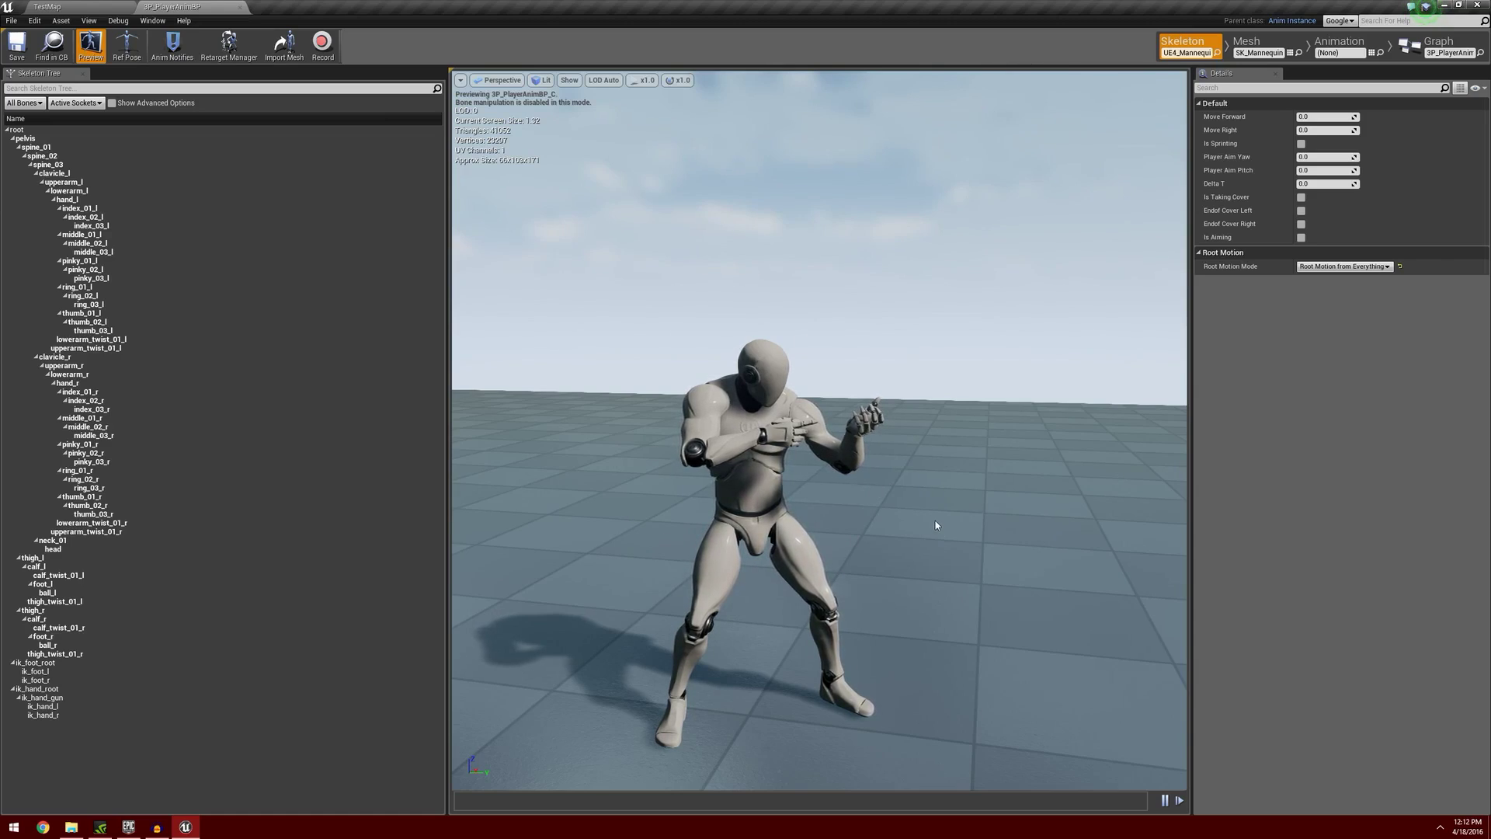
# Inspect the ik_hand bones, then add a socket named WeaponSocket to the hand_r bone.
pyautogui.click(174, 672)
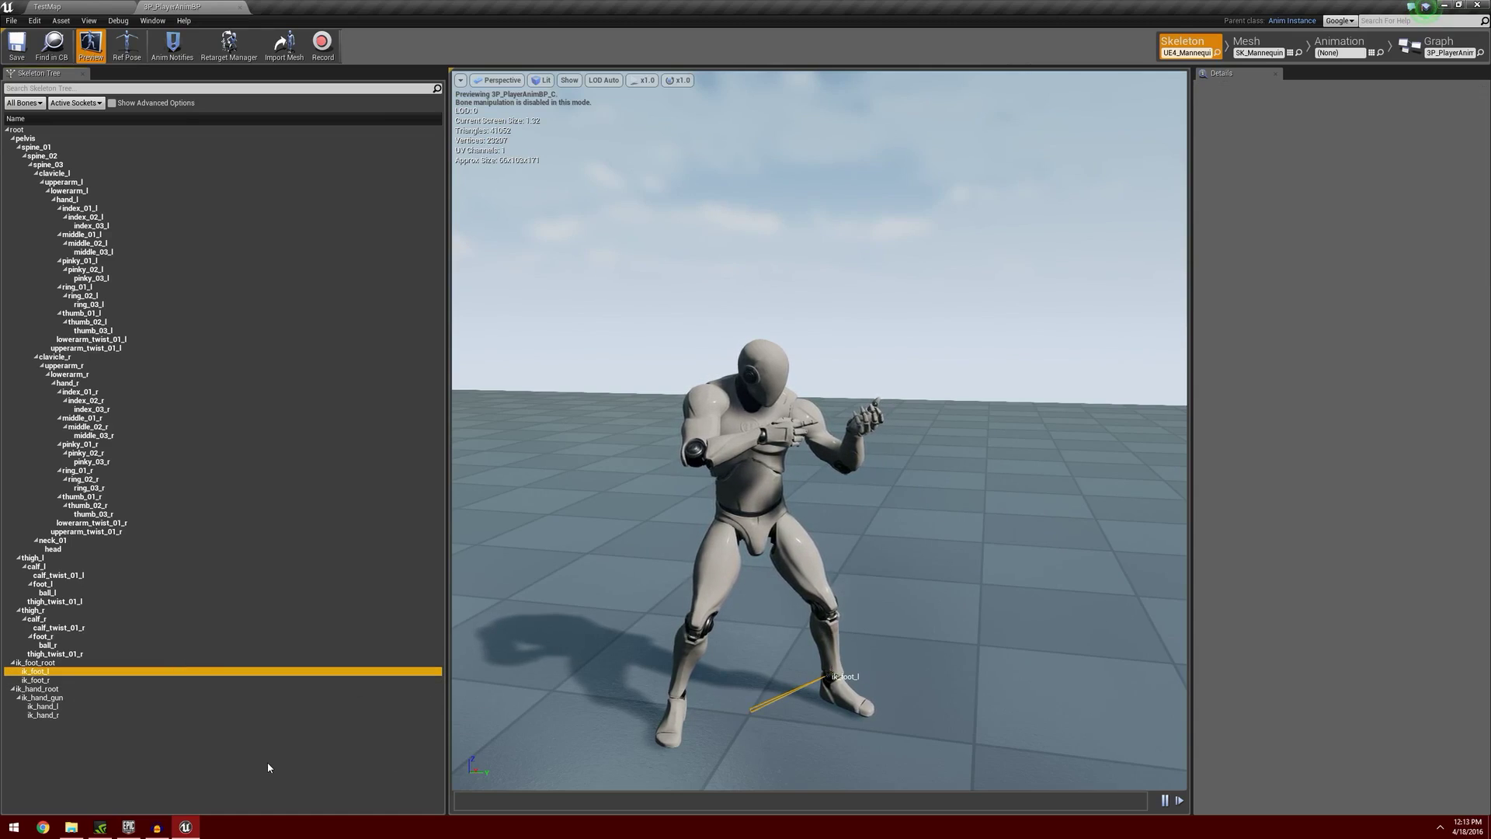
pyautogui.click(101, 706)
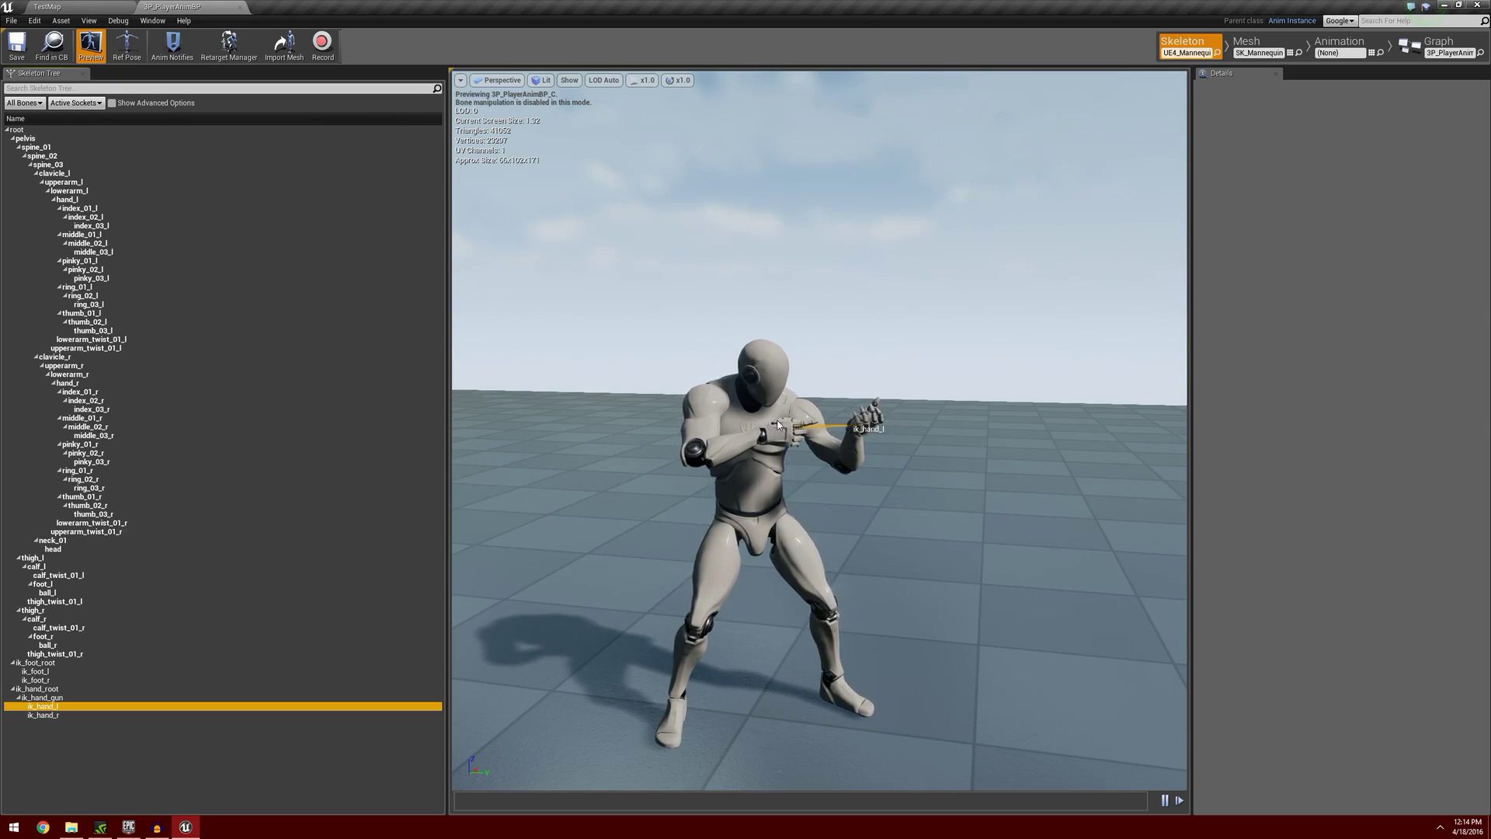
pyautogui.click(78, 716)
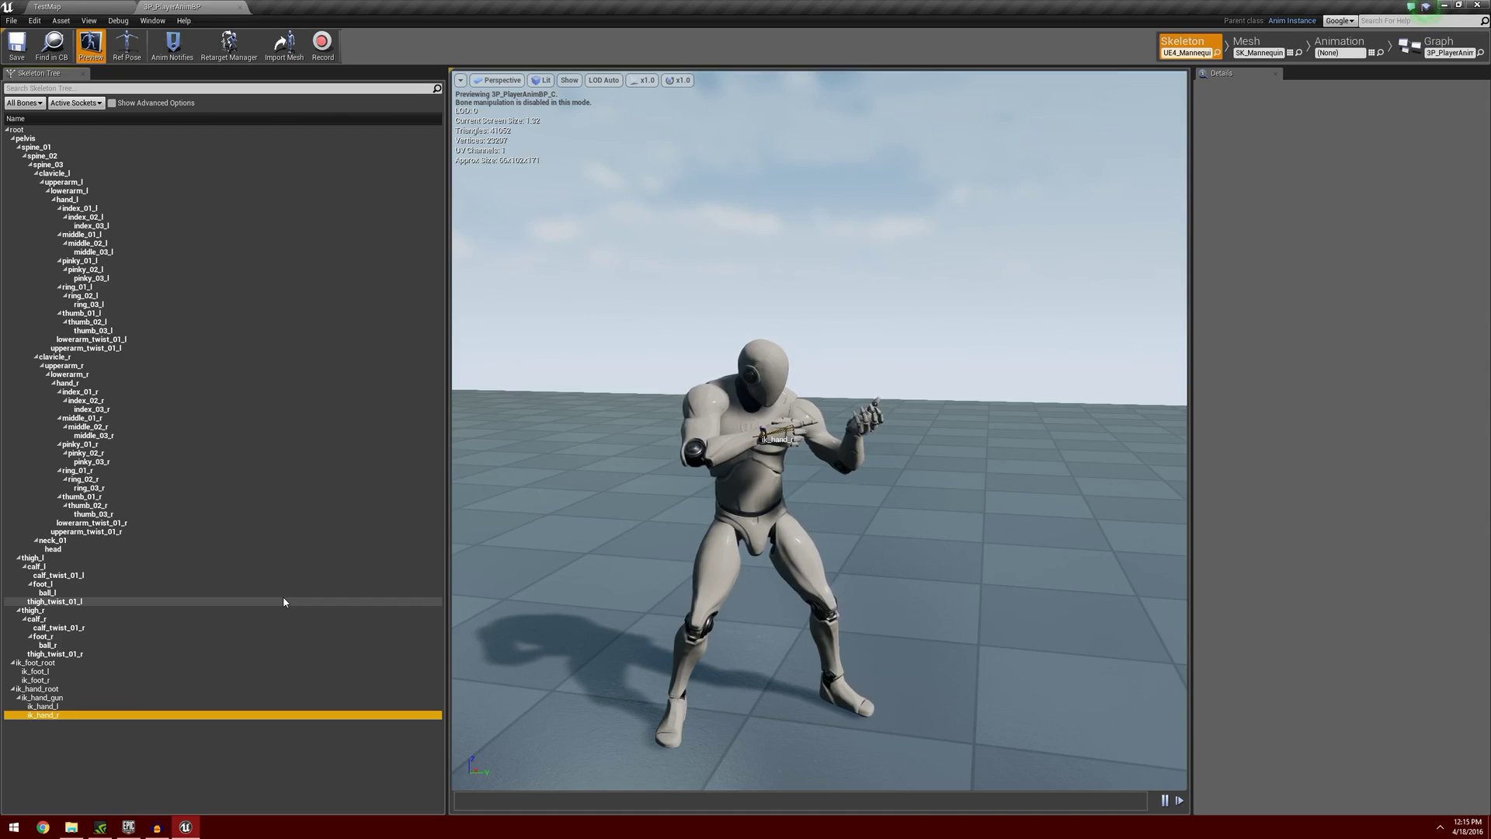
pyautogui.click(87, 384)
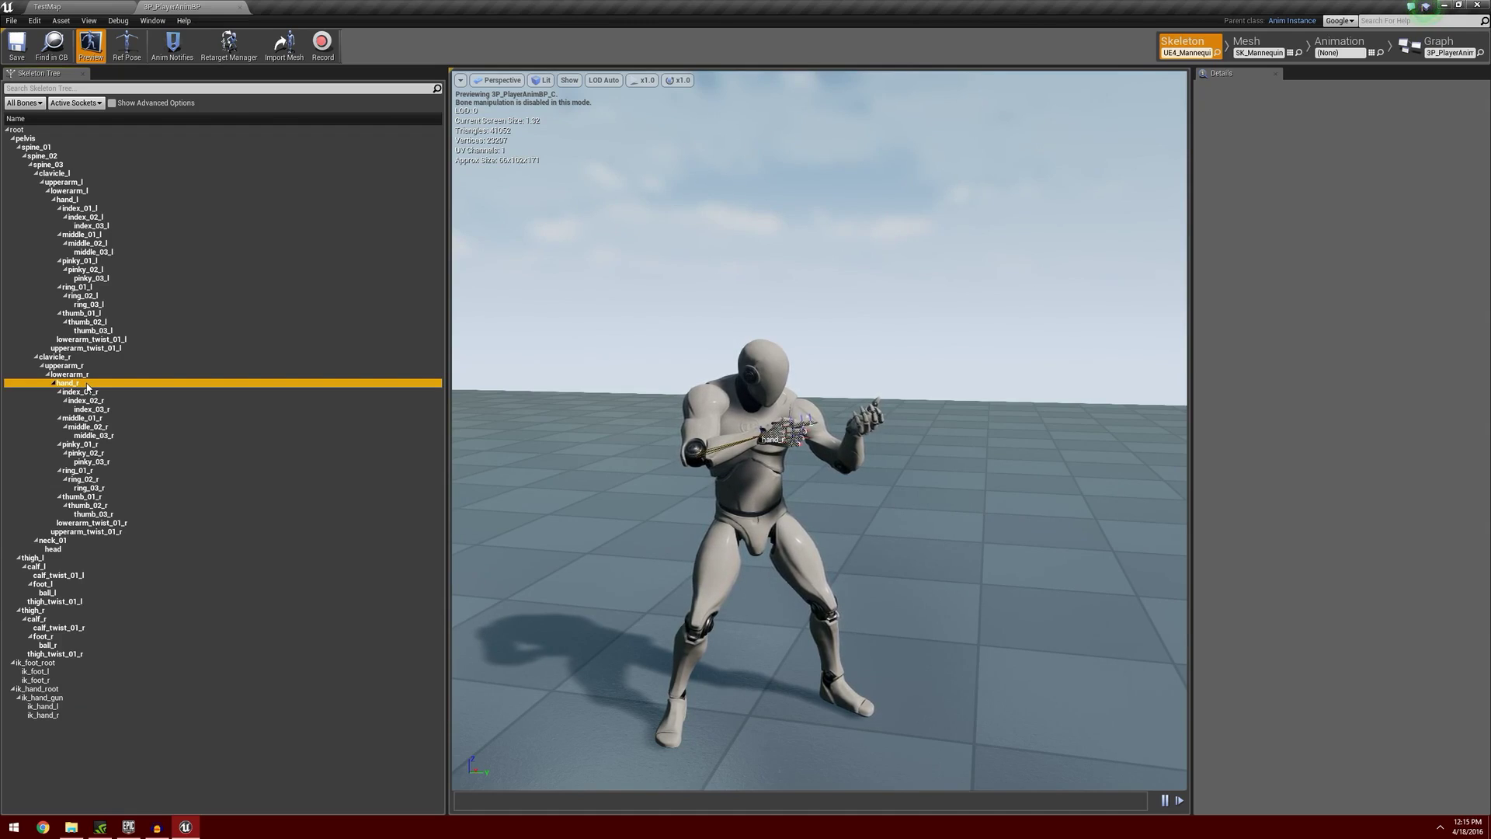
pyautogui.rightClick(104, 385)
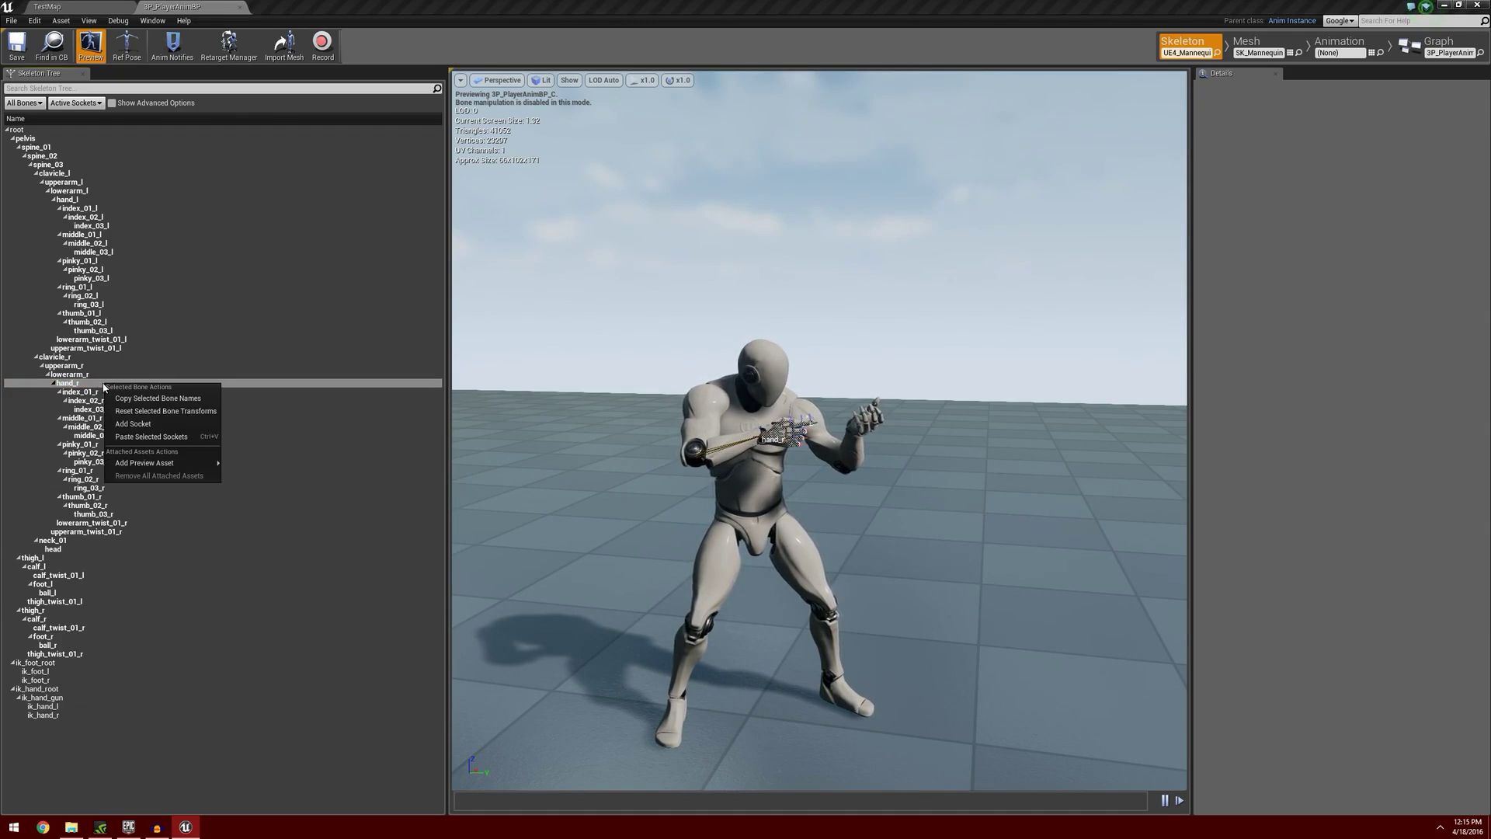
pyautogui.click(143, 424)
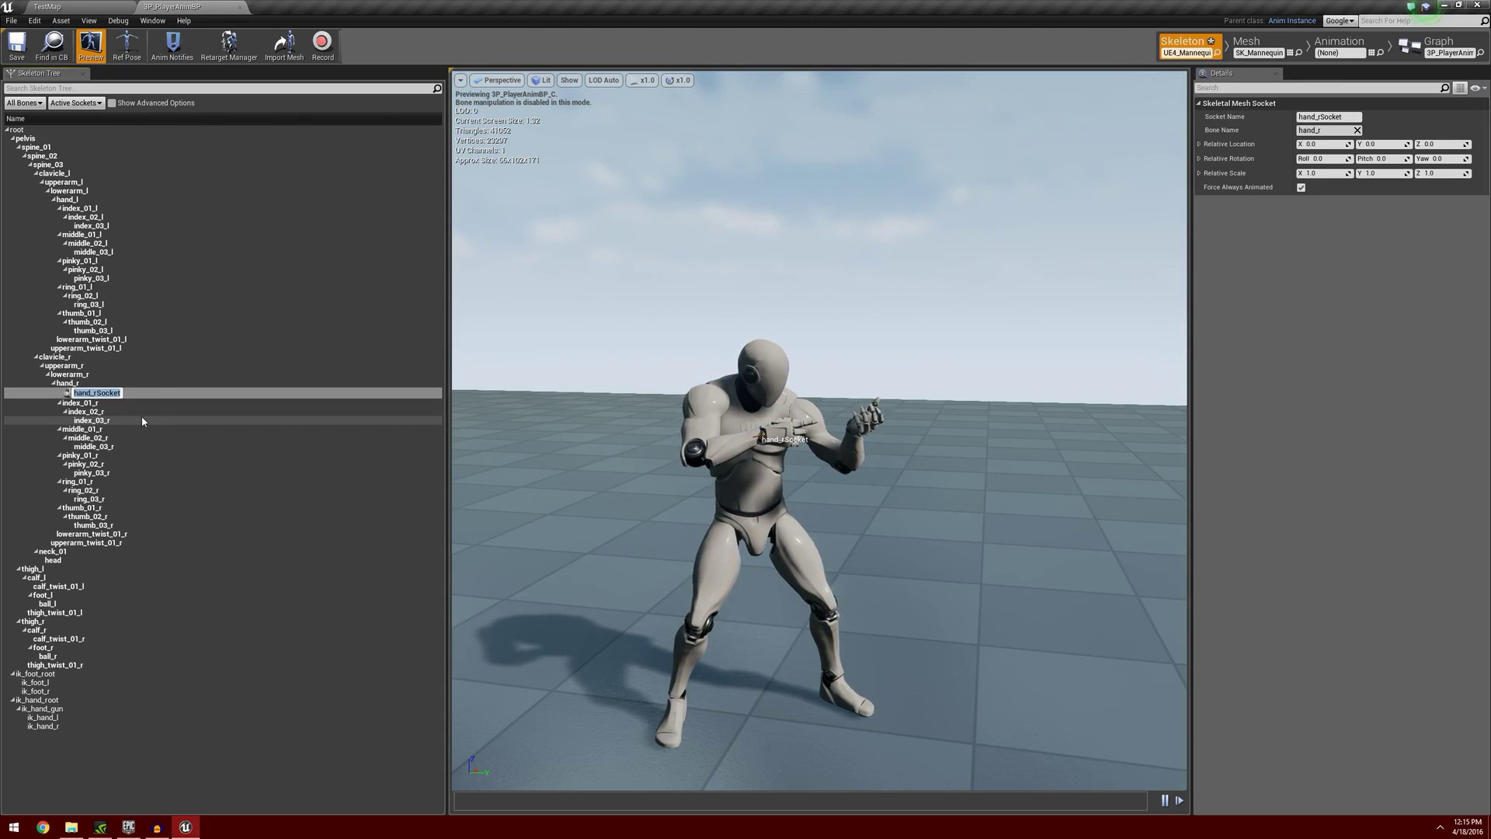
pyautogui.write('WeaponSock')
pyautogui.press('Return')
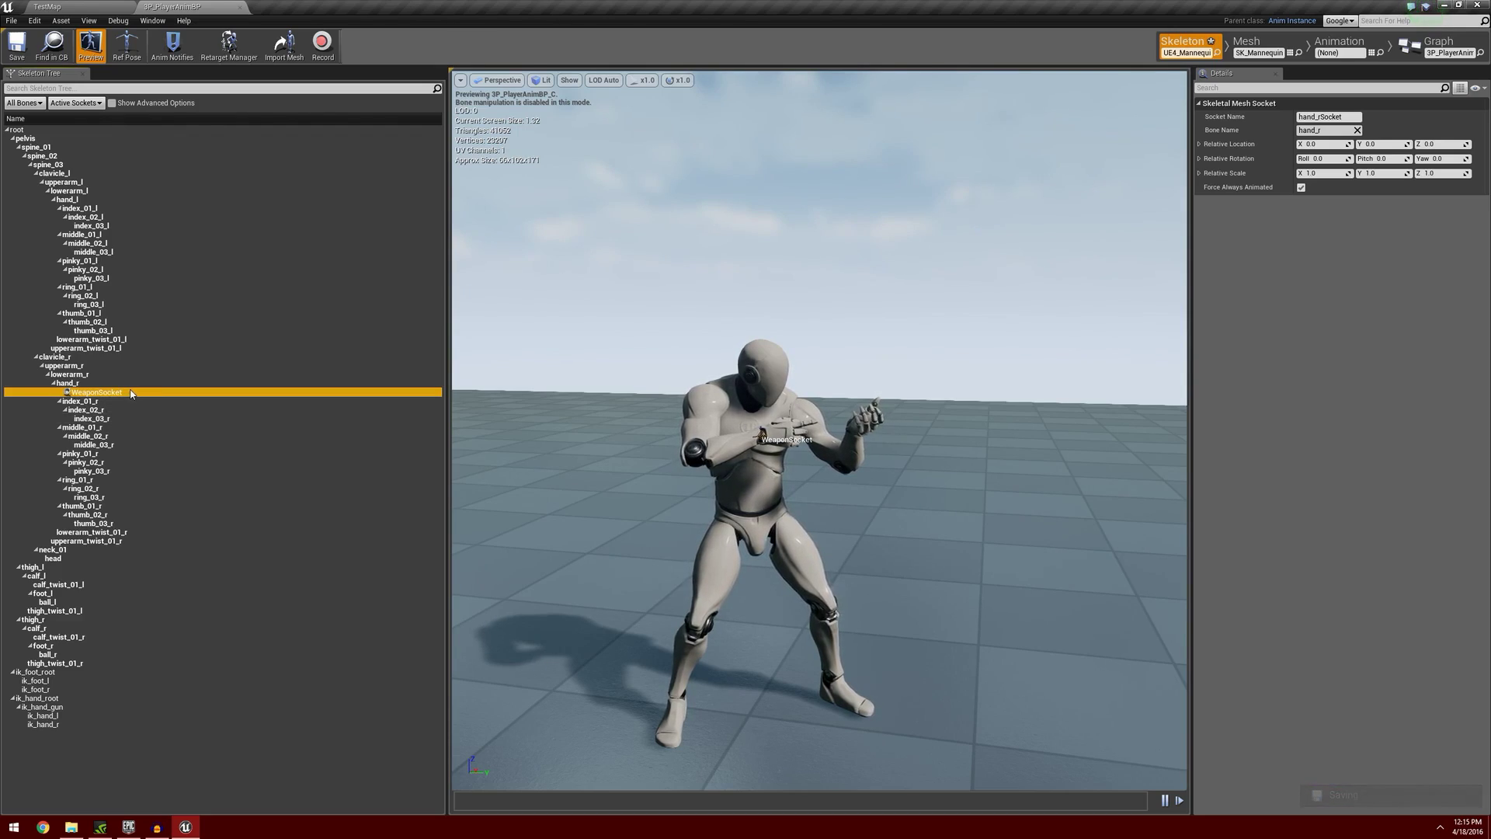
# Attach the White_AssaultRifle skeletal mesh to WeaponSocket as a preview asset.
pyautogui.rightClick(124, 396)
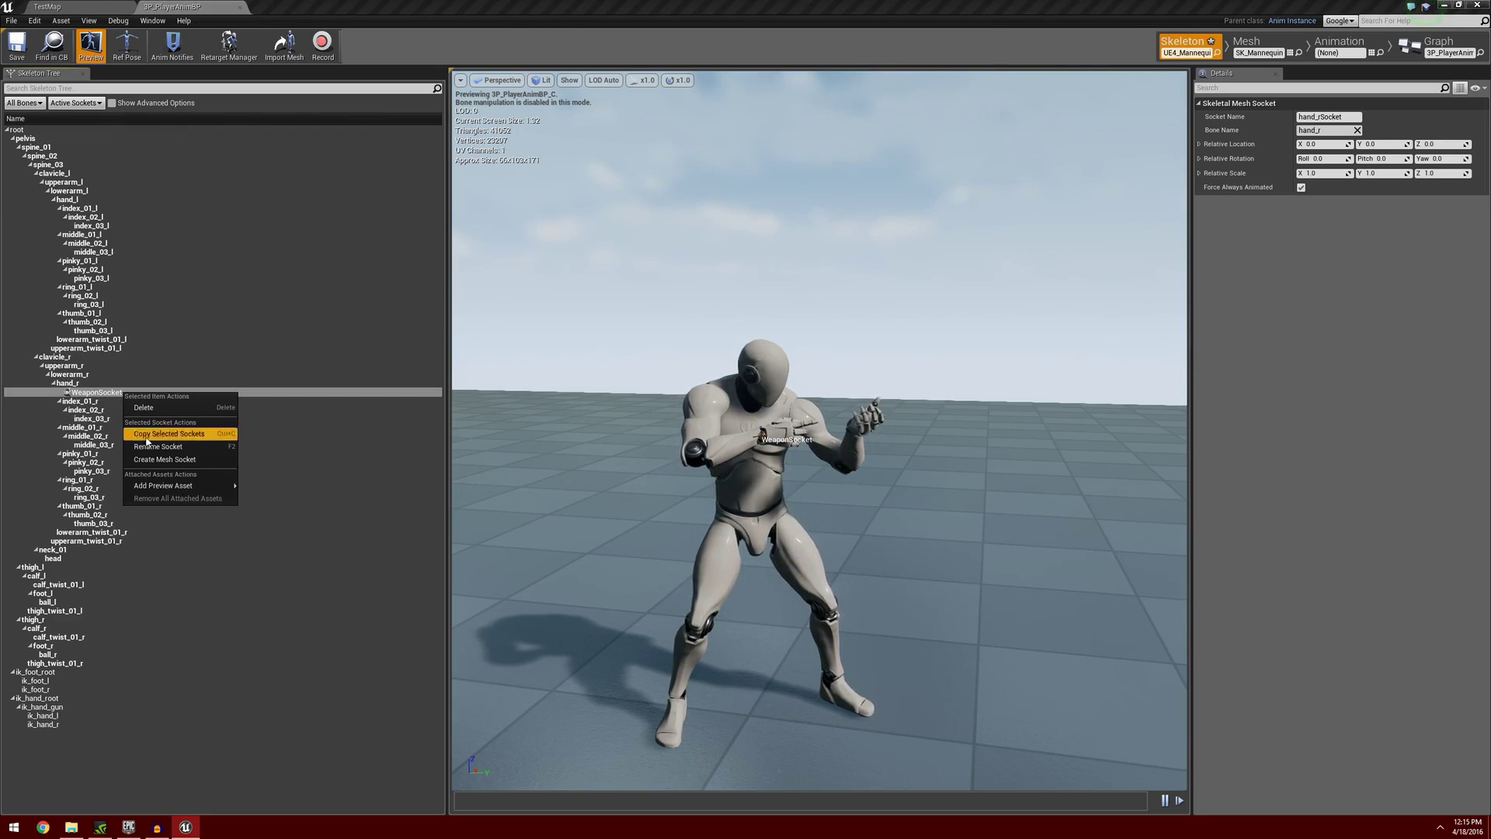
pyautogui.moveTo(187, 487)
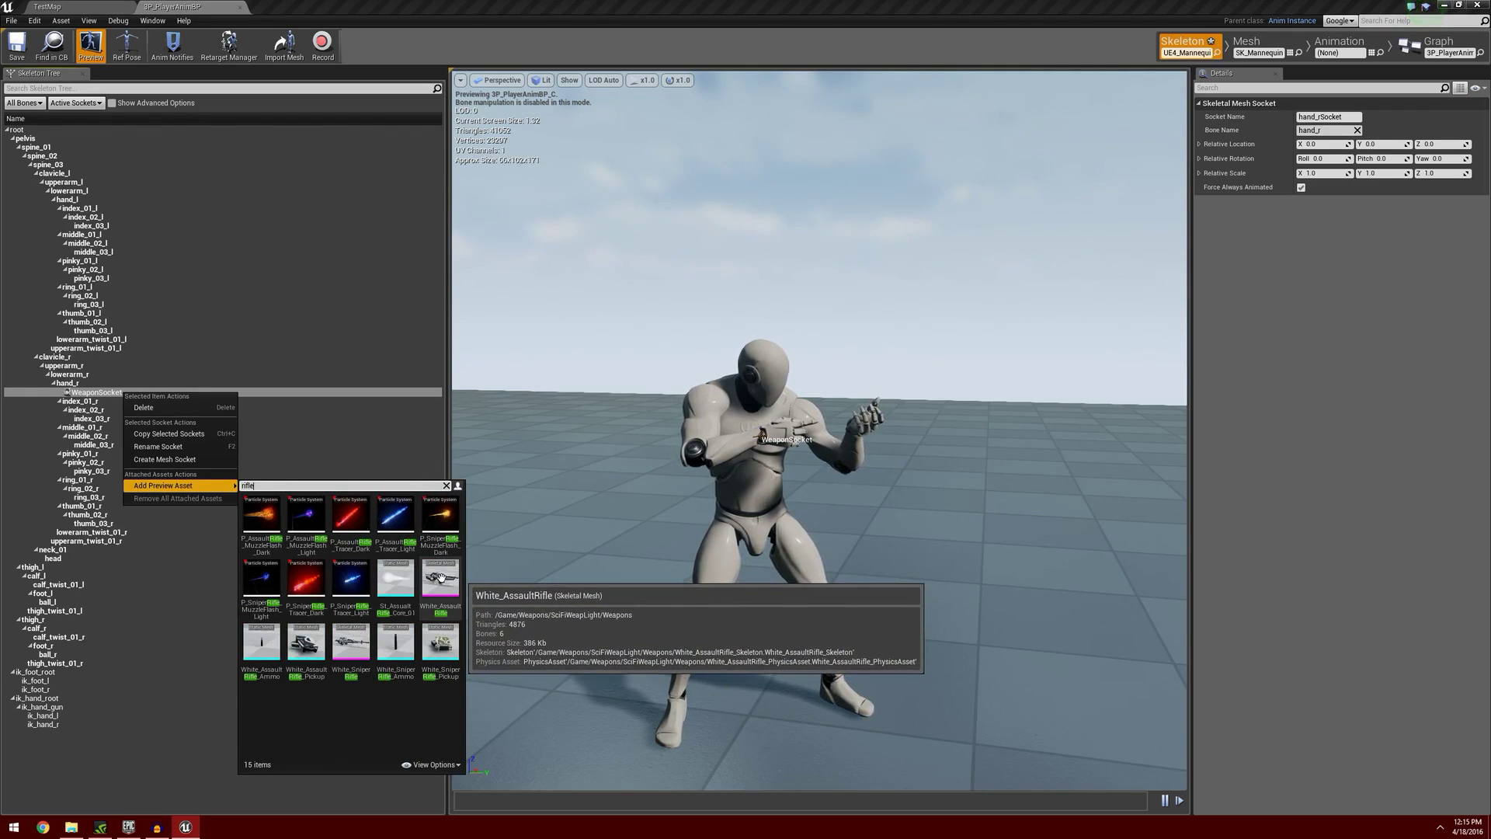
pyautogui.click(449, 578)
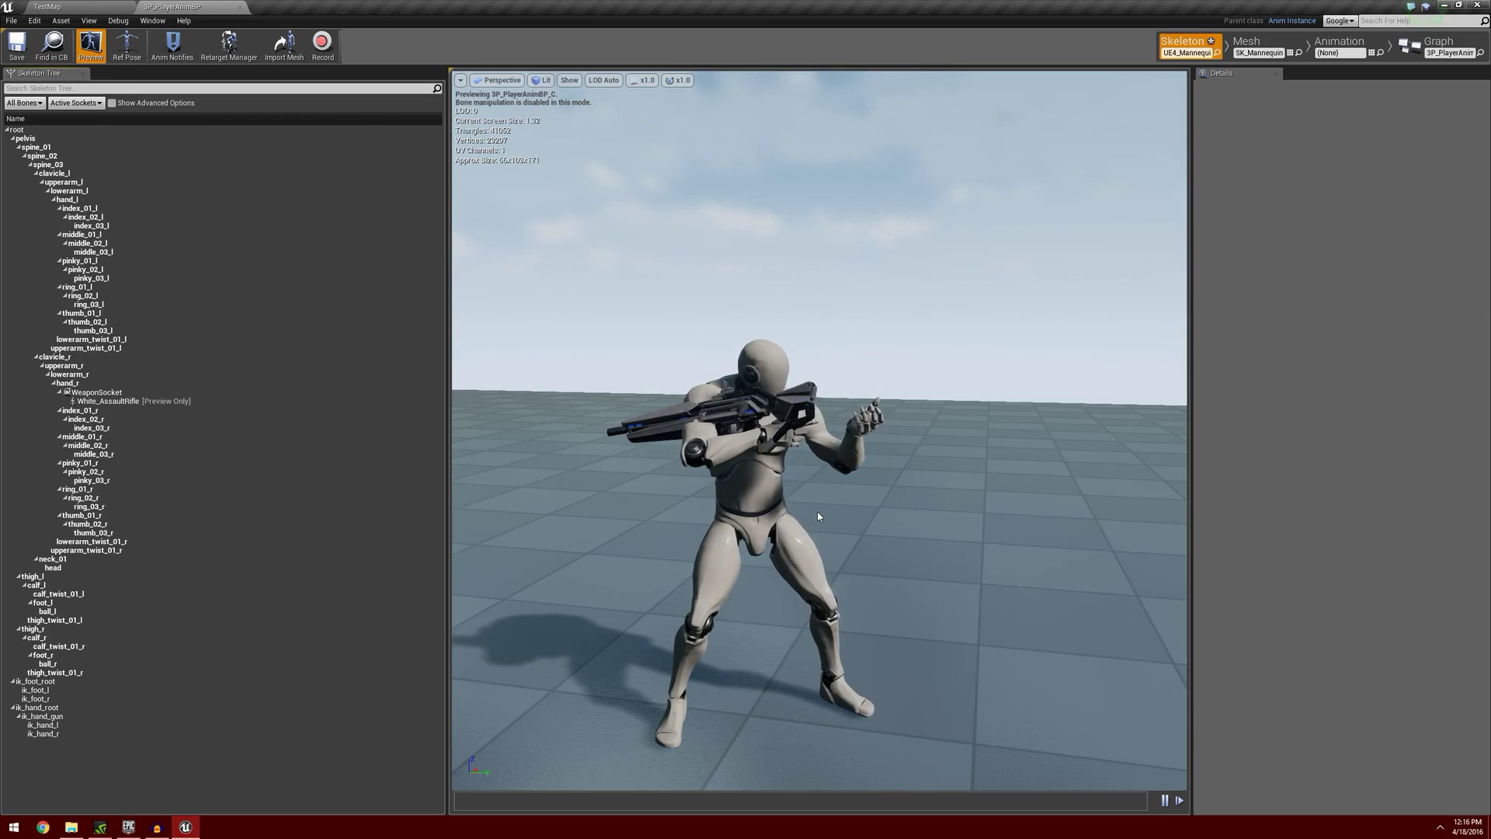
# Apply the Aim_CC animation to the preview mannequin and view its aiming pose with the rifle.
pyautogui.click(1339, 43)
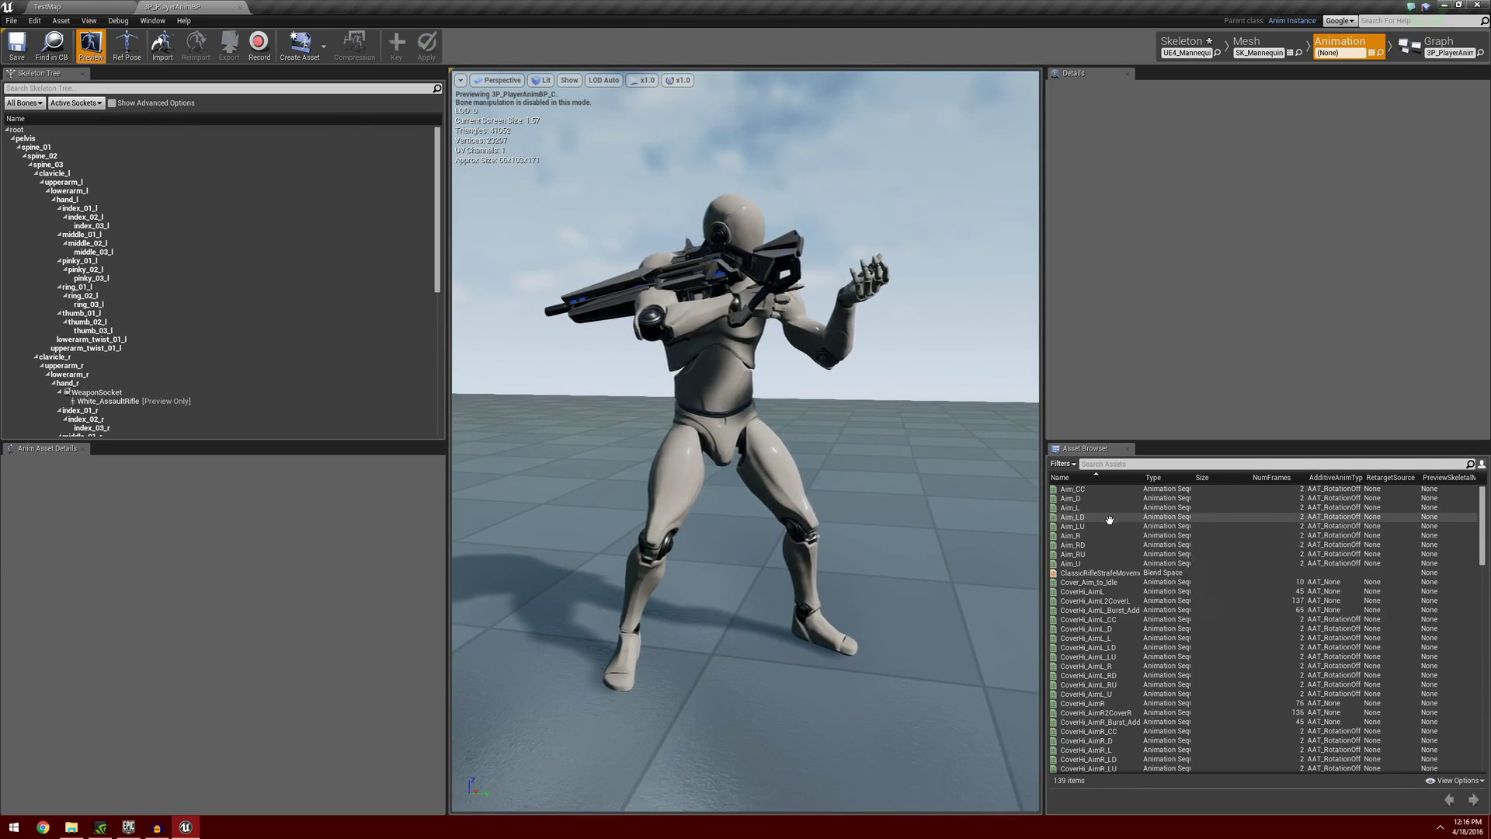
pyautogui.click(1102, 489)
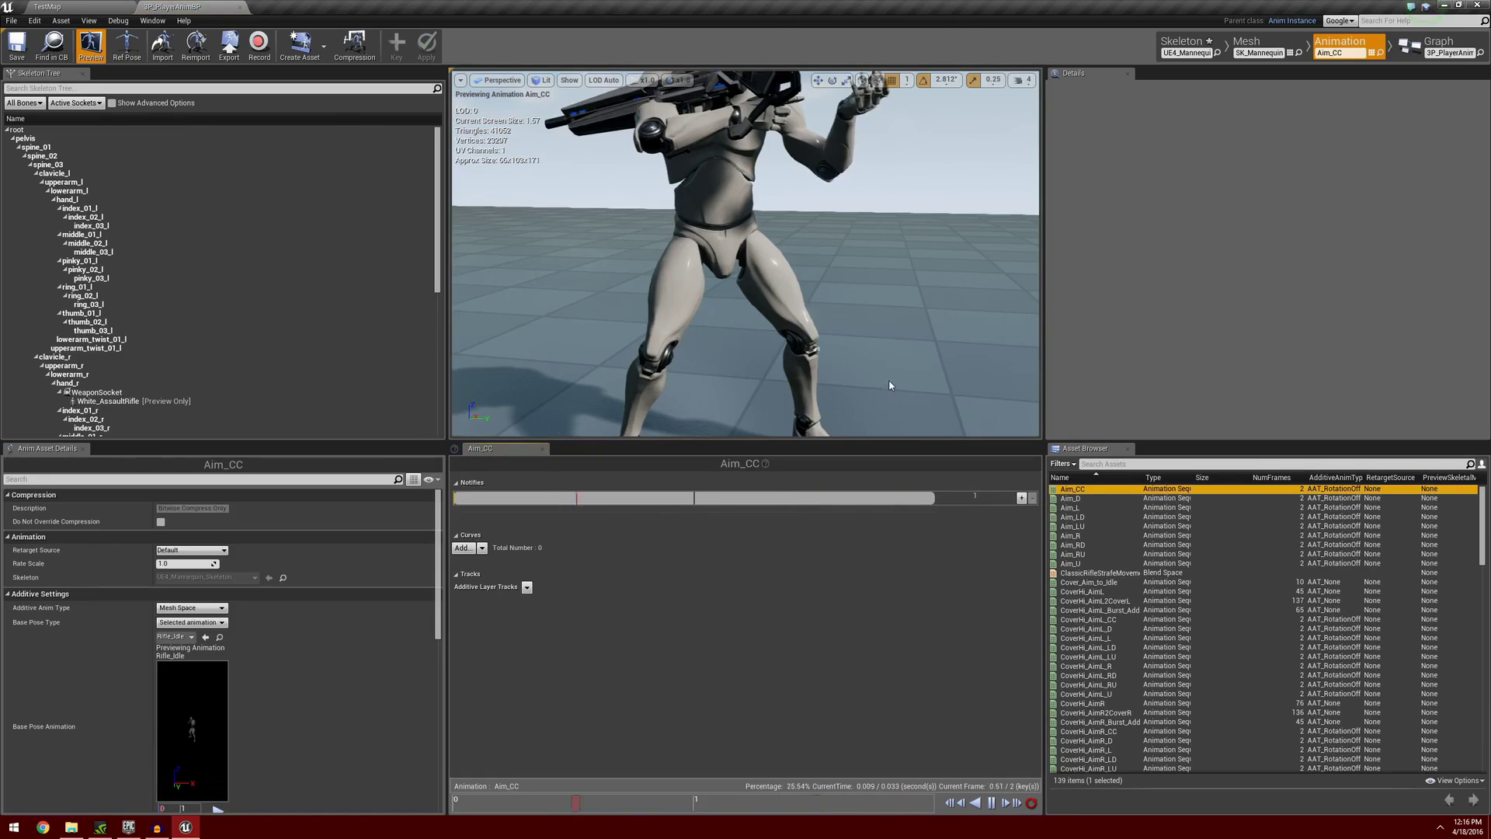
pyautogui.moveTo(892, 373)
pyautogui.mouseDown(button='right')
pyautogui.moveTo(892, 264)
pyautogui.moveTo(892, 373)
pyautogui.mouseUp(button='right')
pyautogui.press('w')
pyautogui.press('s')
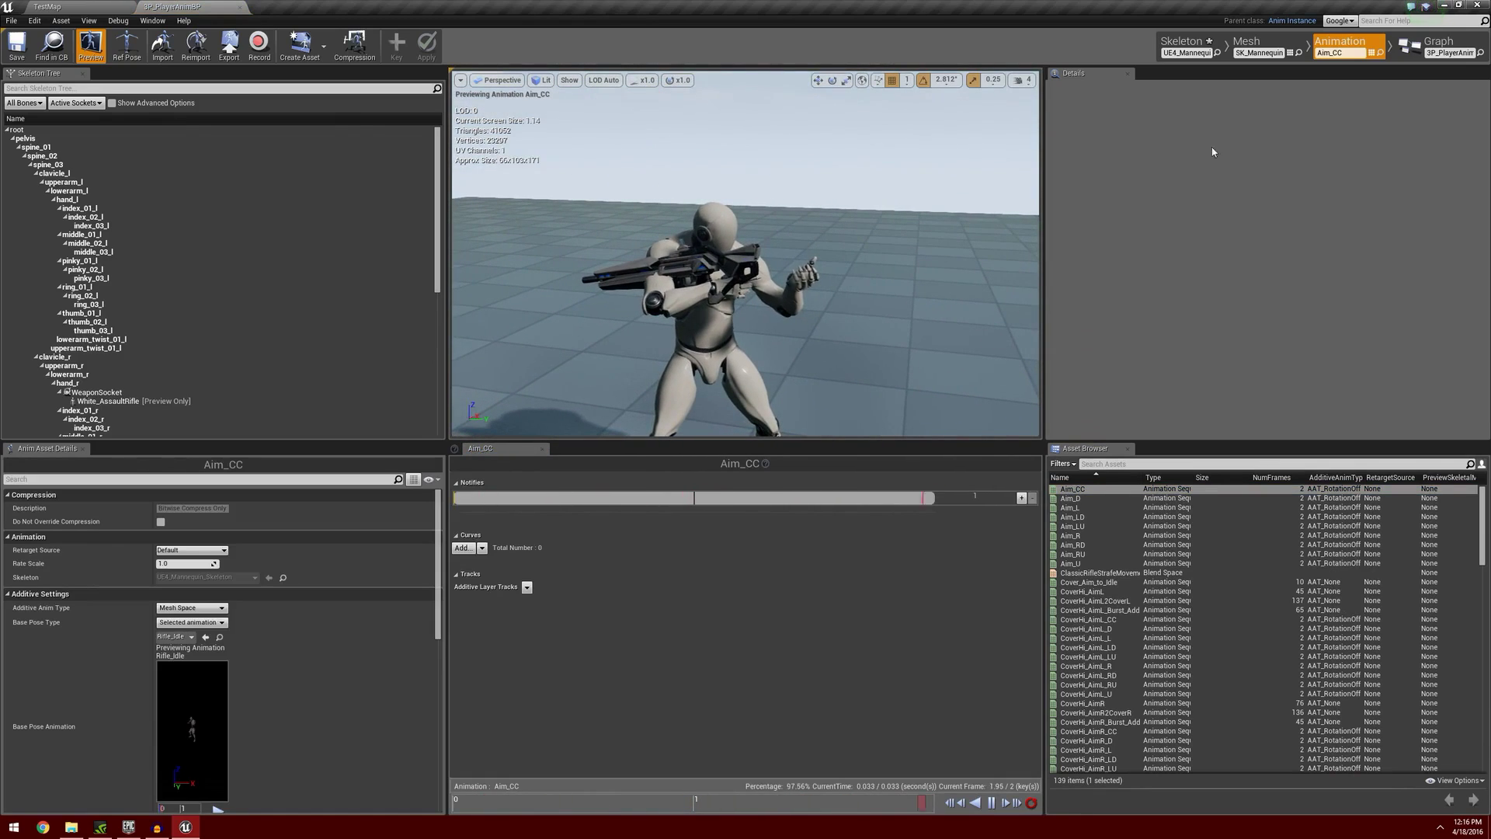
# Rotate WeaponSocket to about roll 14, pitch -9 and yaw 170 so the rifle points forward over the mannequin's left hand.
pyautogui.click(1183, 42)
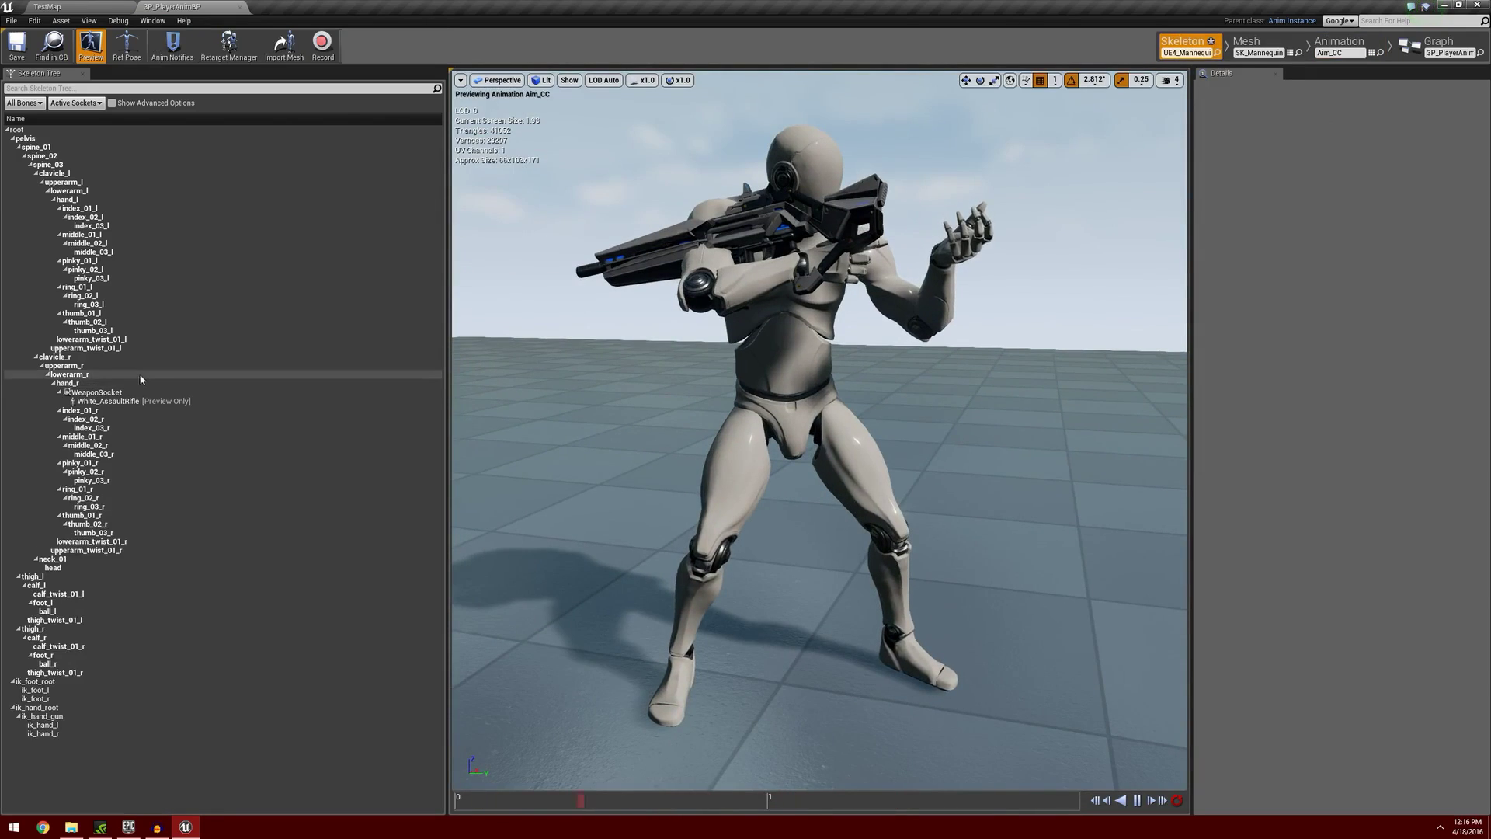
pyautogui.click(140, 392)
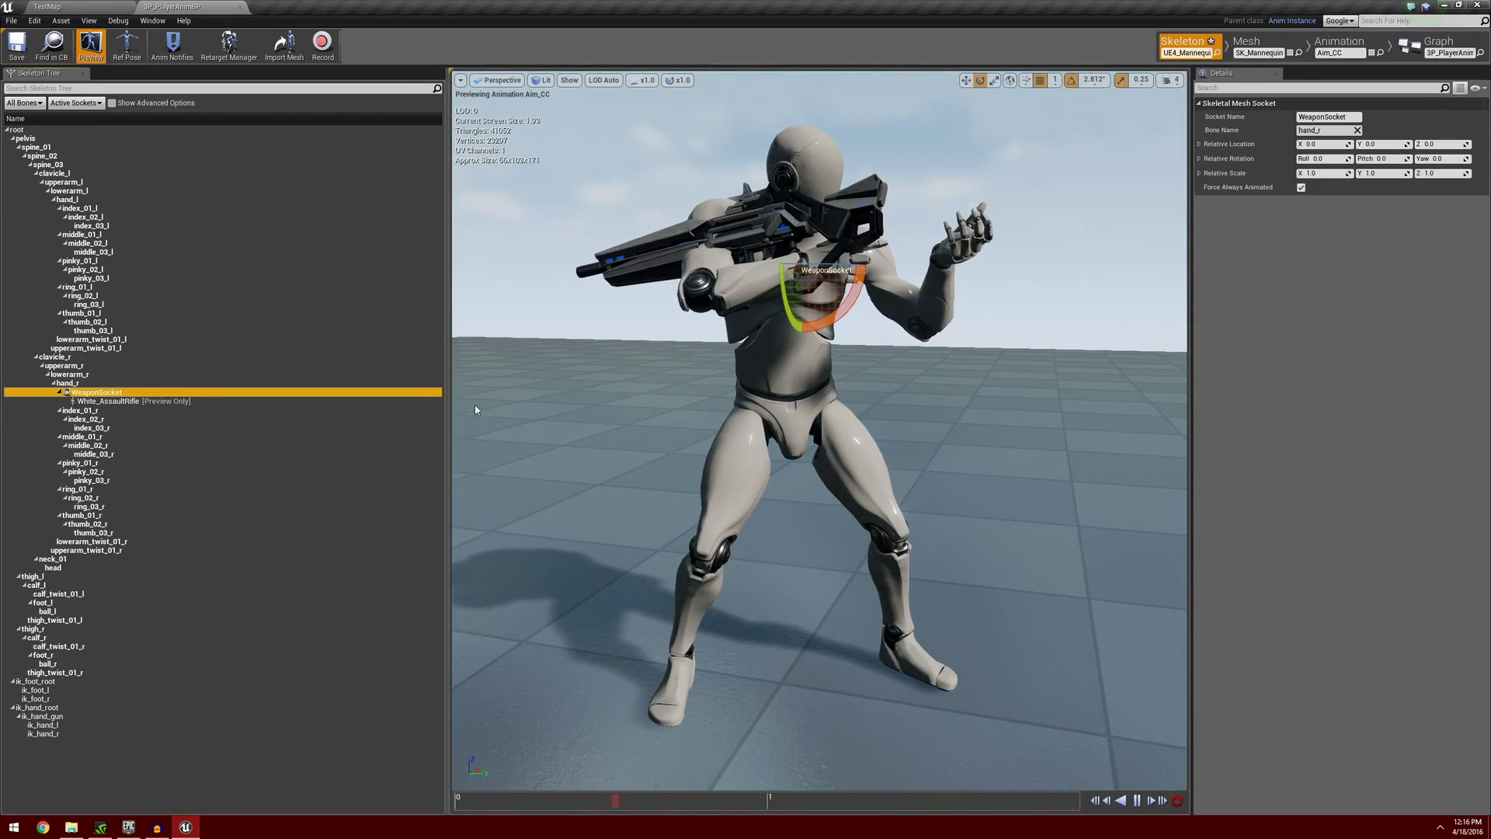
pyautogui.moveTo(776, 459); pyautogui.dragTo(851, 523, button='right')
pyautogui.press('w')
pyautogui.press('s')
pyautogui.press('w')
pyautogui.press('s')
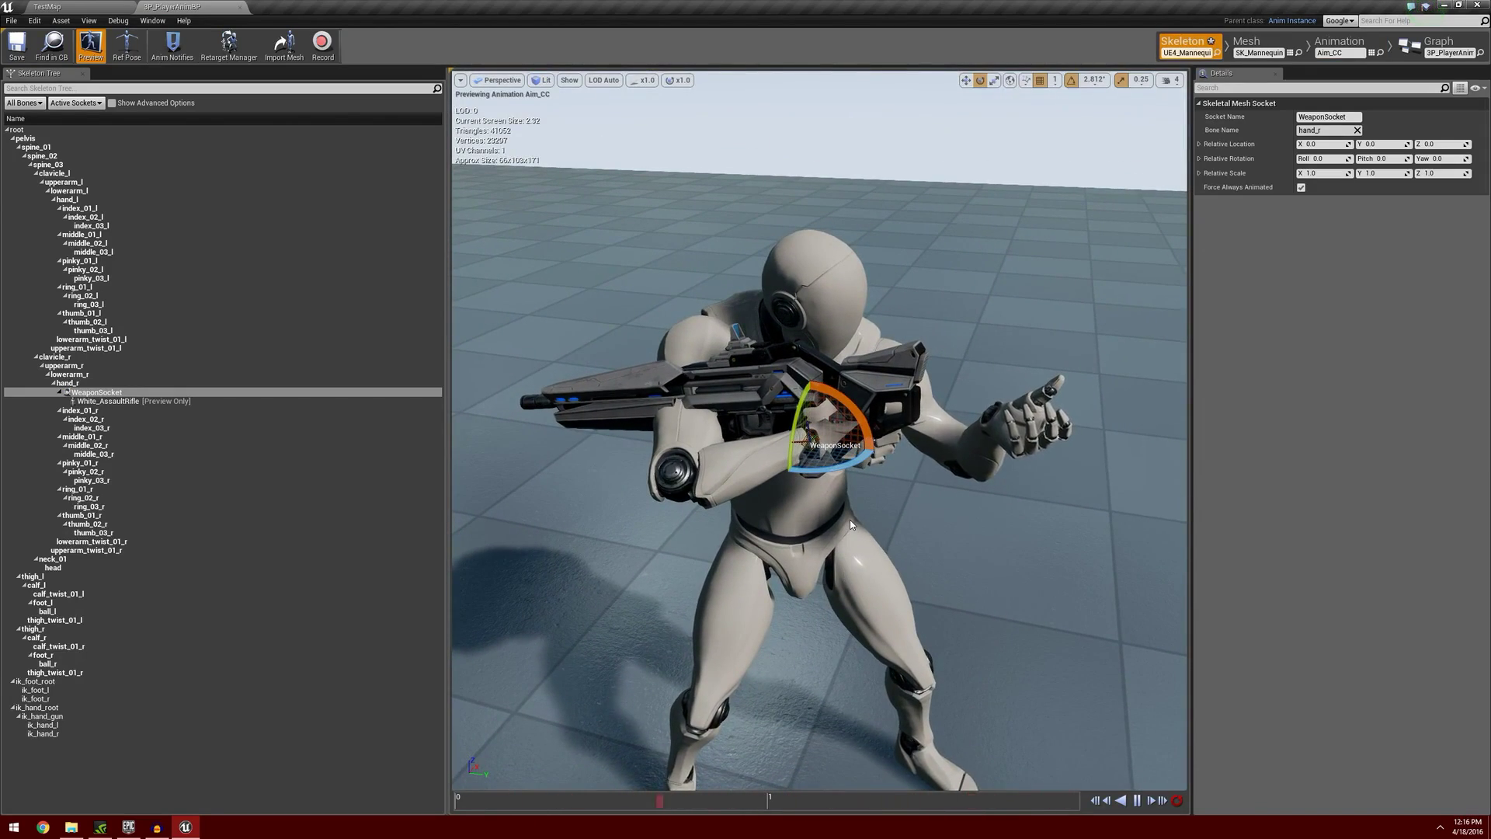
pyautogui.moveTo(846, 463); pyautogui.dragTo(975, 463)
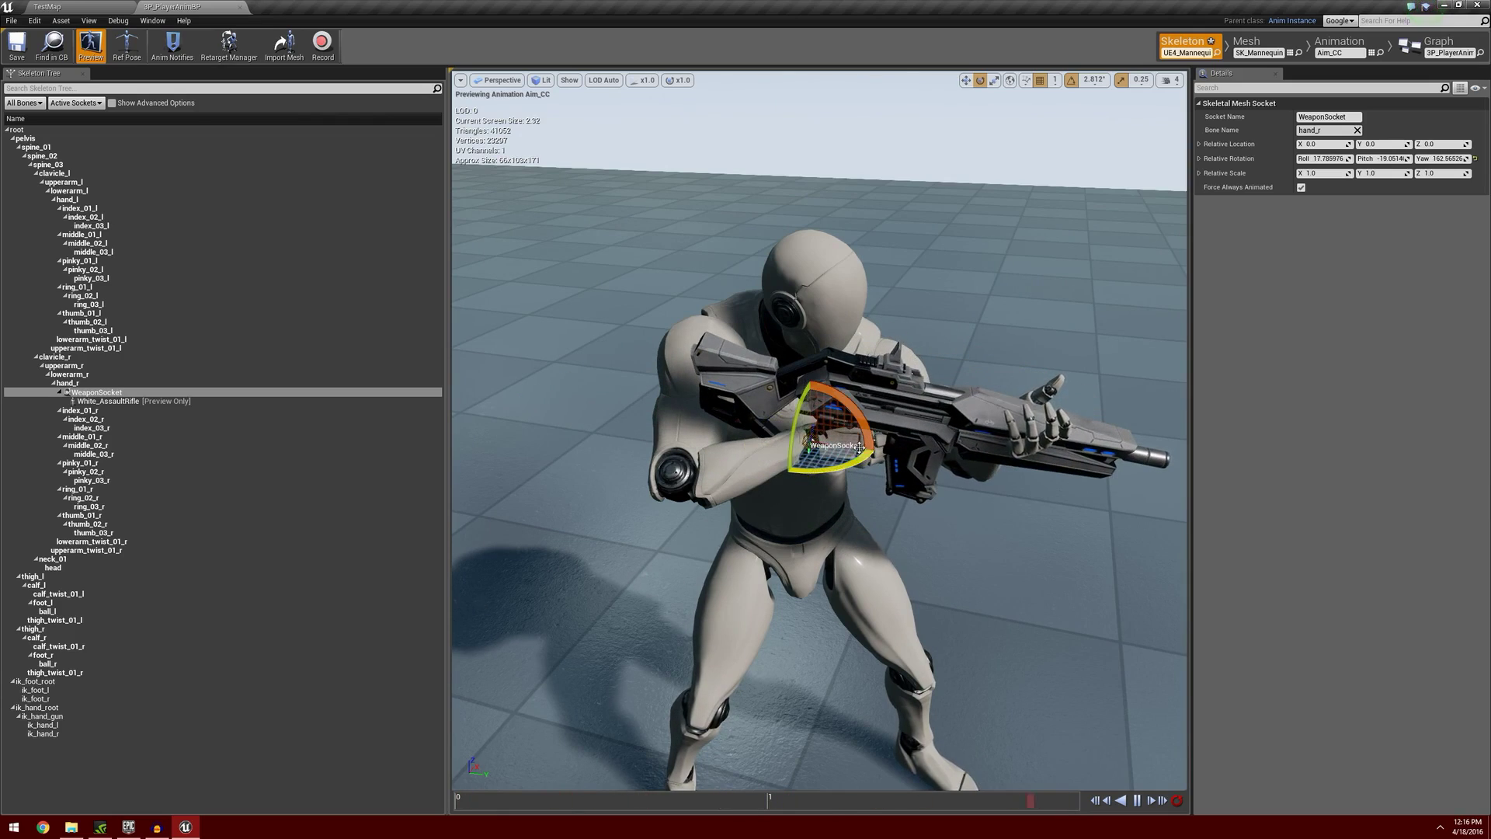
pyautogui.moveTo(865, 418); pyautogui.dragTo(861, 408)
pyautogui.moveTo(855, 461); pyautogui.dragTo(860, 462)
# Move WeaponSocket from the wrist into the right palm, to about Y 4.2 and Z -0.7, bringing the rifle grip to the fingers.
pyautogui.scroll(8, 949, 557)
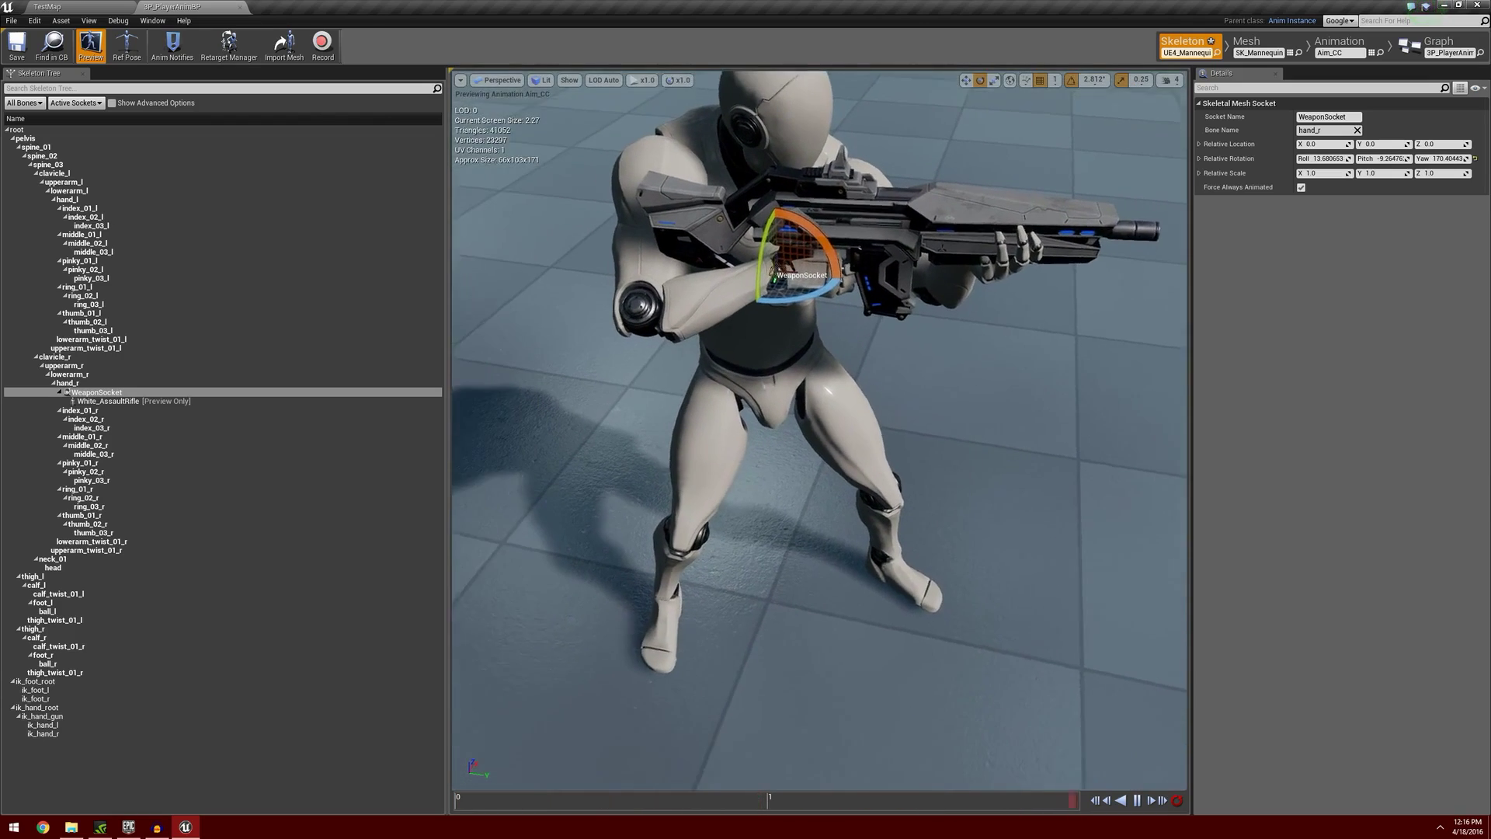
pyautogui.press('w')
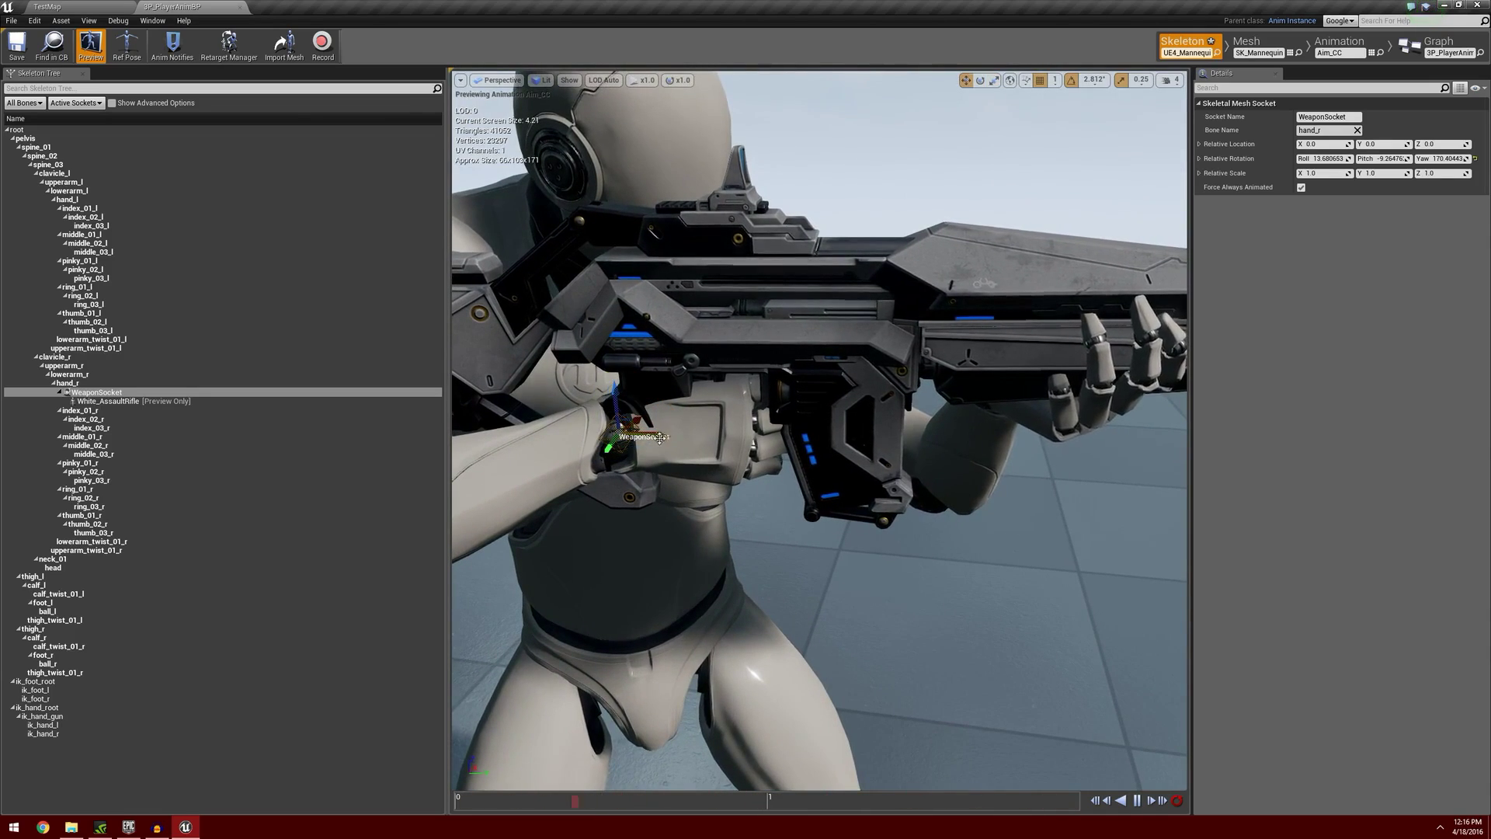
pyautogui.moveTo(639, 422); pyautogui.dragTo(766, 429)
pyautogui.moveTo(722, 383); pyautogui.dragTo(722, 380)
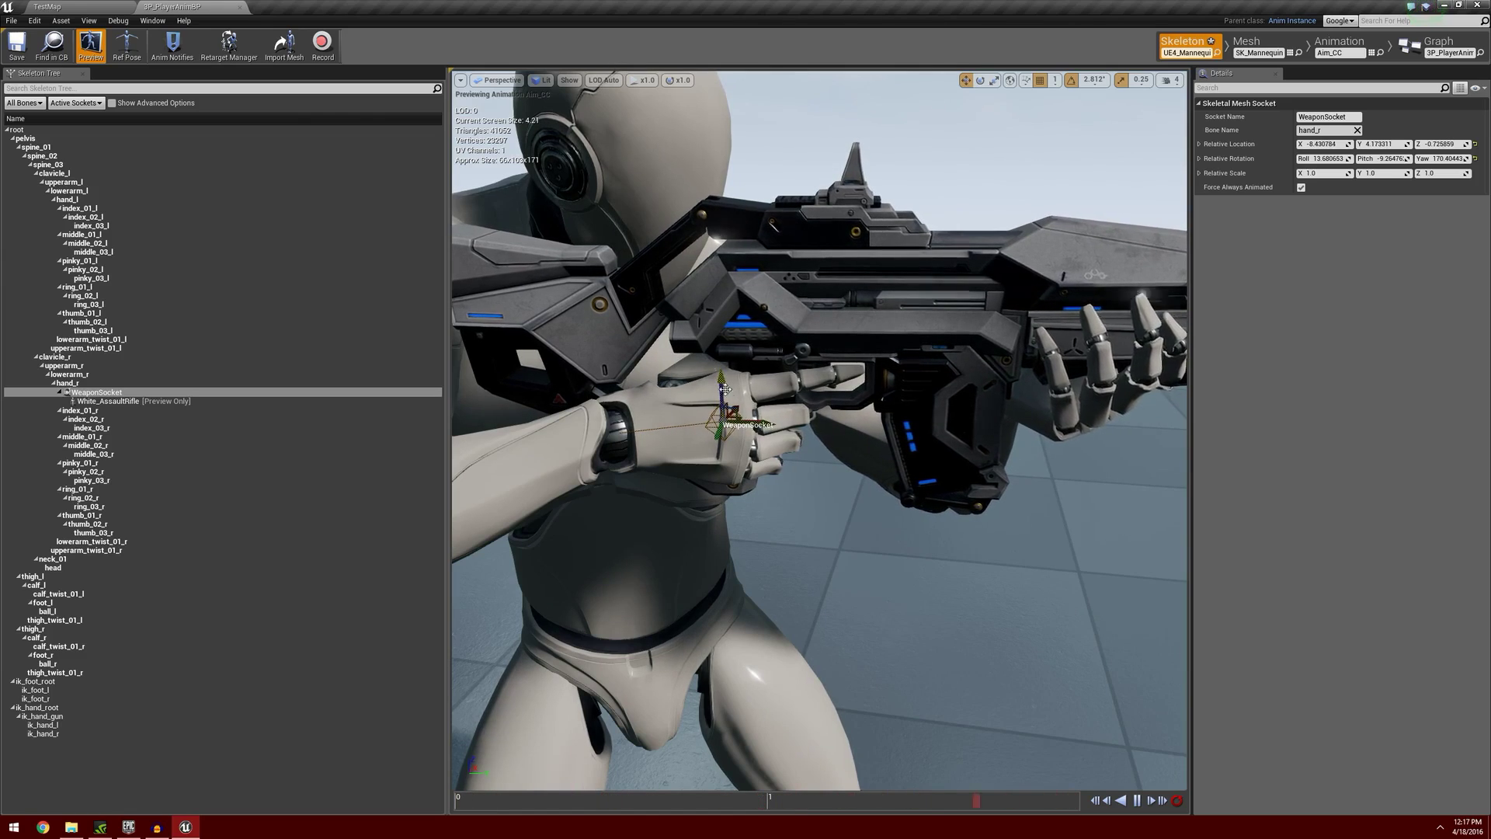
# Fine-tune WeaponSocket's rotation to about roll 12, pitch -5 and yaw 177, checking the rifle's alignment with both hands from several angles.
pyautogui.press('d')
pyautogui.moveTo(794, 513); pyautogui.dragTo(593, 489, button='right')
pyautogui.press('a')
pyautogui.press('d')
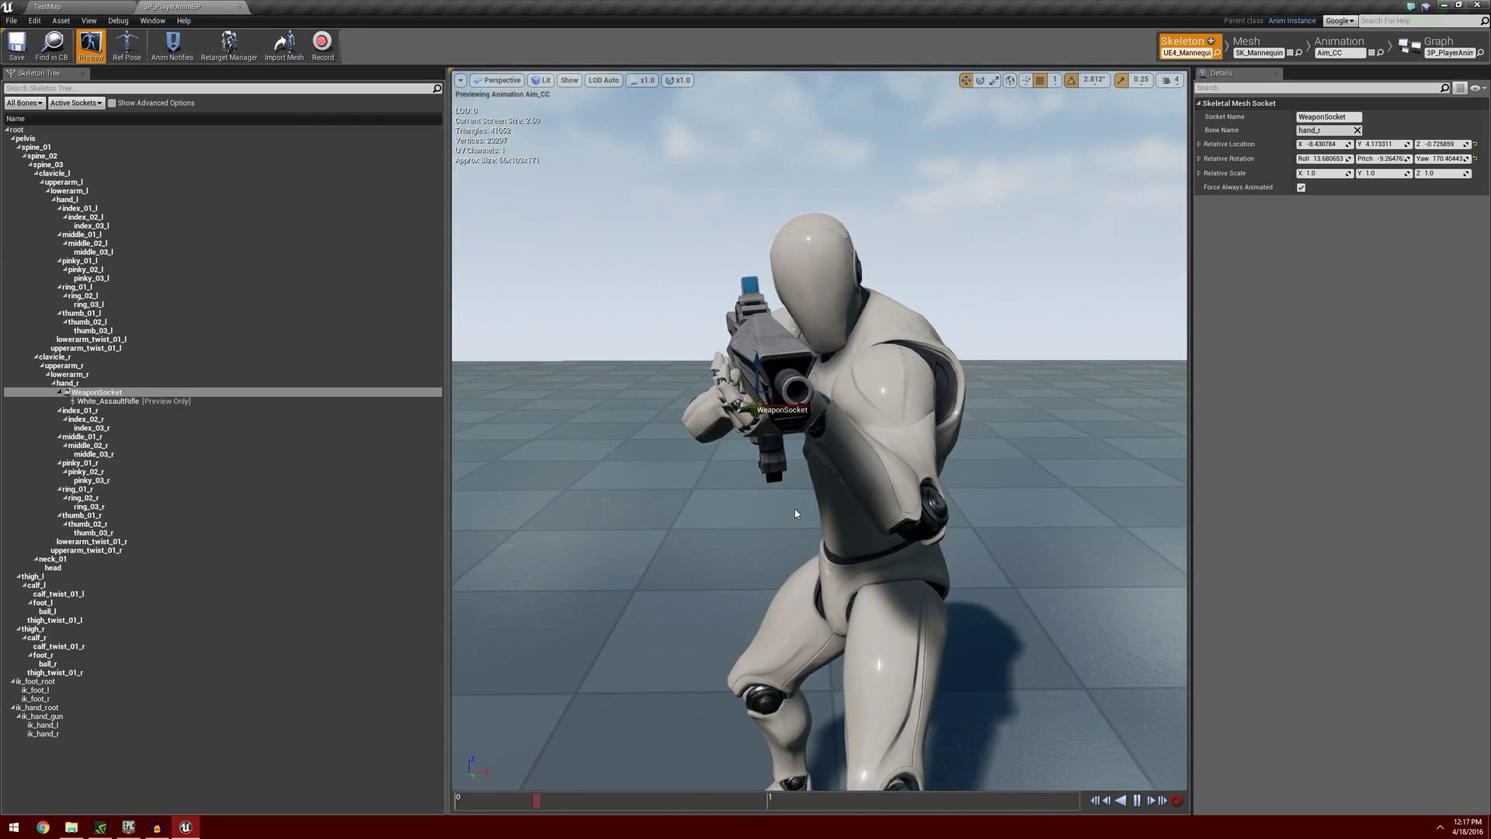
pyautogui.moveTo(776, 521); pyautogui.dragTo(686, 537, button='right')
pyautogui.press('d')
pyautogui.press('a')
pyautogui.press('w')
pyautogui.press('s')
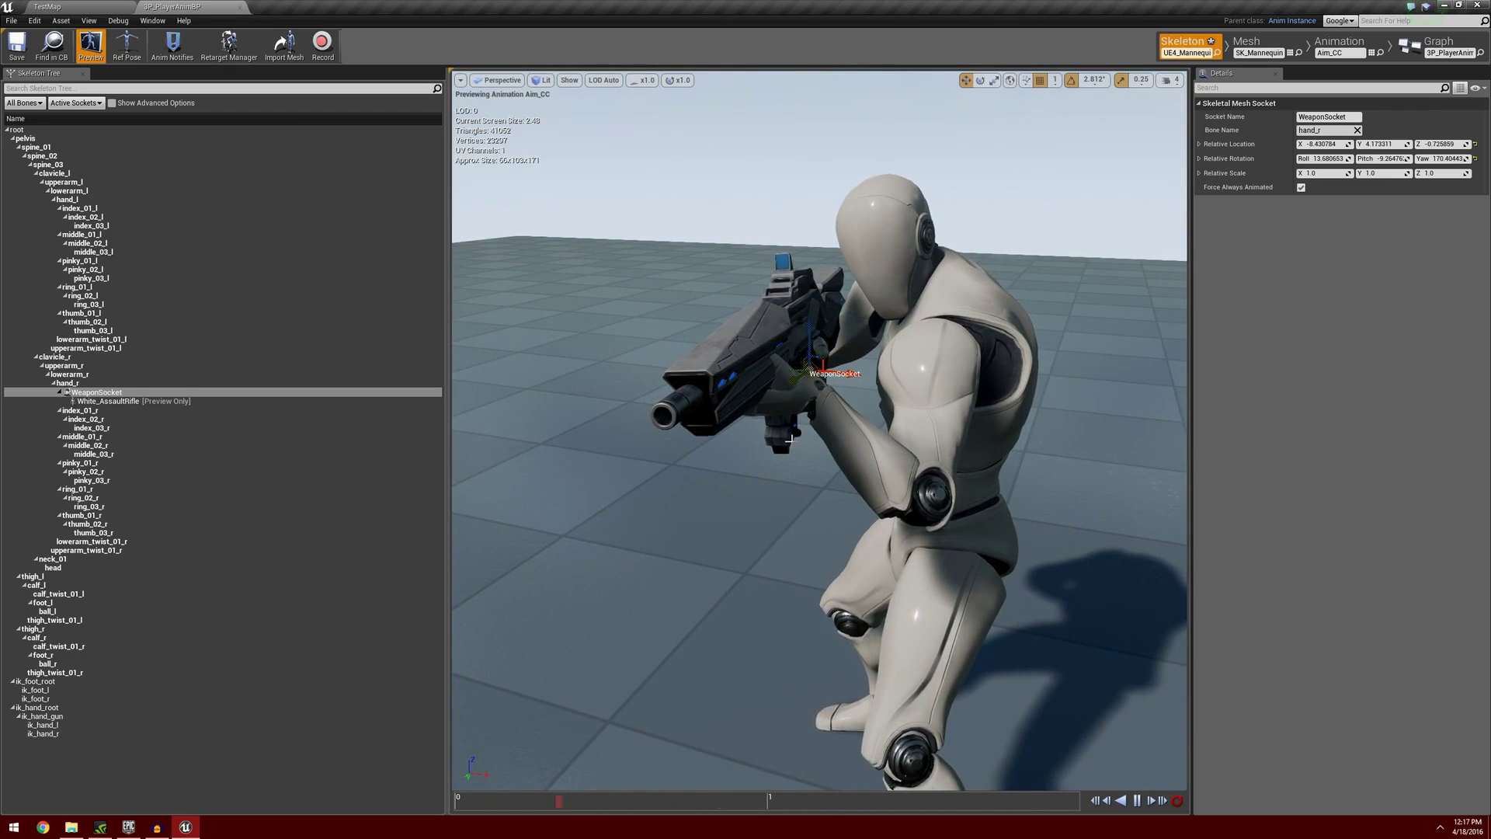
pyautogui.press('e')
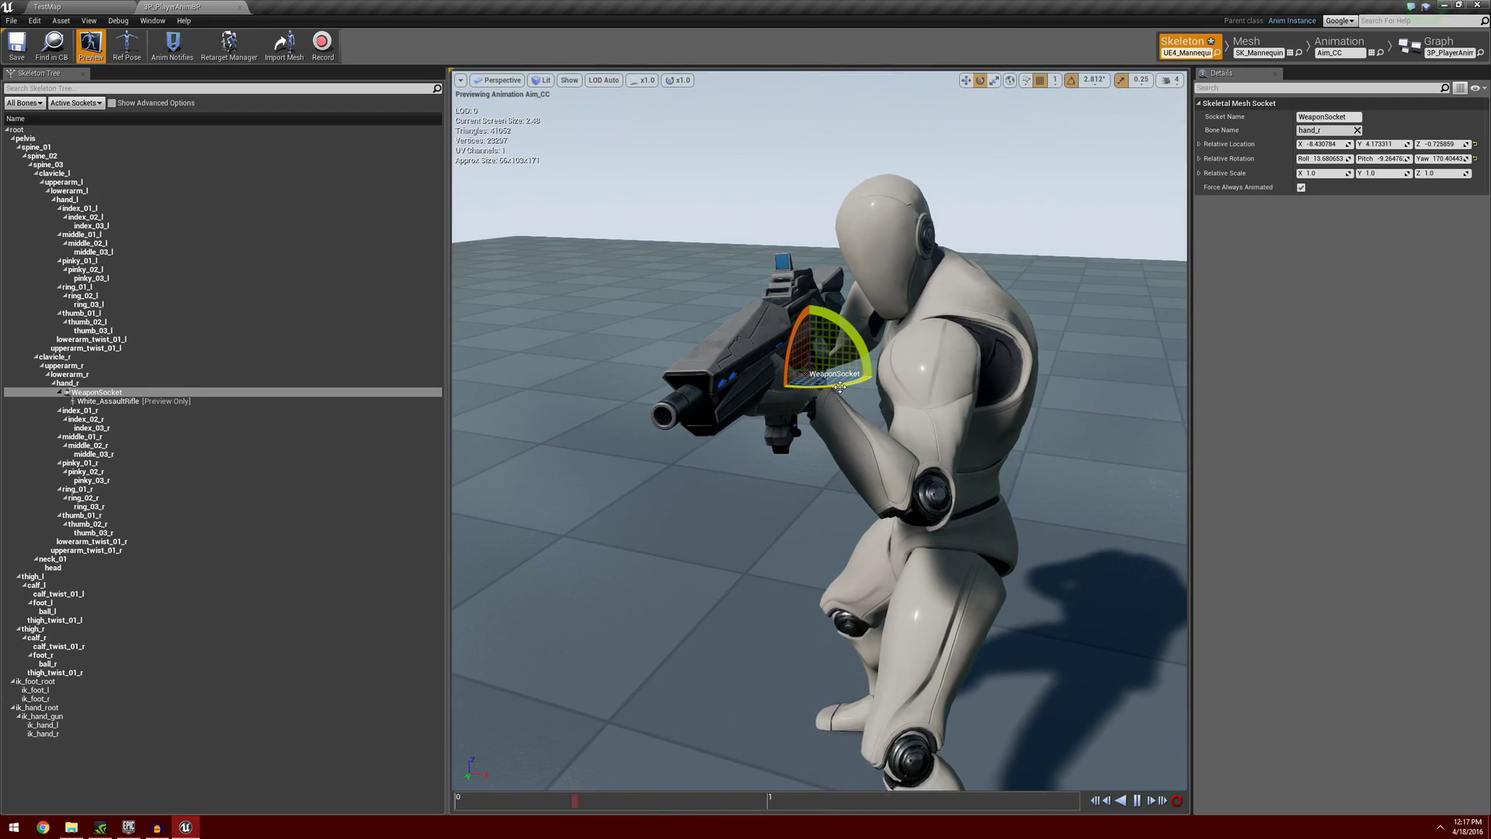
pyautogui.moveTo(840, 386); pyautogui.dragTo(761, 387)
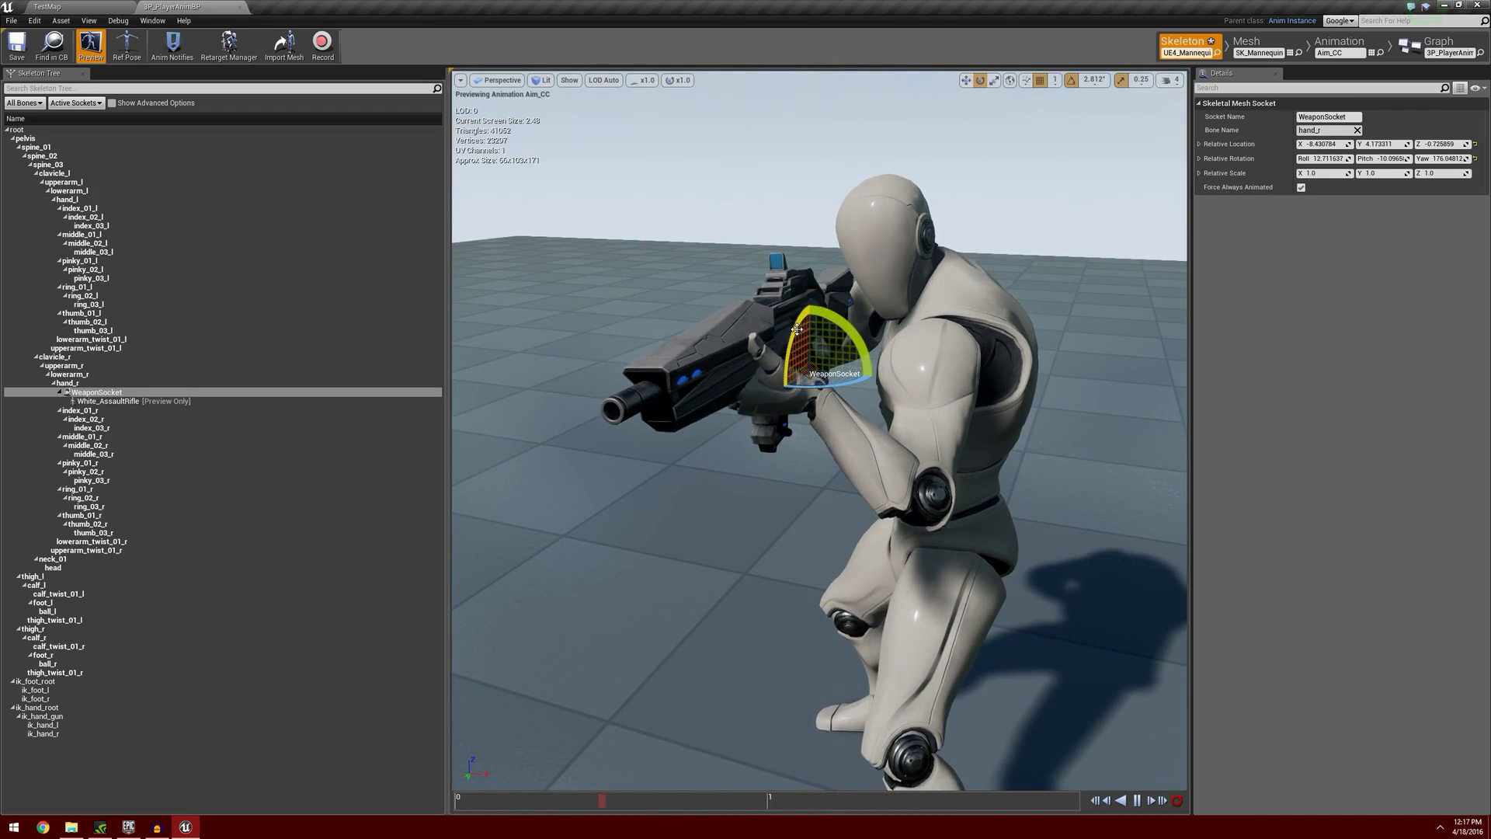
pyautogui.moveTo(797, 329); pyautogui.dragTo(801, 314)
pyautogui.keyDown('alt'); pyautogui.moveTo(746, 447); pyautogui.dragTo(1009, 428); pyautogui.keyUp('alt')
pyautogui.moveTo(808, 388)
pyautogui.mouseDown(button='right')
pyautogui.moveTo(967, 388)
pyautogui.moveTo(820, 385)
pyautogui.mouseUp(button='right')
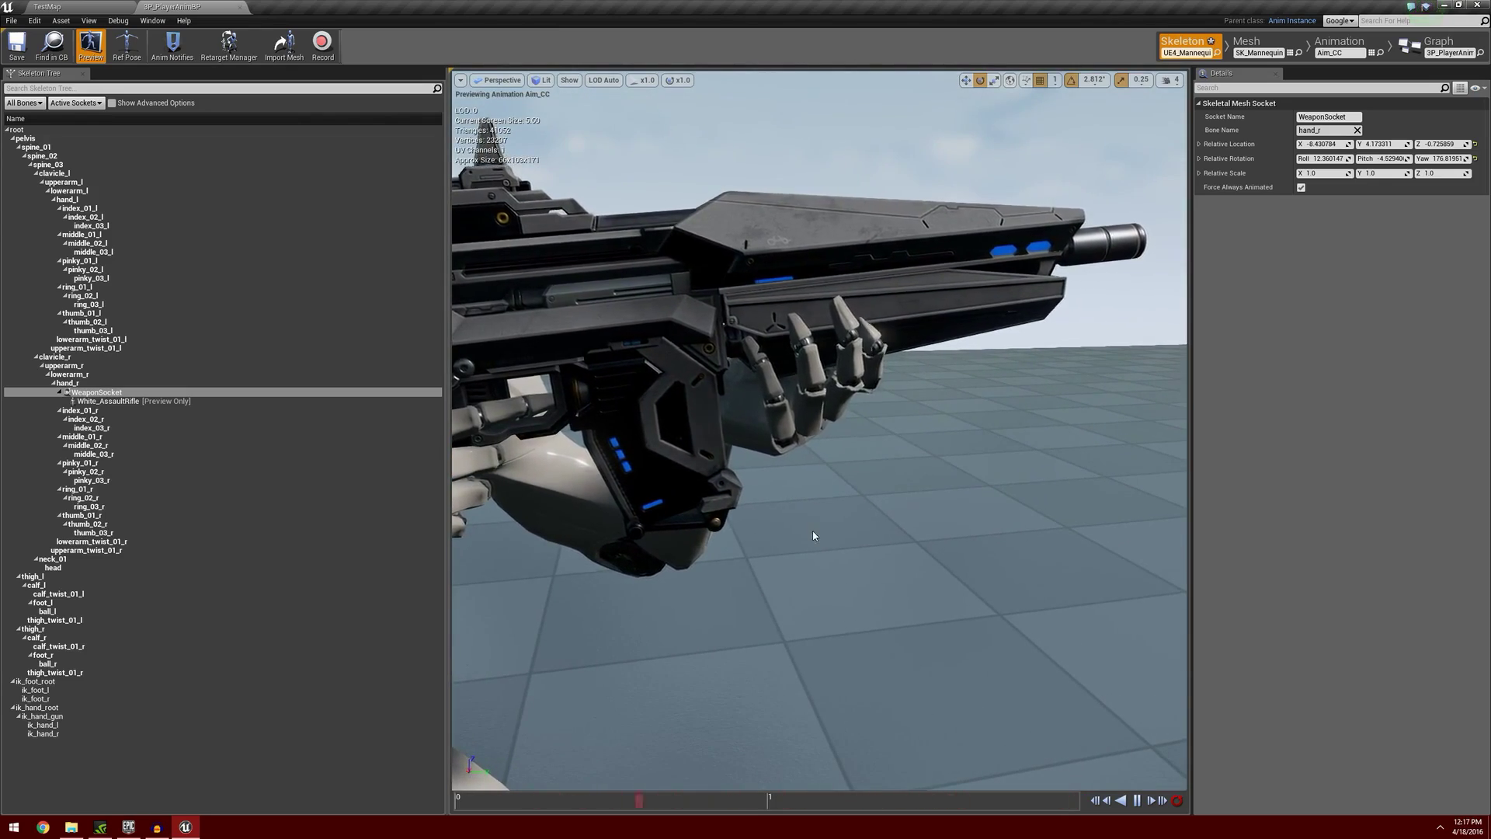
pyautogui.moveTo(812, 536)
pyautogui.mouseDown(button='right')
pyautogui.moveTo(590, 536)
pyautogui.moveTo(885, 590)
pyautogui.moveTo(830, 575)
pyautogui.moveTo(817, 532)
pyautogui.moveTo(916, 489)
pyautogui.moveTo(931, 497)
pyautogui.moveTo(784, 528)
pyautogui.moveTo(932, 528)
pyautogui.moveTo(901, 536)
pyautogui.moveTo(784, 536)
pyautogui.moveTo(823, 552)
pyautogui.moveTo(792, 543)
pyautogui.moveTo(823, 536)
pyautogui.moveTo(768, 536)
pyautogui.moveTo(800, 520)
pyautogui.moveTo(792, 551)
pyautogui.moveTo(803, 543)
pyautogui.moveTo(785, 555)
pyautogui.moveTo(799, 553)
pyautogui.mouseUp(button='right')
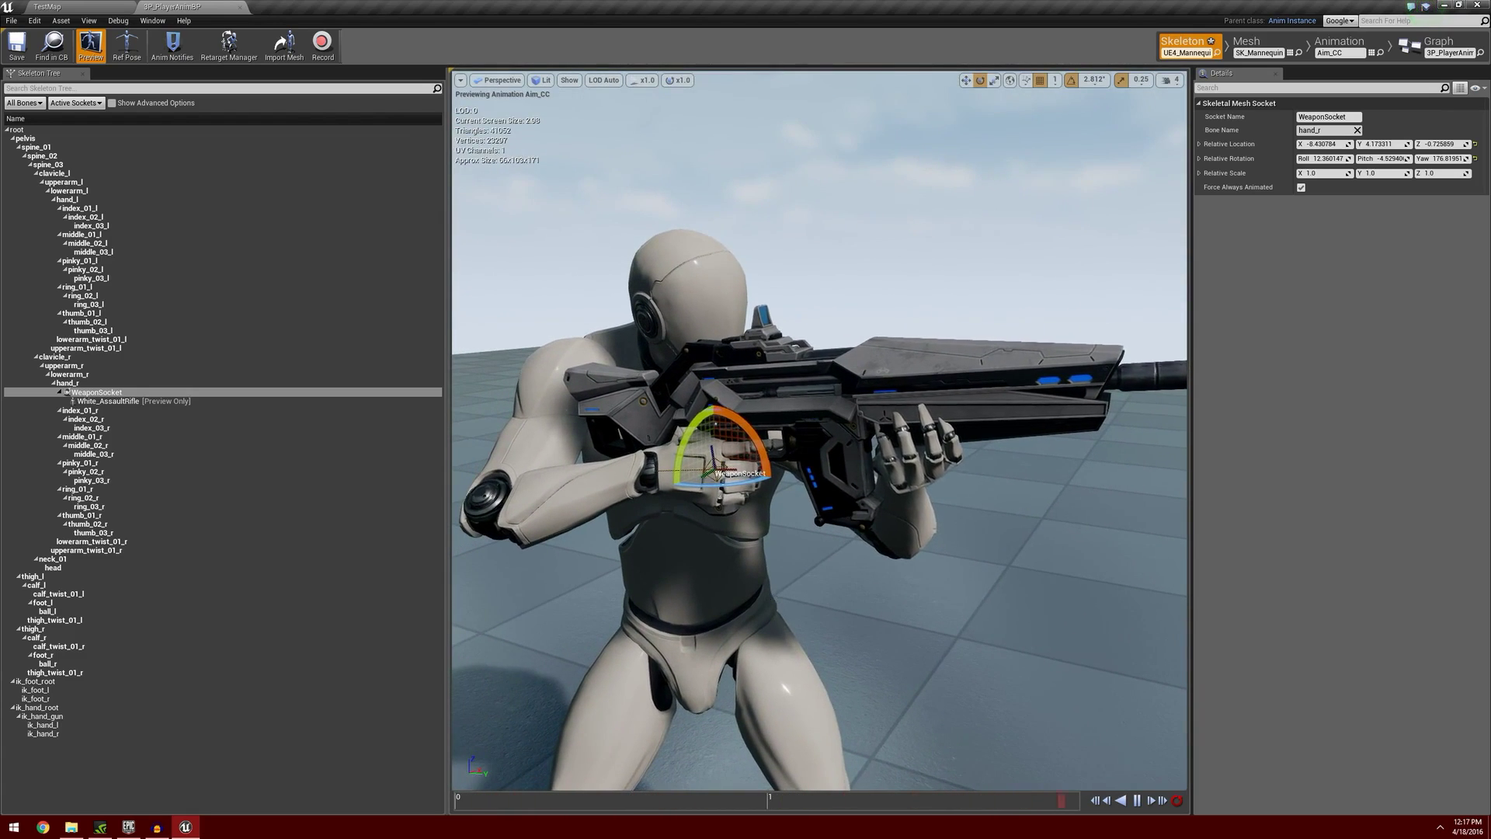
pyautogui.click(772, 613)
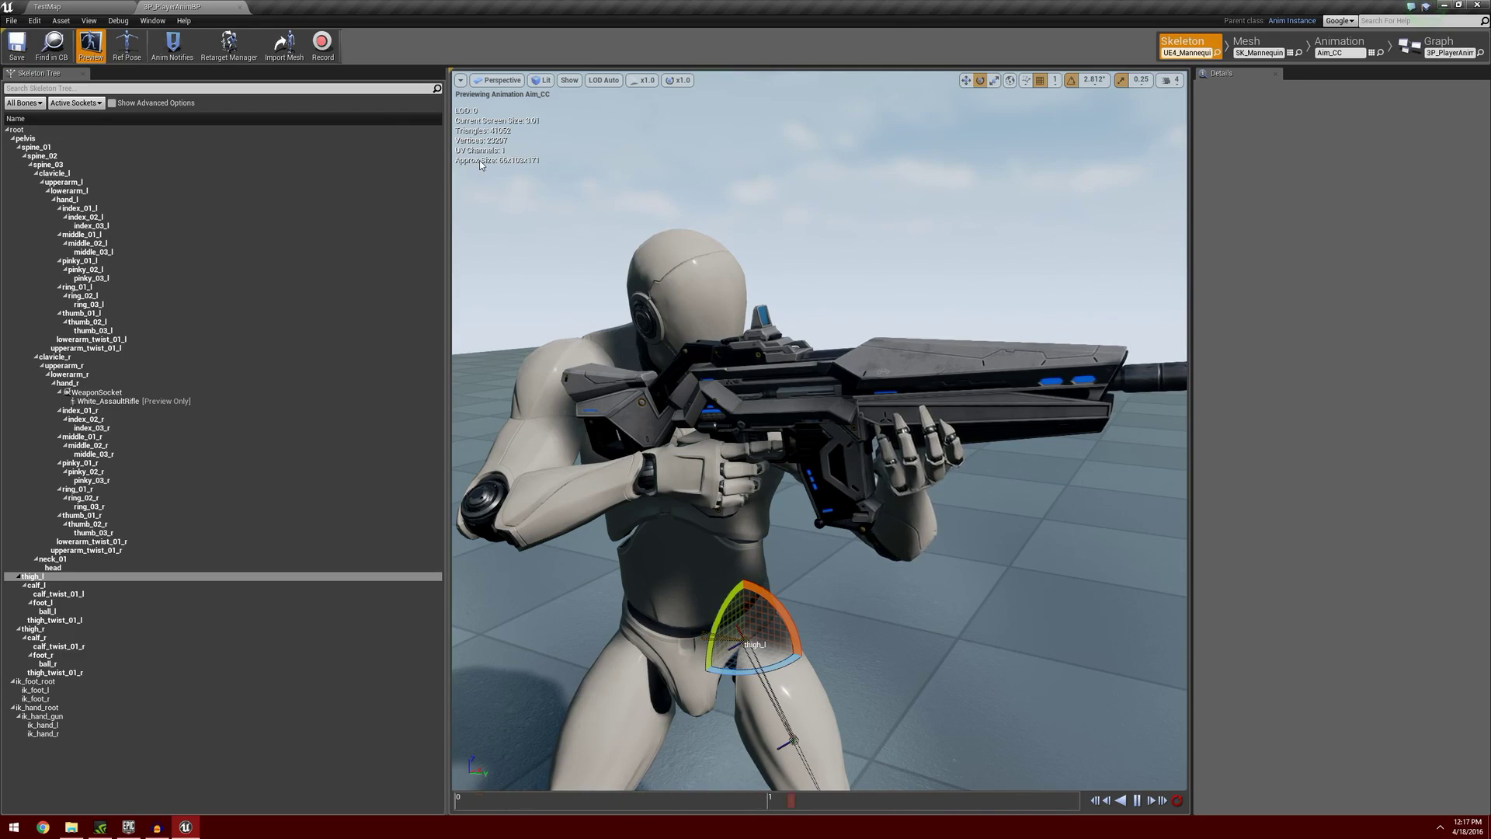
# Return to TestMap and run the game preview to view the player character.
pyautogui.click(71, 13)
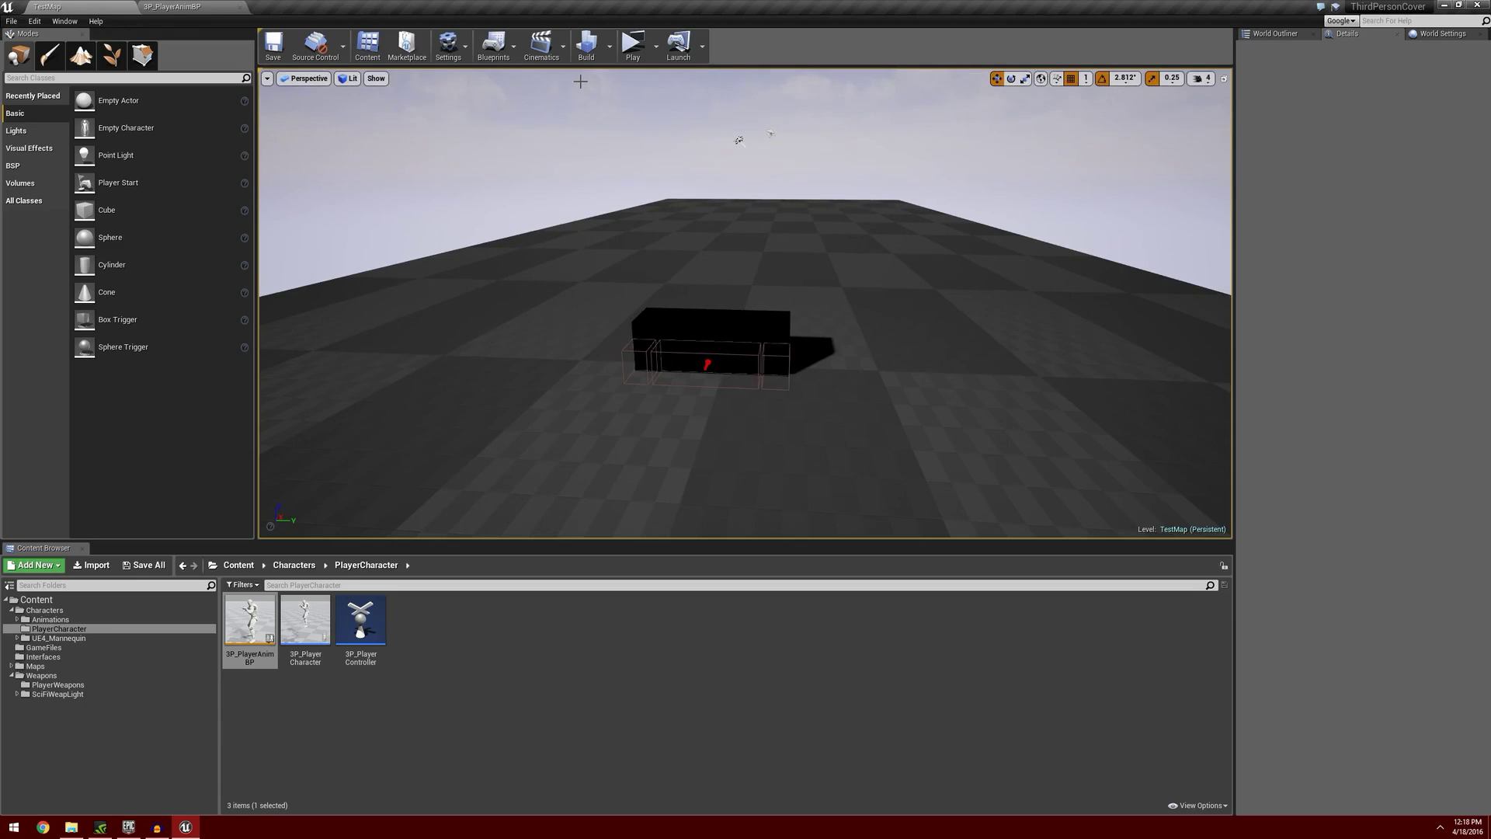
pyautogui.click(633, 44)
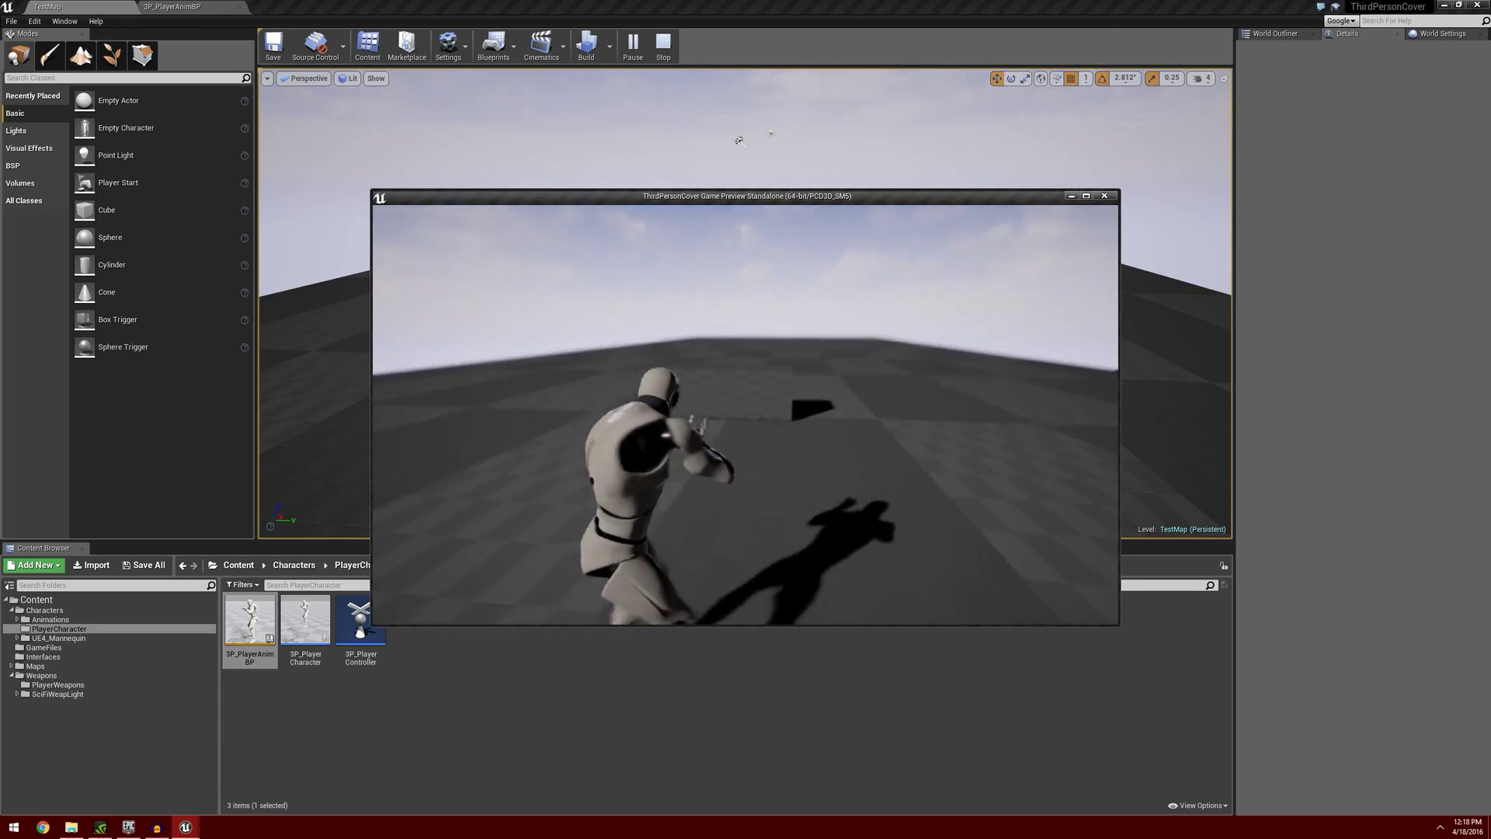
# Run the character forward across the test level in the game preview and end the preview.
pyautogui.press('w')
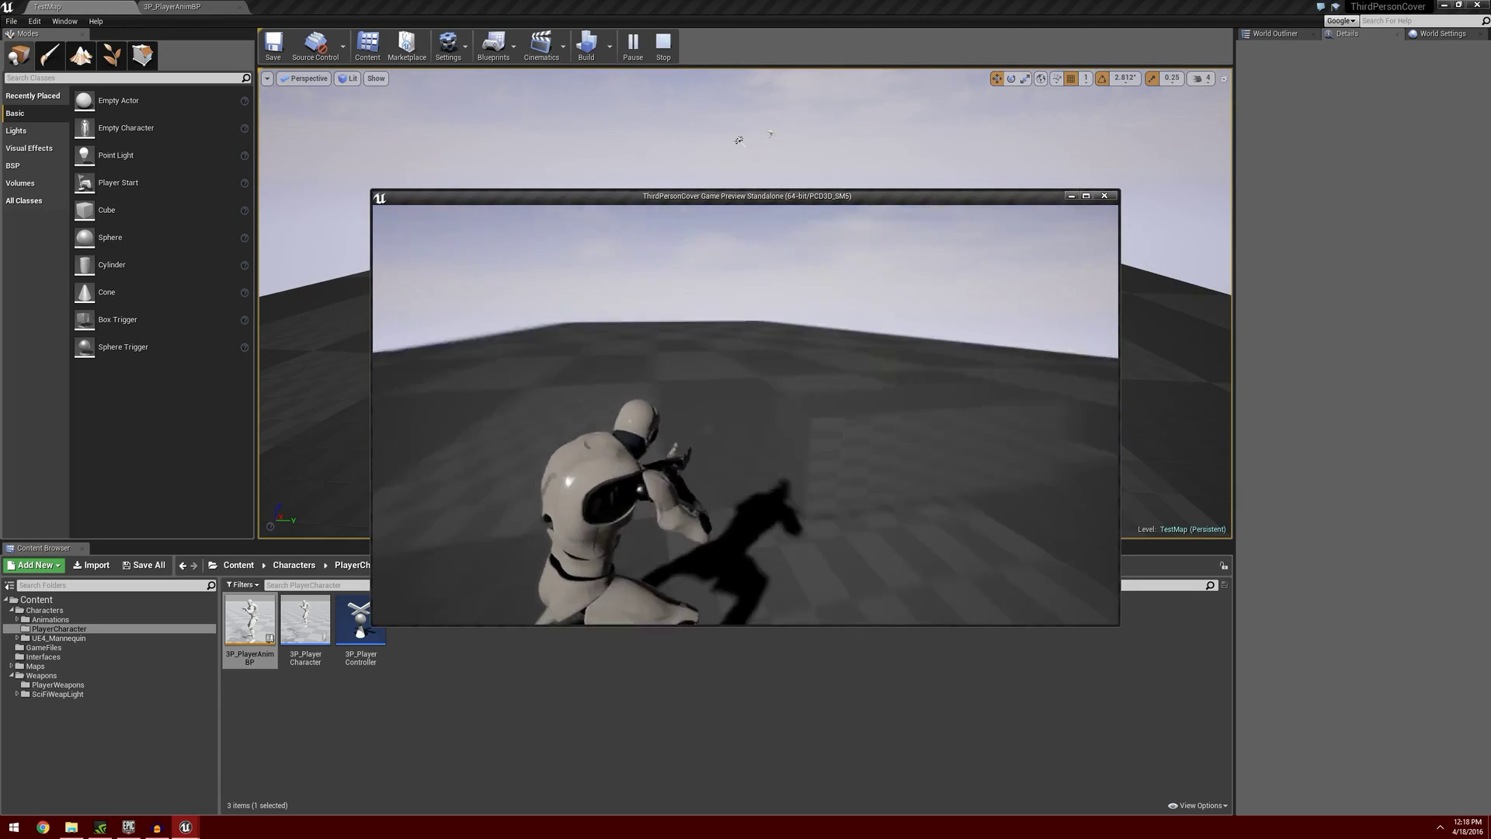
pyautogui.press('w')
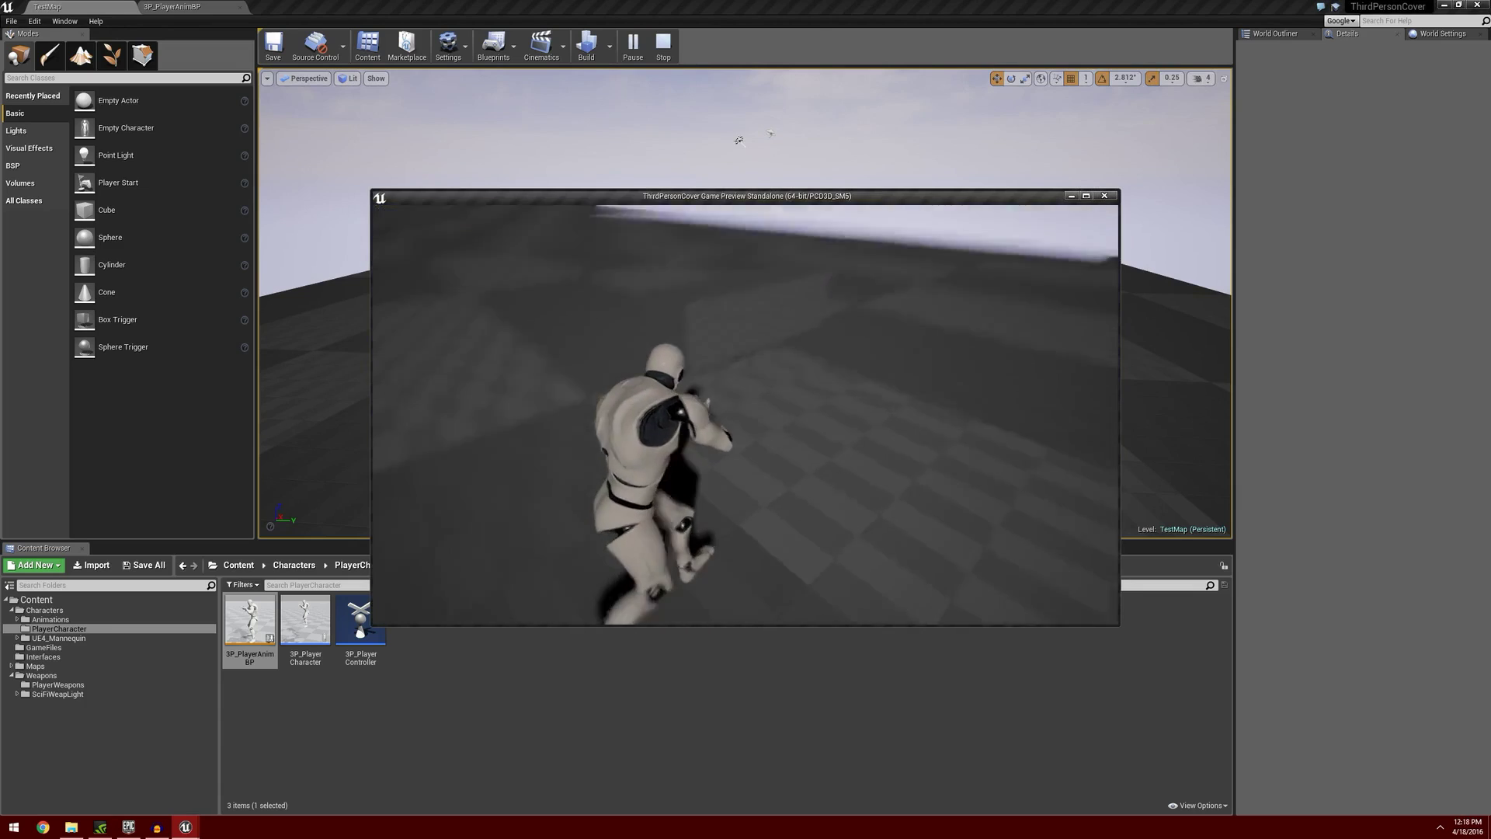
pyautogui.press('Escape')
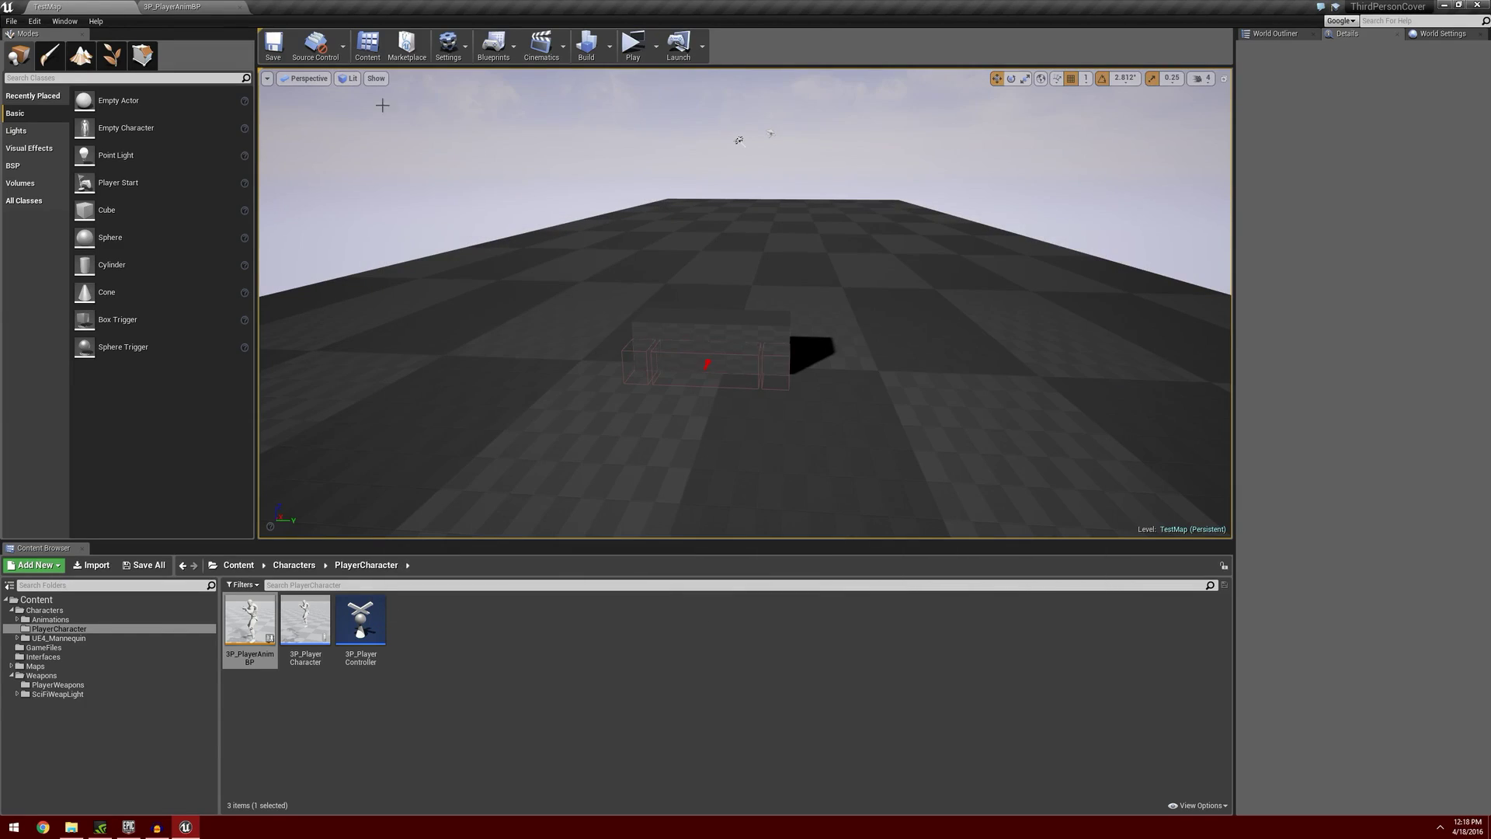
# Examine how the rifle sits in the mannequin's hands in the 3P_PlayerAnimBP skeleton preview from farther back.
pyautogui.click(172, 8)
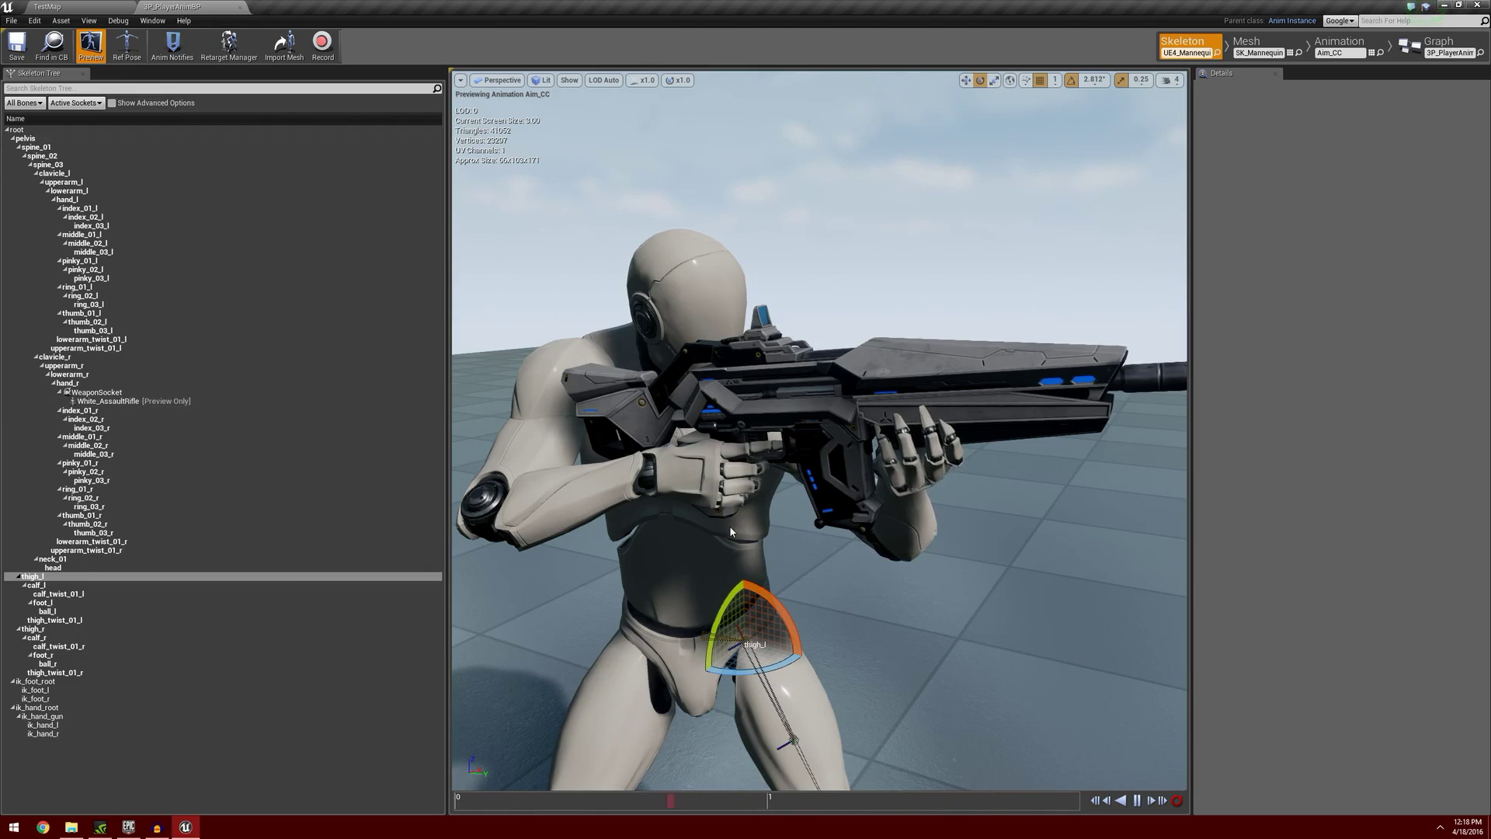
pyautogui.press('s')
pyautogui.moveTo(631, 440); pyautogui.dragTo(770, 459, button='right')
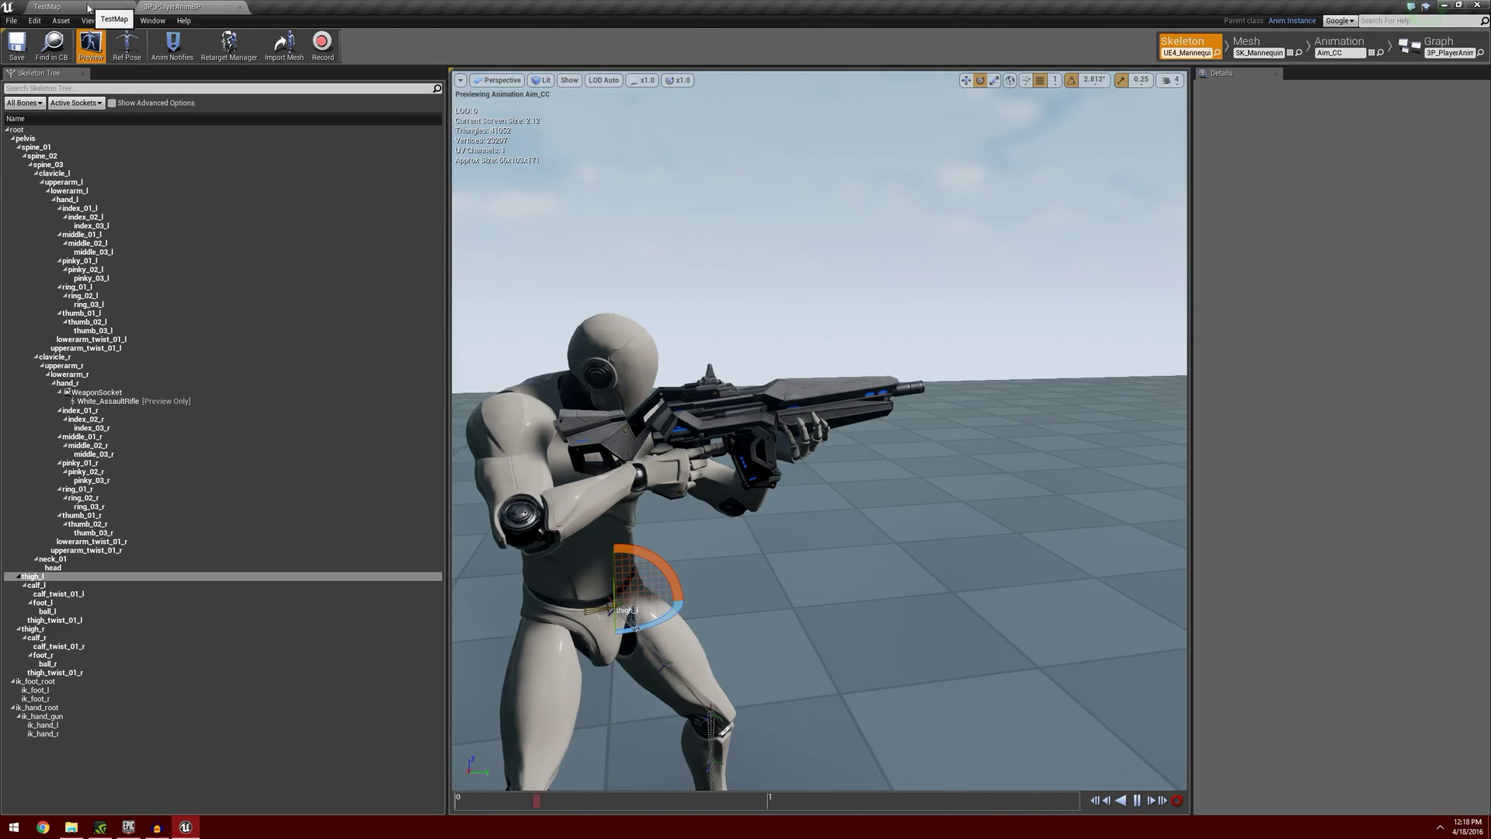
# Open the 3P_PlayerCharacter blueprint and add a Spawn Actor from Class node after the Player Controller SET node in the BeginPlay chain.
pyautogui.click(88, 8)
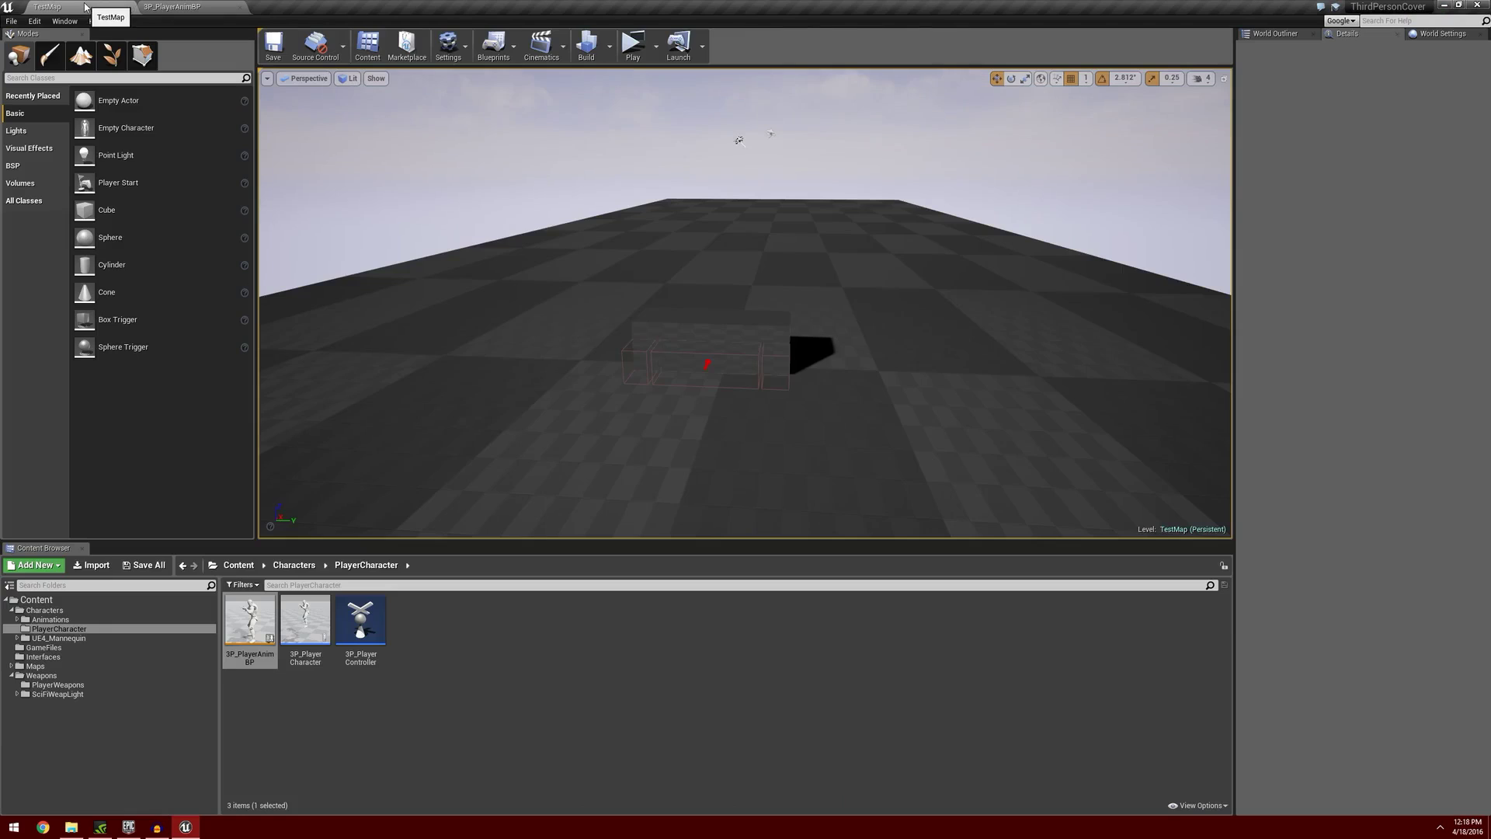
pyautogui.doubleClick(305, 614)
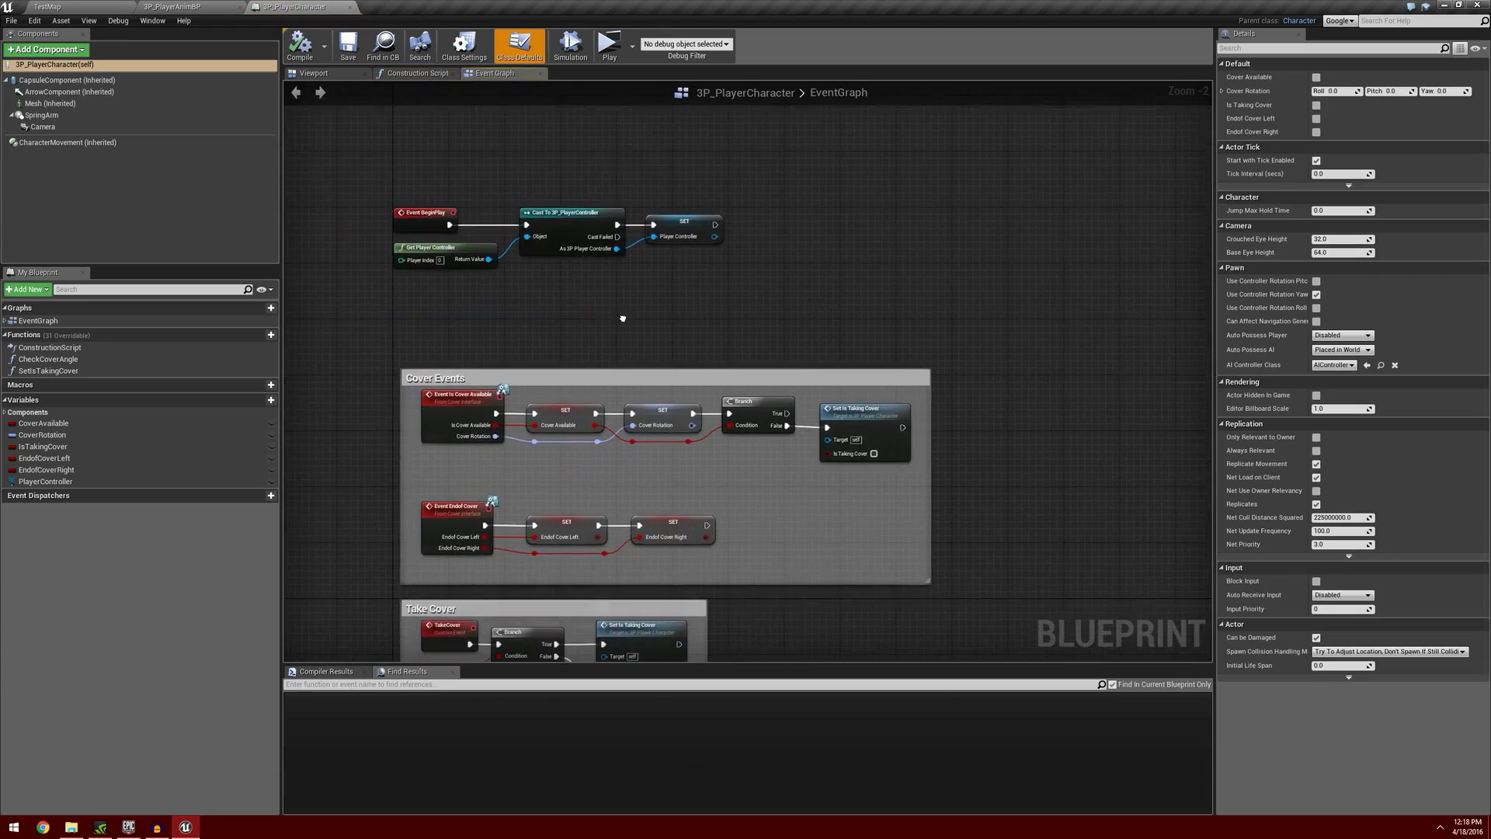
pyautogui.scroll(2, 623, 318)
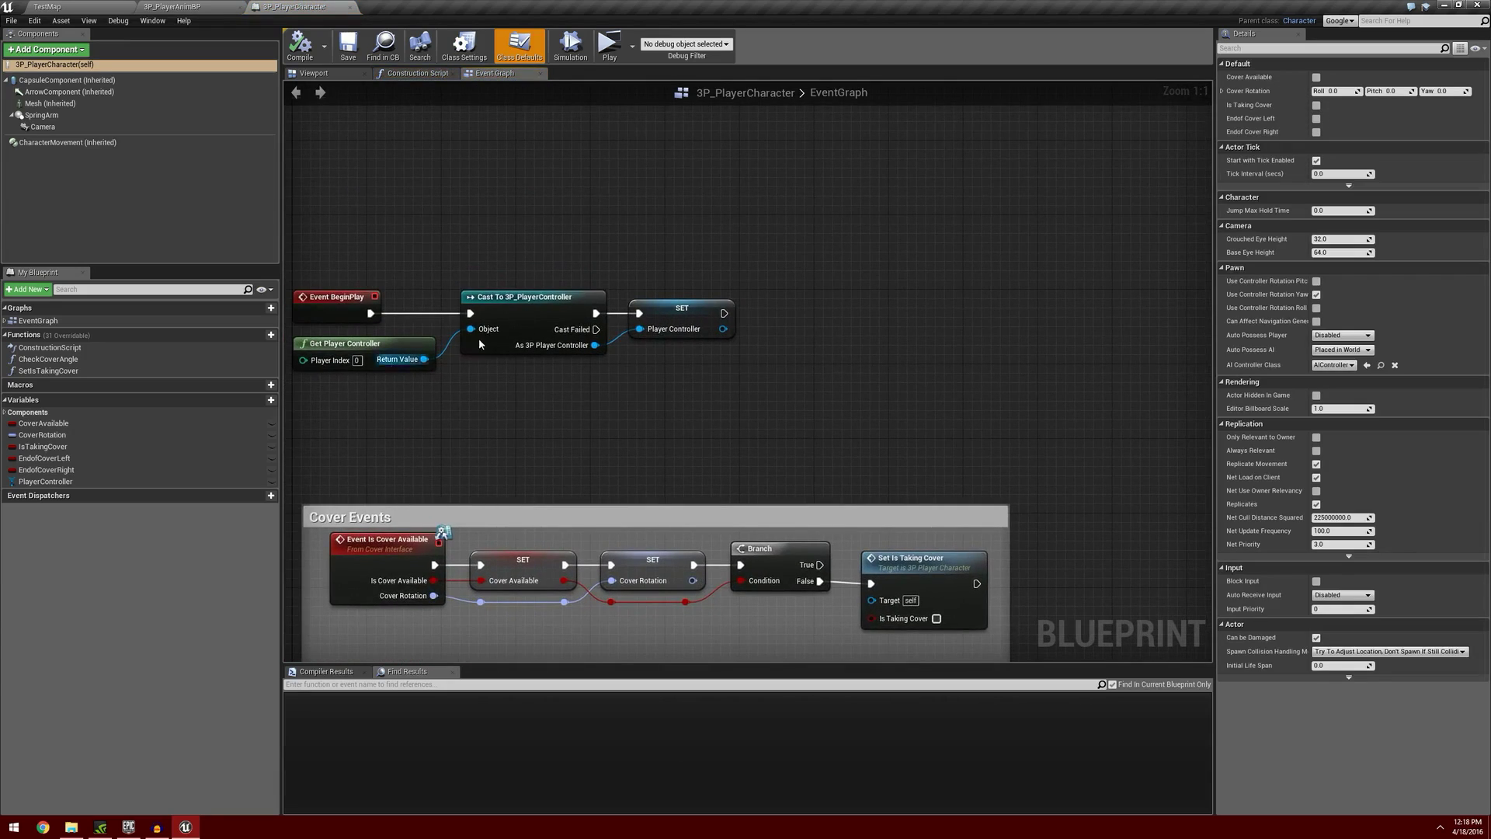
pyautogui.moveTo(723, 313); pyautogui.dragTo(867, 314)
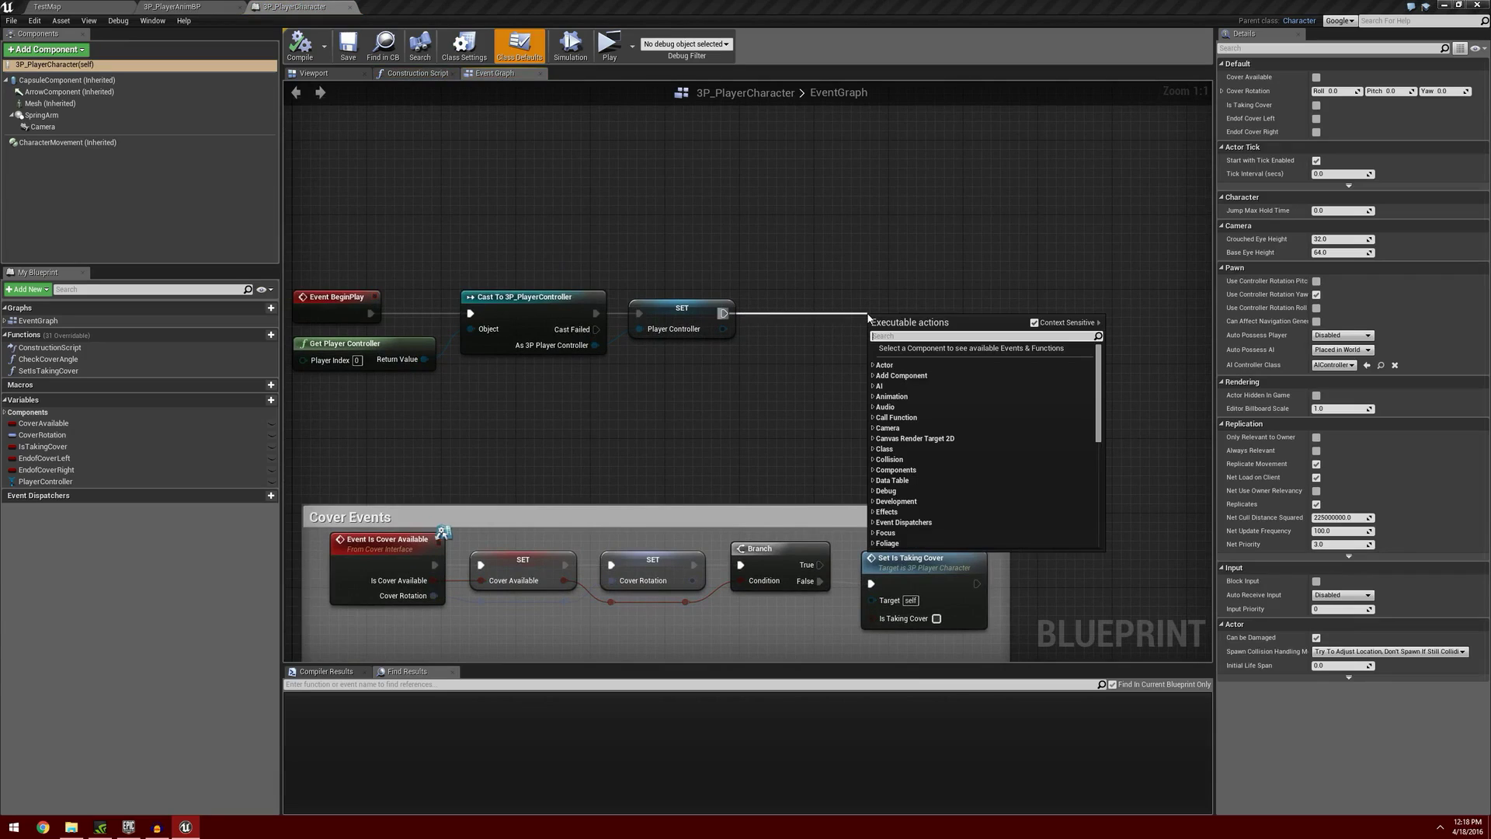
pyautogui.write('spawn ')
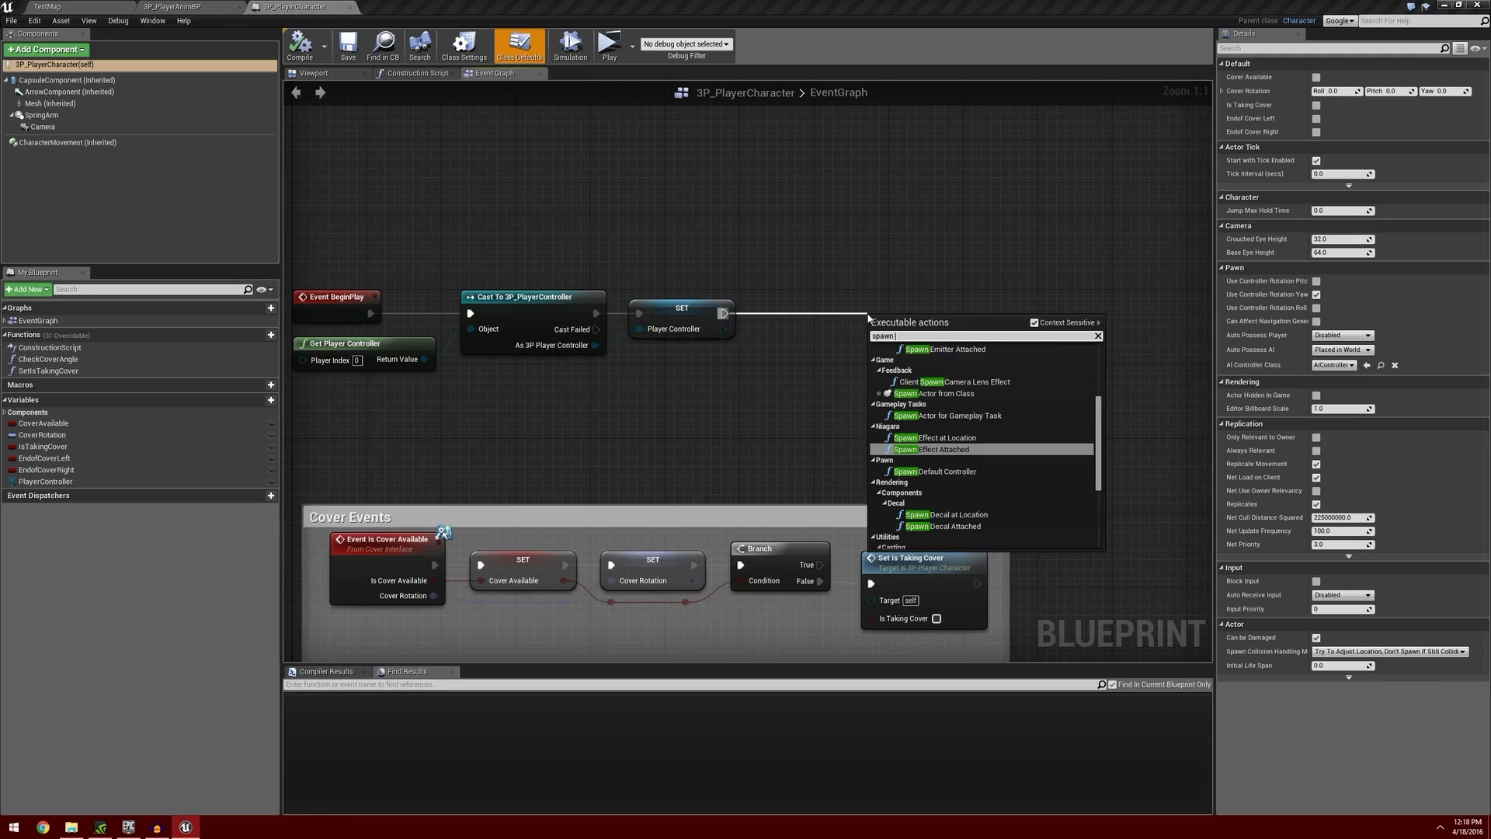
pyautogui.write('act')
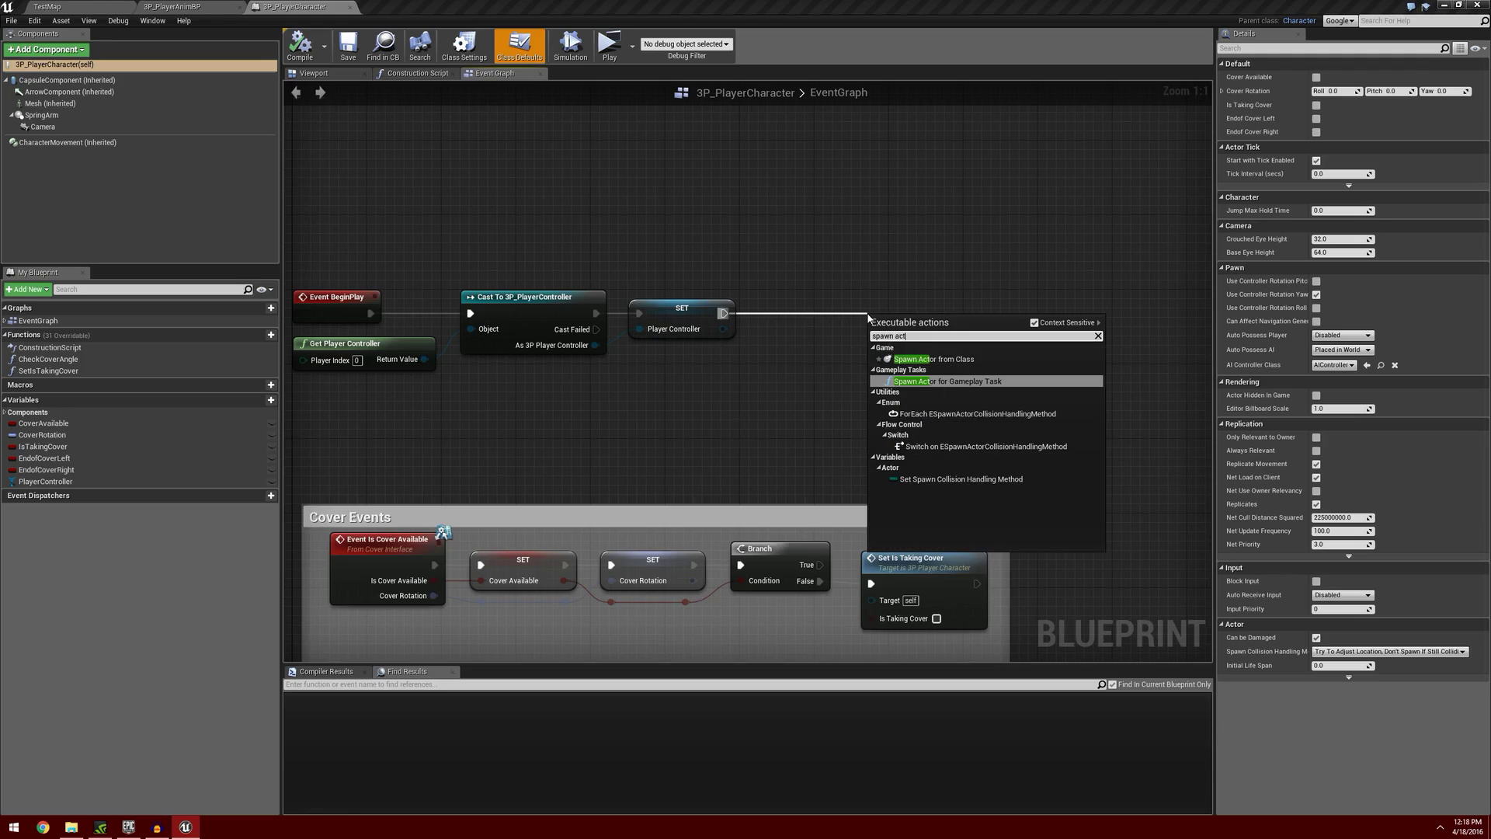
pyautogui.click(932, 359)
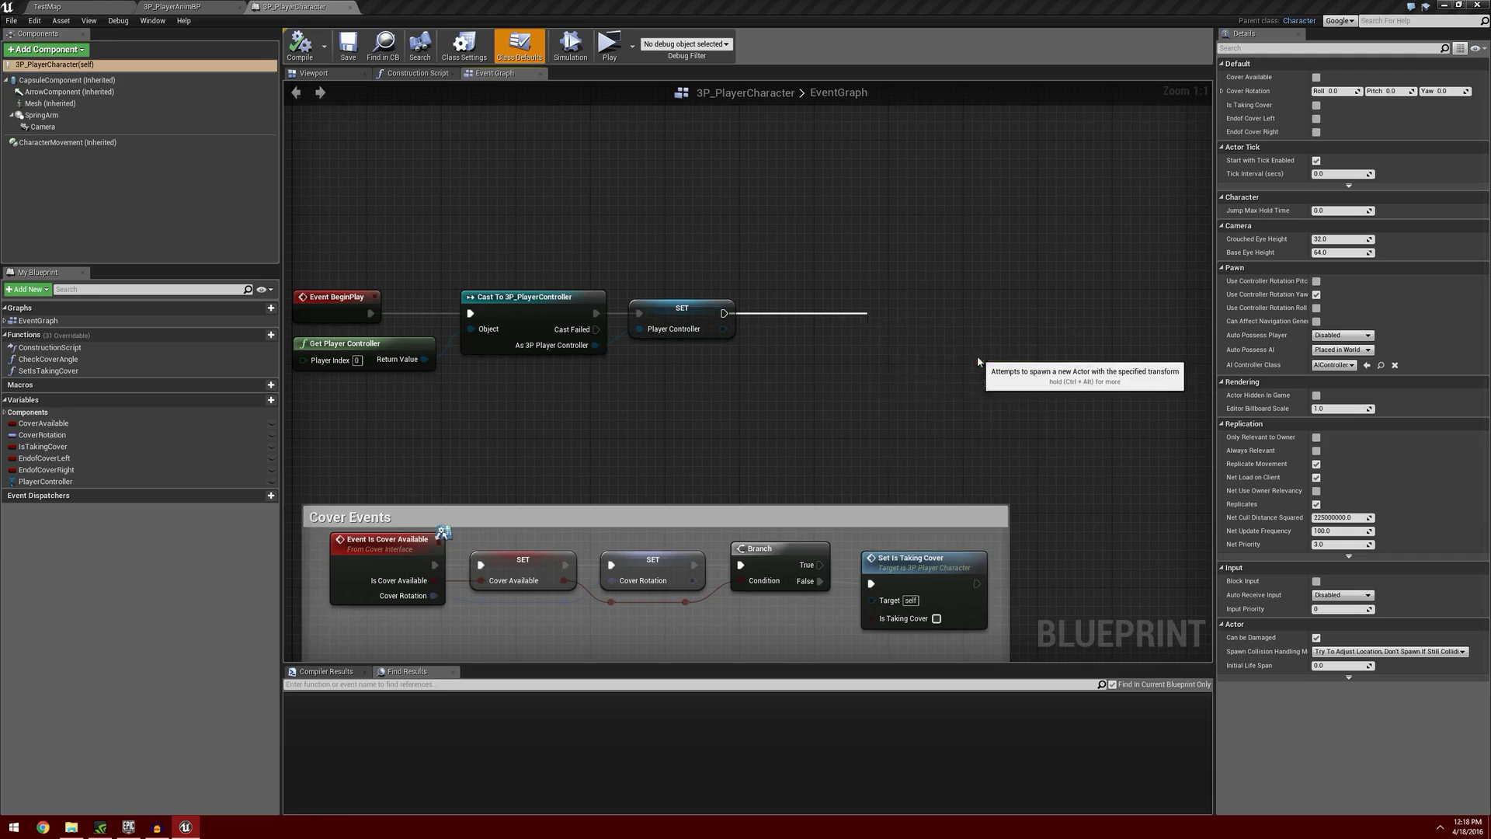
pyautogui.moveTo(916, 321); pyautogui.dragTo(905, 294)
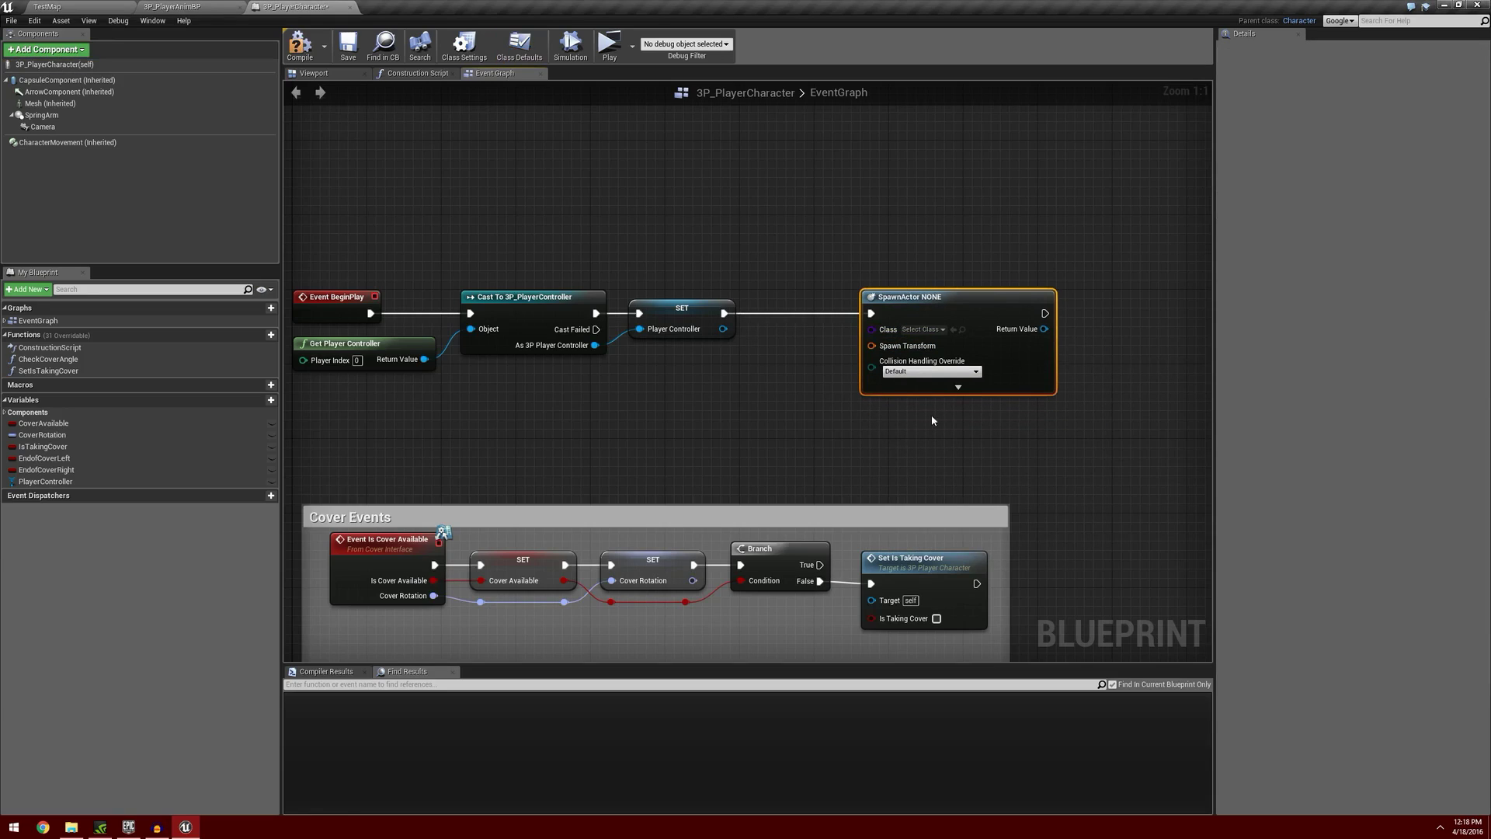
# Set the SpawnActor node's class to BaseWeapon_BP.
pyautogui.click(939, 330)
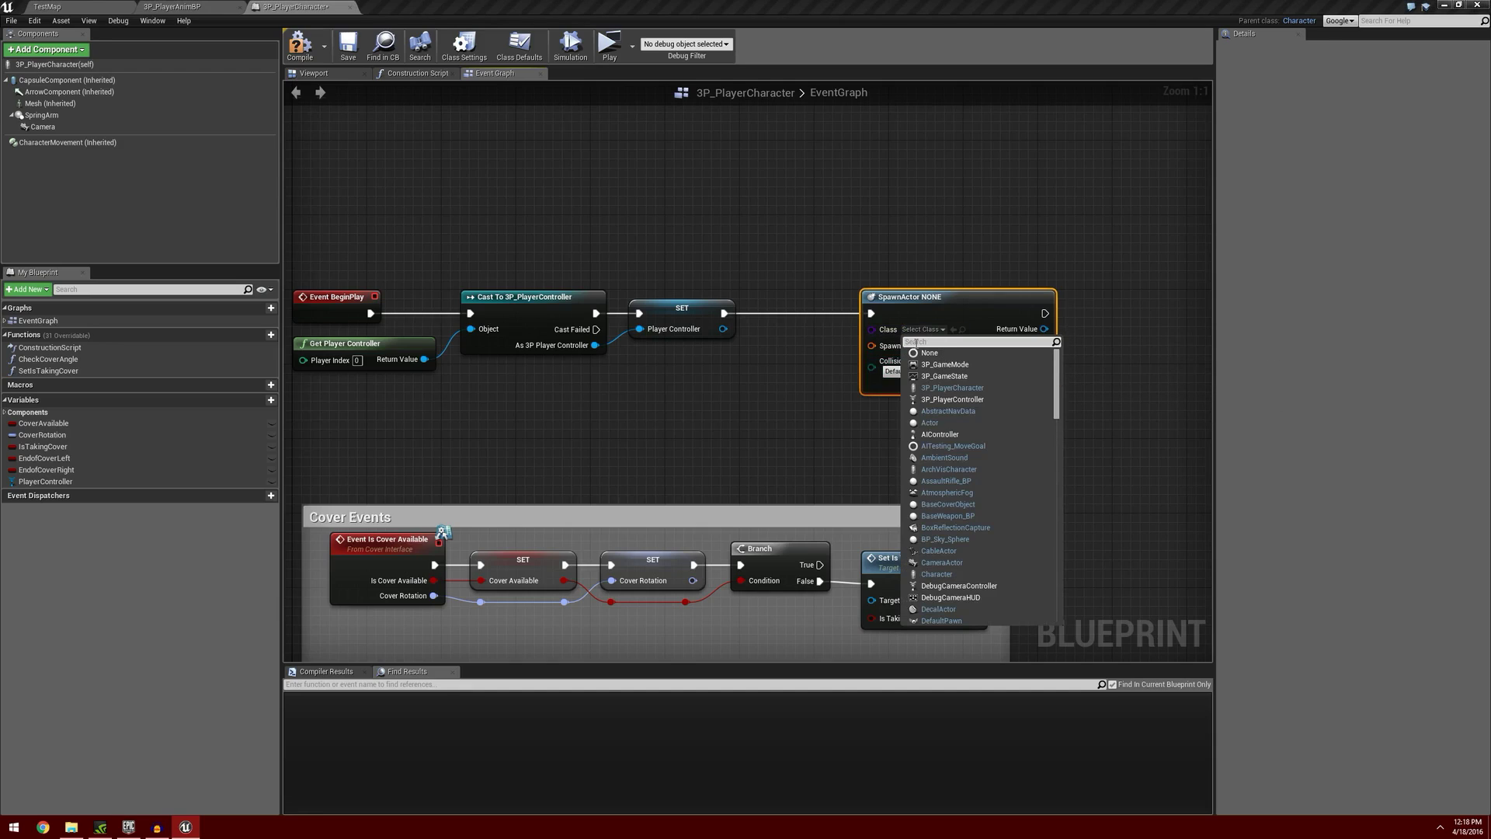
pyautogui.write('bl')
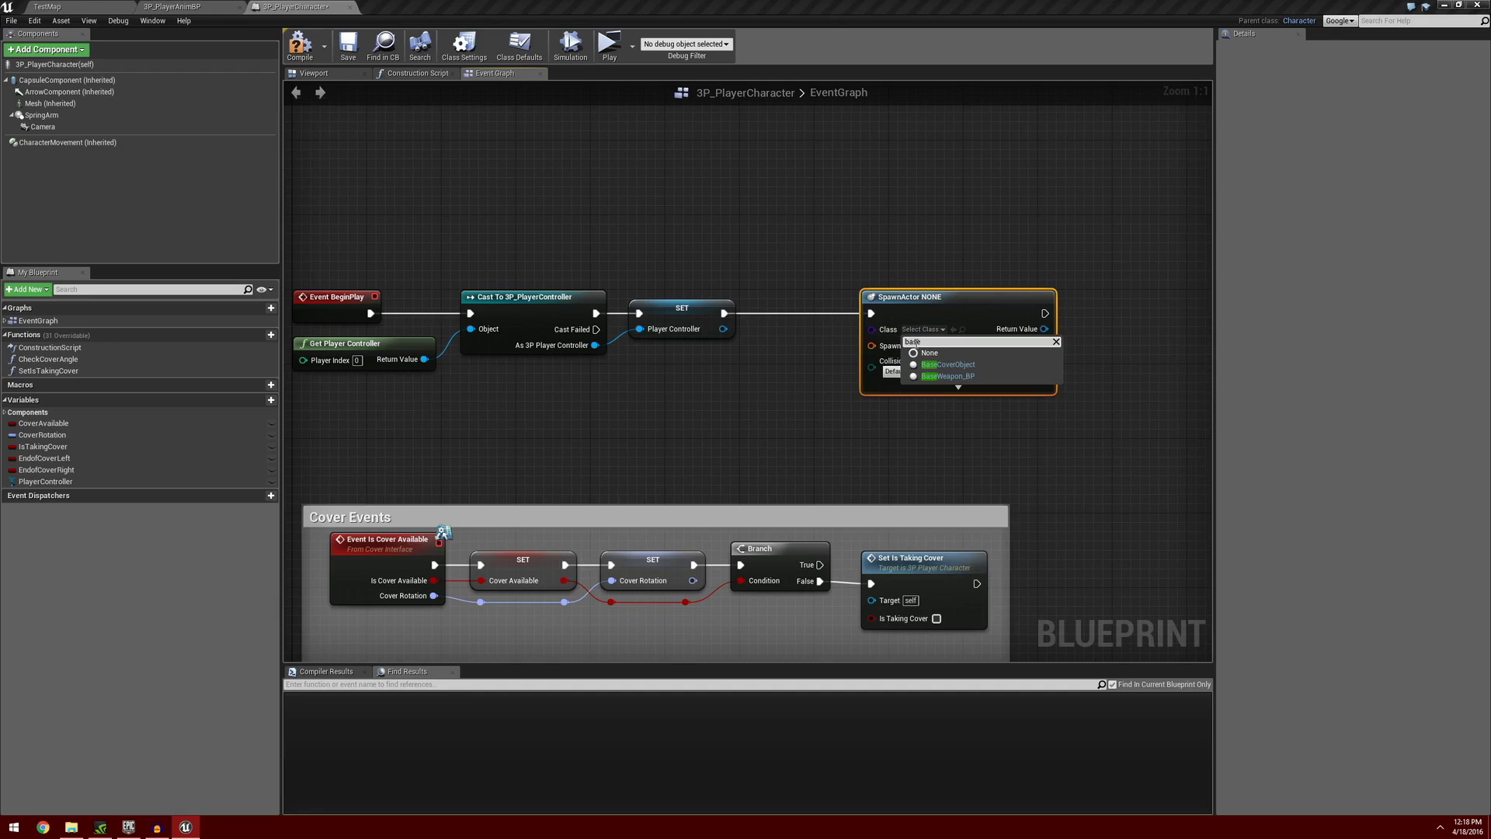
pyautogui.click(974, 376)
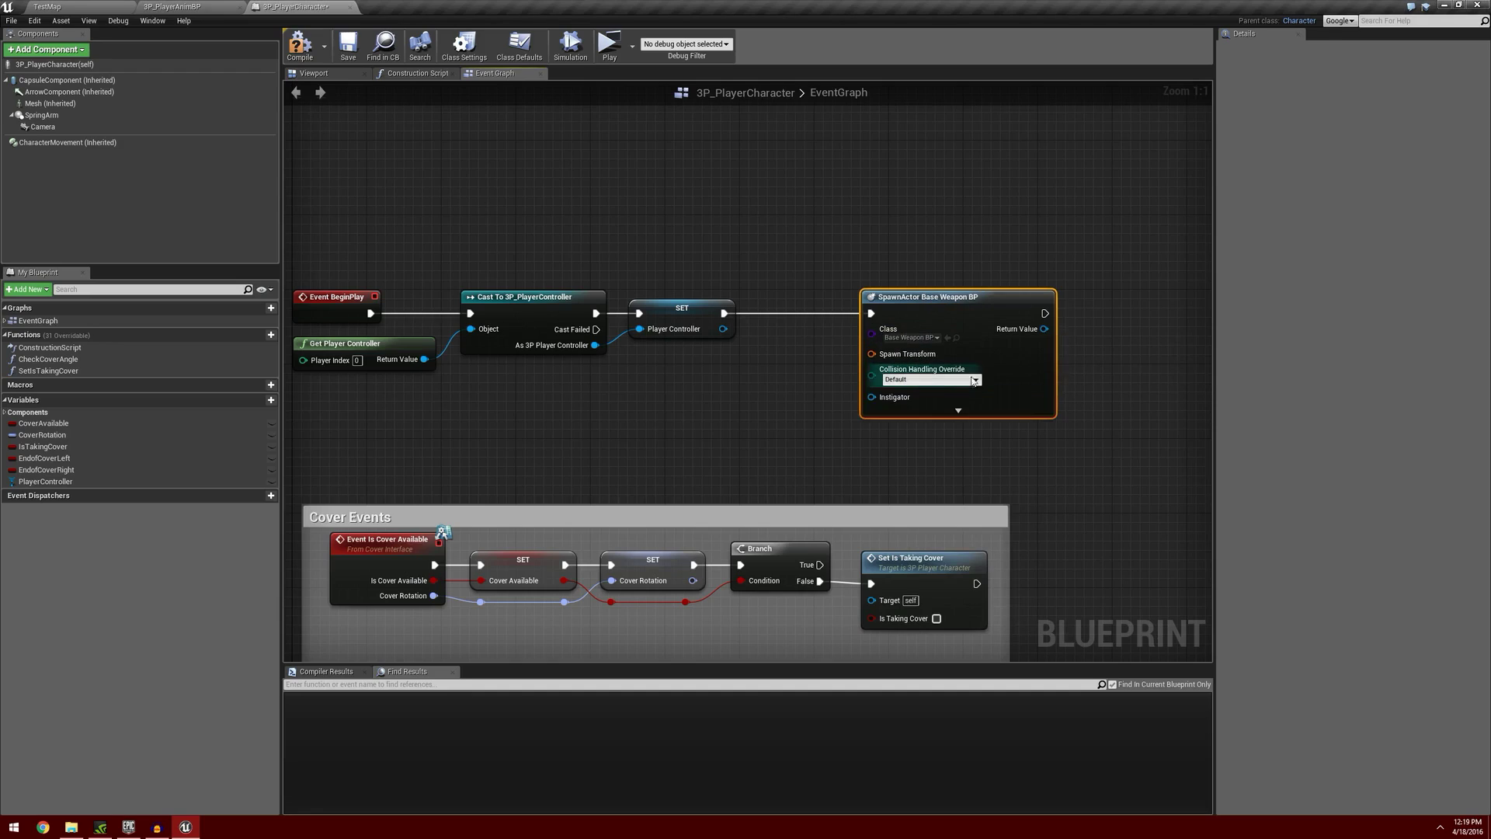
# Promote the SpawnActor node's Class input to a variable named WeaponToSpawn and place its node beneath the Player Controller SET node.
pyautogui.rightClick(871, 334)
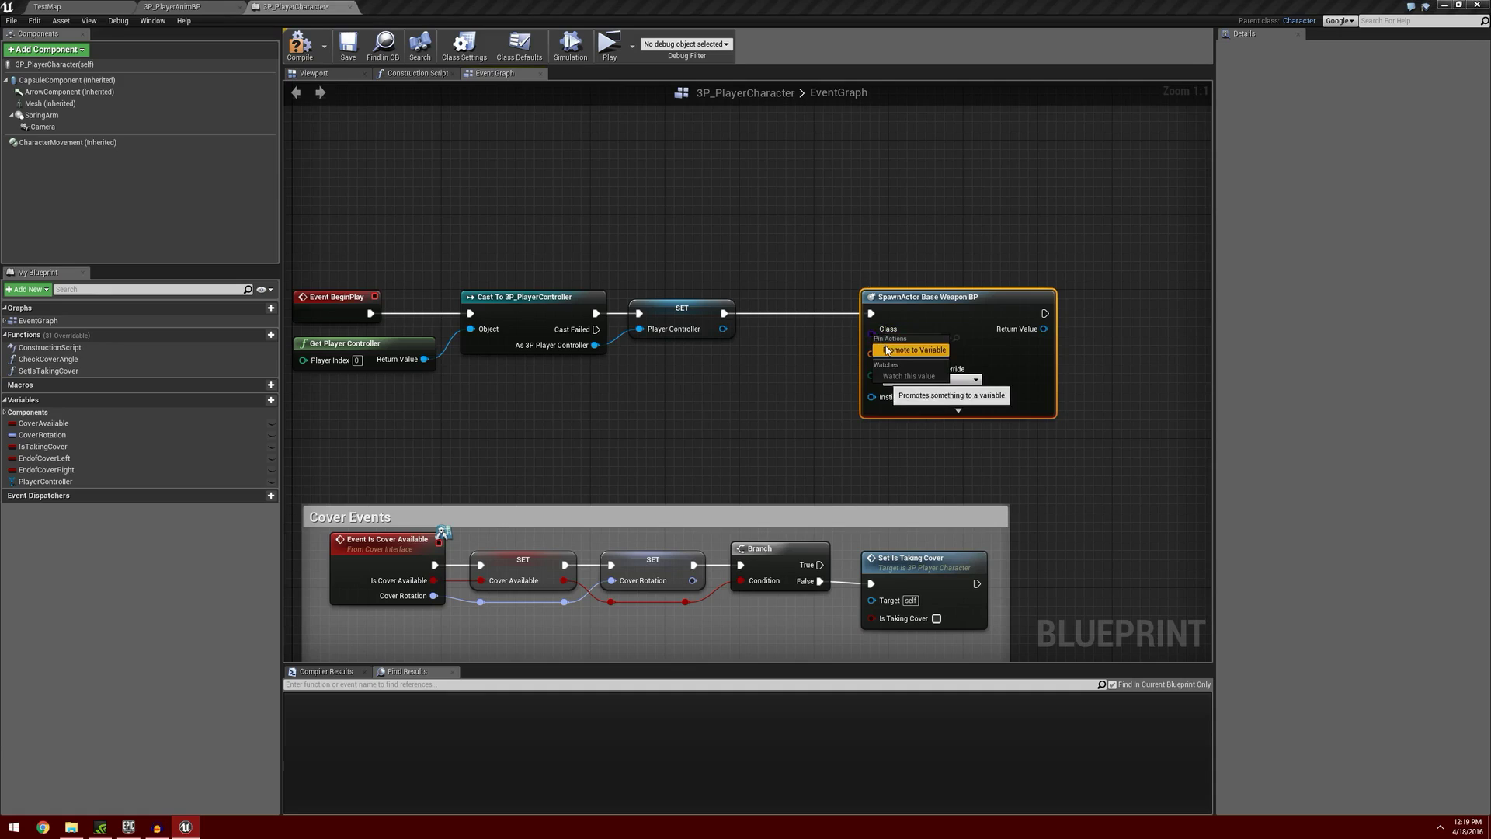
pyautogui.click(896, 350)
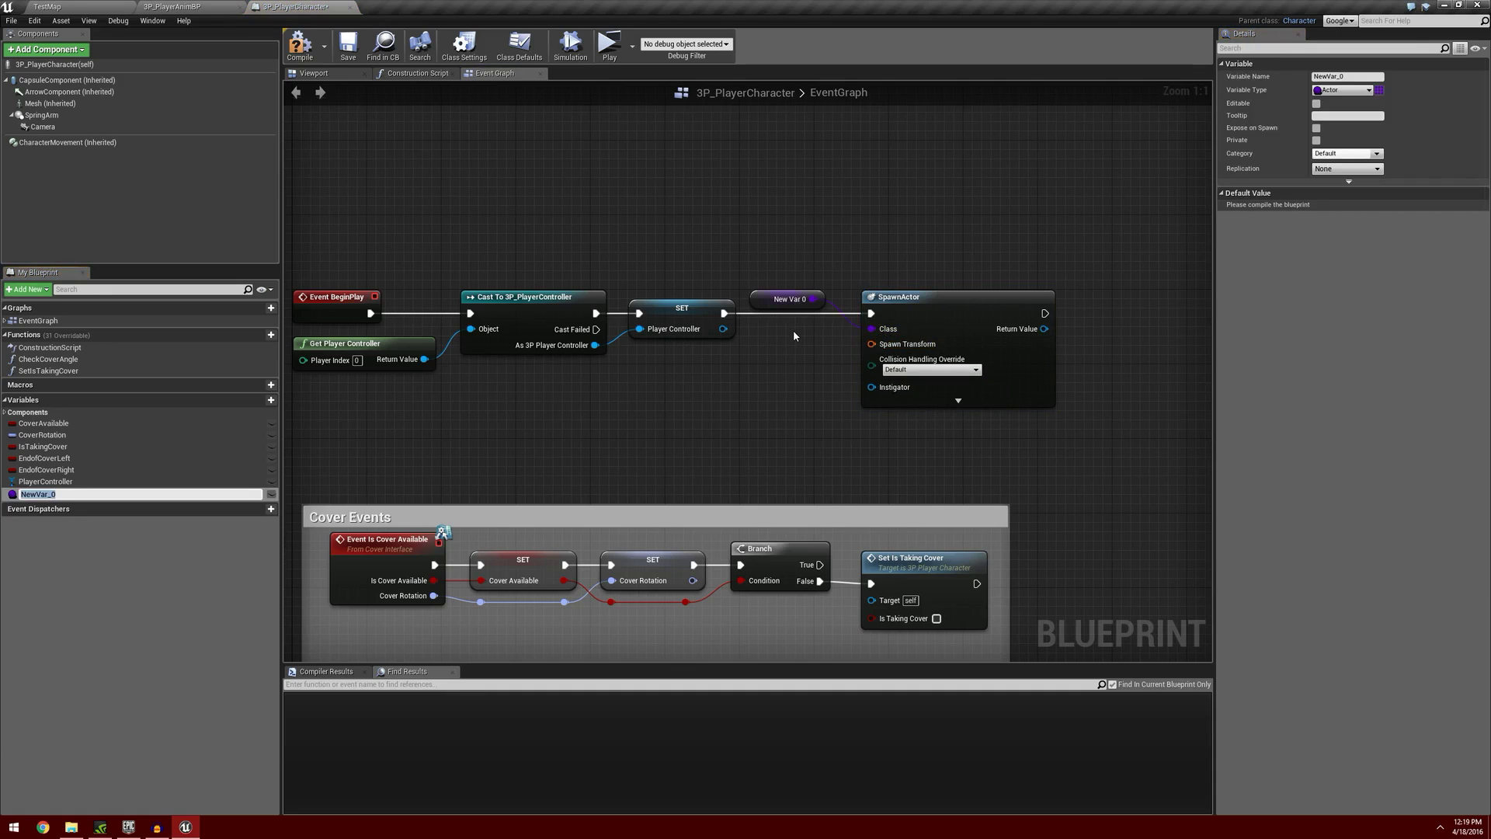
pyautogui.write('WeaponToSpawn')
pyautogui.press('Return')
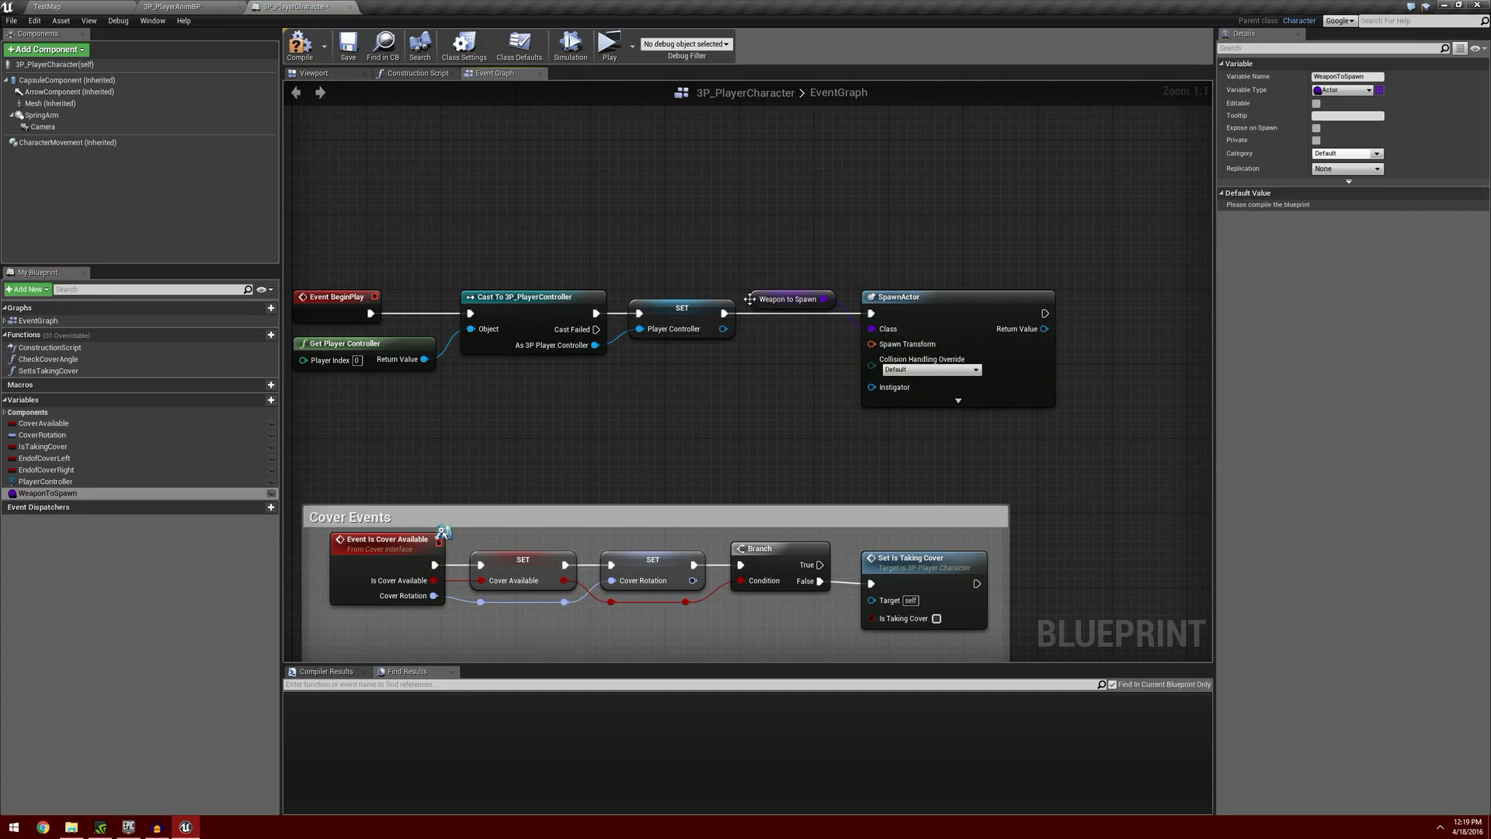
pyautogui.moveTo(754, 301); pyautogui.dragTo(656, 355)
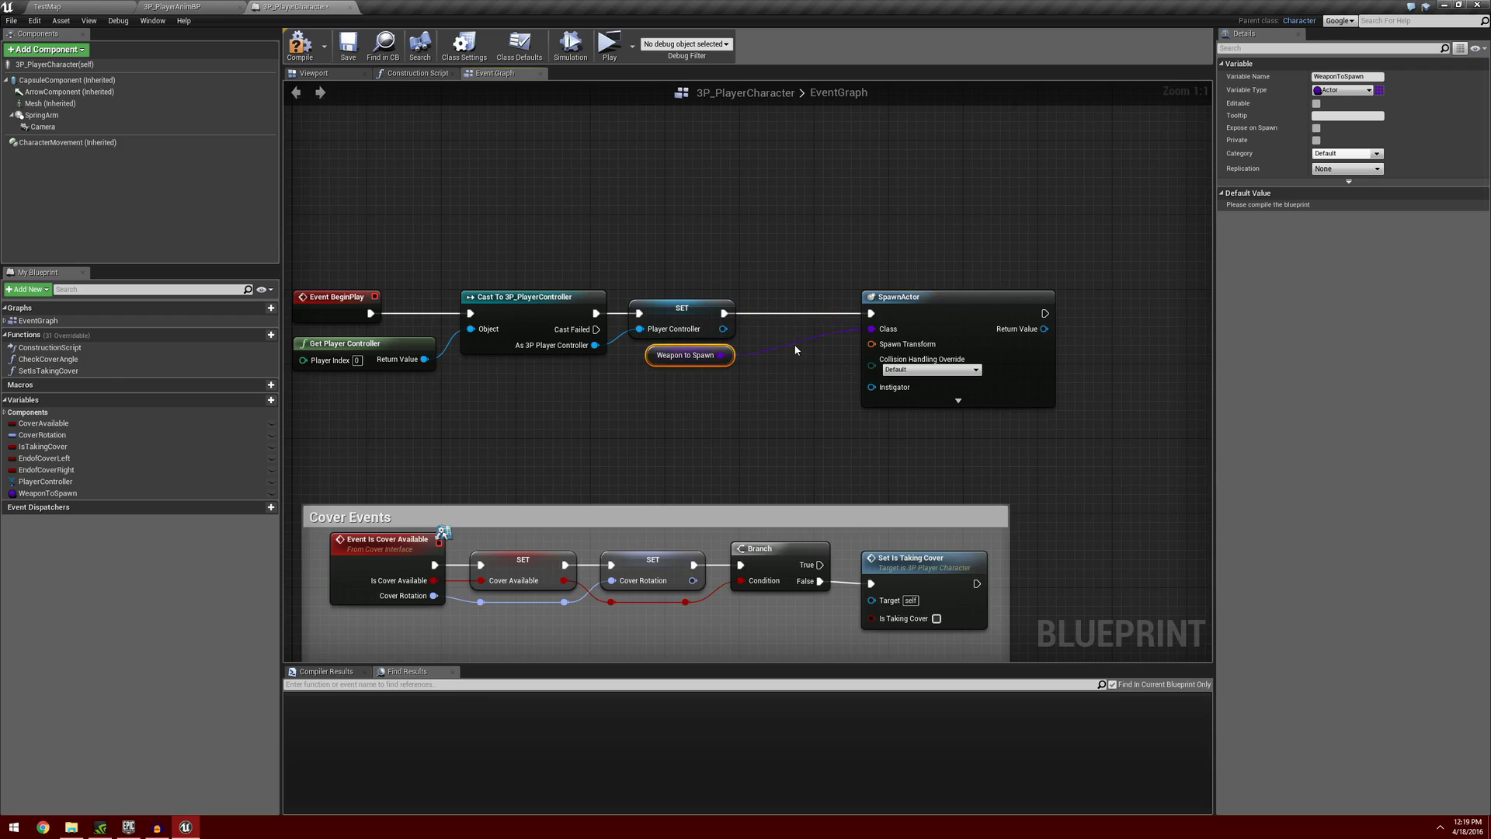
# Compile the blueprint, move SpawnActor closer to the SET node, and set WeaponToSpawn's default value to AssaultRifle_BP.
pyautogui.click(299, 45)
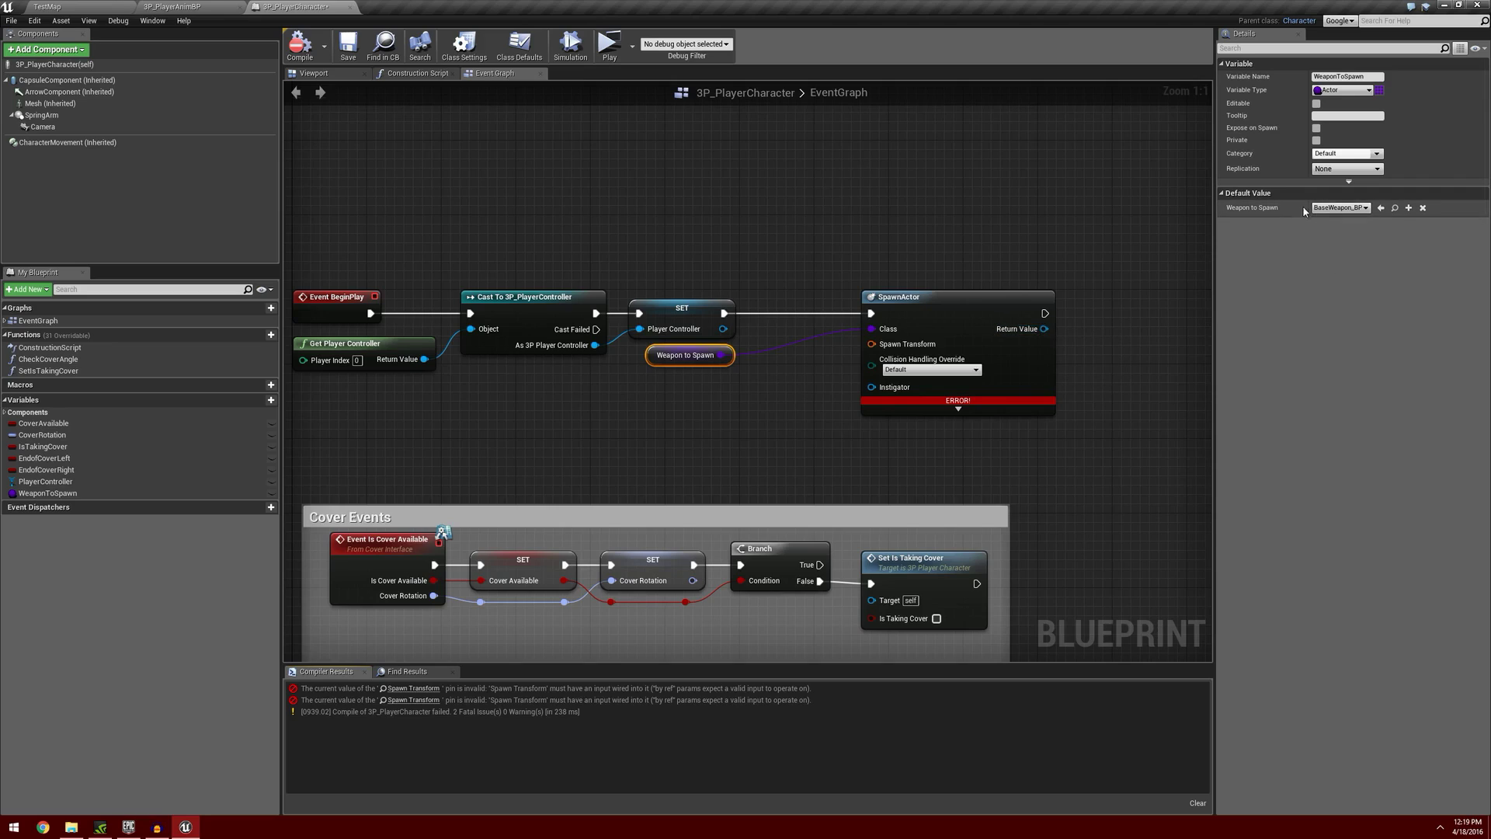
pyautogui.moveTo(936, 296); pyautogui.dragTo(831, 299)
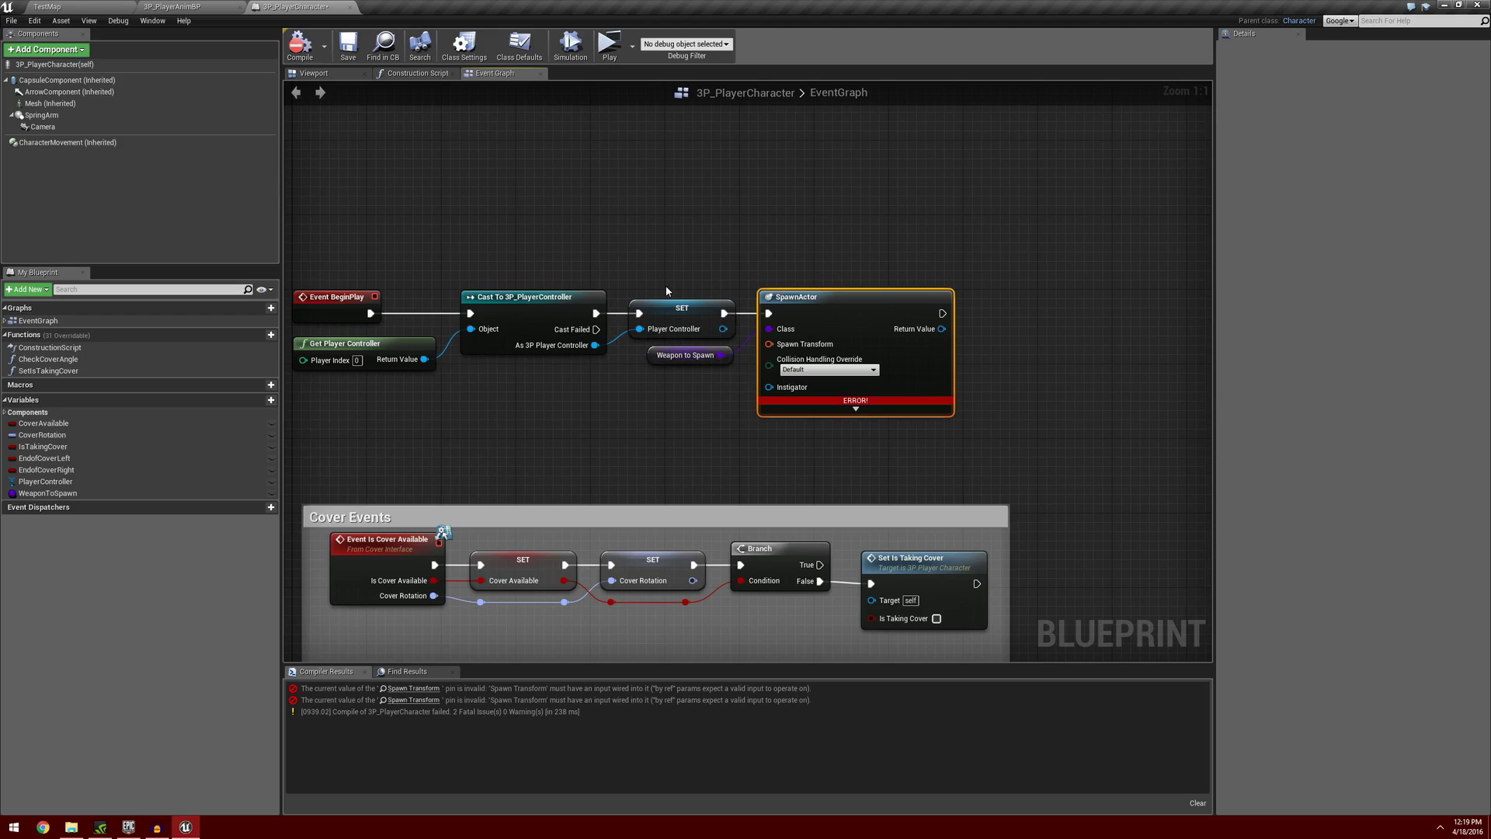
pyautogui.click(47, 493)
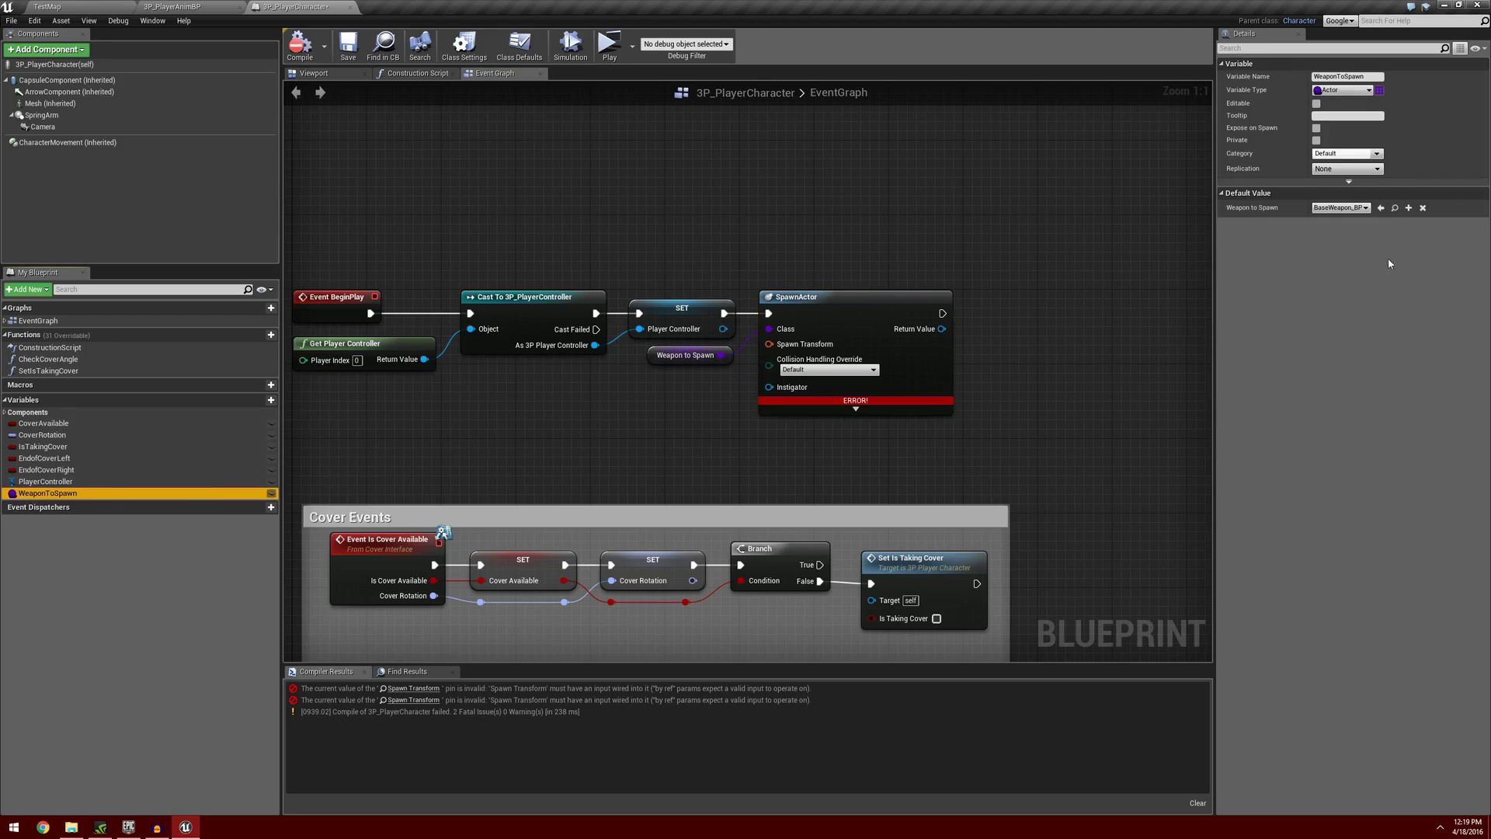
pyautogui.click(1339, 207)
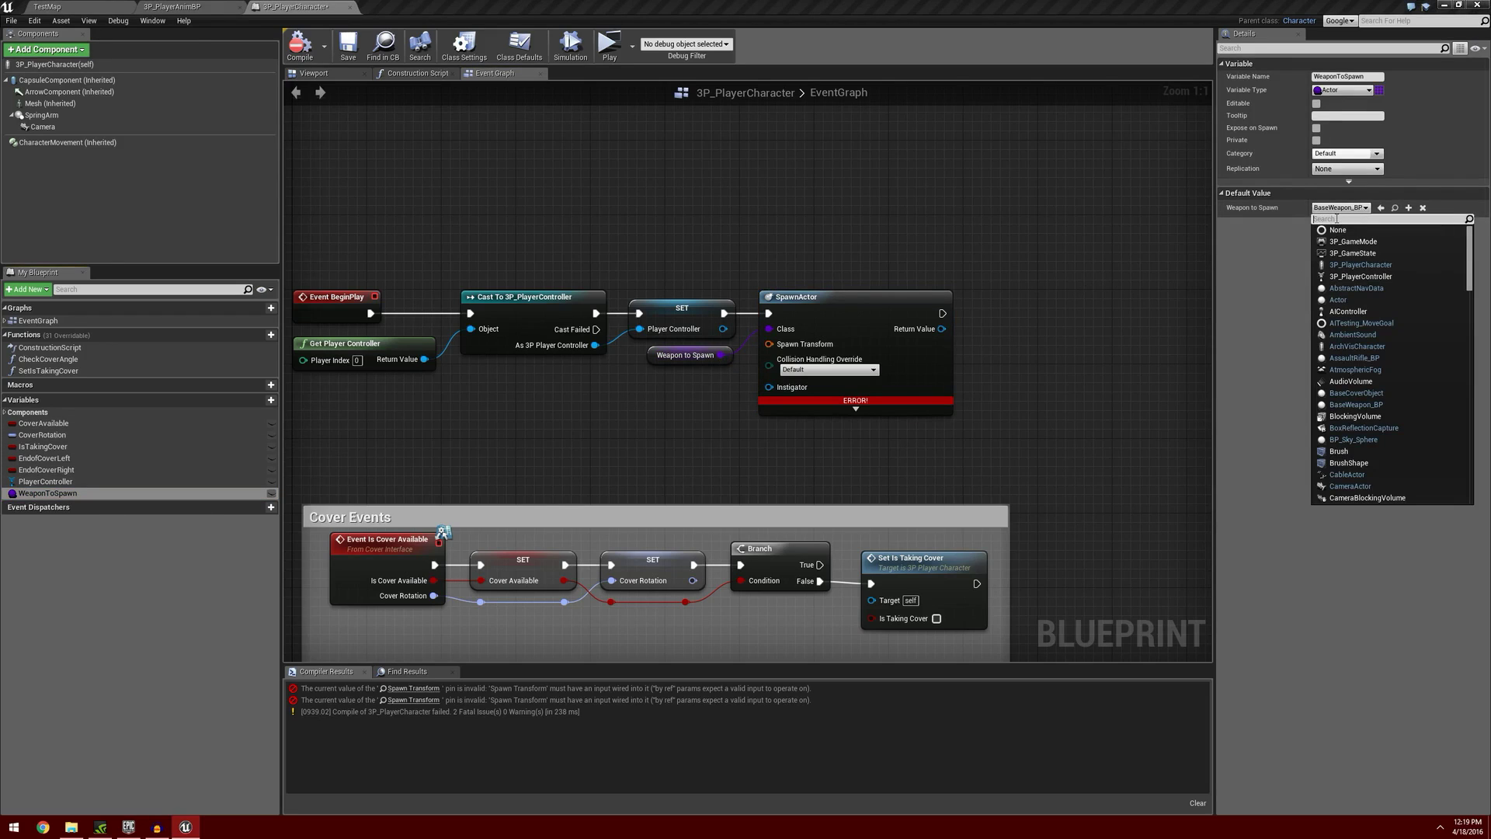
pyautogui.write('rifl')
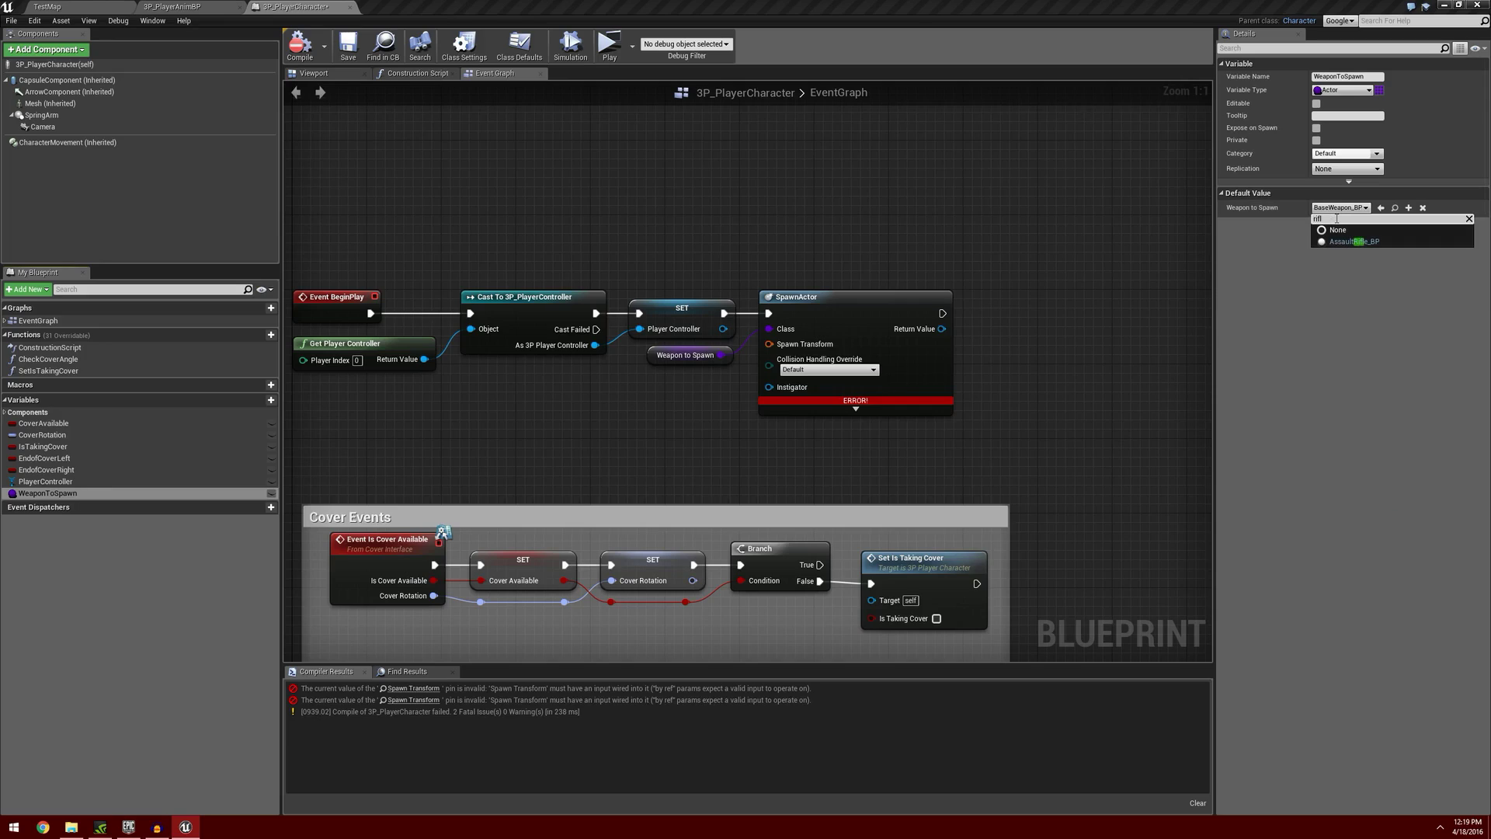
pyautogui.click(1390, 241)
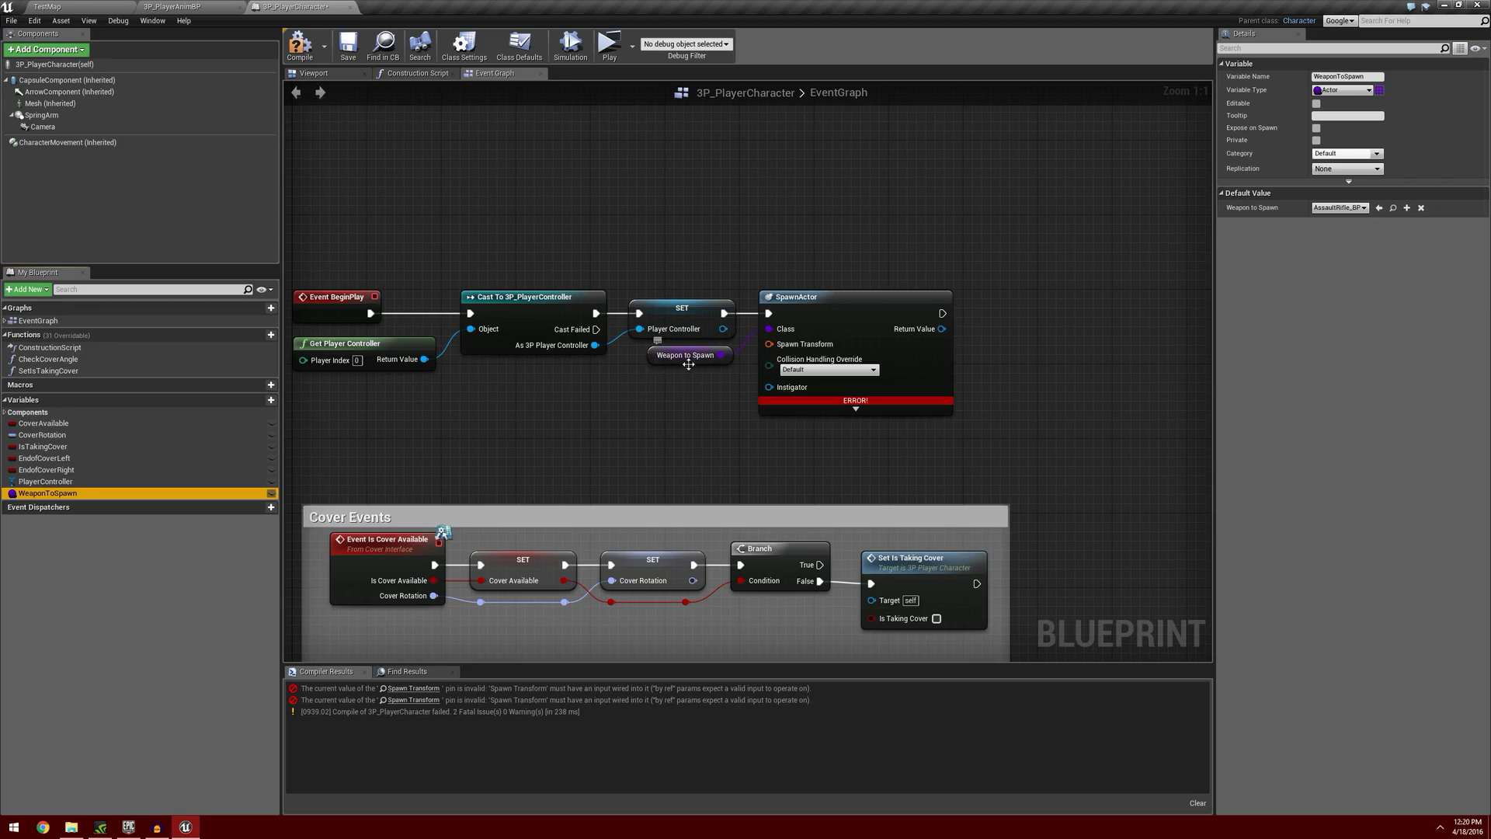
# Add a GetActorTransform node below Weapon to Spawn and connect its Return Value to SpawnActor's Spawn Transform.
pyautogui.click(686, 398)
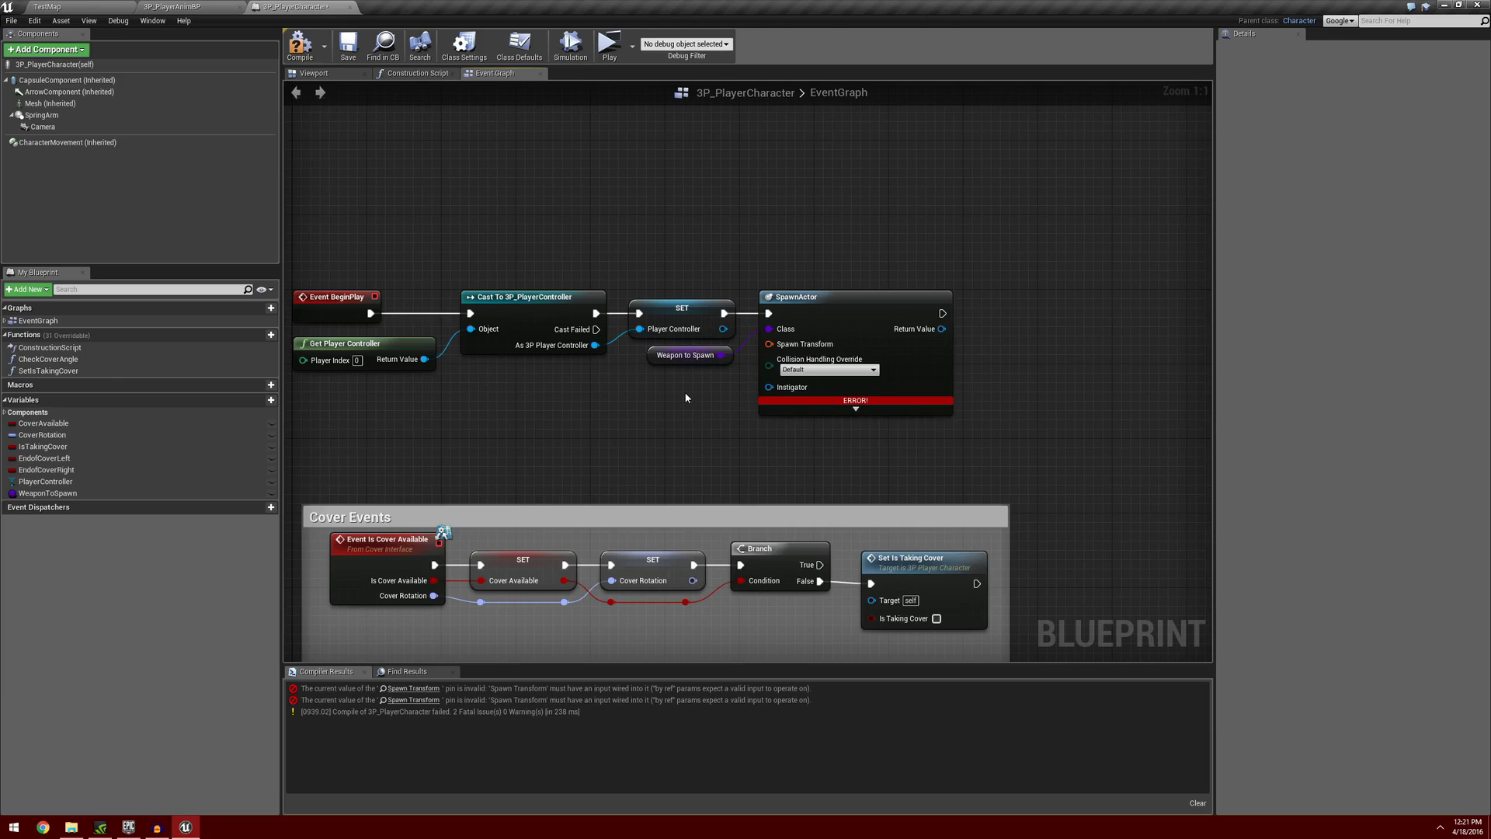
pyautogui.rightClick(686, 397)
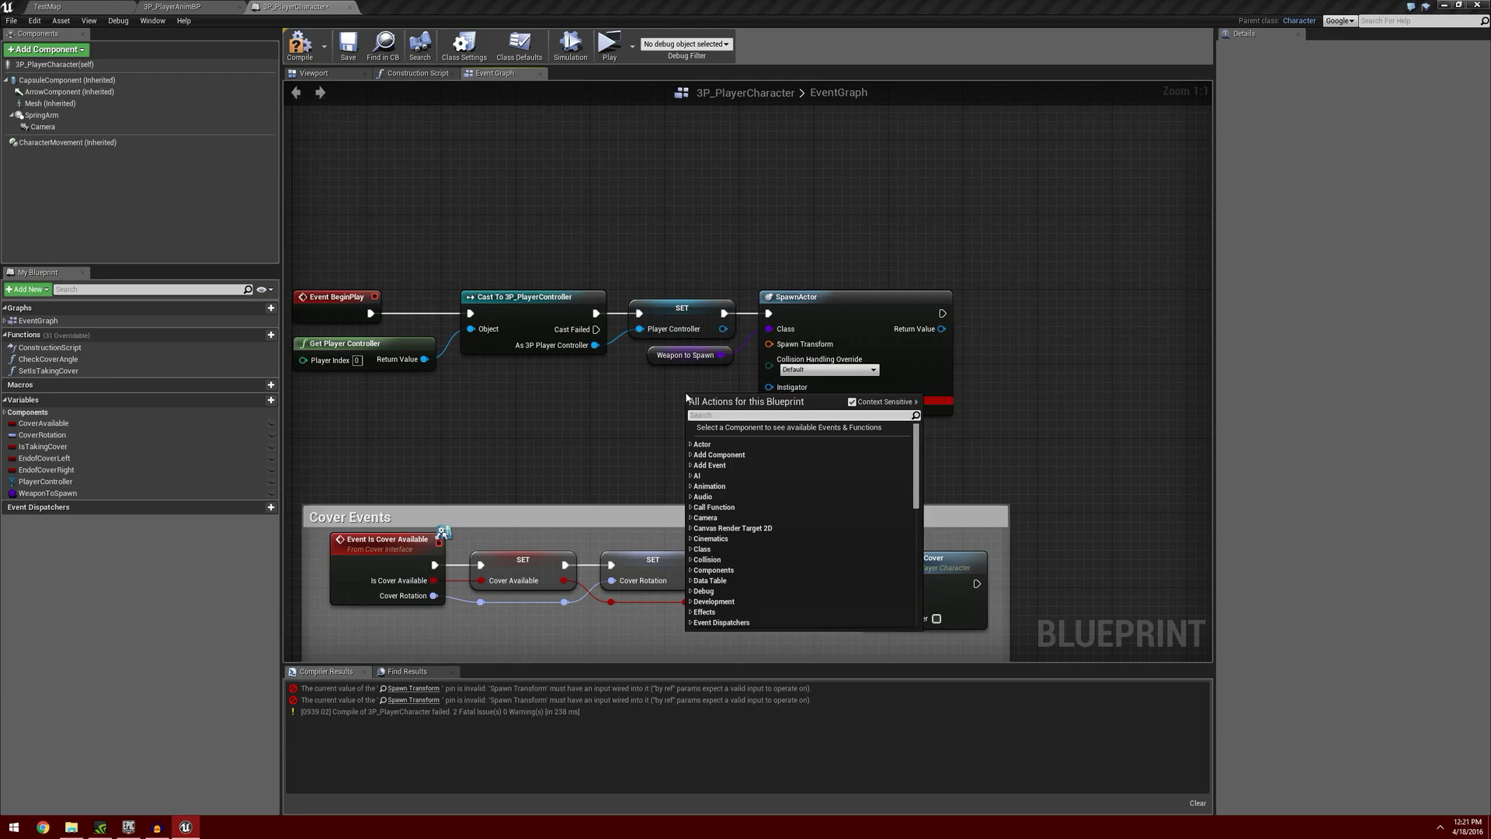
pyautogui.write('get actor')
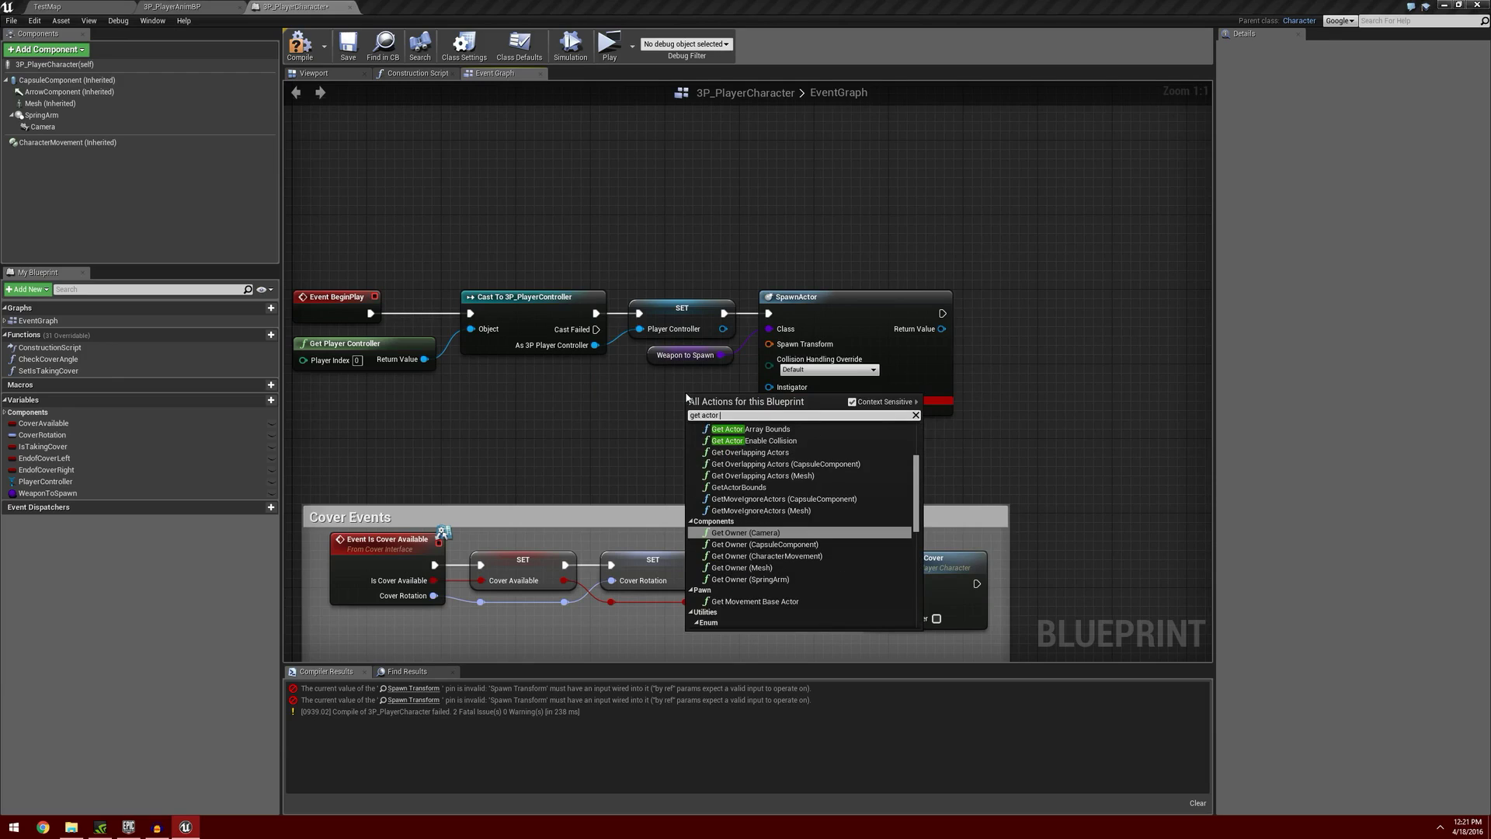
pyautogui.write(' transfo')
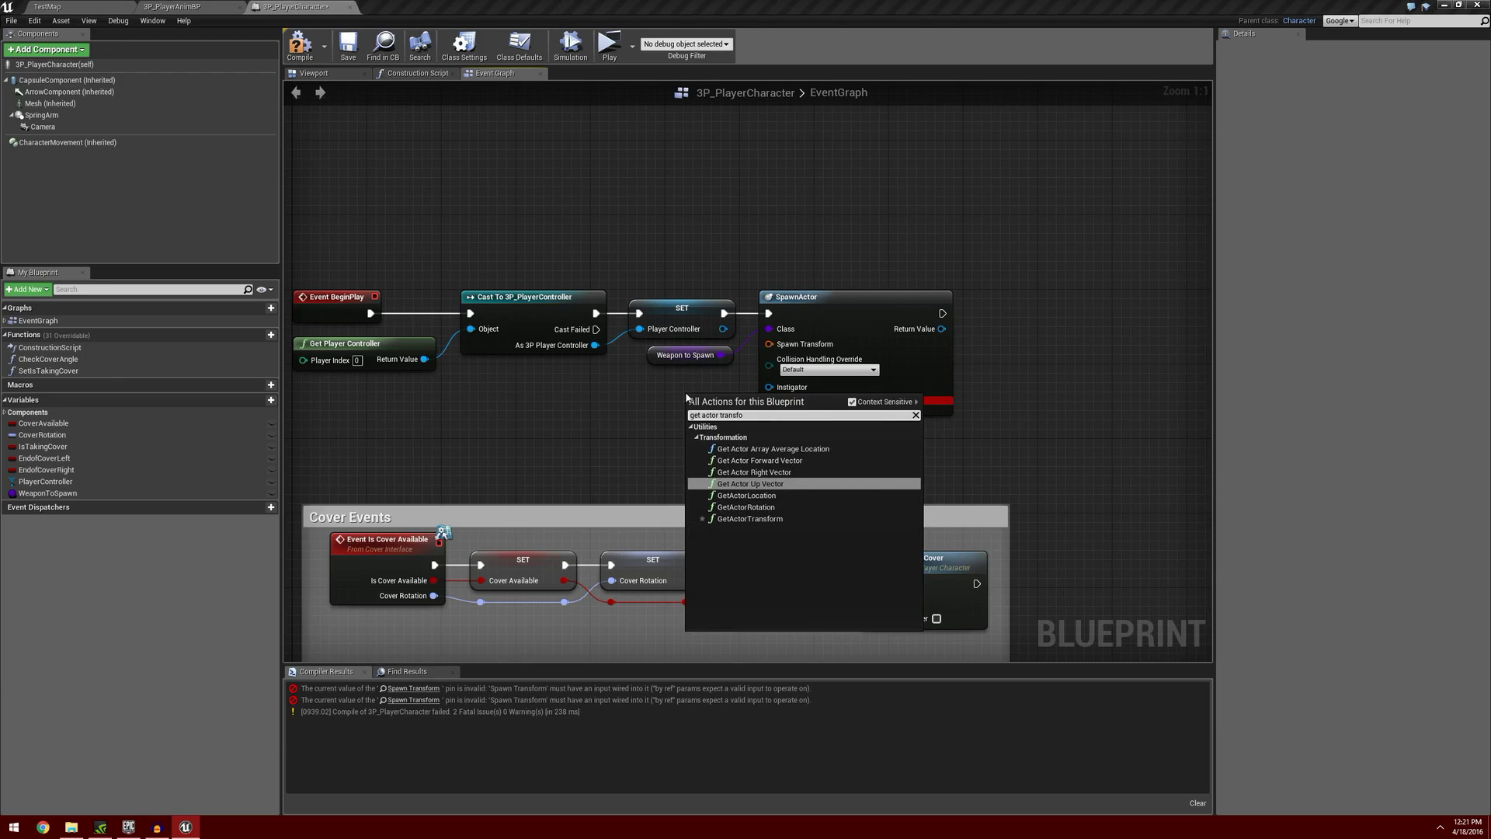
pyautogui.click(802, 518)
pyautogui.moveTo(734, 415); pyautogui.dragTo(645, 391)
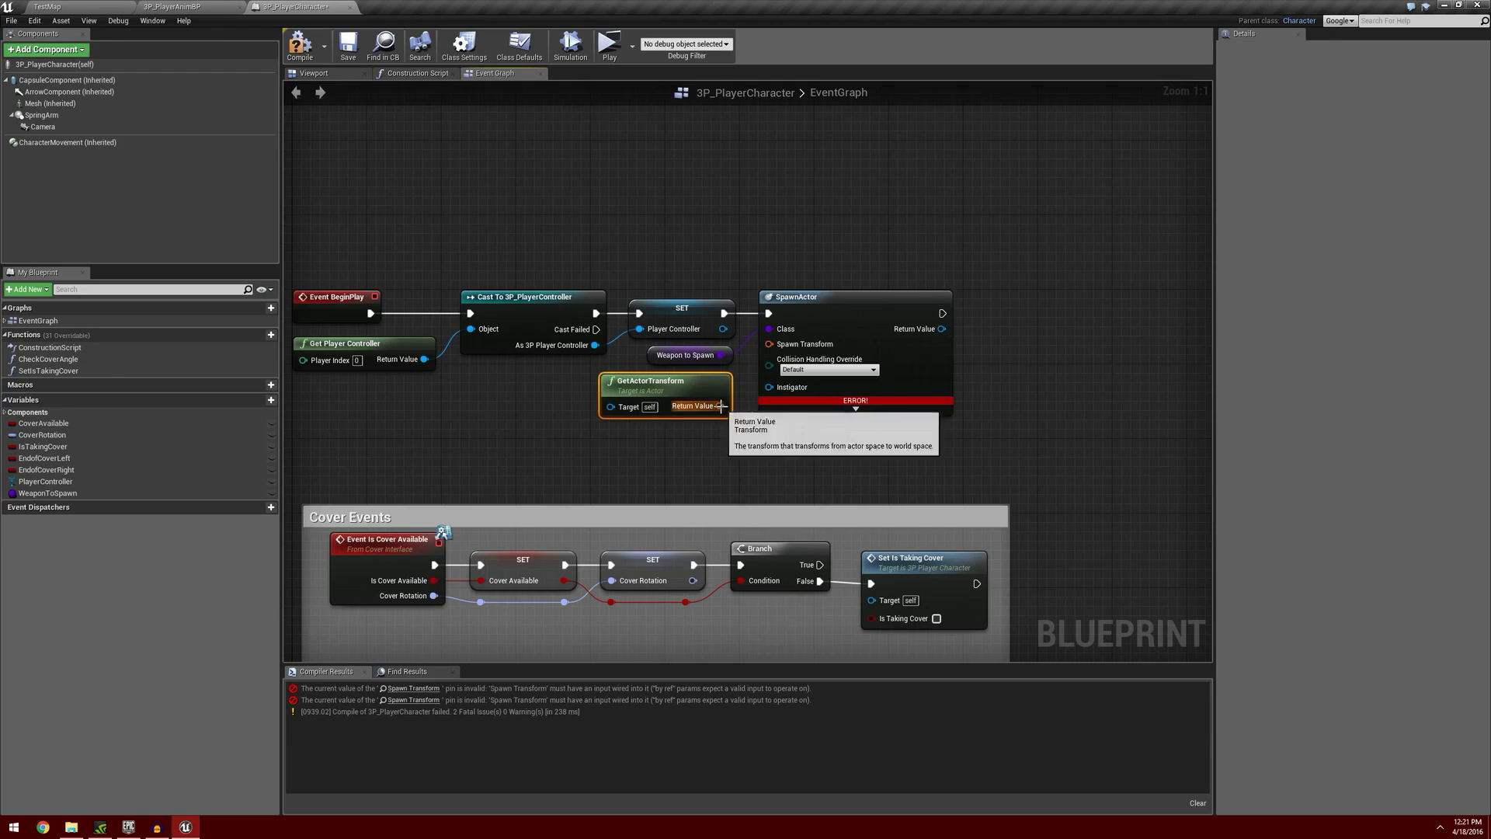
pyautogui.moveTo(720, 405); pyautogui.dragTo(773, 349)
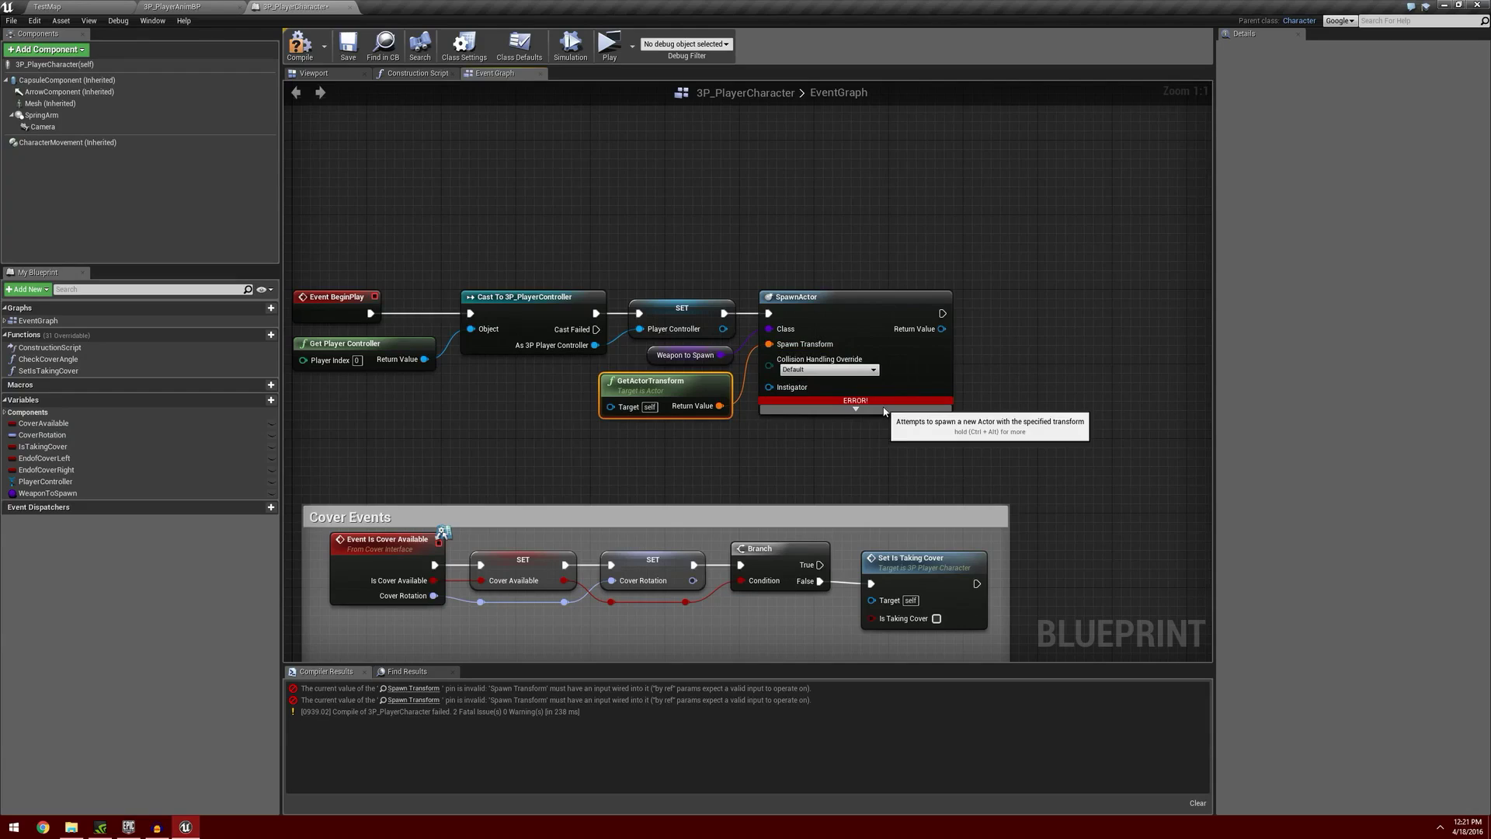
# Set SpawnActor's Collision Handling Override to Always Spawn, Ignore Collisions and compile the blueprint.
pyautogui.click(872, 370)
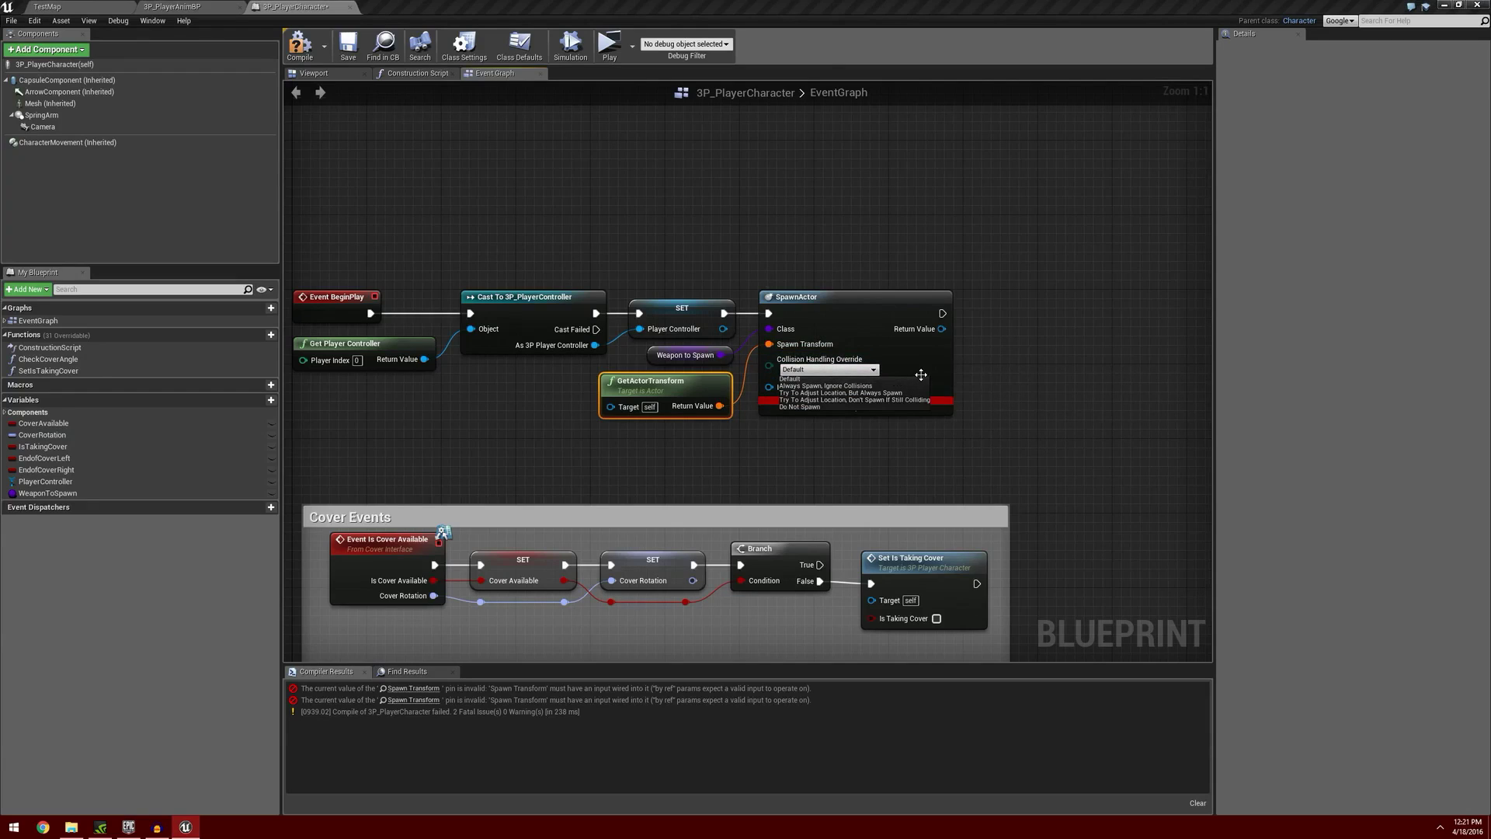
pyautogui.click(878, 385)
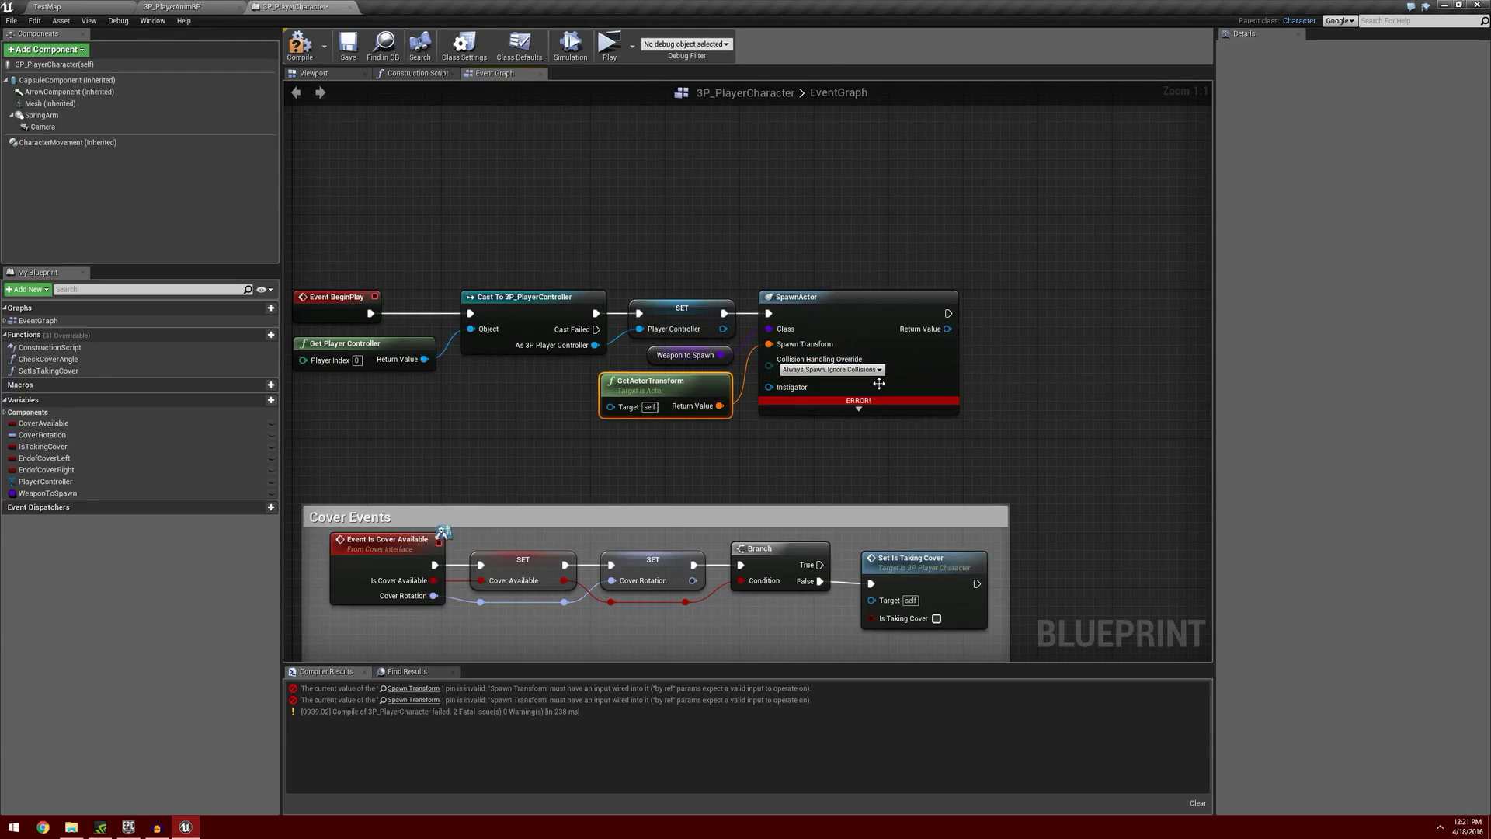
pyautogui.click(300, 45)
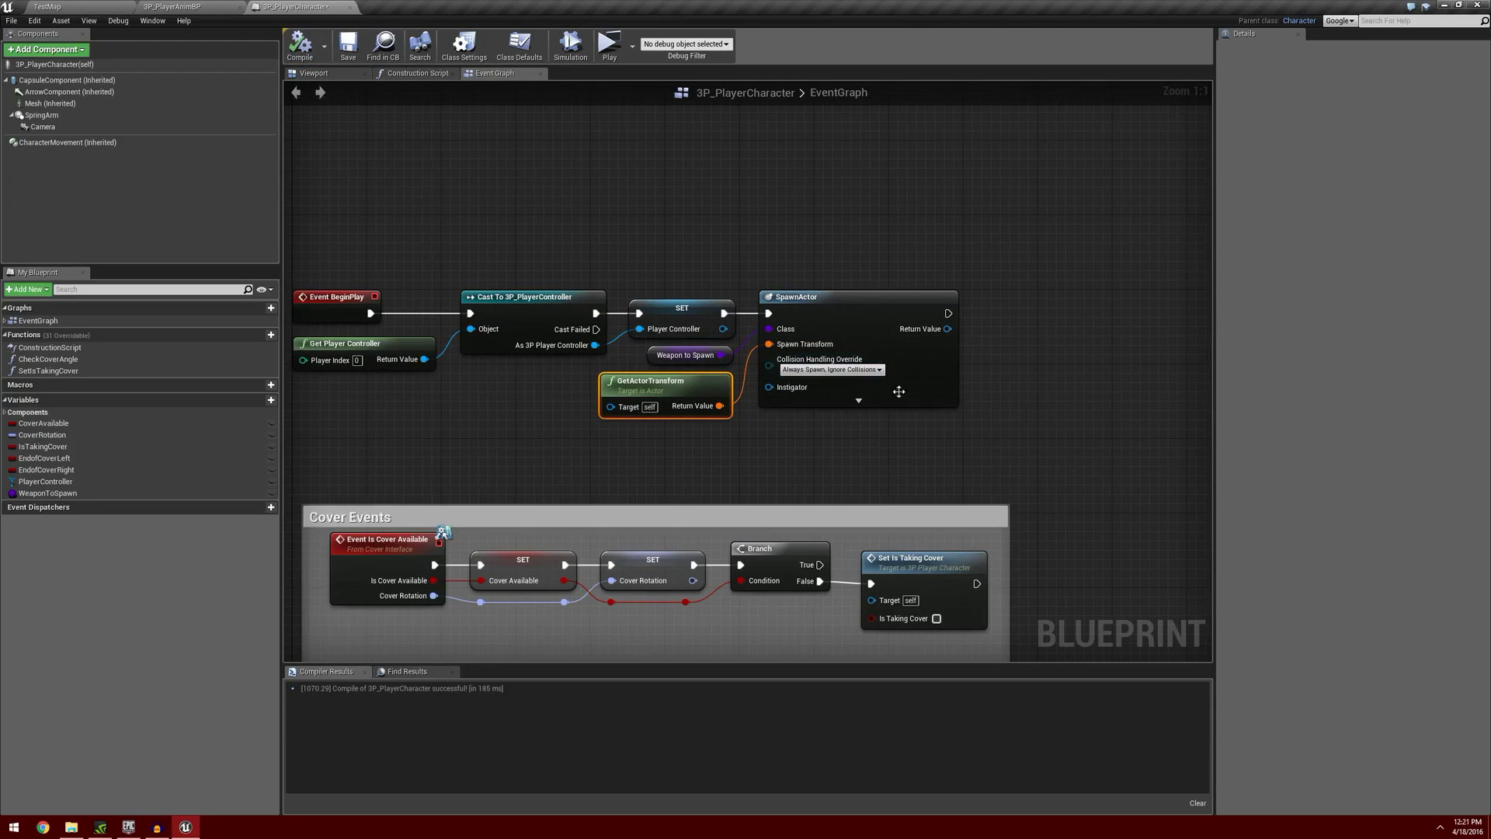
# Promote SpawnActor's Return Value to a variable named EquippedWeapon and align its SET node beside SpawnActor.
pyautogui.moveTo(915, 432); pyautogui.dragTo(680, 489, button='right')
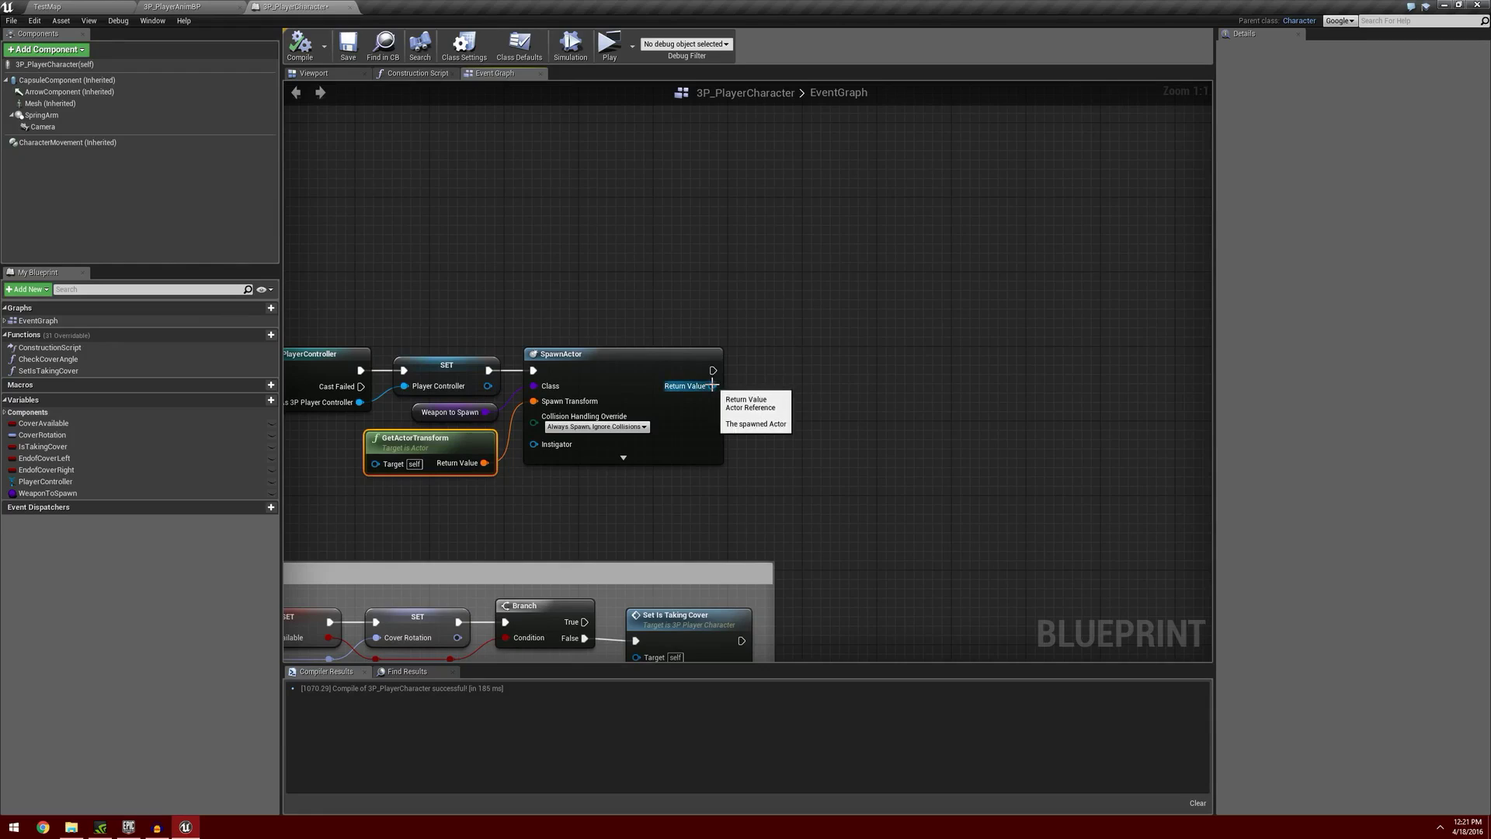
pyautogui.rightClick(712, 386)
pyautogui.click(750, 402)
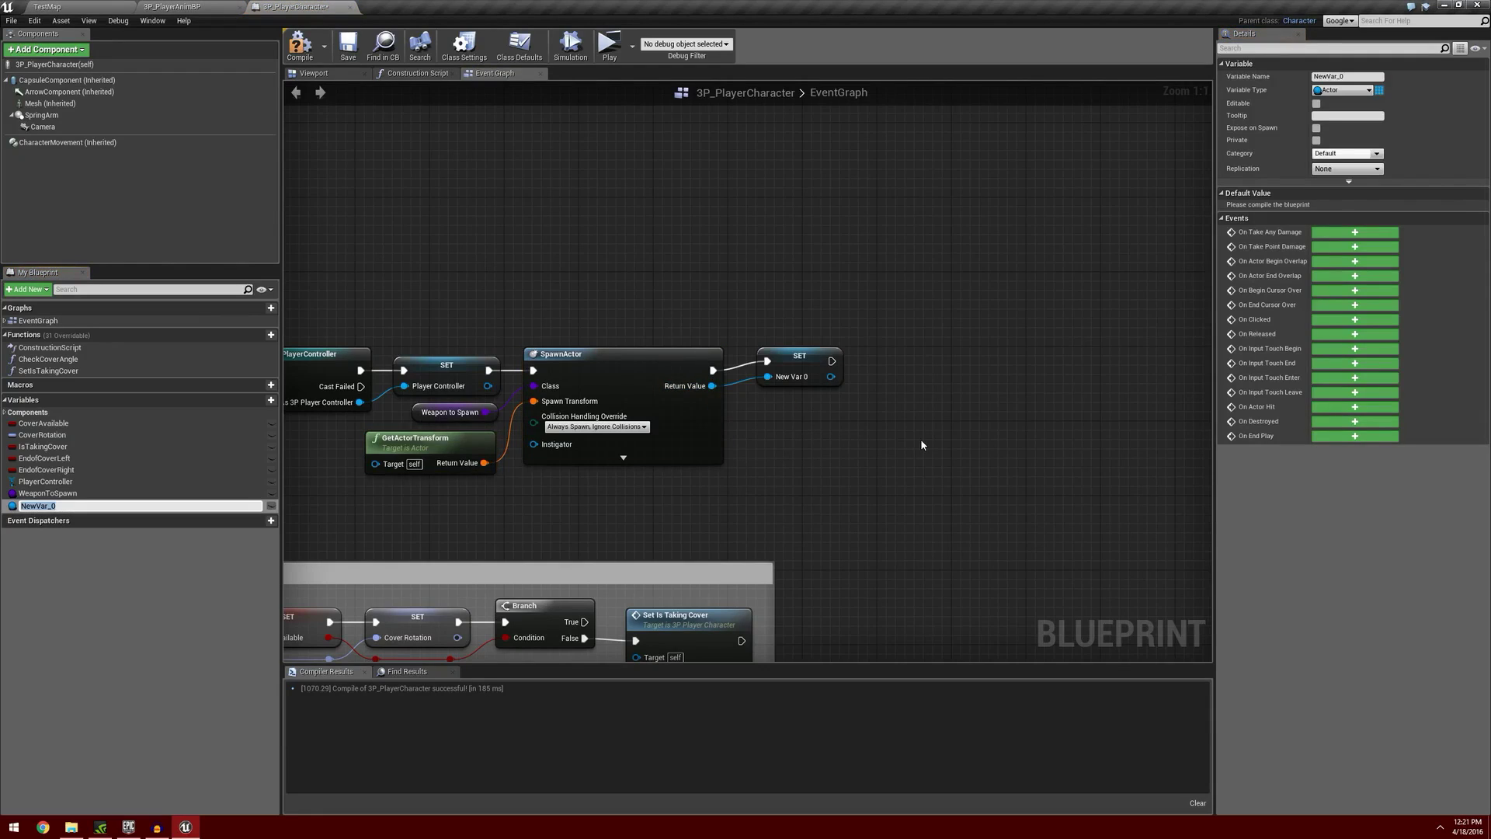
pyautogui.write('EquippedWeapon')
pyautogui.press('Return')
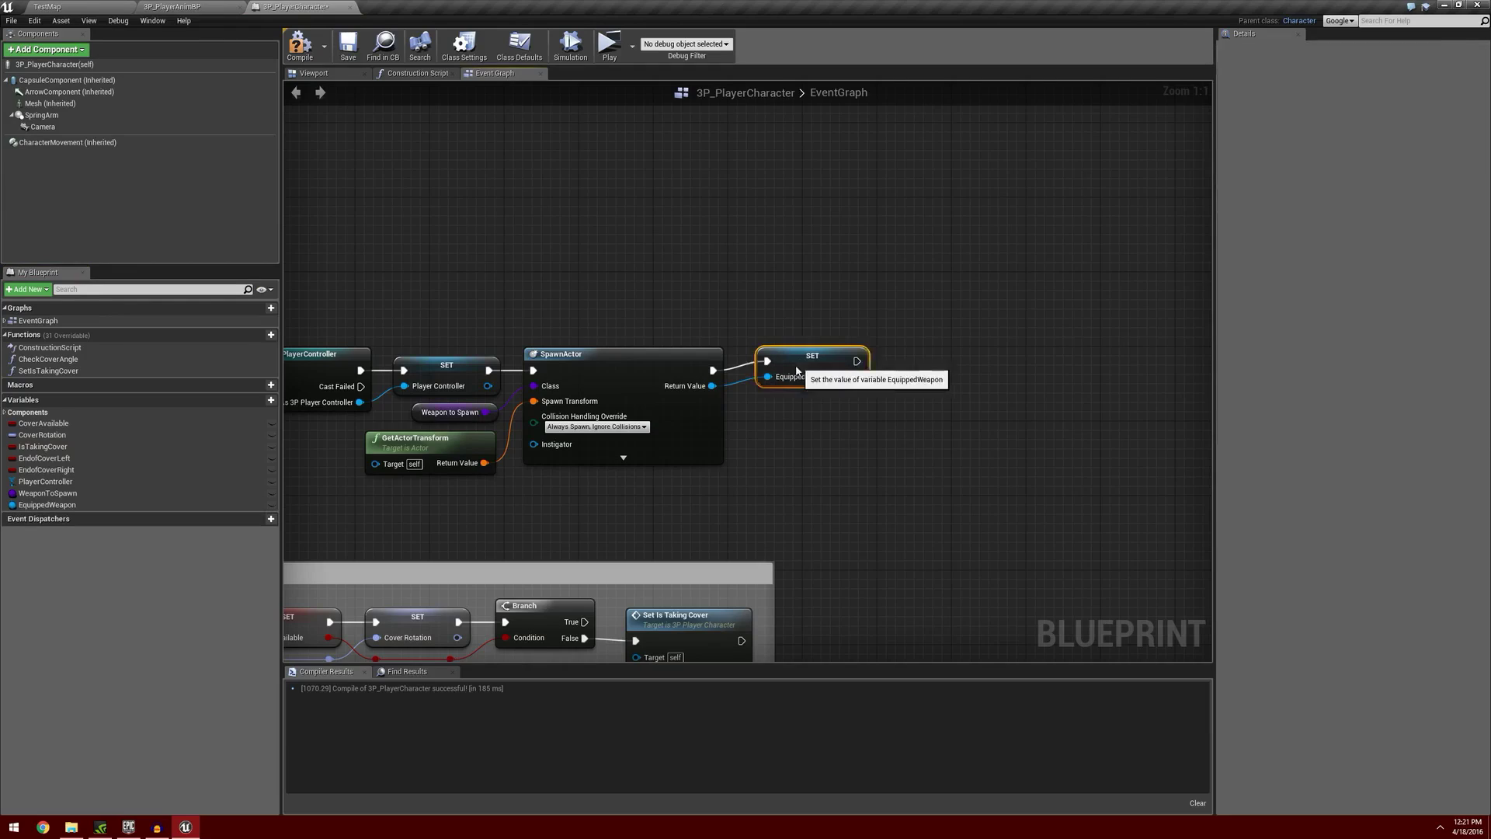
pyautogui.moveTo(812, 379); pyautogui.dragTo(792, 388)
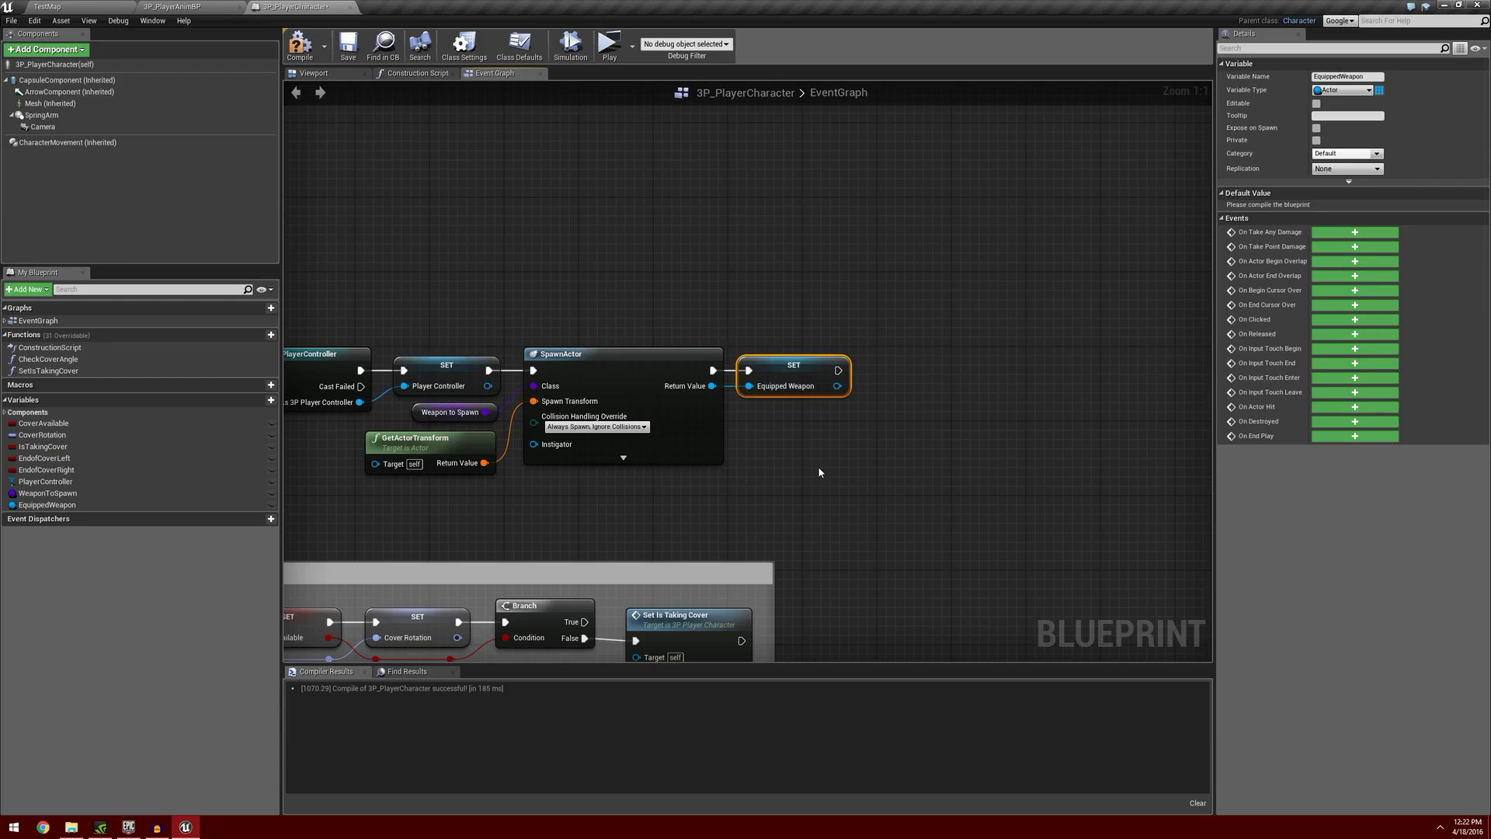
# Add an AttachActorToComponent node from the SET node's Equipped Weapon output and place it in line with the execution flow.
pyautogui.moveTo(817, 466); pyautogui.dragTo(634, 494, button='right')
pyautogui.moveTo(616, 441); pyautogui.dragTo(670, 435)
pyautogui.write('at')
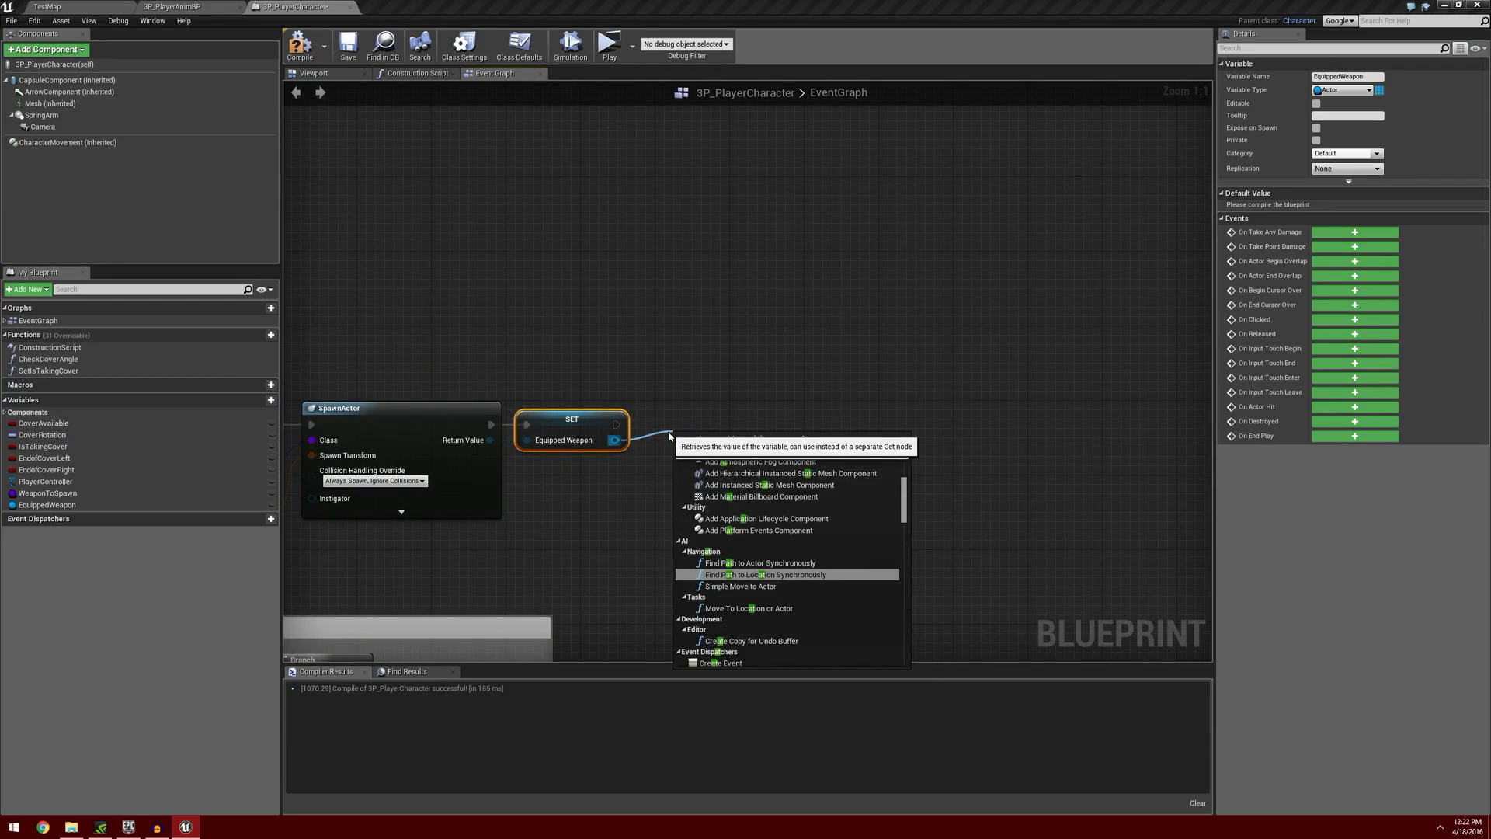
pyautogui.write('tach')
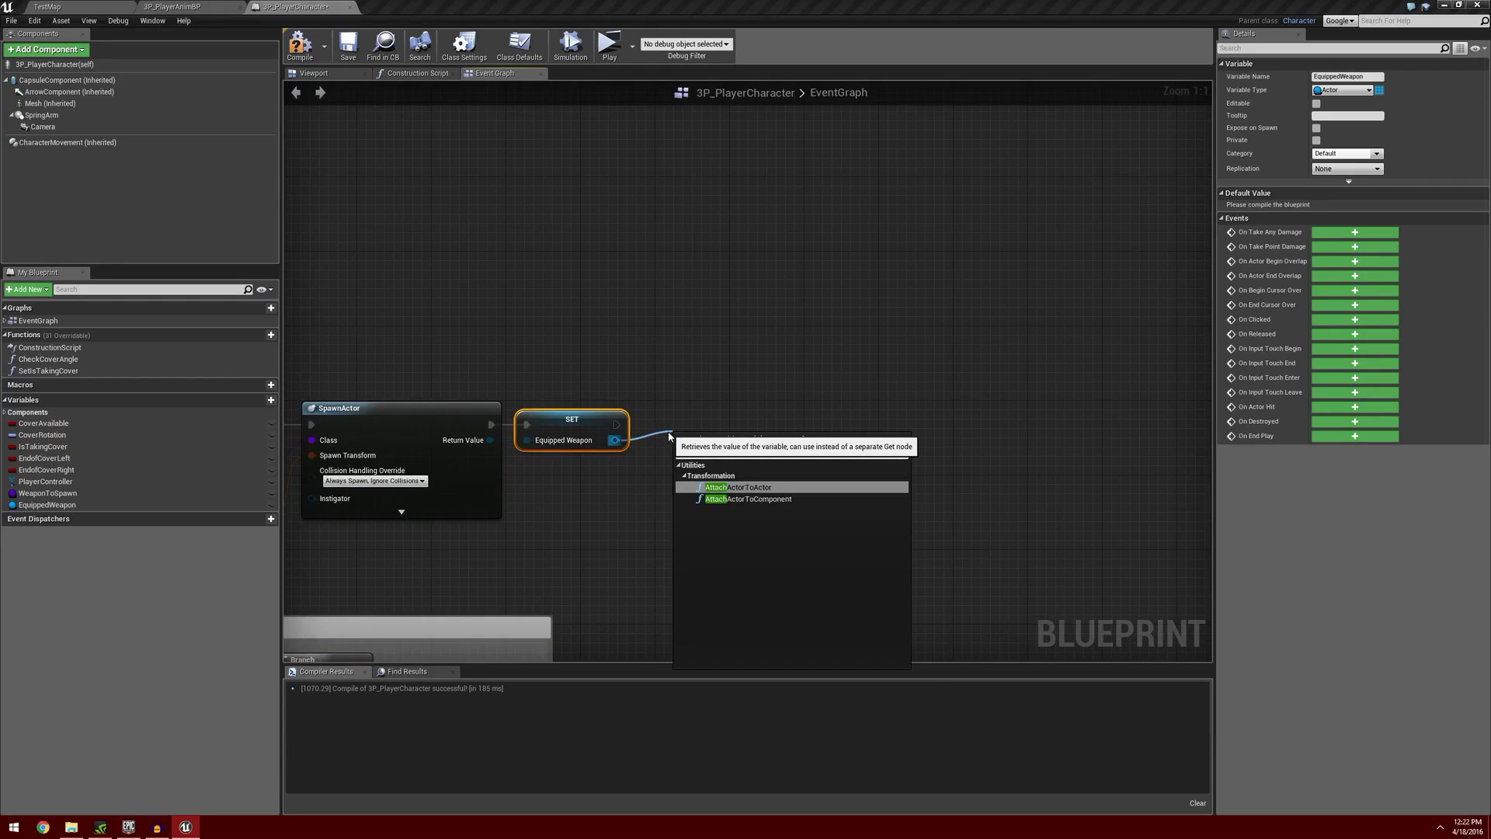
pyautogui.click(748, 499)
pyautogui.moveTo(723, 443); pyautogui.dragTo(706, 404)
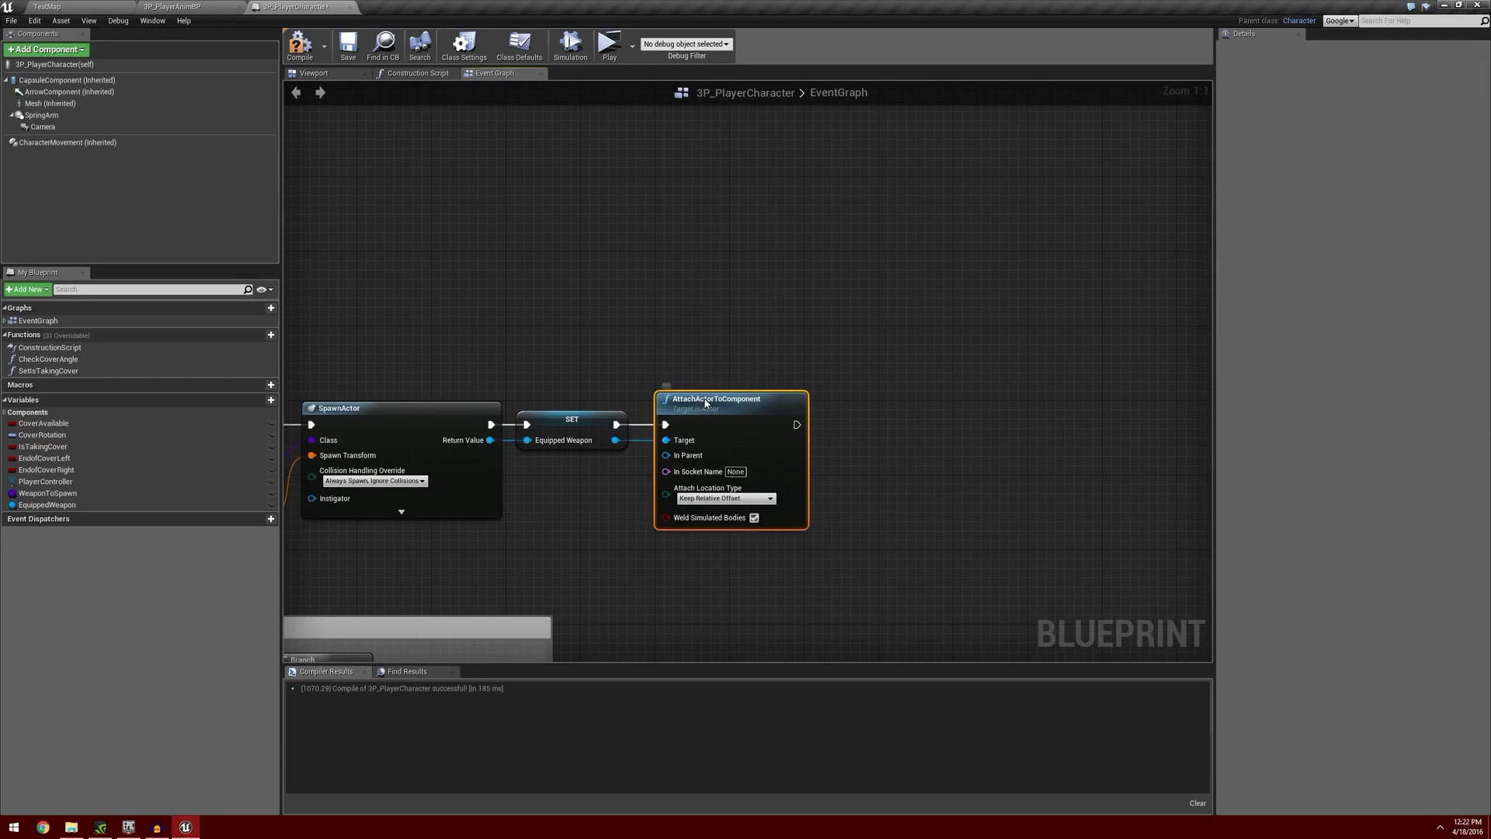
pyautogui.moveTo(792, 598); pyautogui.dragTo(832, 601, button='right')
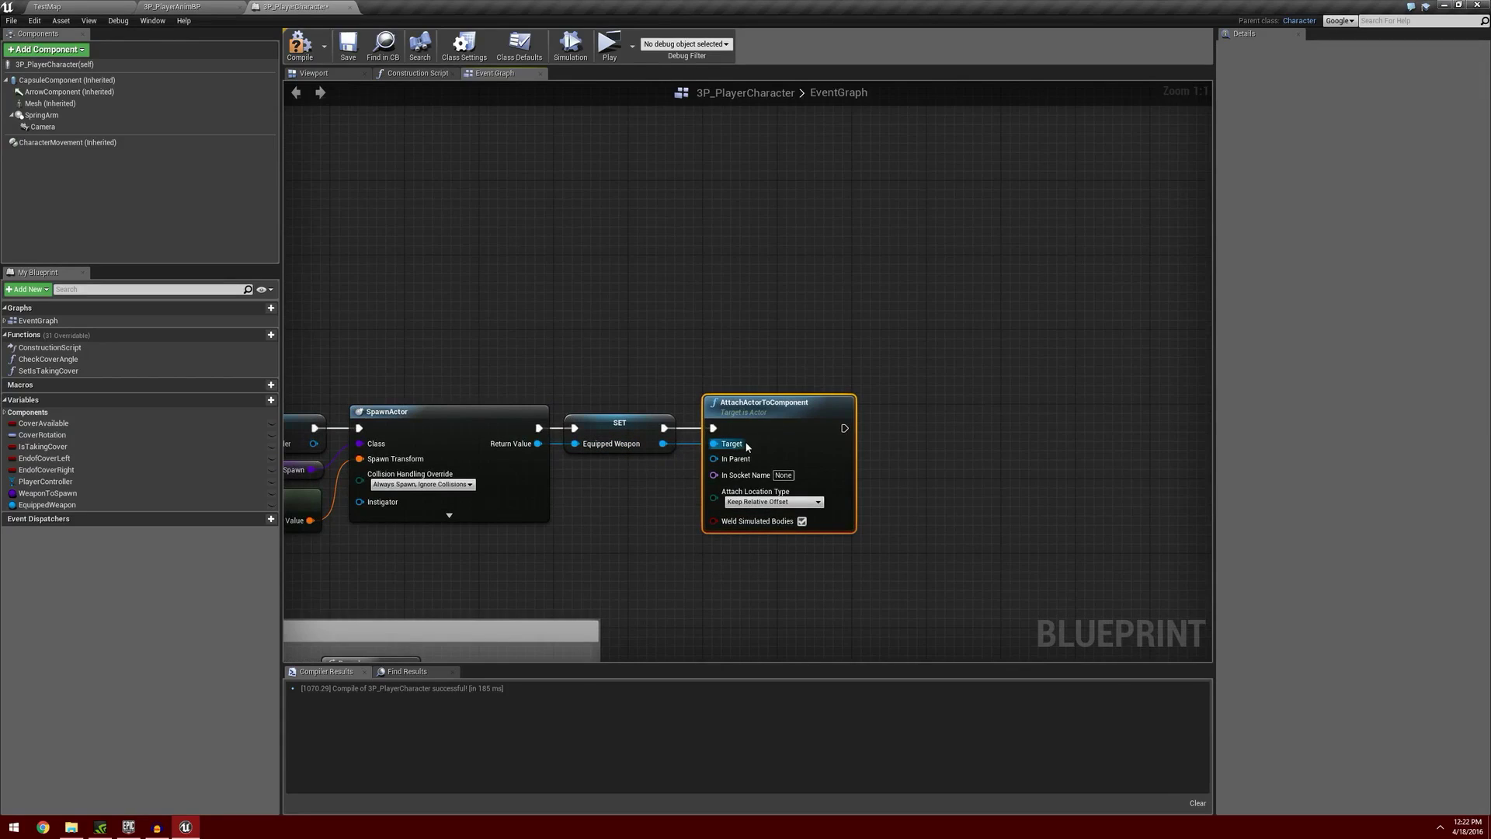
# Add a reference to the inherited Mesh component and connect it to AttachActorToComponent's In Parent input.
pyautogui.moveTo(857, 550); pyautogui.dragTo(947, 523, button='right')
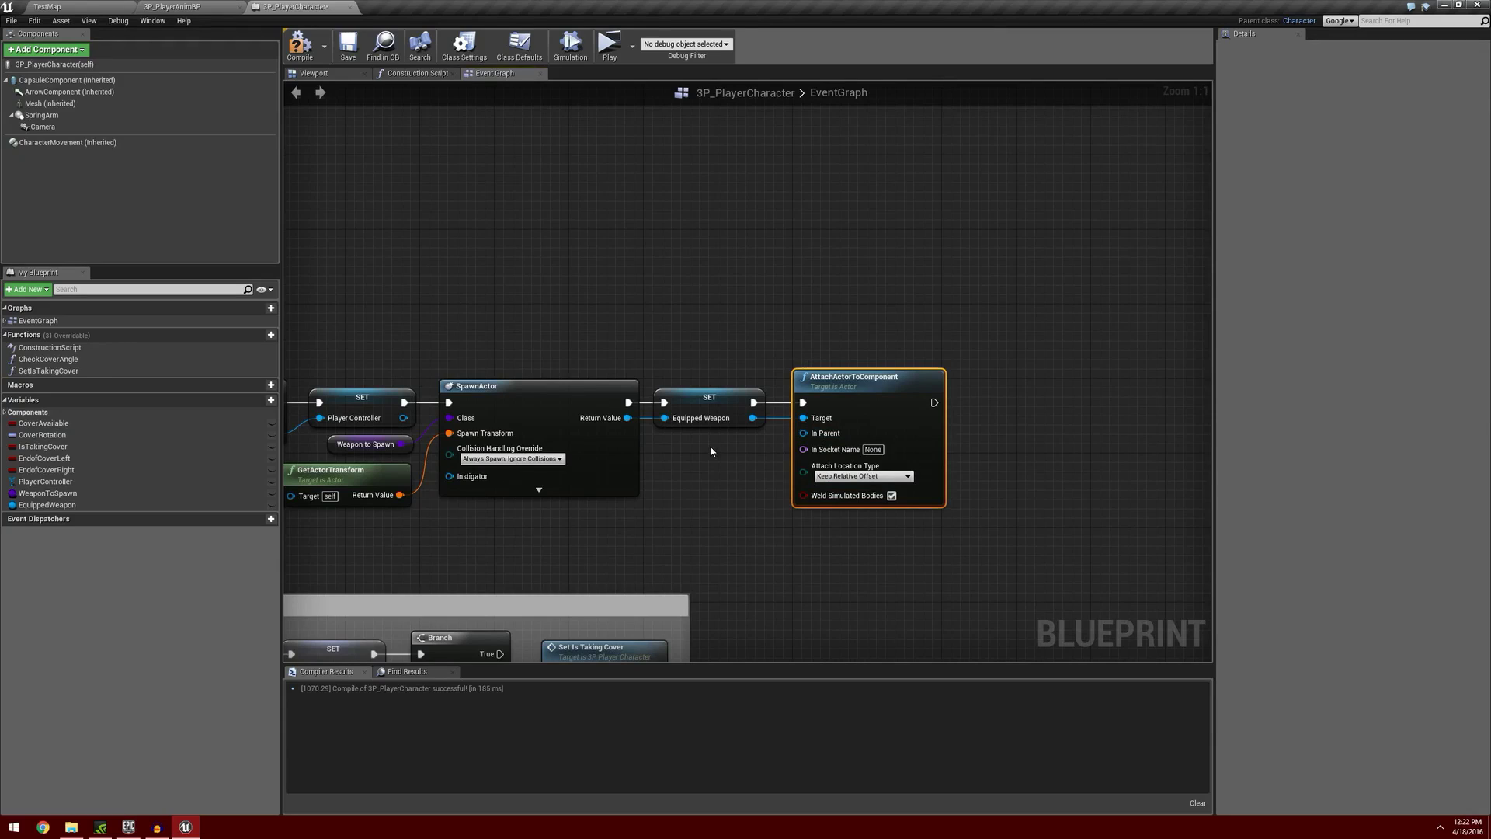
pyautogui.click(69, 105)
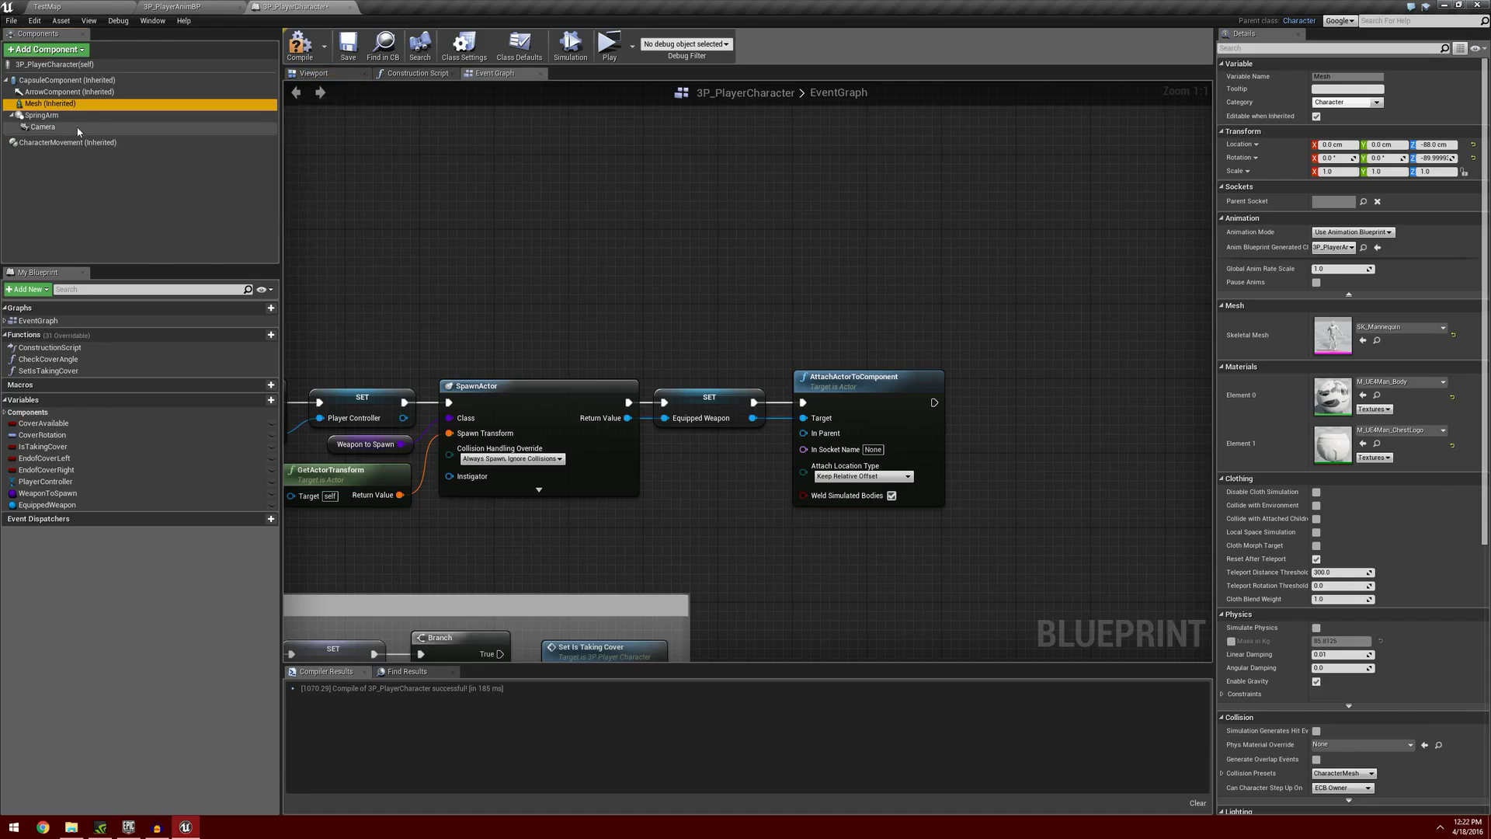
pyautogui.moveTo(36, 108); pyautogui.dragTo(804, 433)
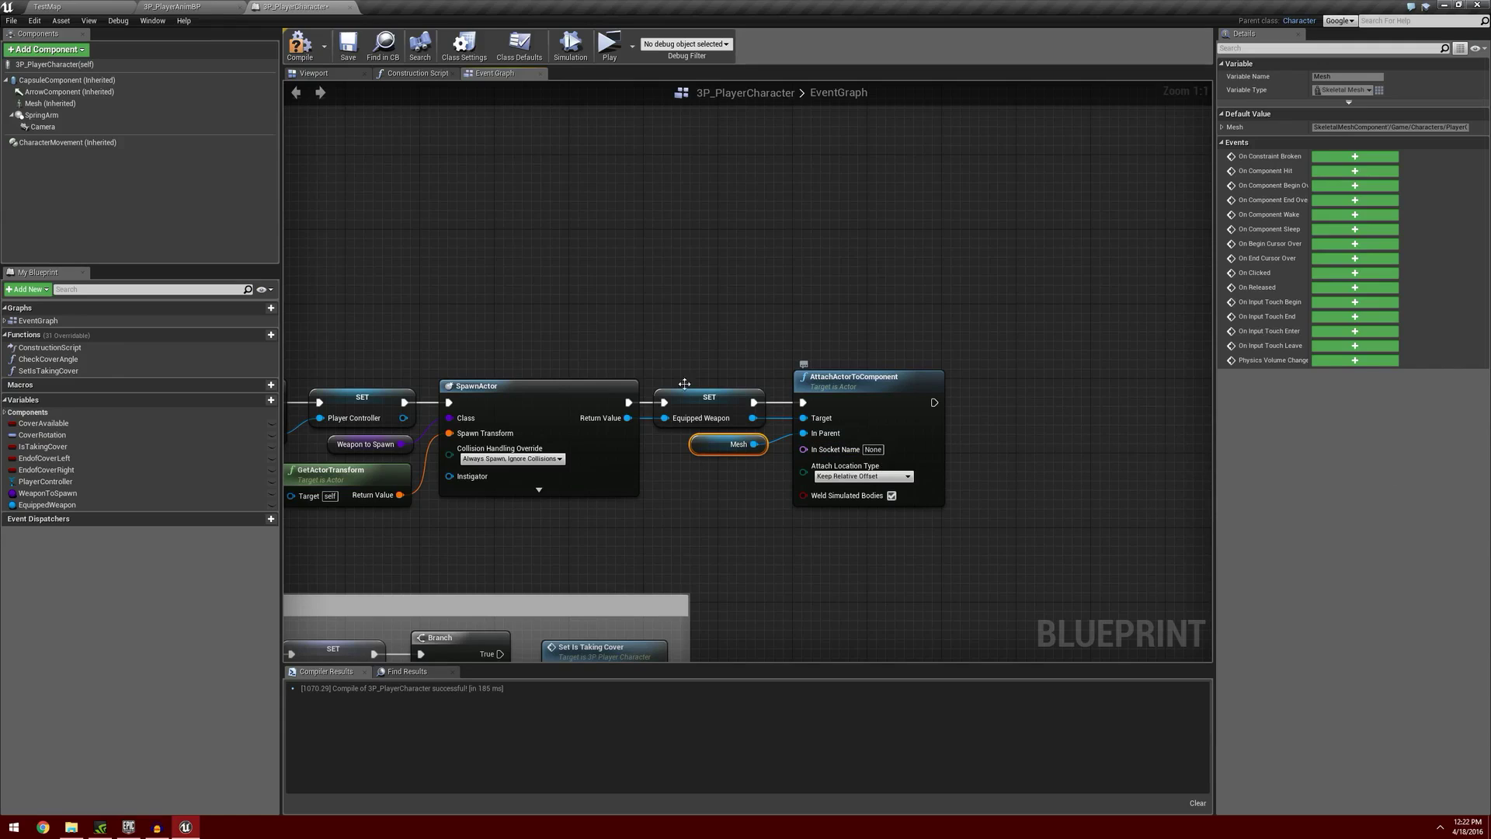
# Copy the WeaponSocket name from the skeleton in 3P_PlayerAnimBP and paste it as AttachActorToComponent's In Socket Name in 3P_PlayerCharacter.
pyautogui.click(172, 7)
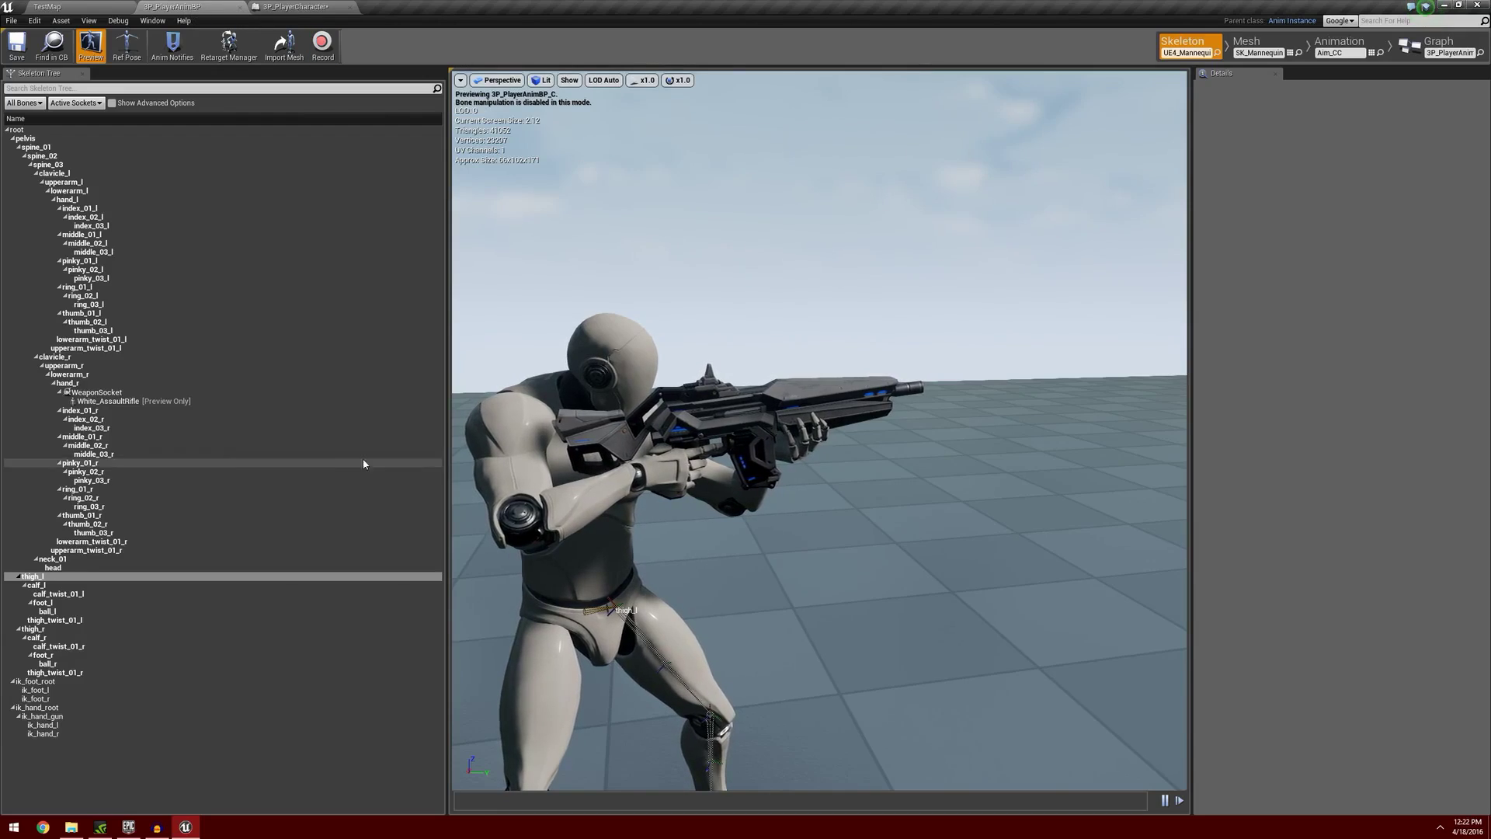
pyautogui.click(126, 393)
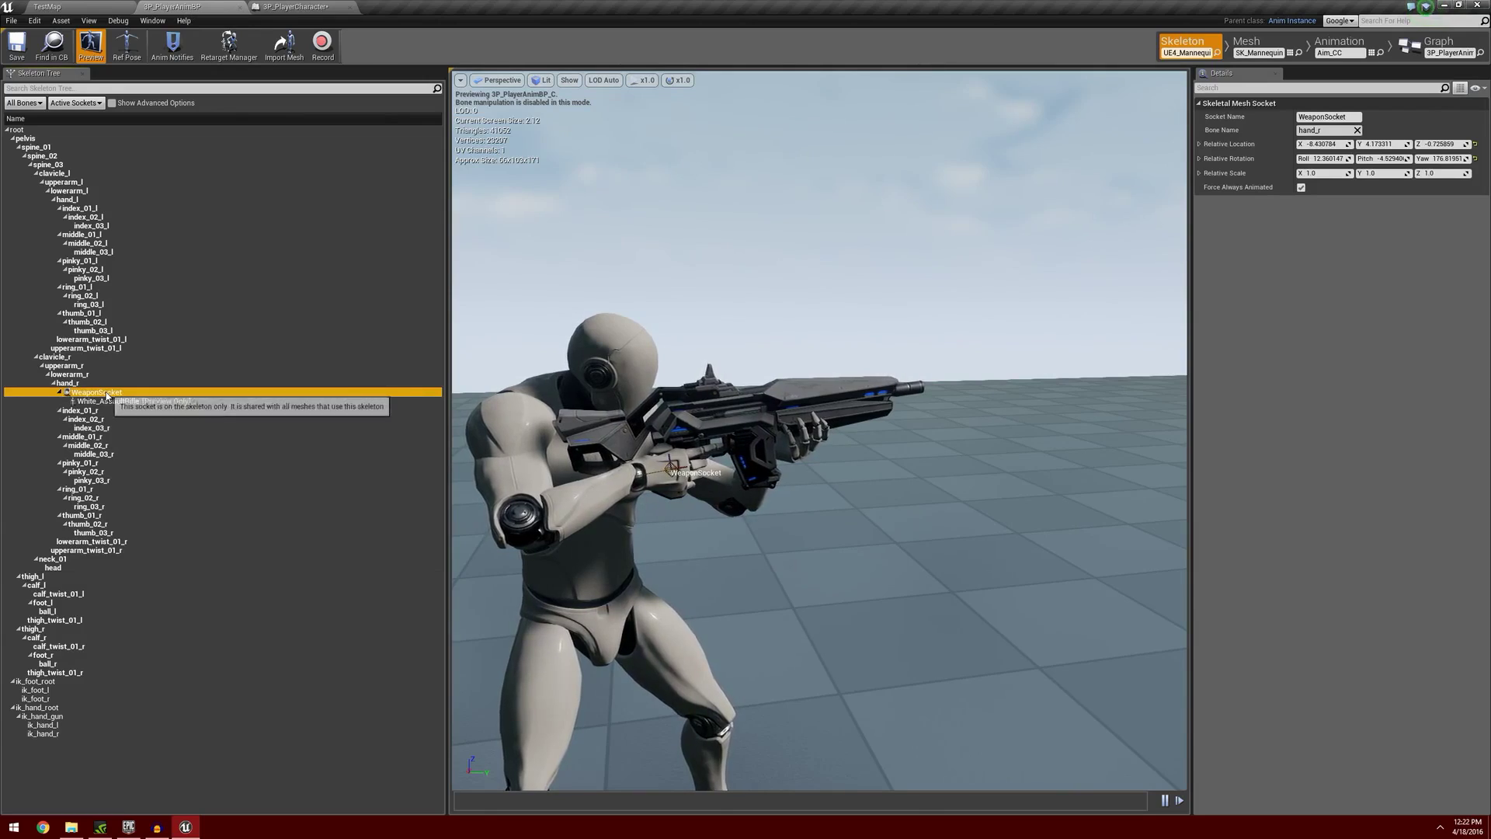
pyautogui.doubleClick(106, 395)
pyautogui.hotkey('ctrl', 'c')
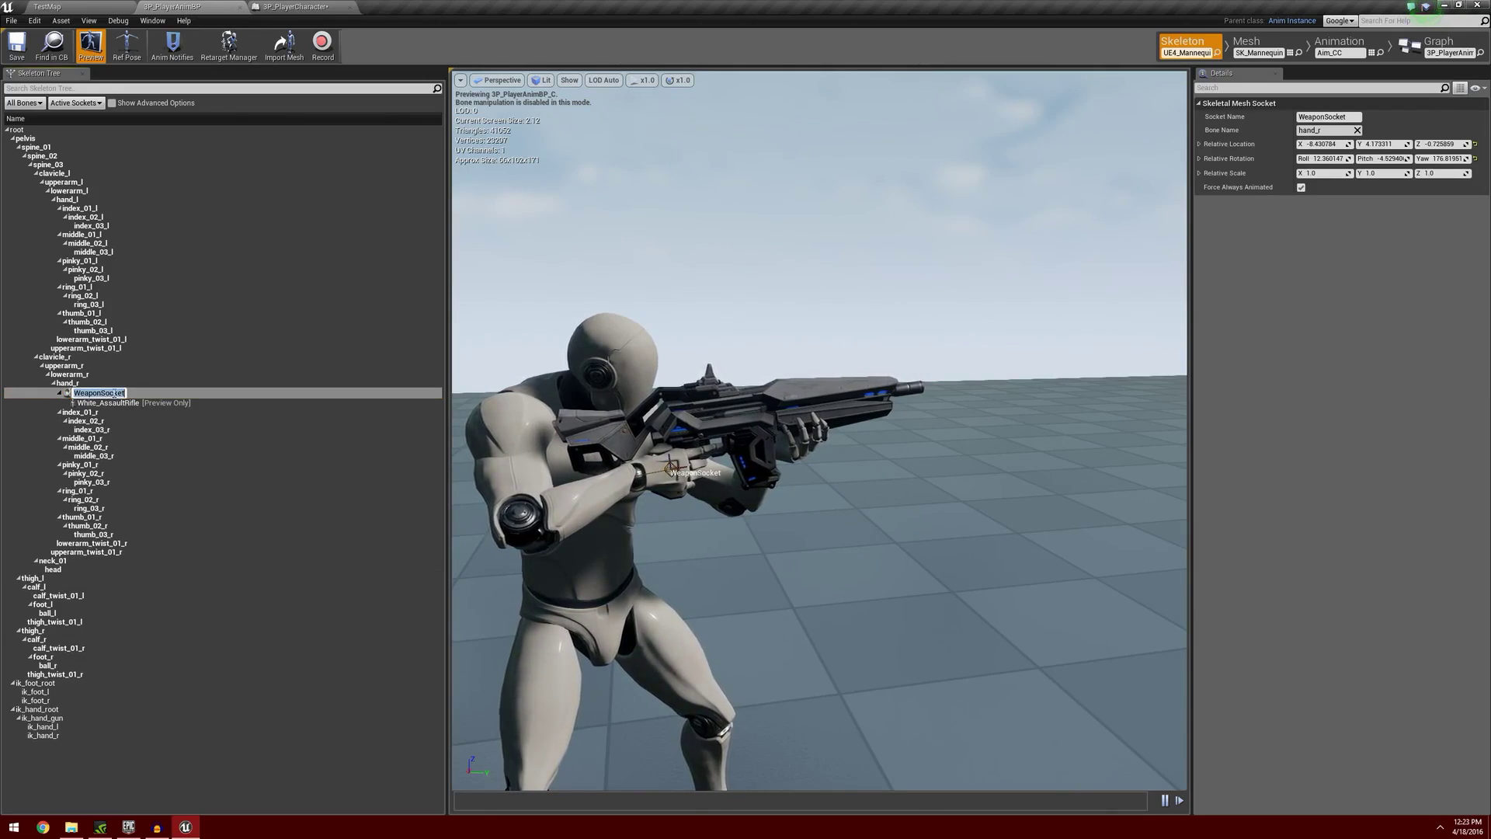
pyautogui.click(215, 403)
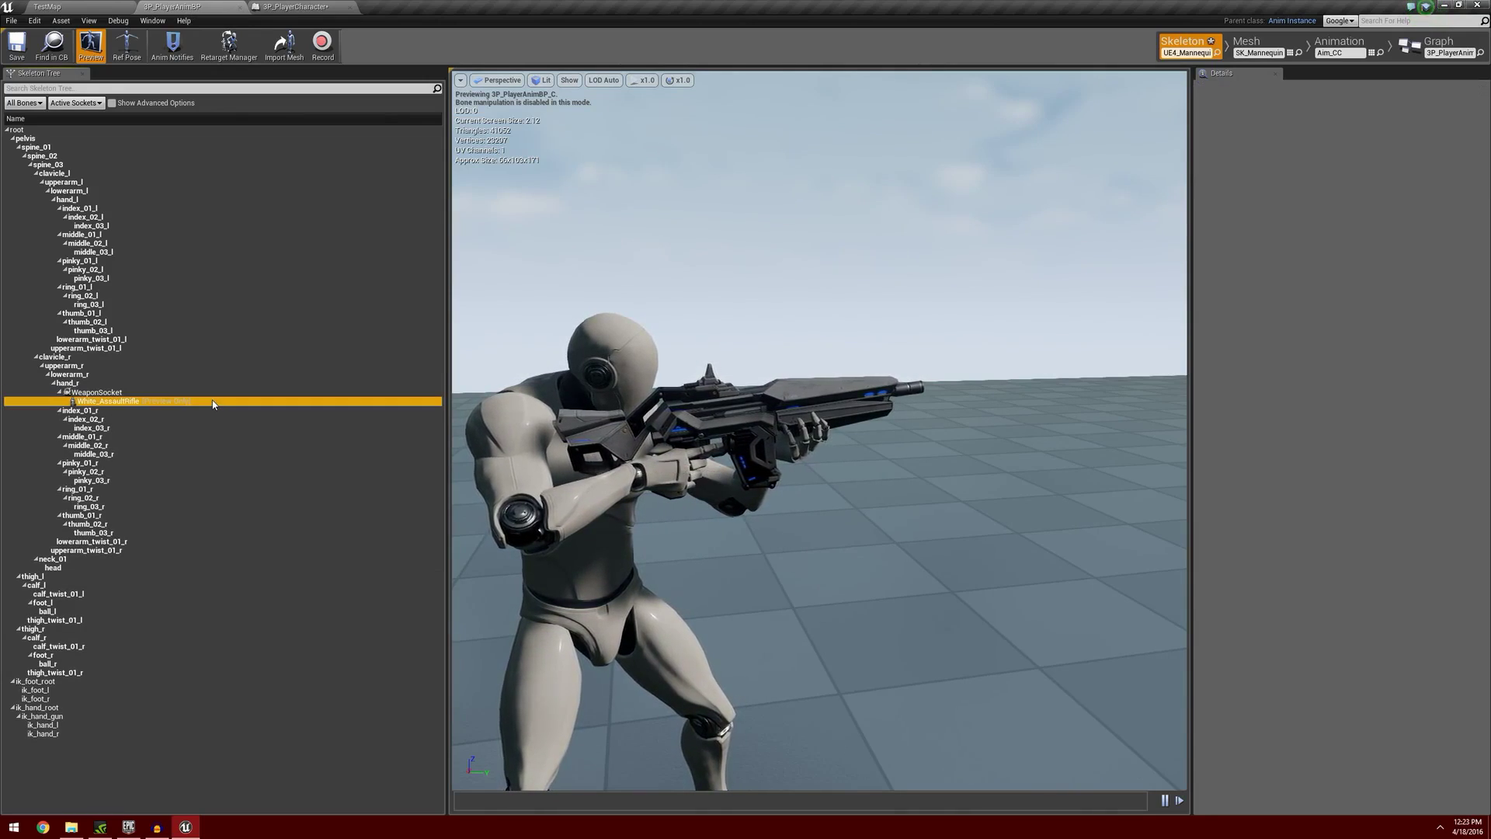
pyautogui.click(297, 7)
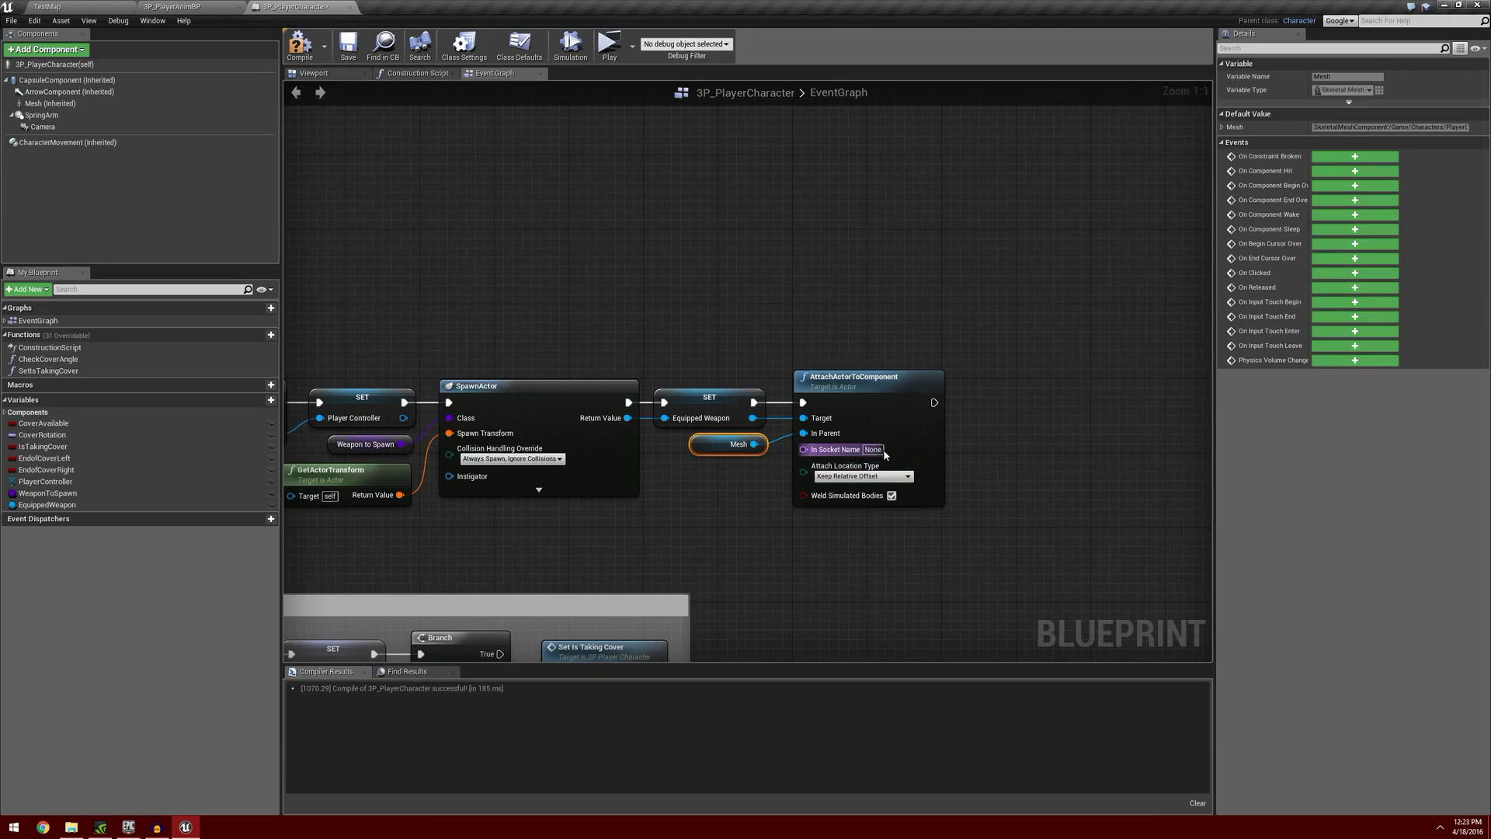
pyautogui.click(879, 450)
pyautogui.hotkey('ctrl', 'v')
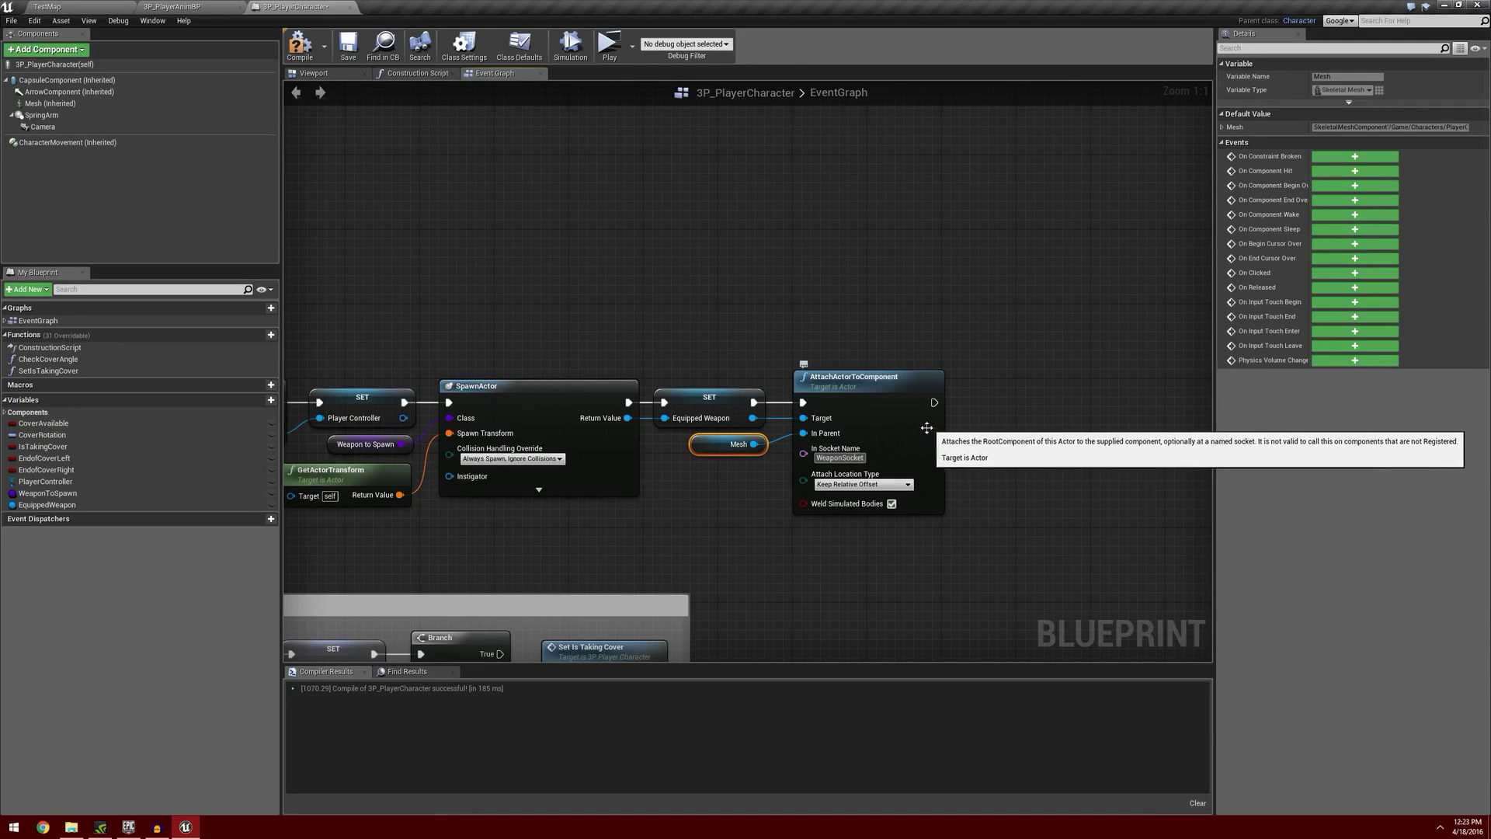
pyautogui.click(994, 435)
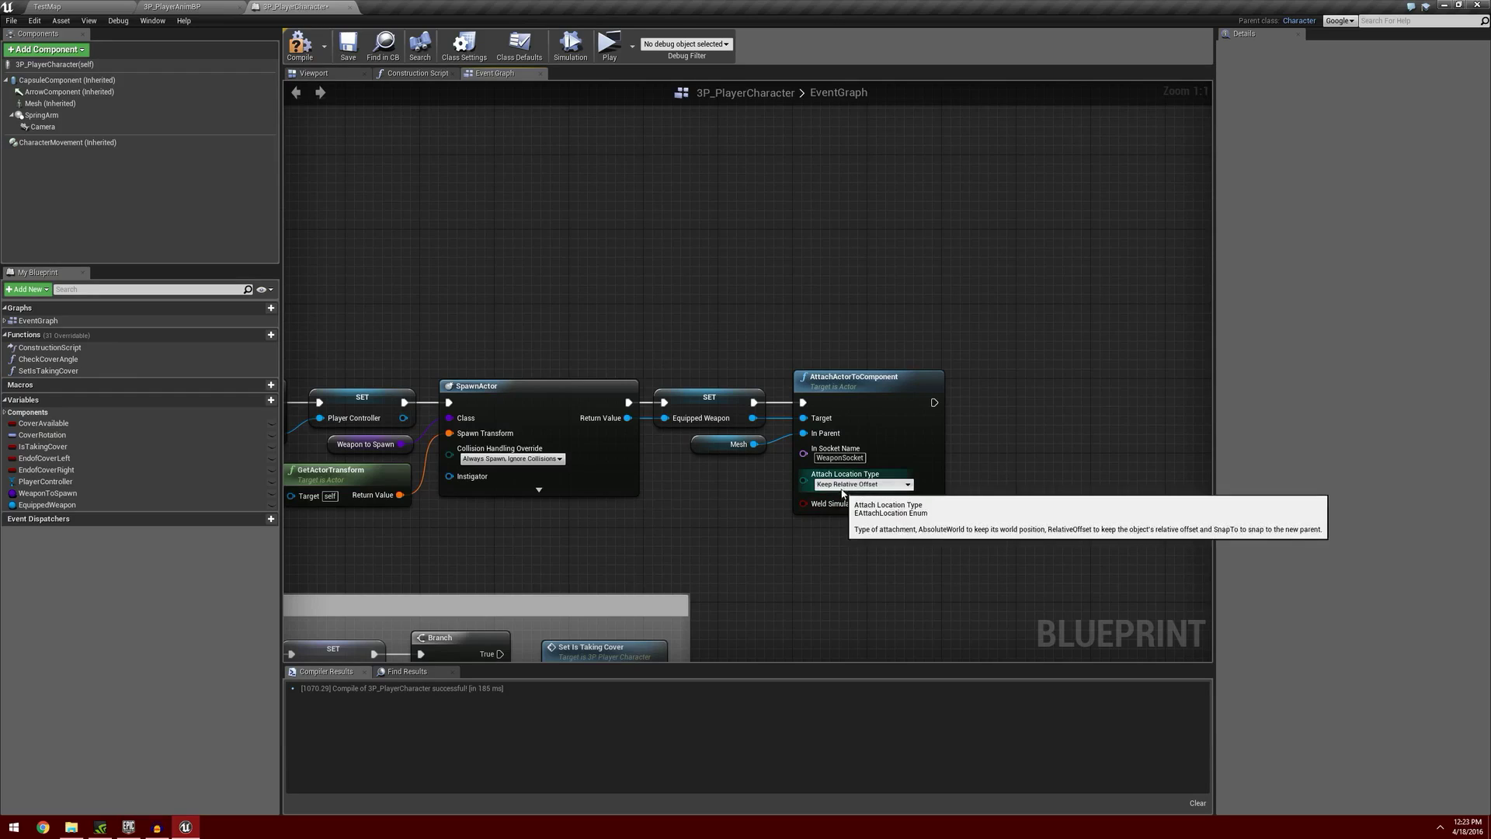
# Set AttachActorToComponent's Attach Location Type to Snap to Target, Keep World Scale, and compile and save the blueprint.
pyautogui.click(893, 485)
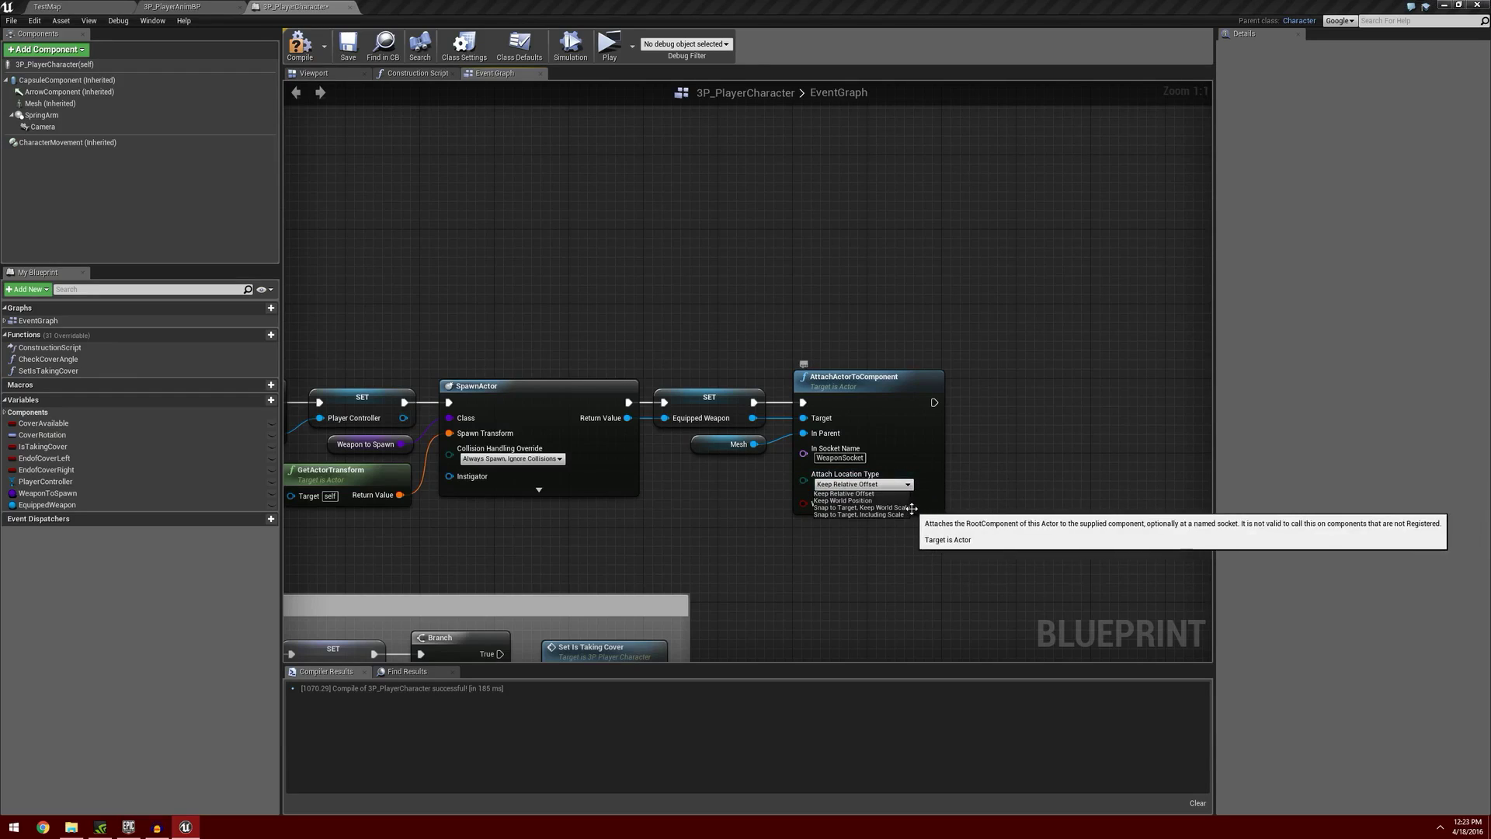
pyautogui.click(861, 507)
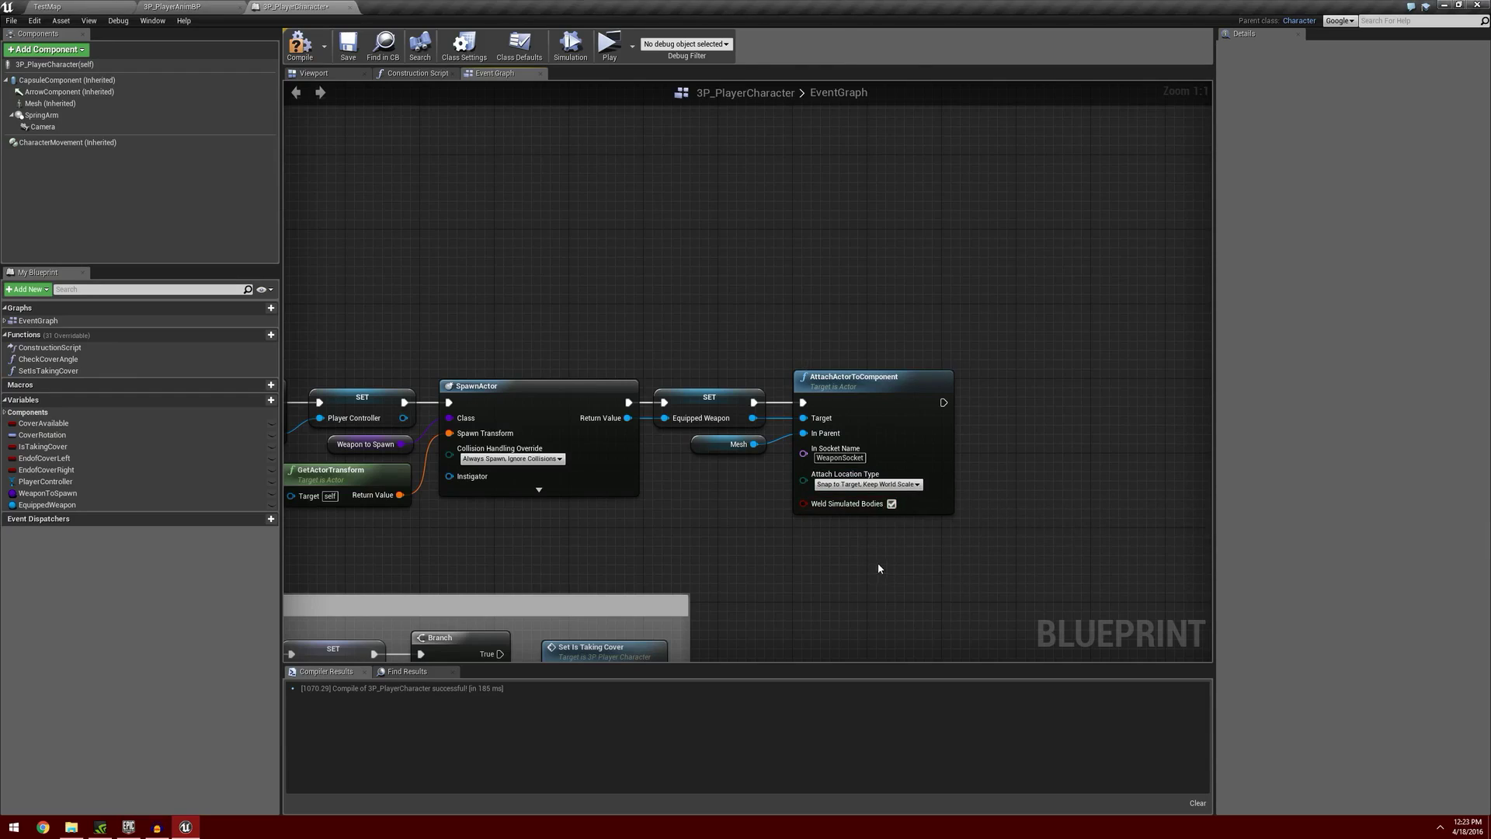
pyautogui.click(299, 45)
pyautogui.click(349, 56)
# Play the game preview and move the character around and in and out of cover to check the attached rifle.
pyautogui.click(609, 44)
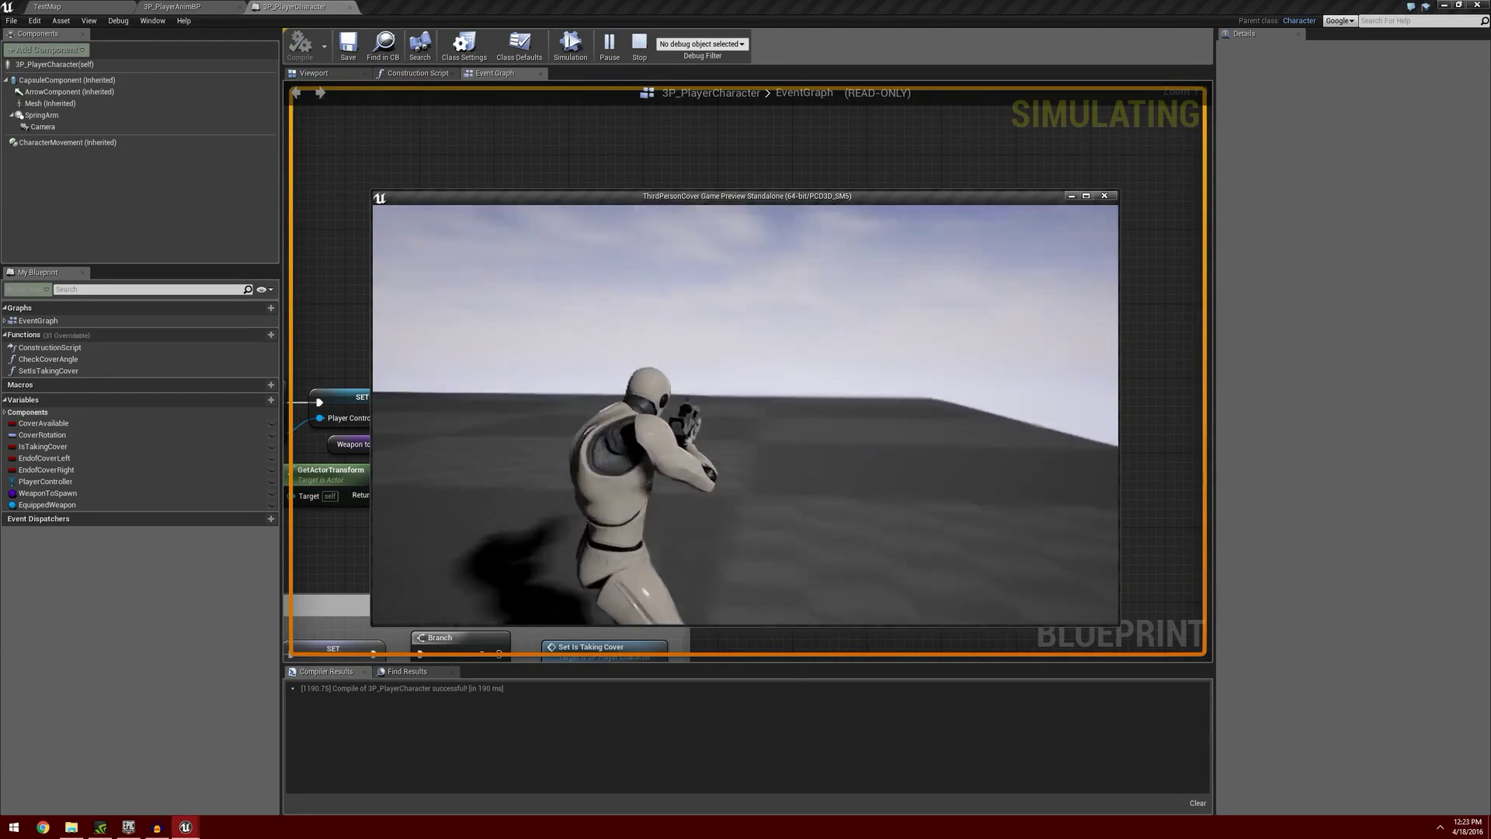
pyautogui.press('w')
pyautogui.press('e')
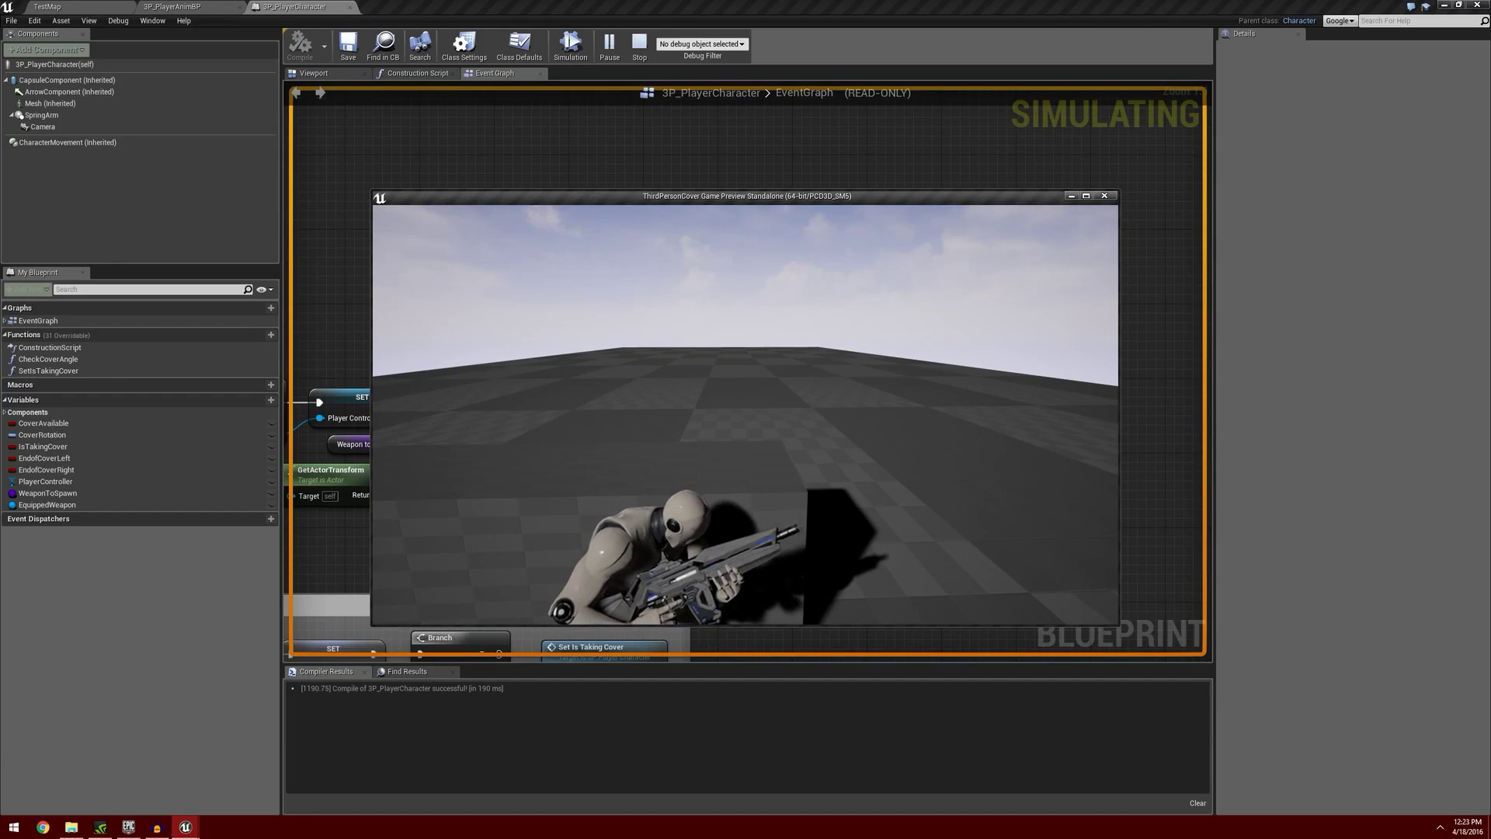
pyautogui.press('a')
pyautogui.press('a')
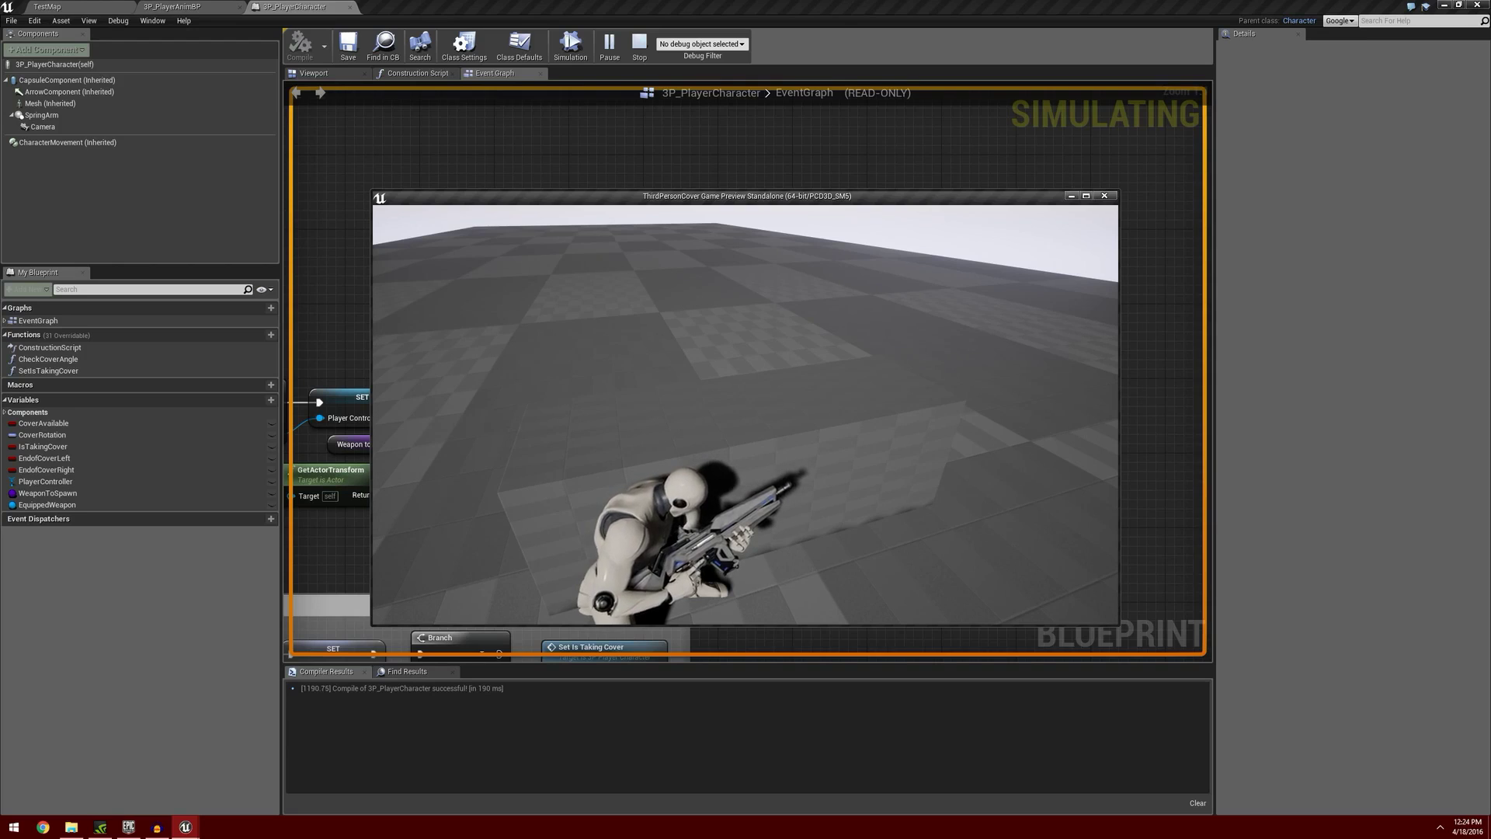
pyautogui.press('d')
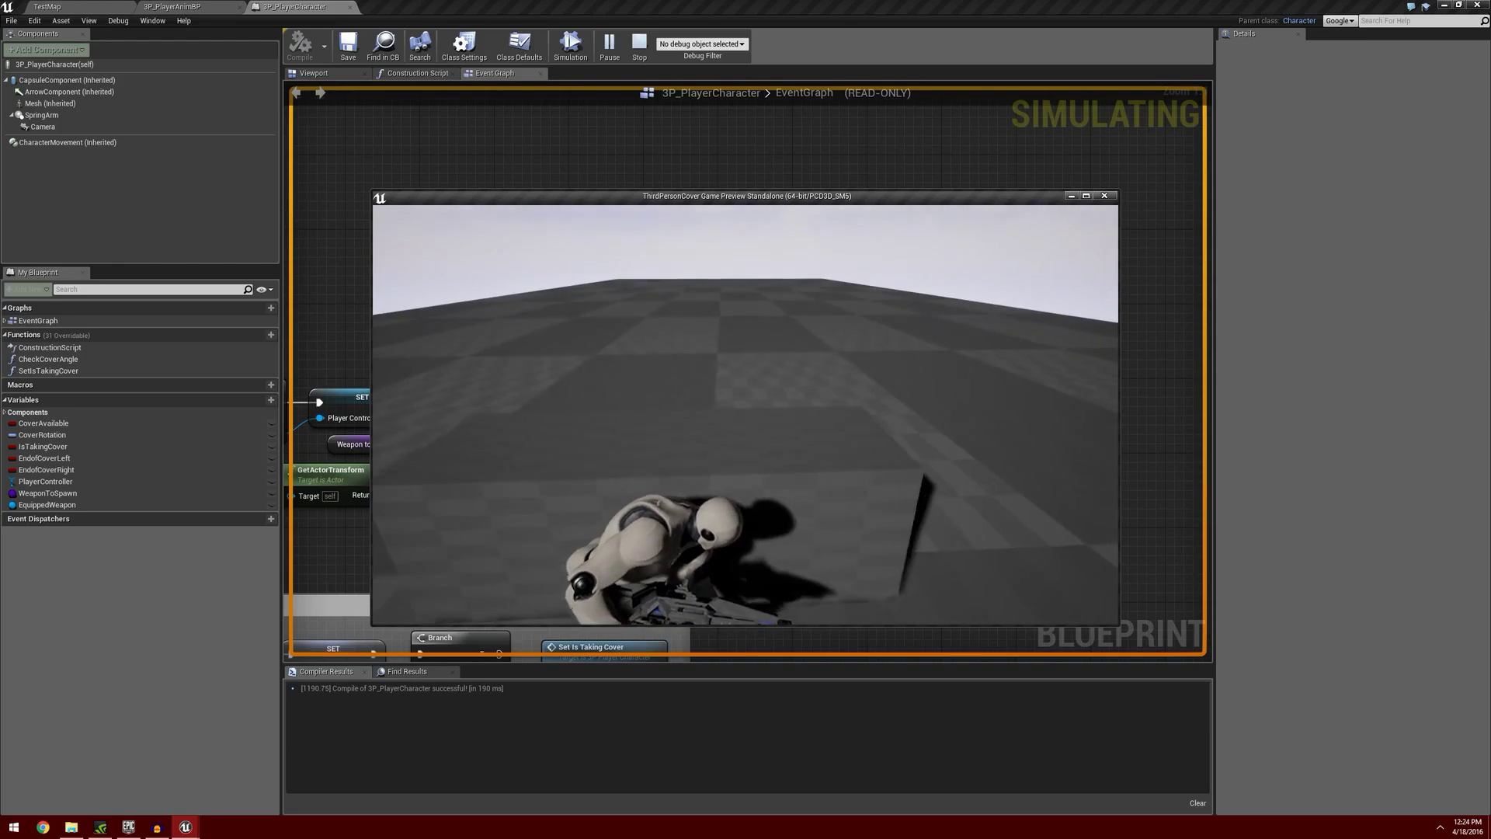
pyautogui.press('w')
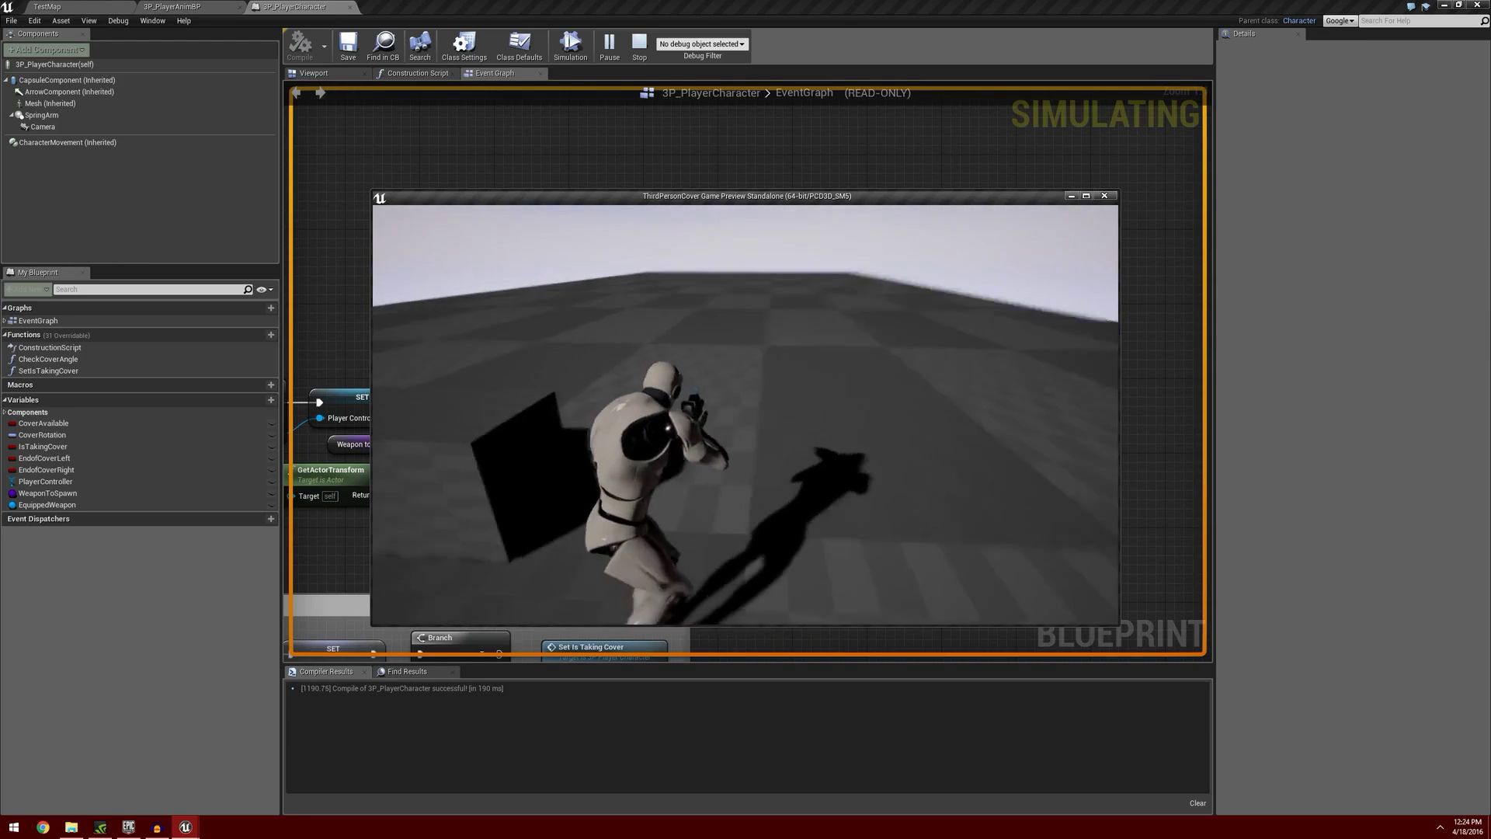
pyautogui.press('d')
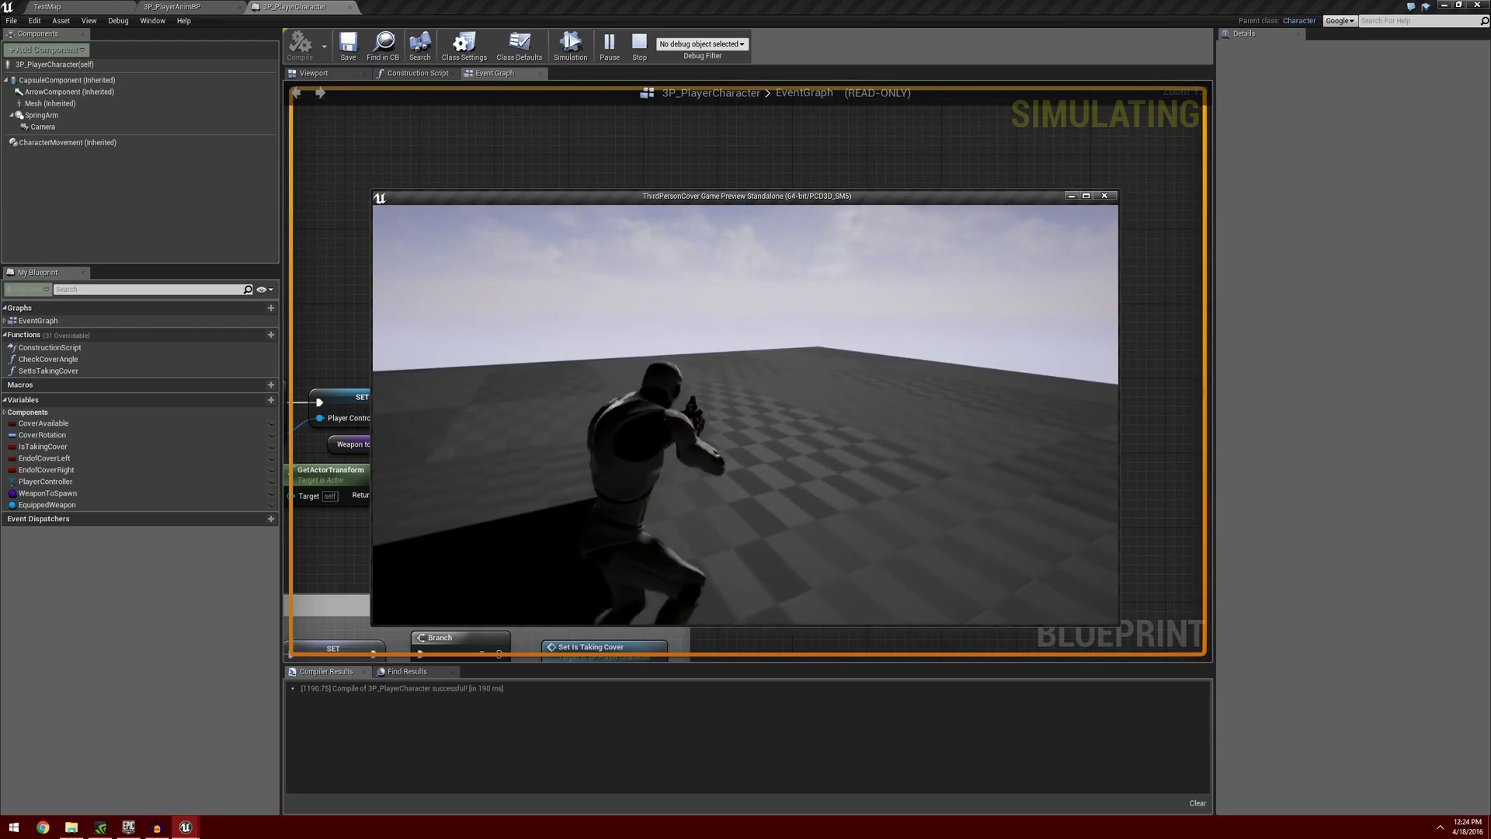